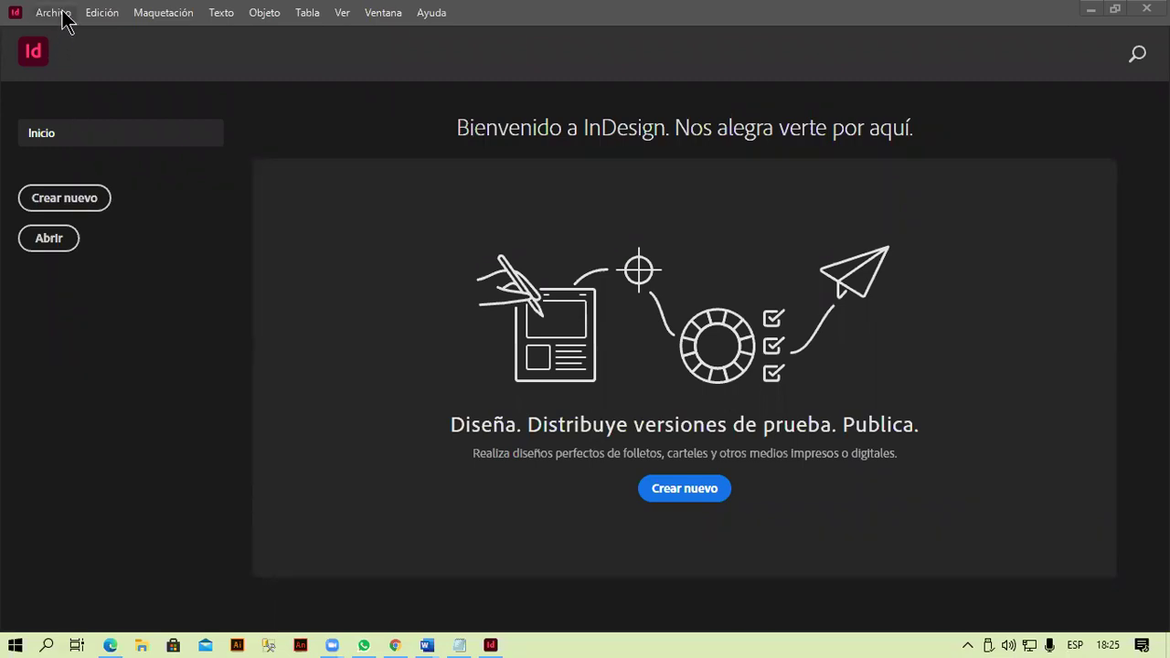
- Start a new document and browse the saved, print, web and mobile presets, ending on the print presets
left_click(61, 17)
mouse_move(77, 34)
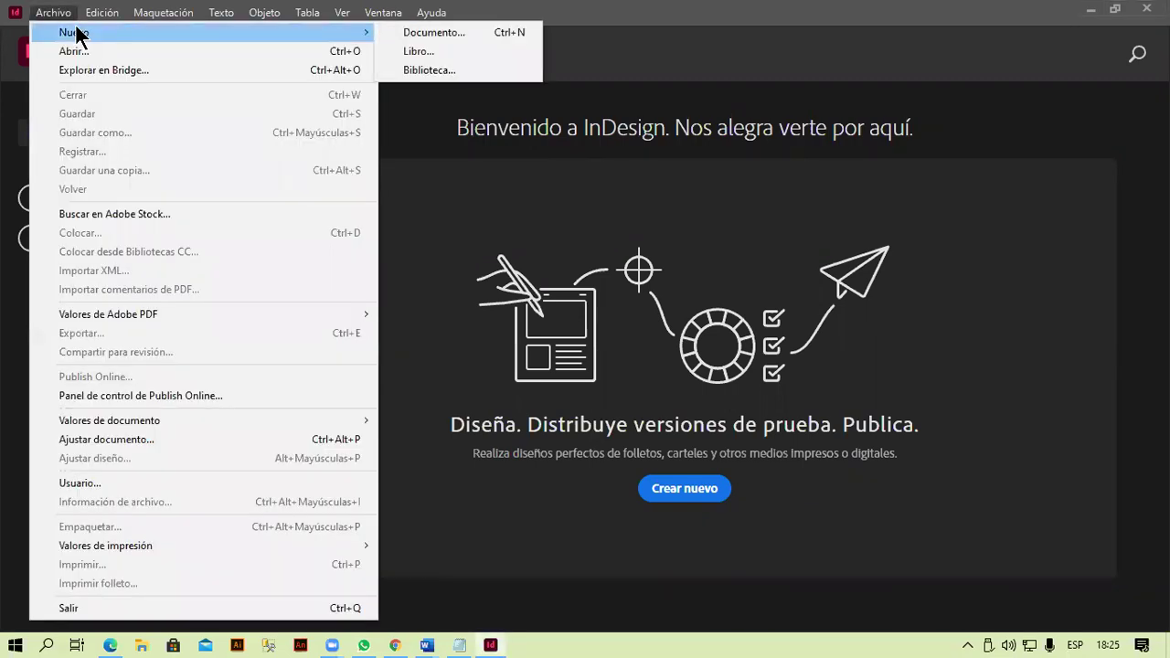
left_click(416, 33)
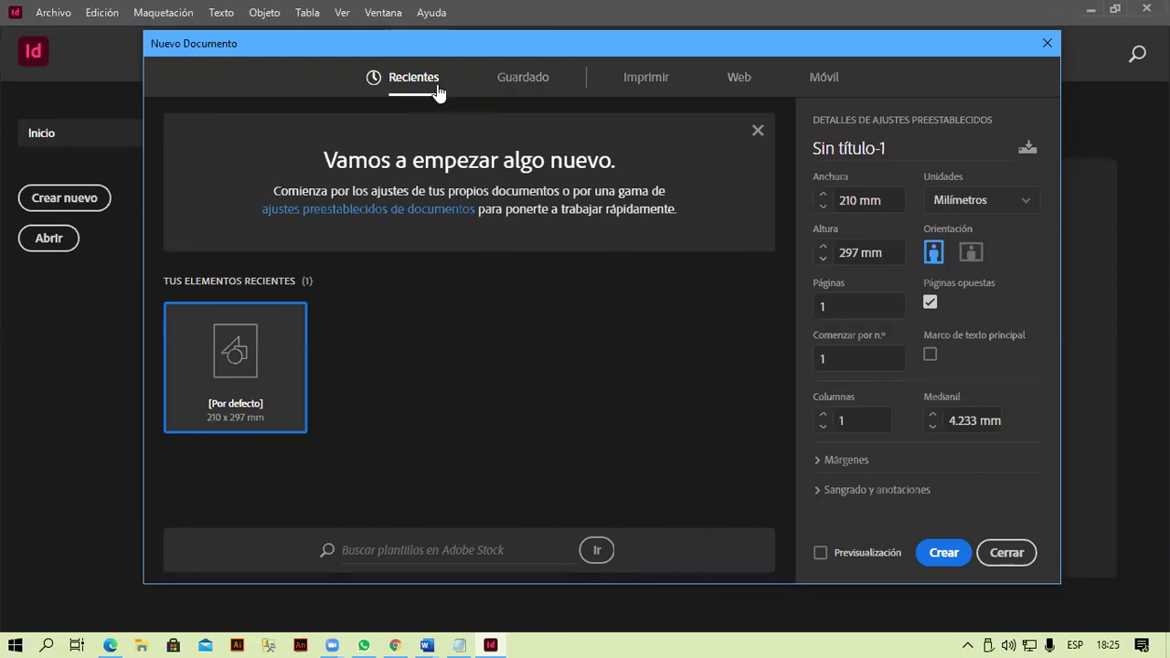
left_click(535, 84)
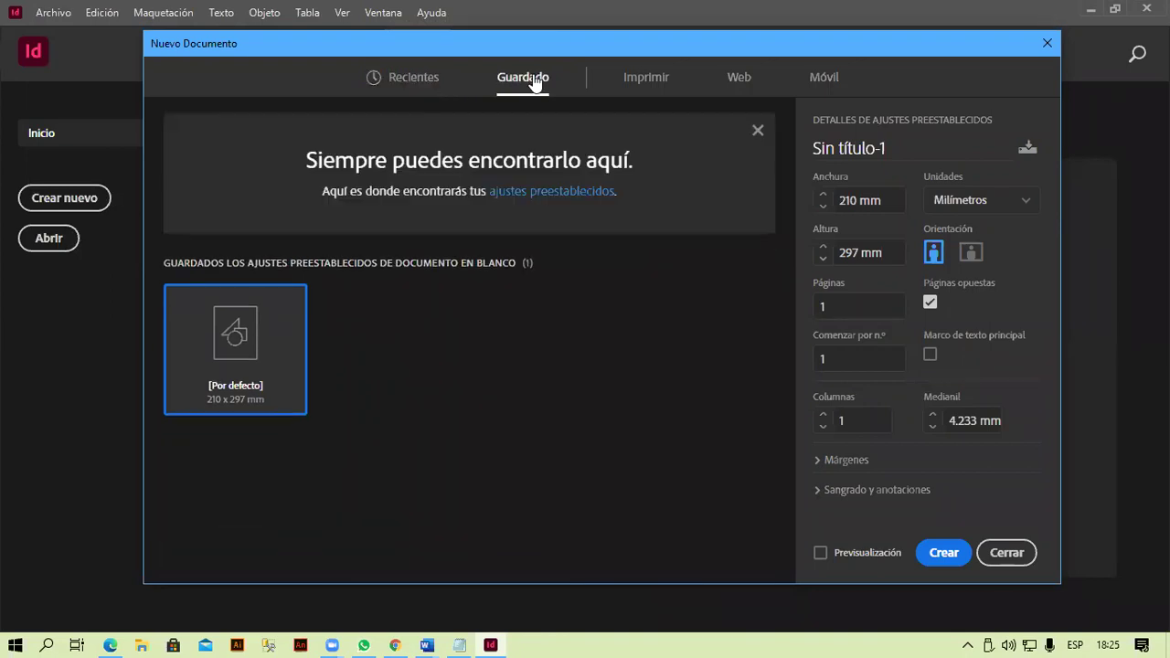
left_click(646, 82)
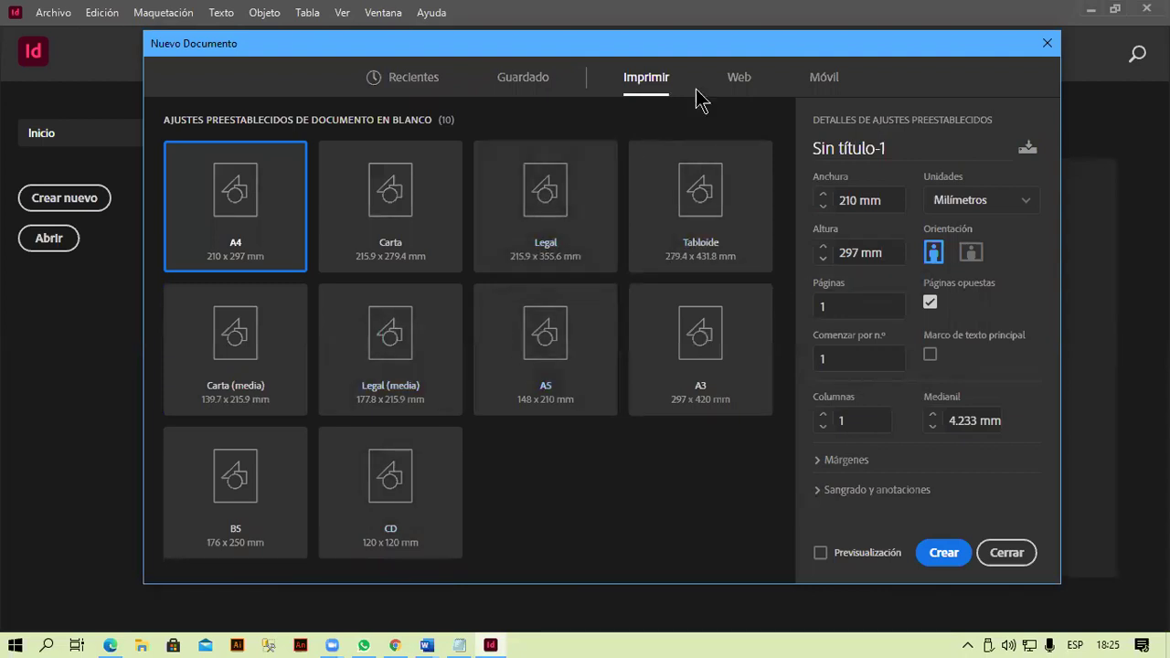
left_click(743, 84)
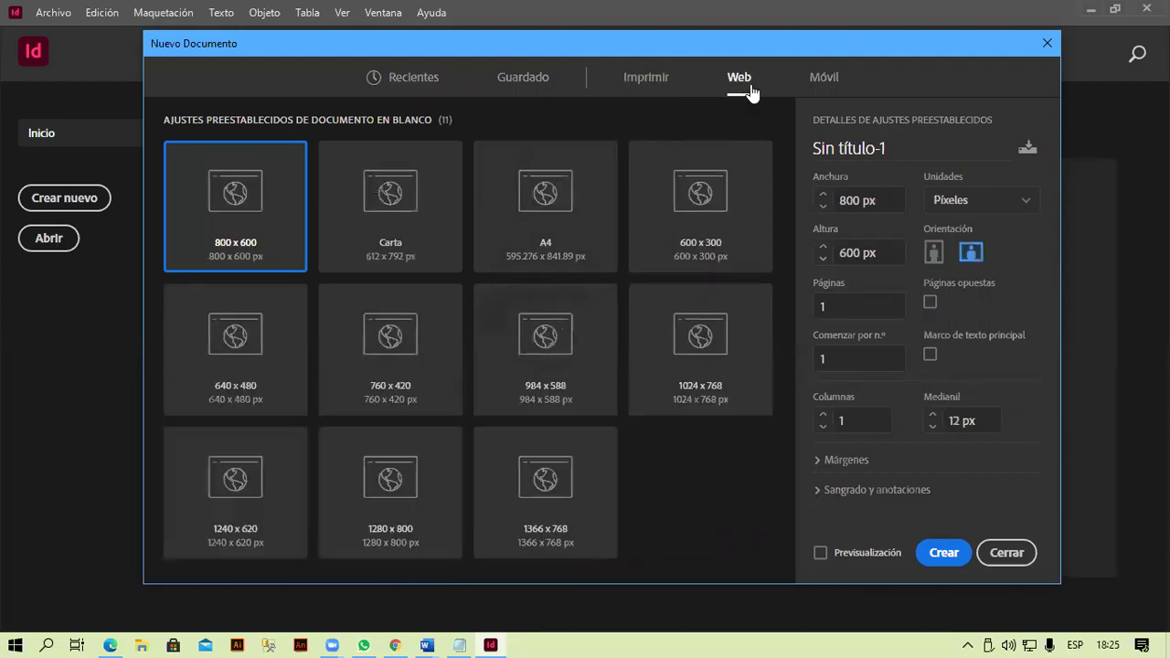
left_click(834, 82)
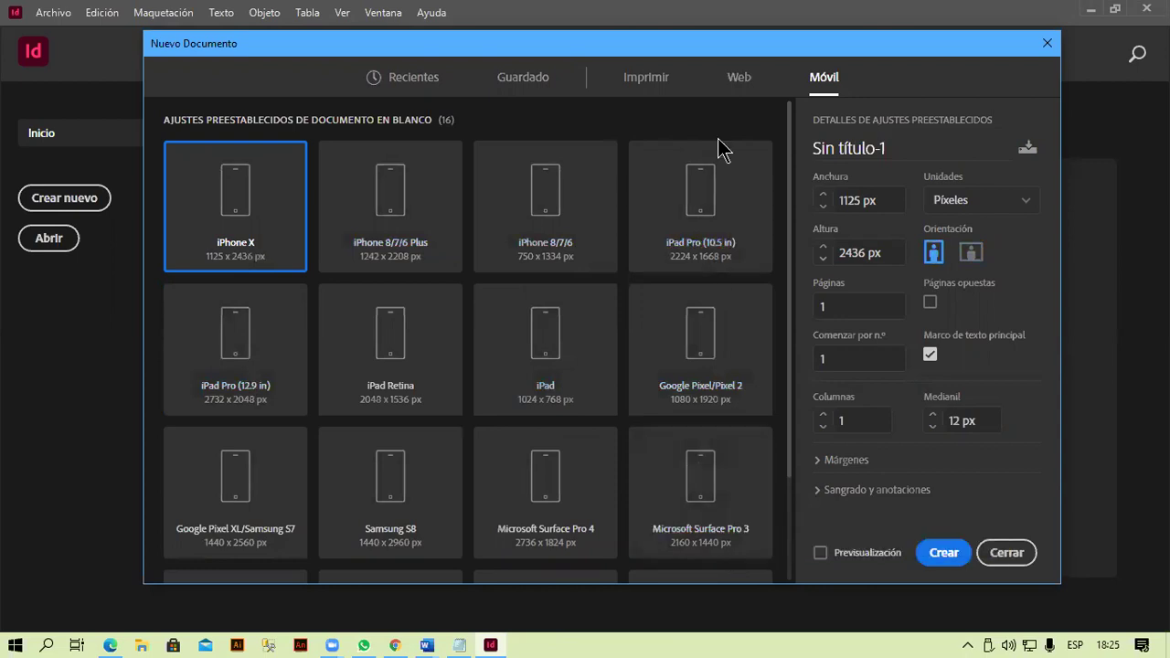
left_click(647, 92)
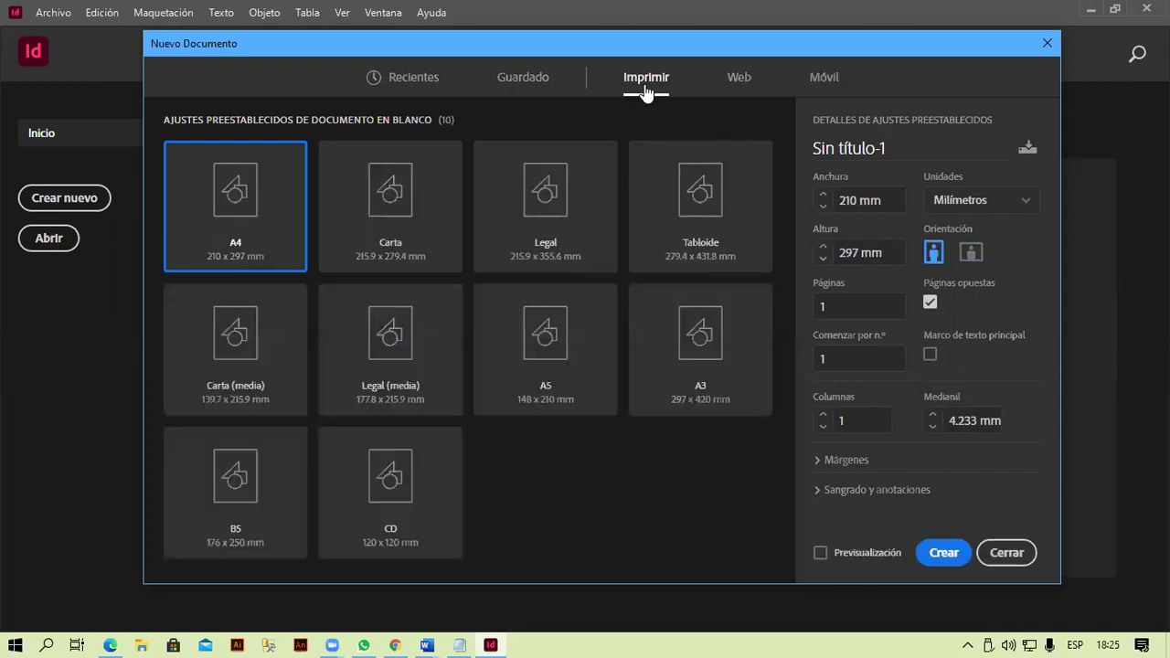
- Name the new document "Triptico o Folleto" and set it up as A4 with 2 pages
double_click(921, 151)
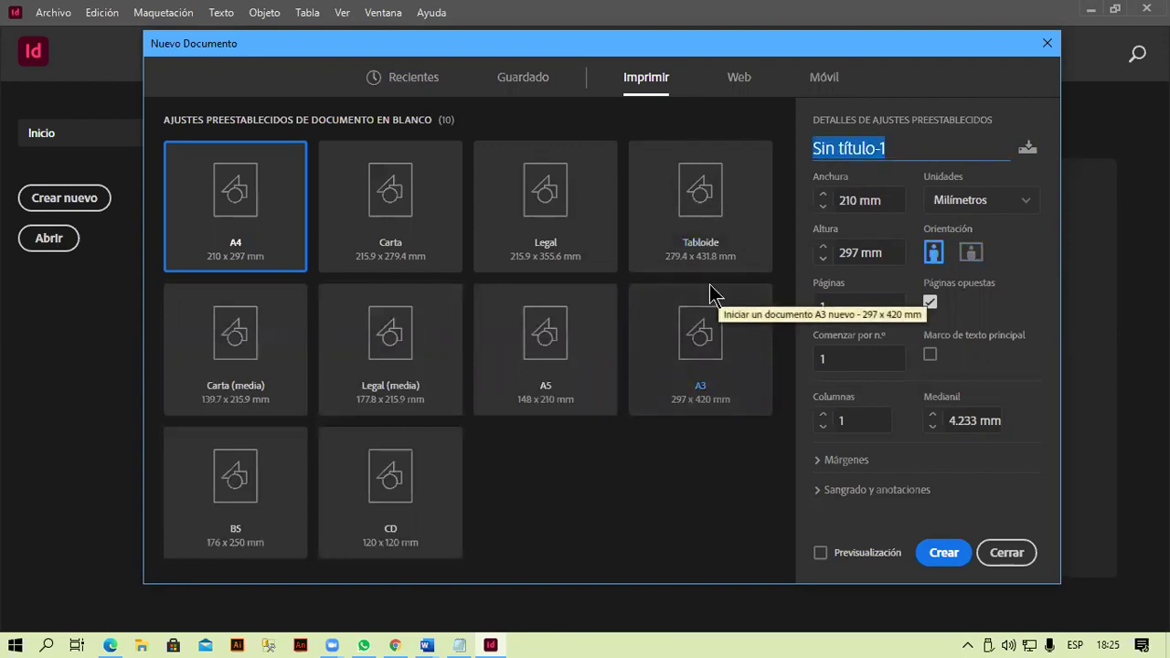
type("Tripti")
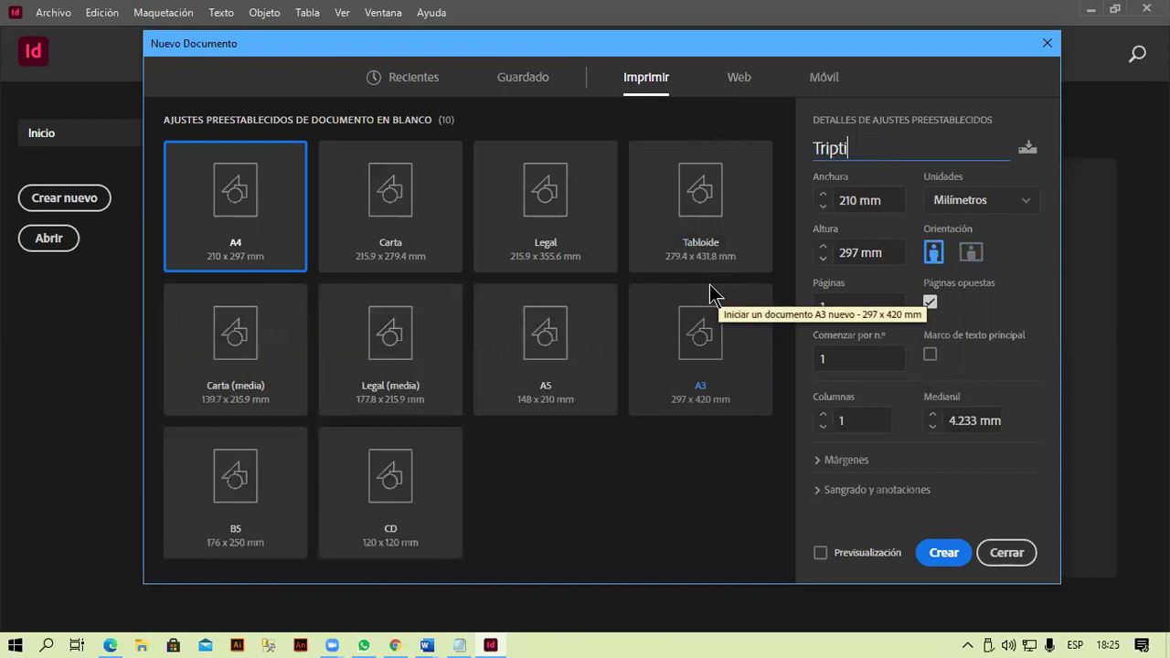
type("co o Folleto")
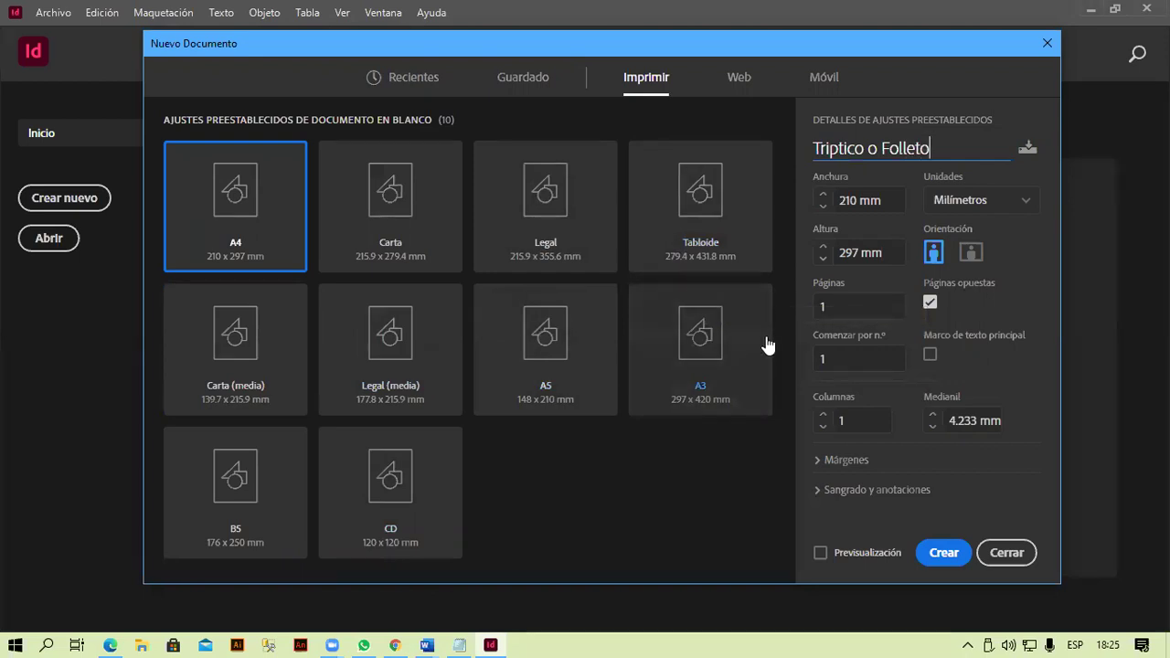
left_click(256, 240)
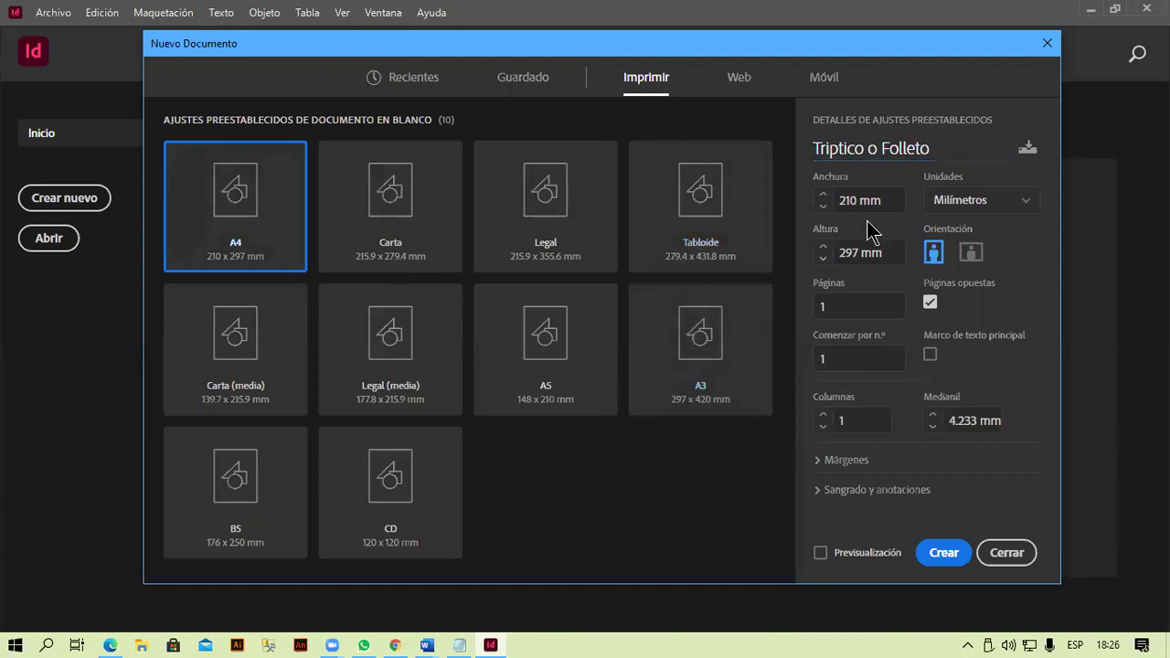
left_click(850, 307)
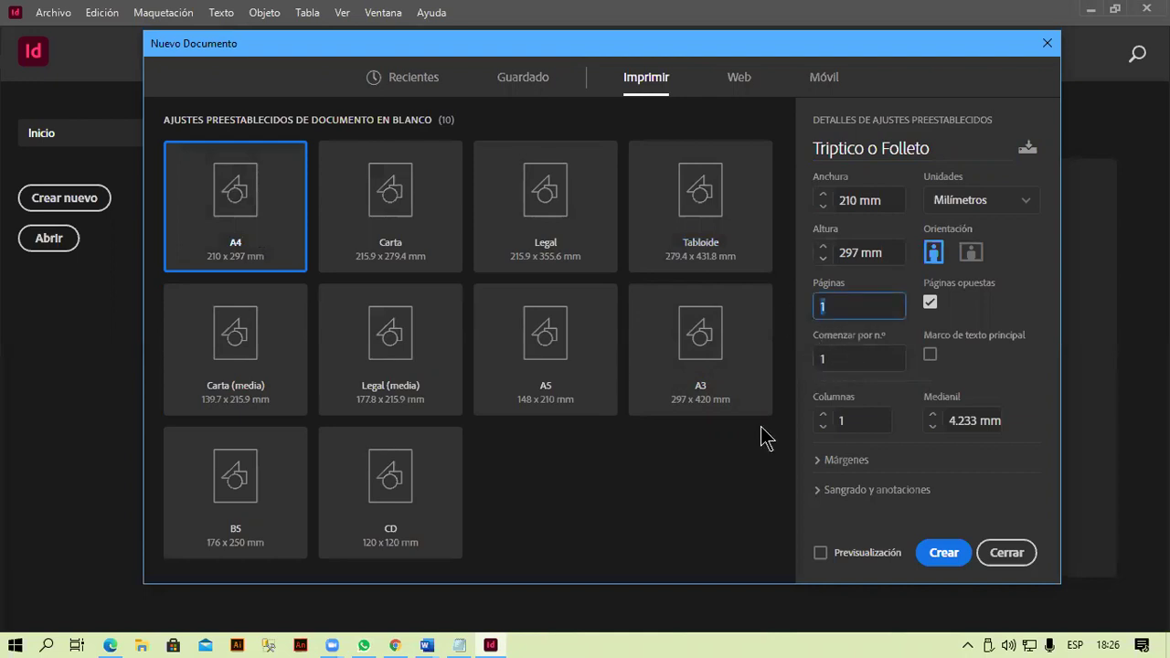
type("2")
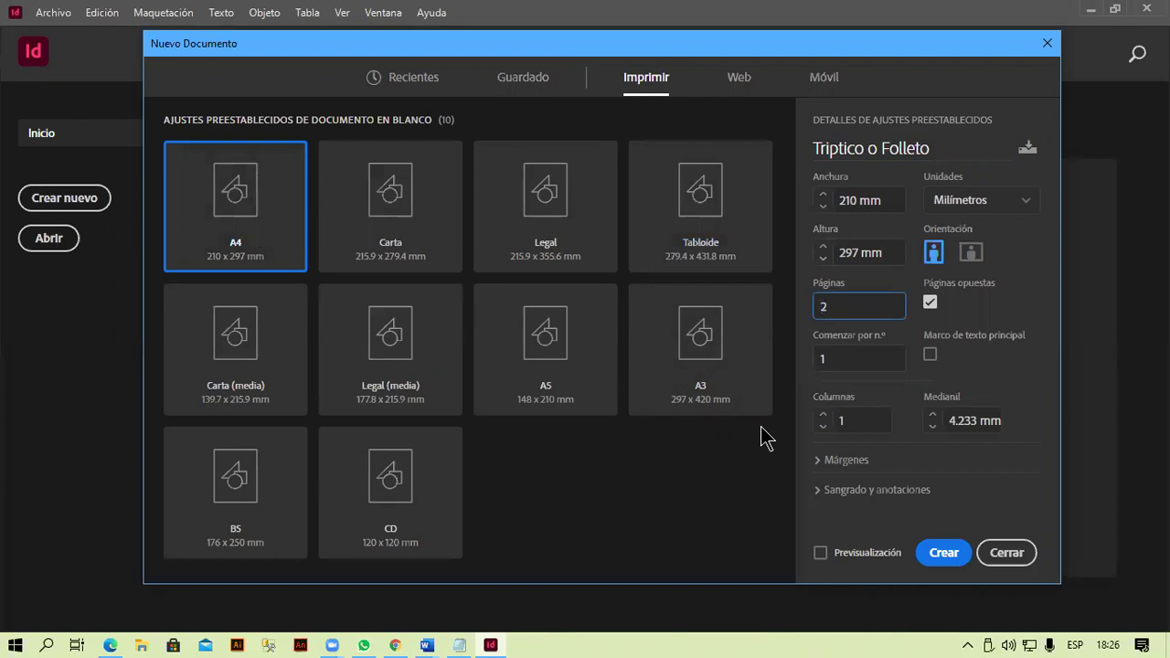
- Set the document to landscape orientation with 3 columns and check its margin settings
left_click(979, 262)
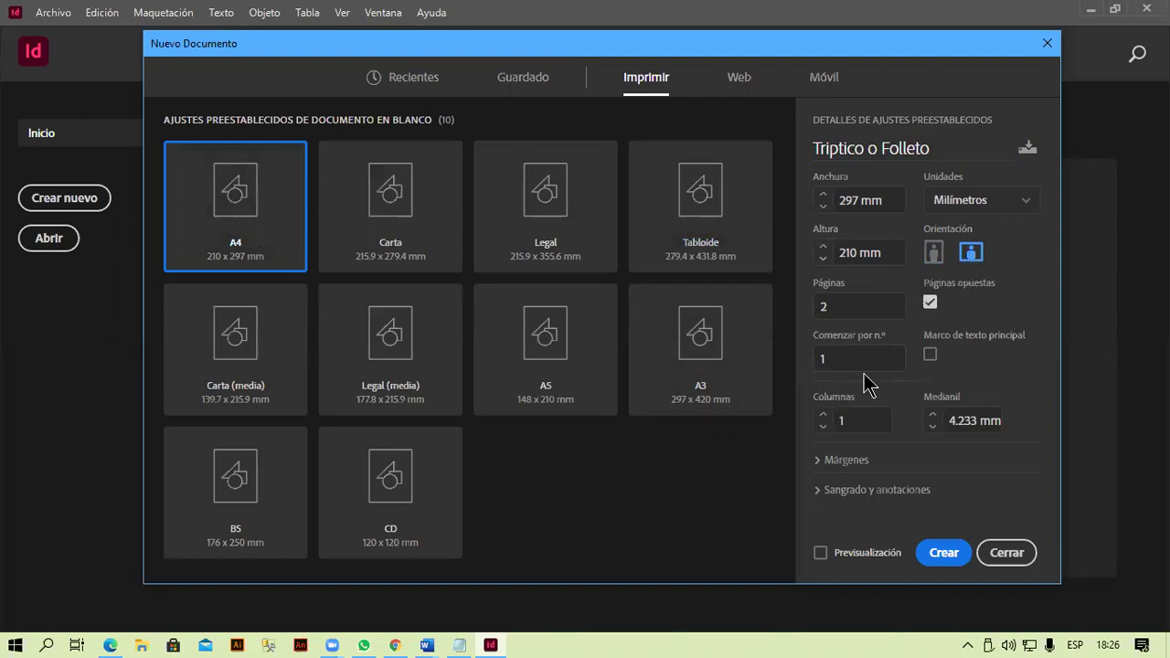
left_click(823, 416)
left_click(822, 416)
left_click(818, 460)
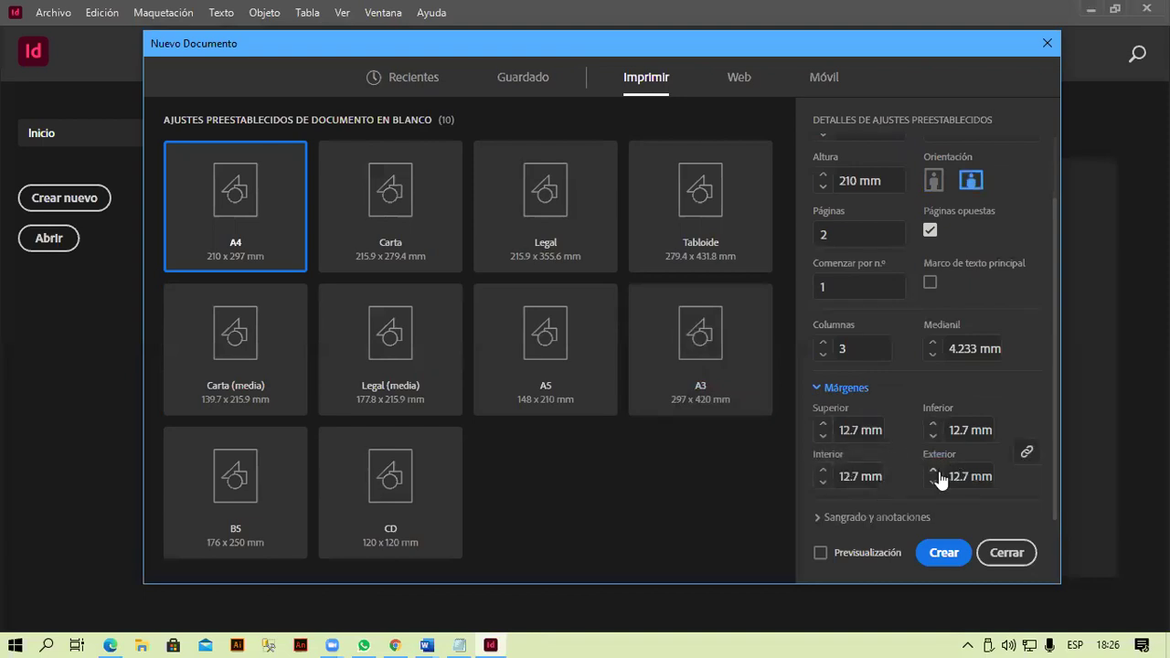
left_click(820, 390)
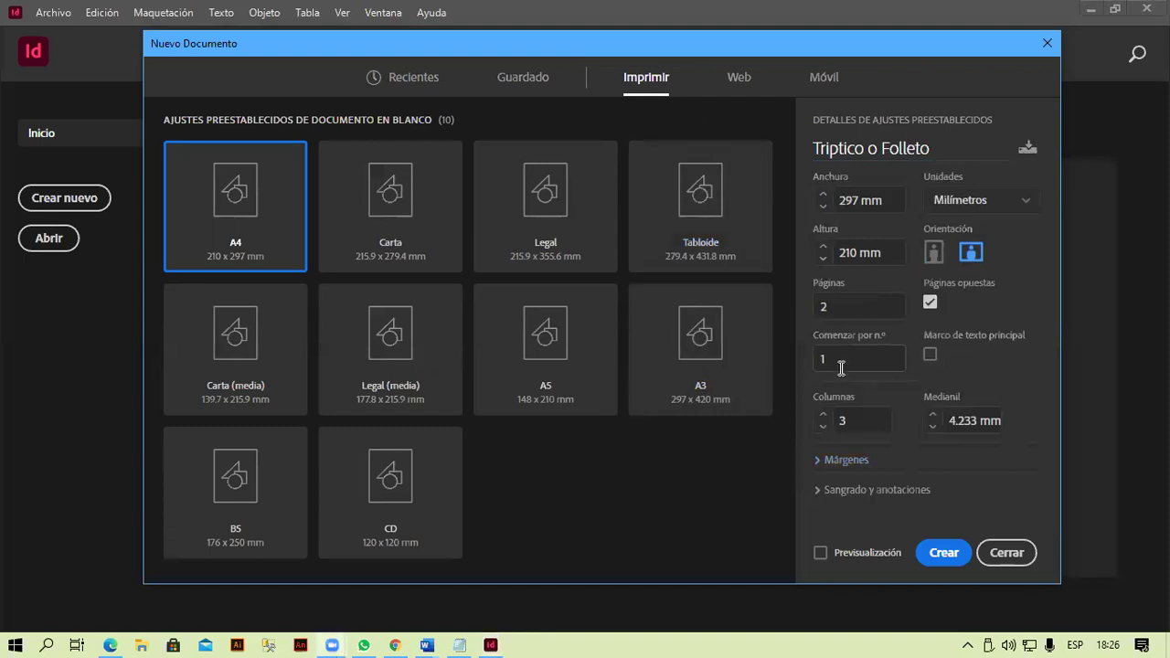
- Preview the layout, review the page and column settings, and create the document
left_click(861, 558)
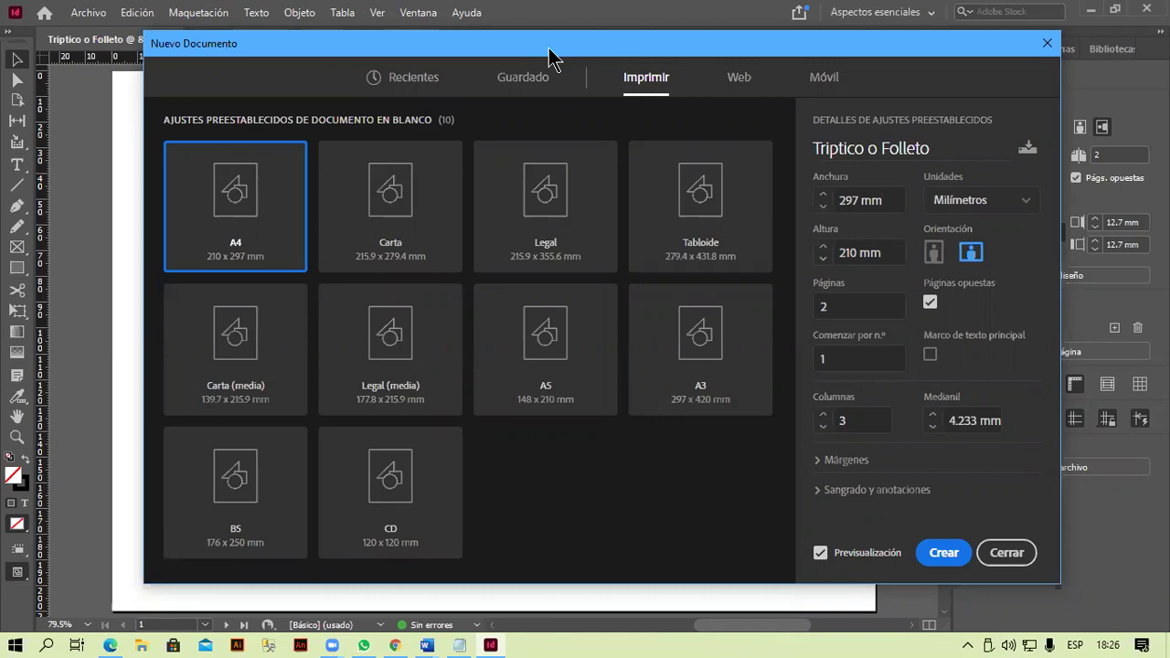
left_click_drag(550, 49, 513, 46)
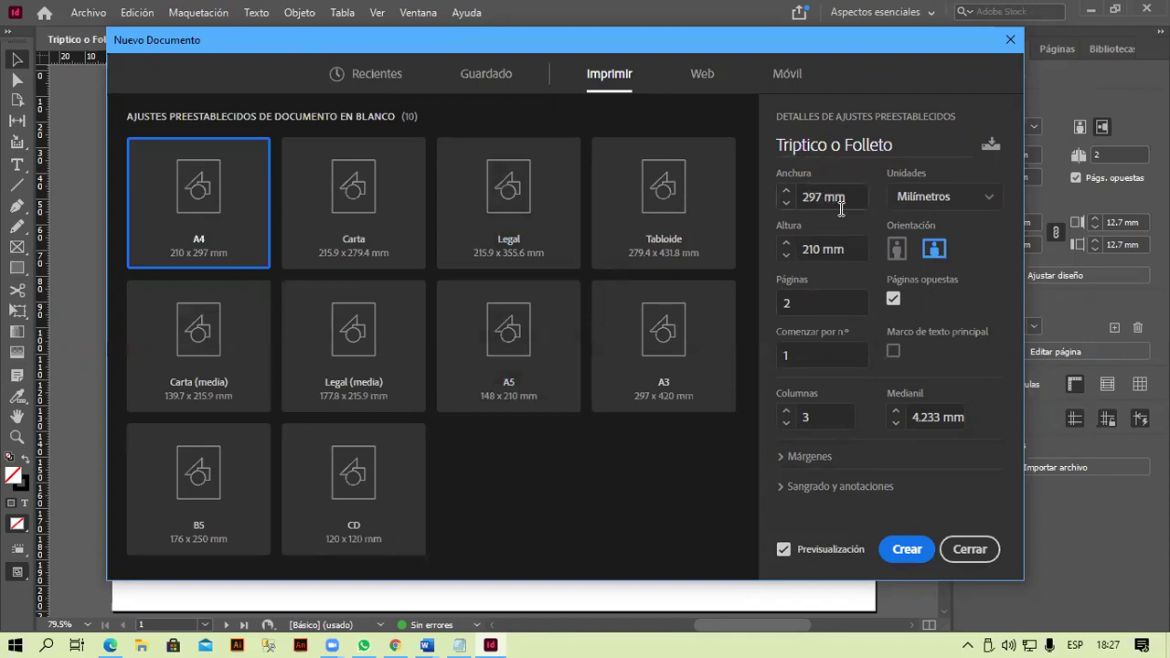
left_click(808, 304)
left_click(831, 355)
left_click(822, 422)
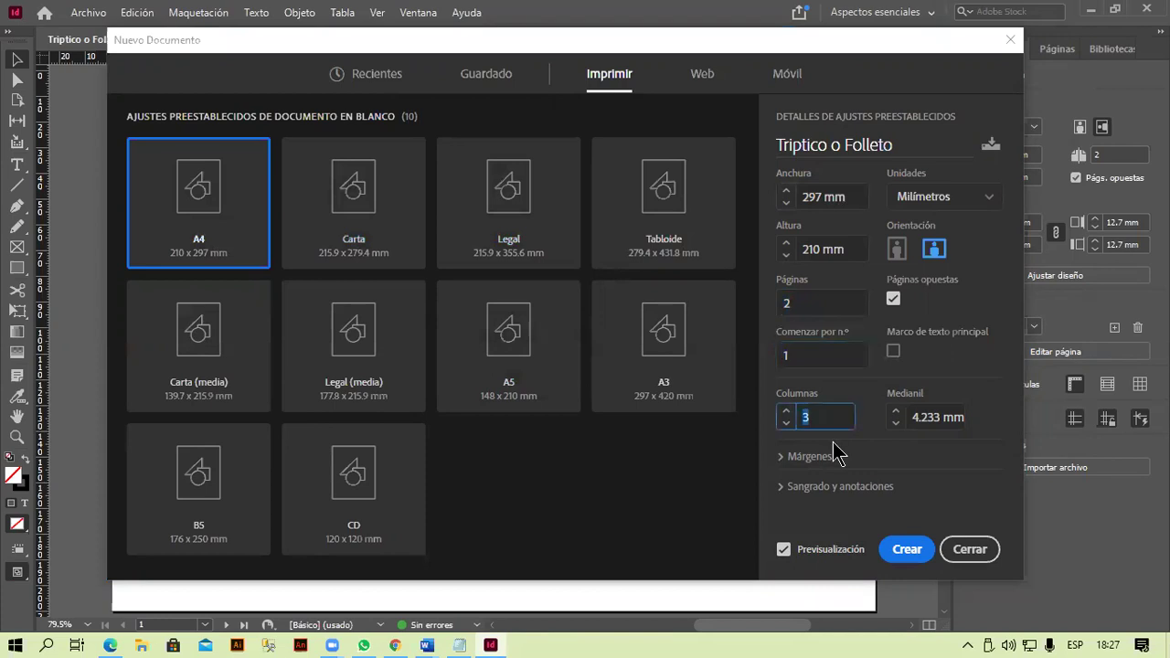
left_click(907, 549)
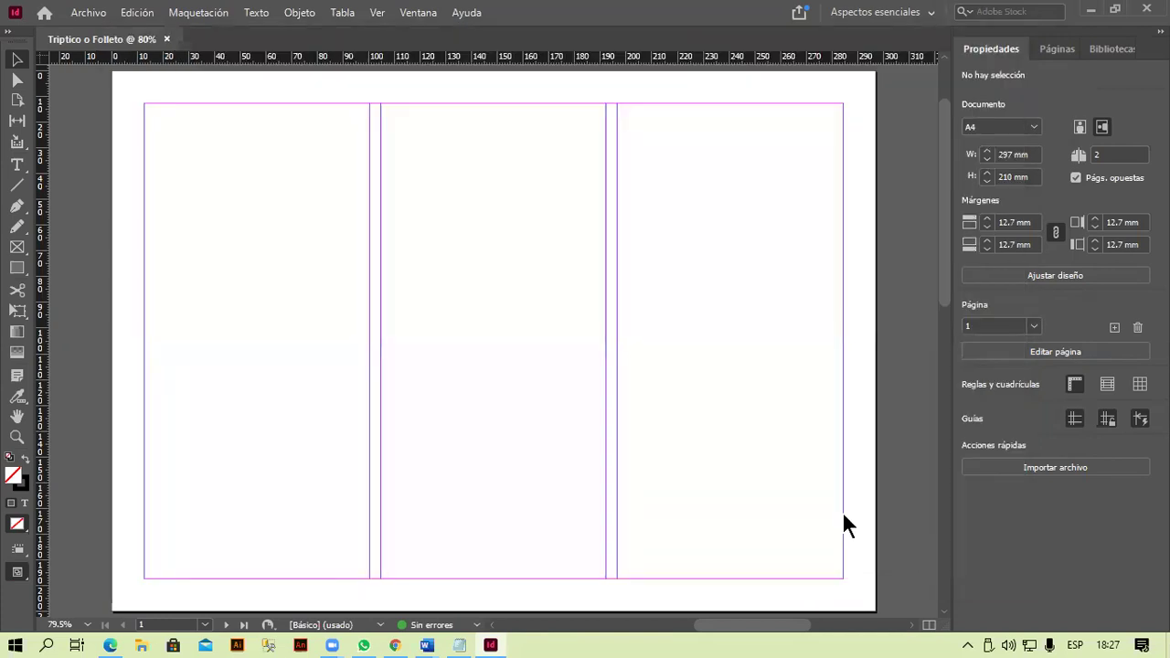
- Switch to the Aspectos esenciales clásicos workspace and display the document's page list
left_click(932, 14)
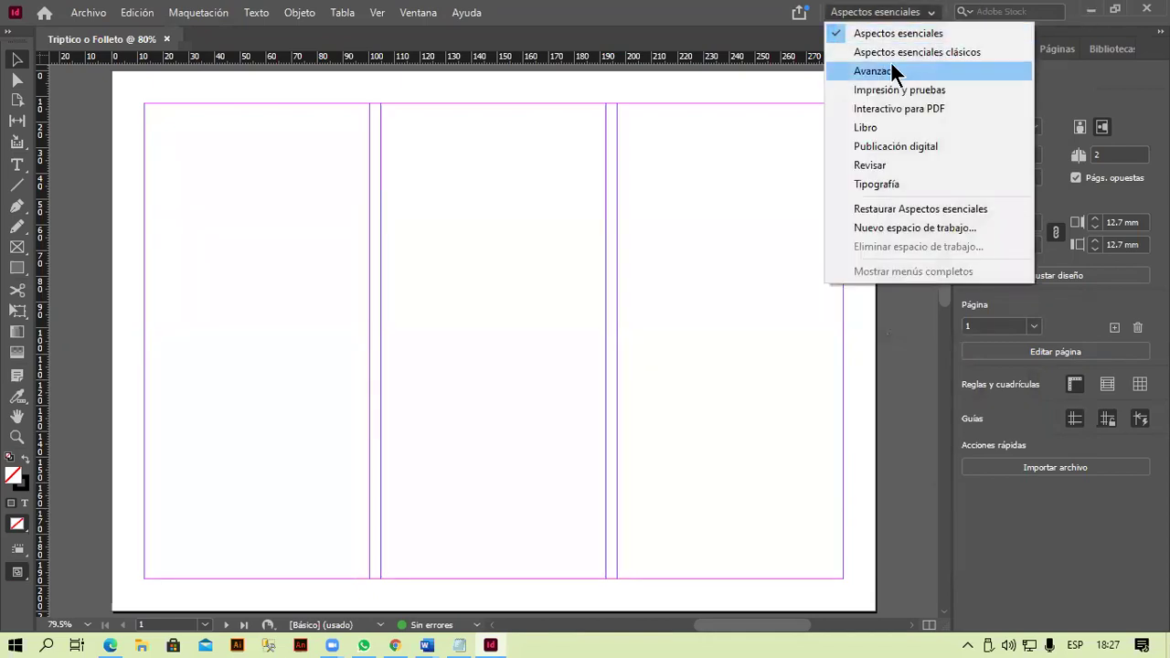
left_click(976, 53)
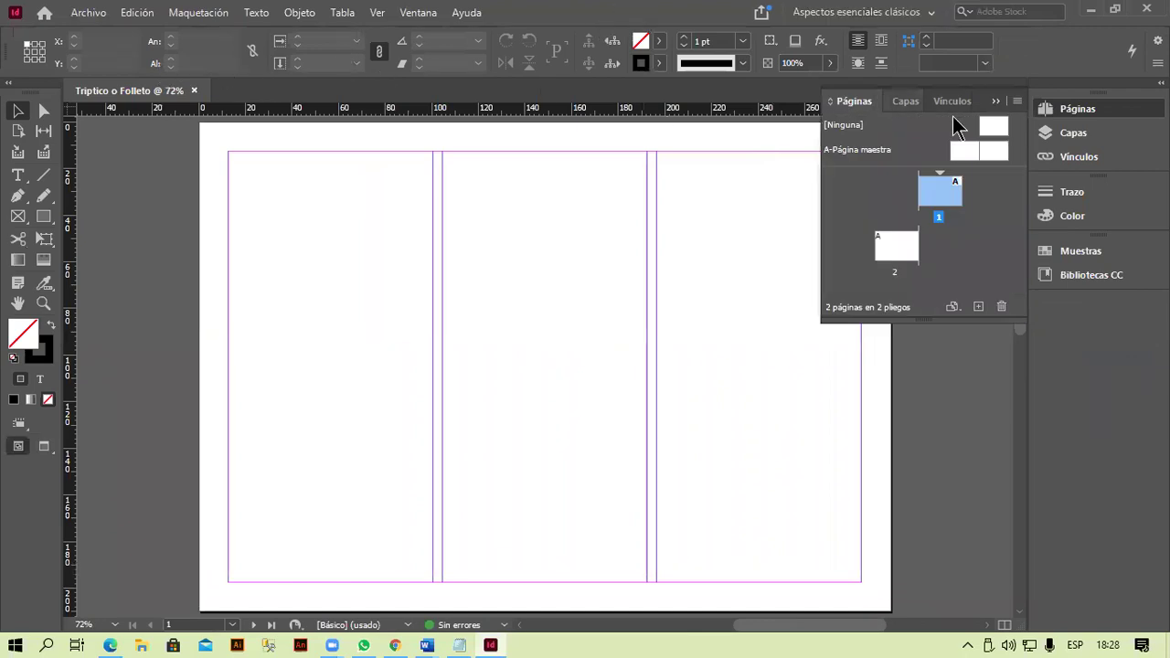
left_click(995, 100)
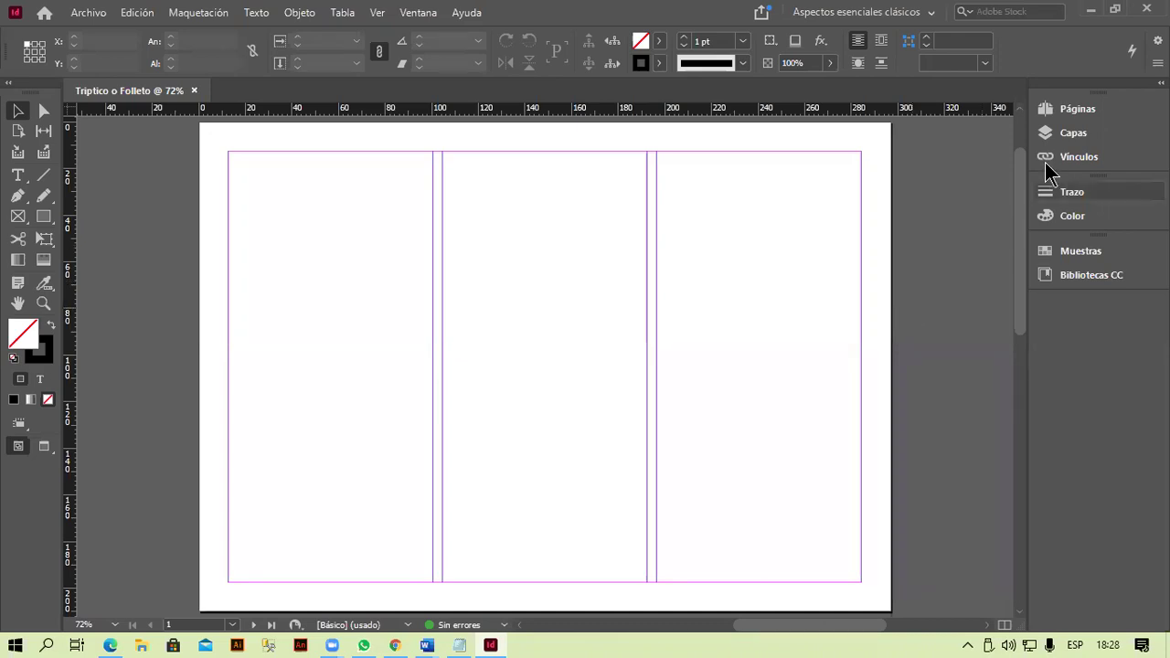
left_click(1059, 111)
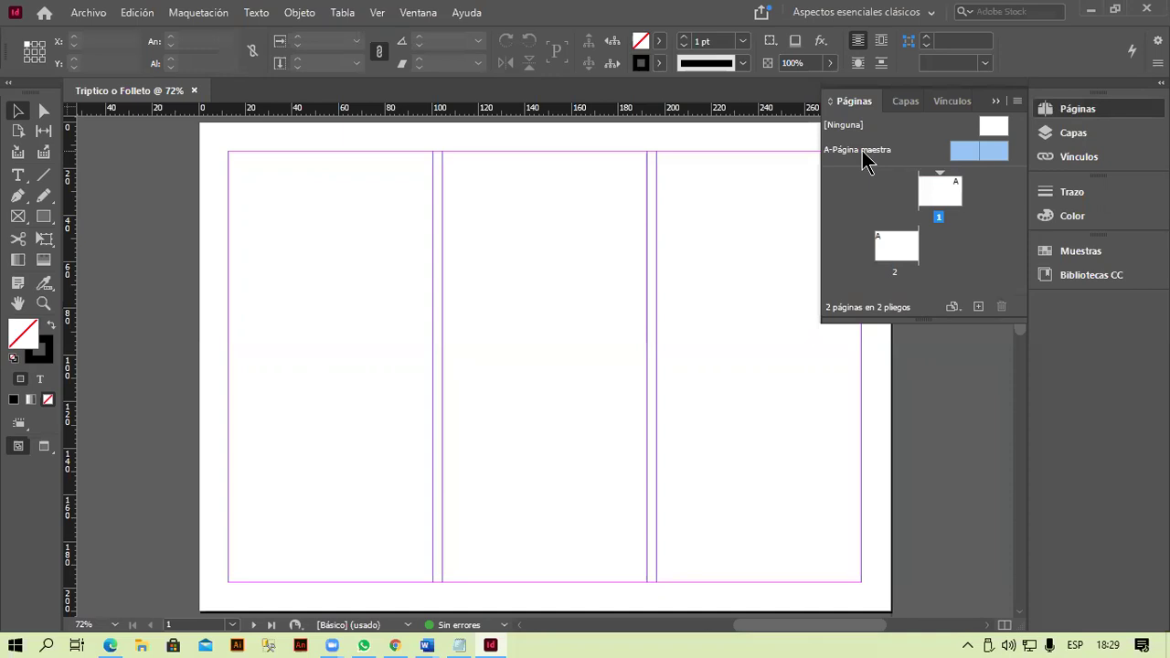
- Open the A-Página maestra spread and draw a 297 × 210 mm rectangle covering its entire left page
double_click(863, 152)
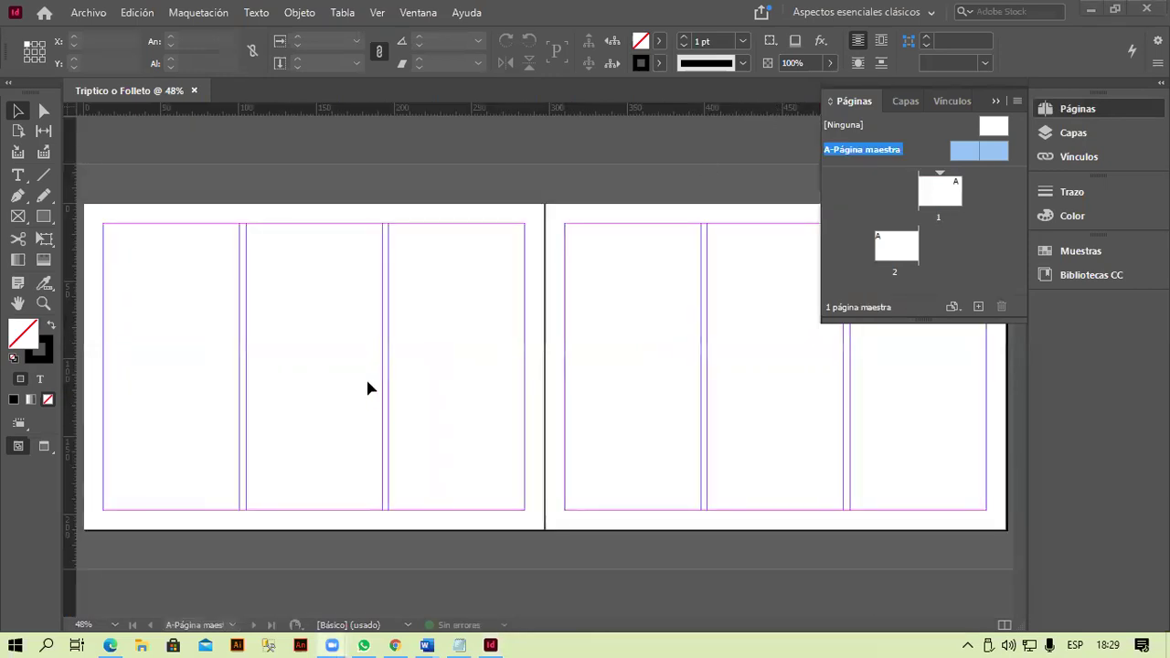
left_click_drag(353, 378, 454, 357)
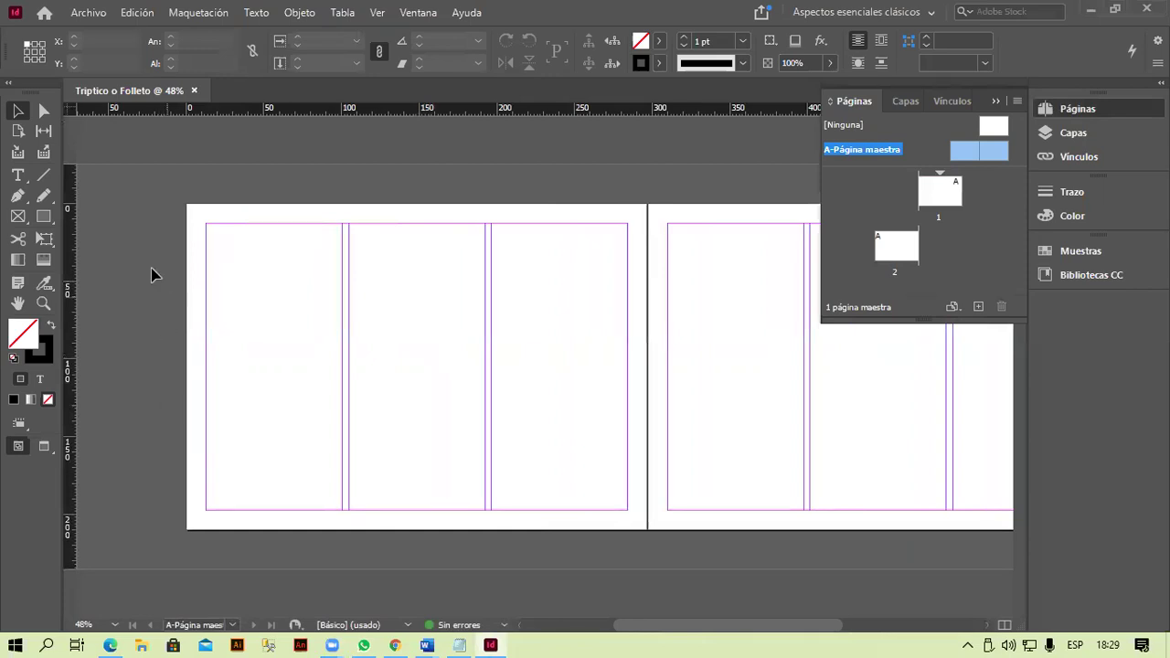
left_click(52, 223)
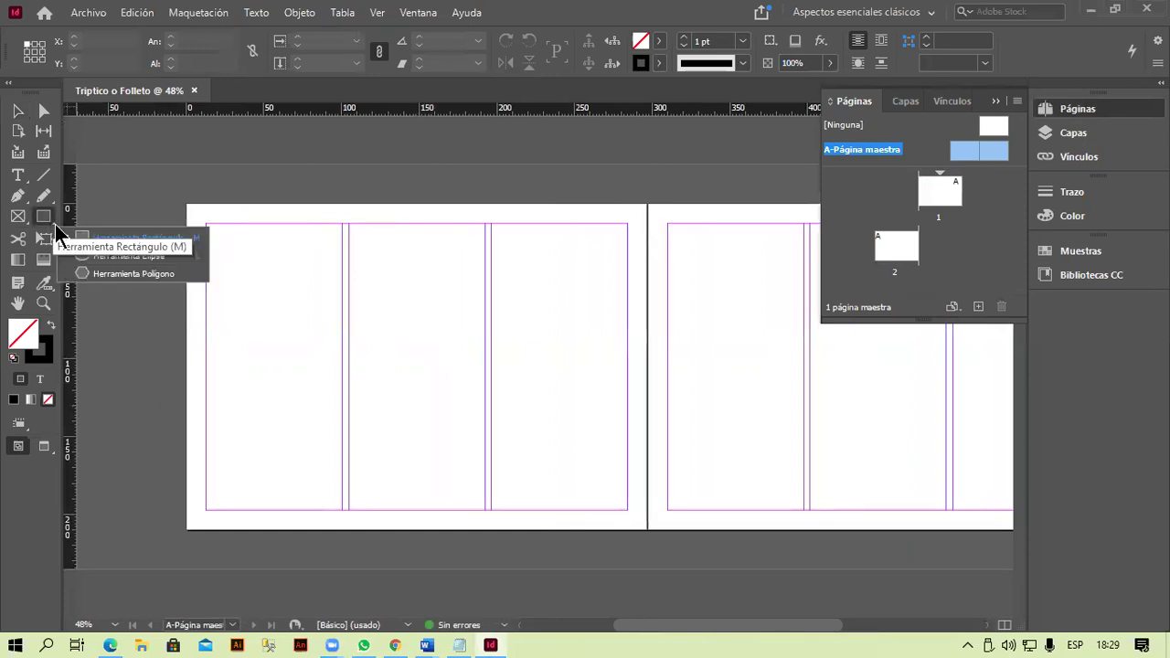
left_click(132, 239)
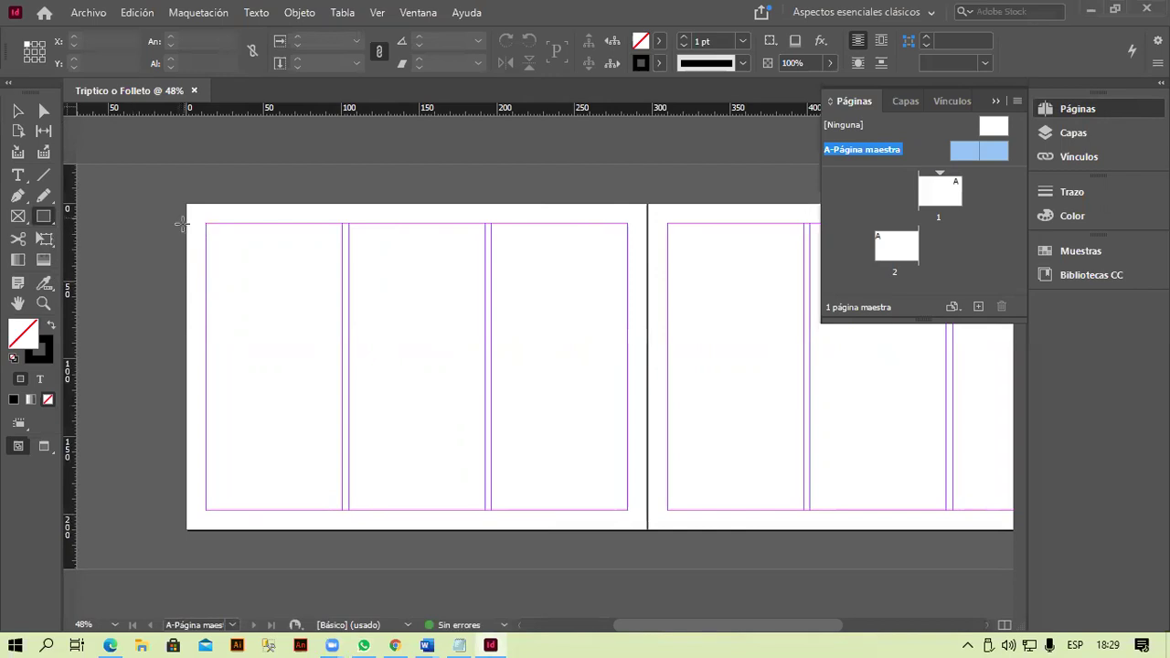
left_click_drag(187, 201, 652, 529)
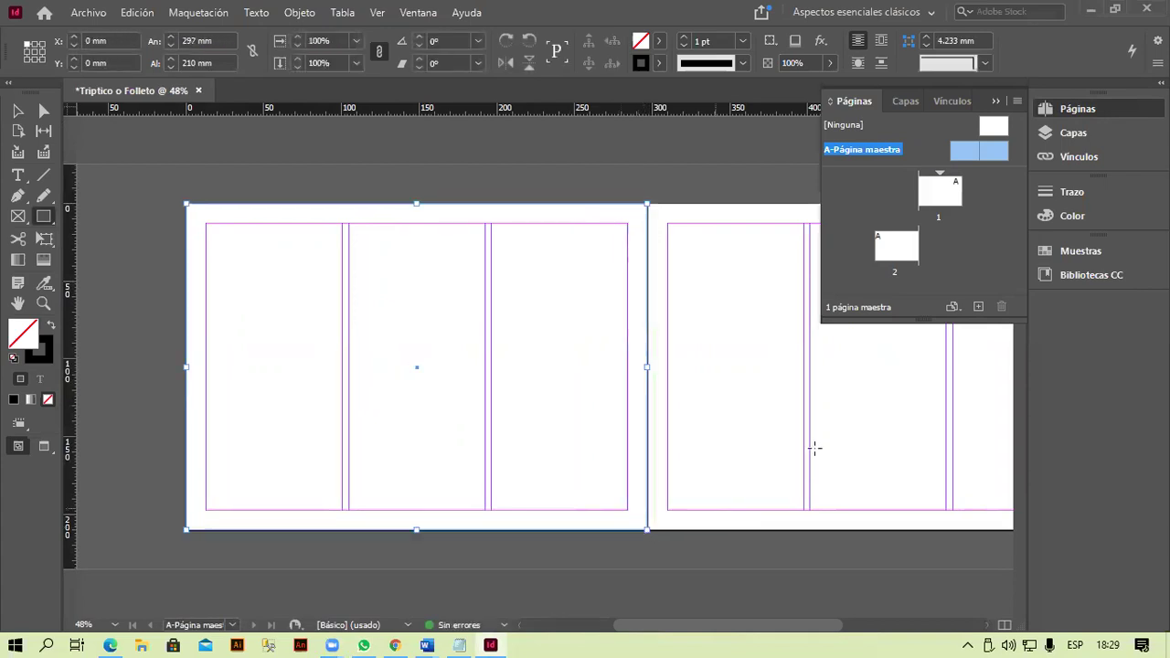
- Fill the left master page's rectangle with light yellow-green, RGB 221, 255, 136
double_click(28, 329)
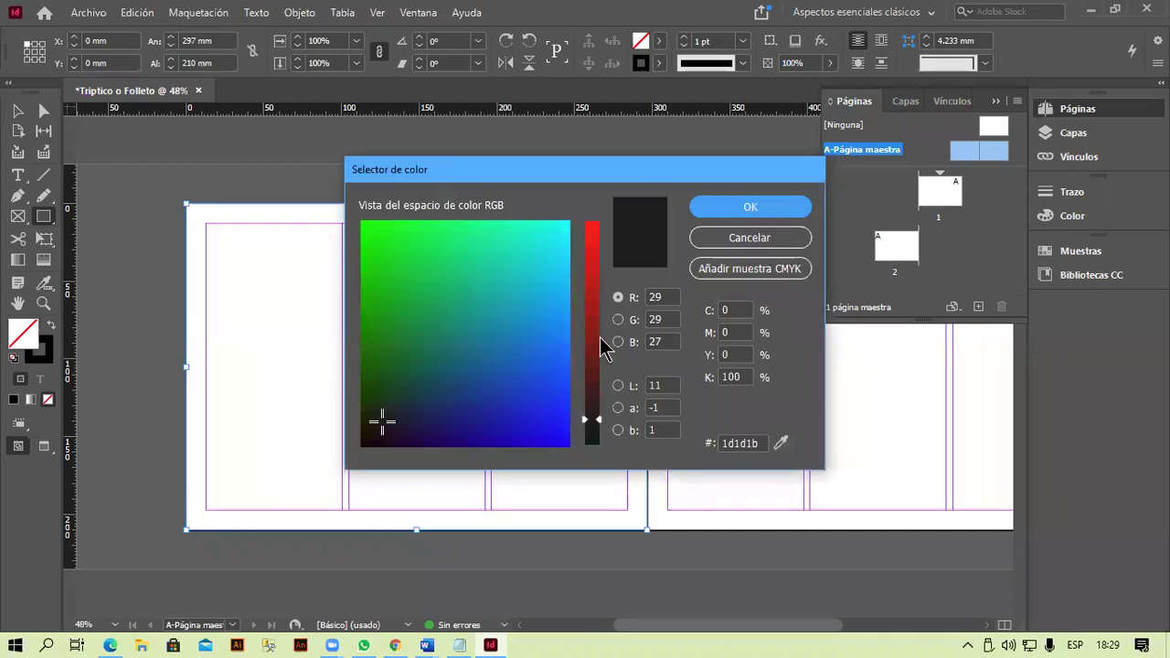
left_click(543, 330)
left_click_drag(599, 370, 596, 250)
left_click(431, 311)
left_click(513, 436)
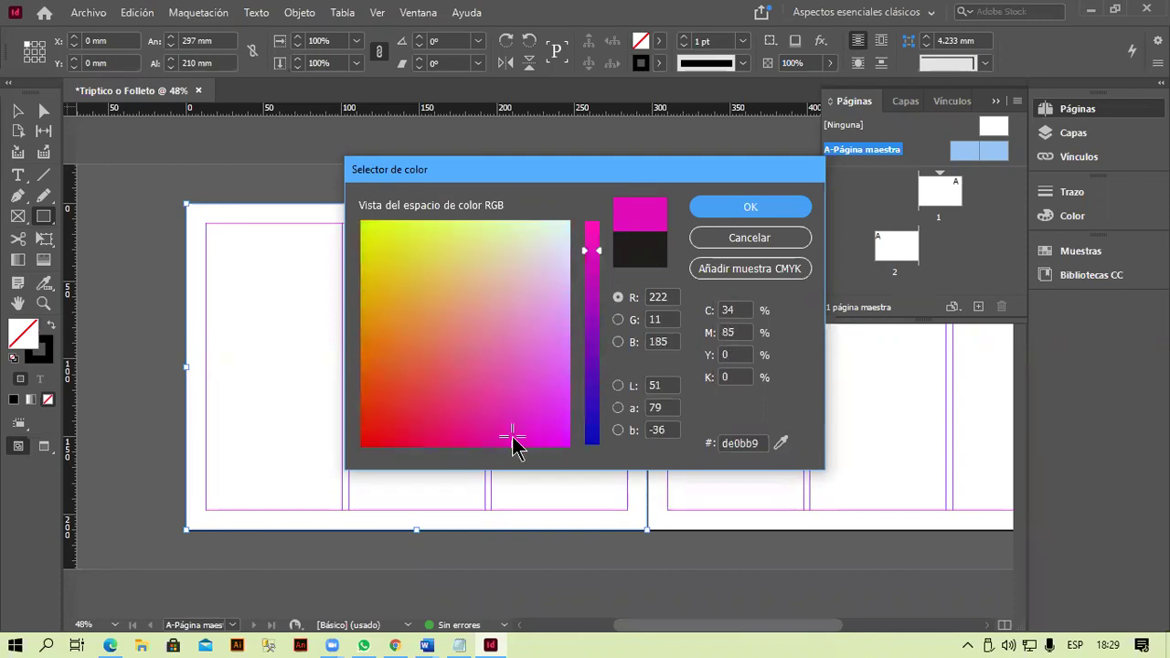
left_click_drag(594, 306, 594, 446)
left_click(384, 247)
left_click_drag(602, 405, 599, 305)
mouse_move(601, 245)
left_mouse_down()
mouse_move(595, 332)
mouse_move(599, 252)
left_mouse_up()
left_click(503, 234)
mouse_move(436, 246)
left_mouse_down()
mouse_move(436, 222)
mouse_move(472, 218)
left_mouse_up()
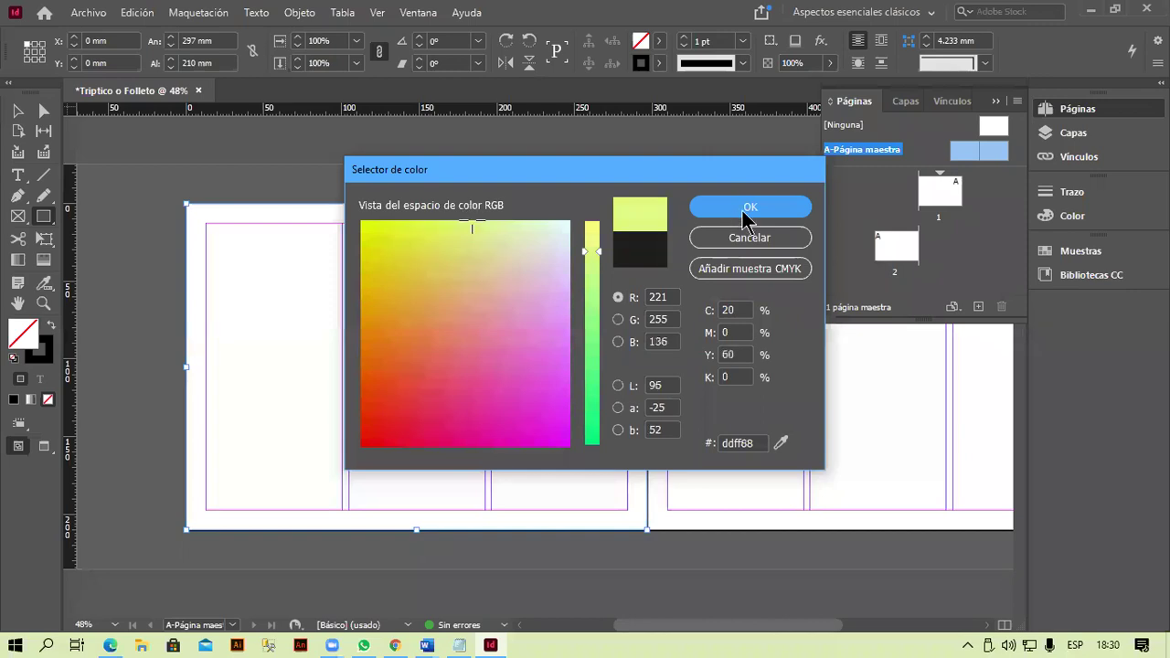
left_click(748, 209)
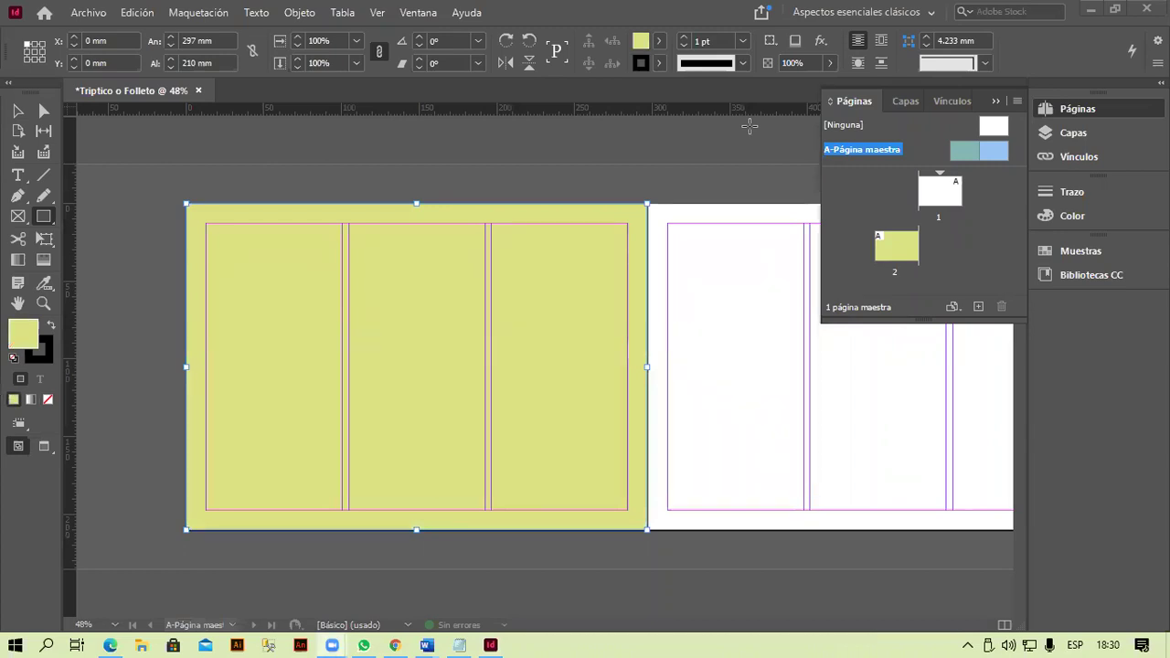
left_click(20, 112)
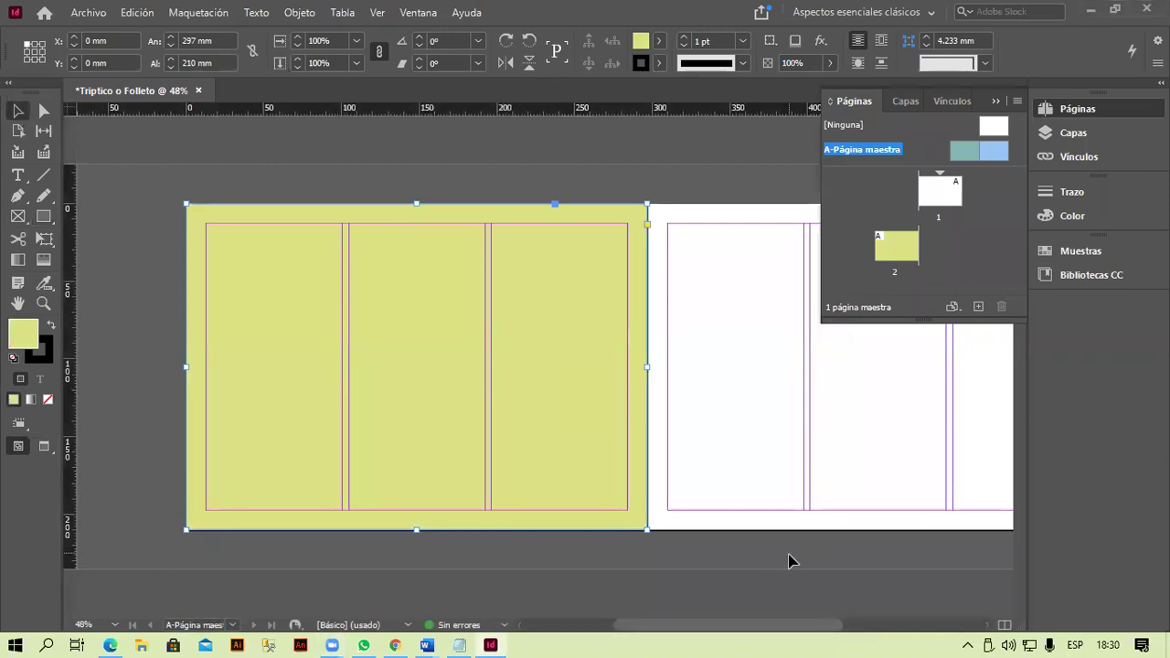
left_click_drag(788, 555, 655, 522)
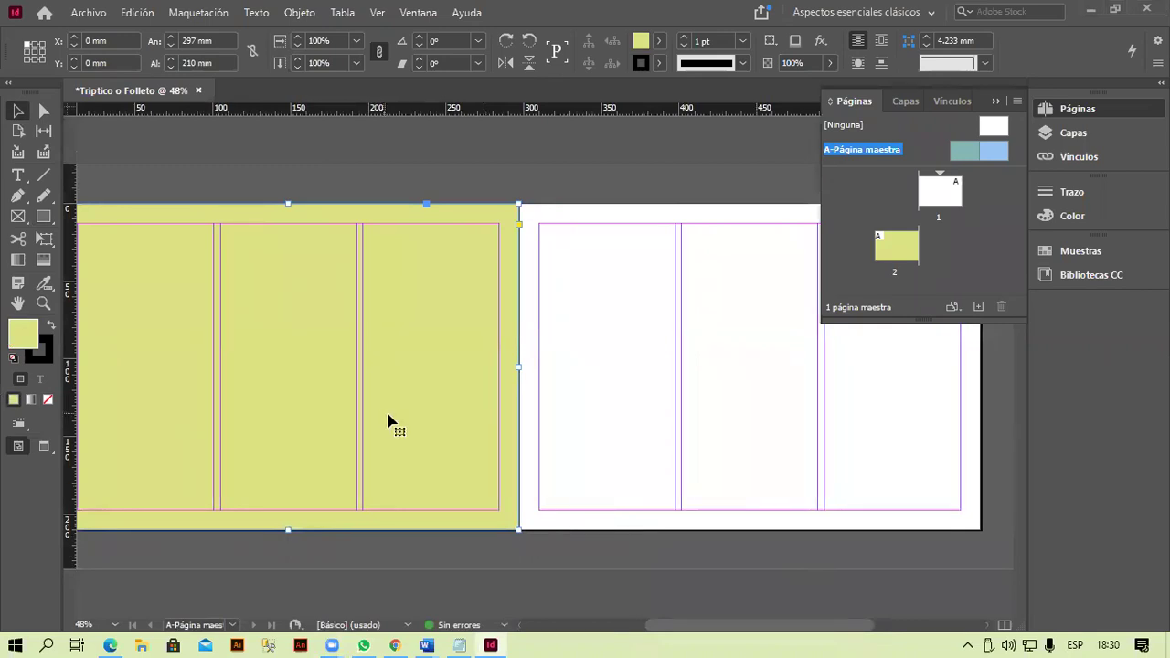
- Duplicate the left master page's background rectangle onto the right master page so it covers the whole page
left_click_drag(403, 422, 771, 435)
left_click_drag(618, 374, 622, 365)
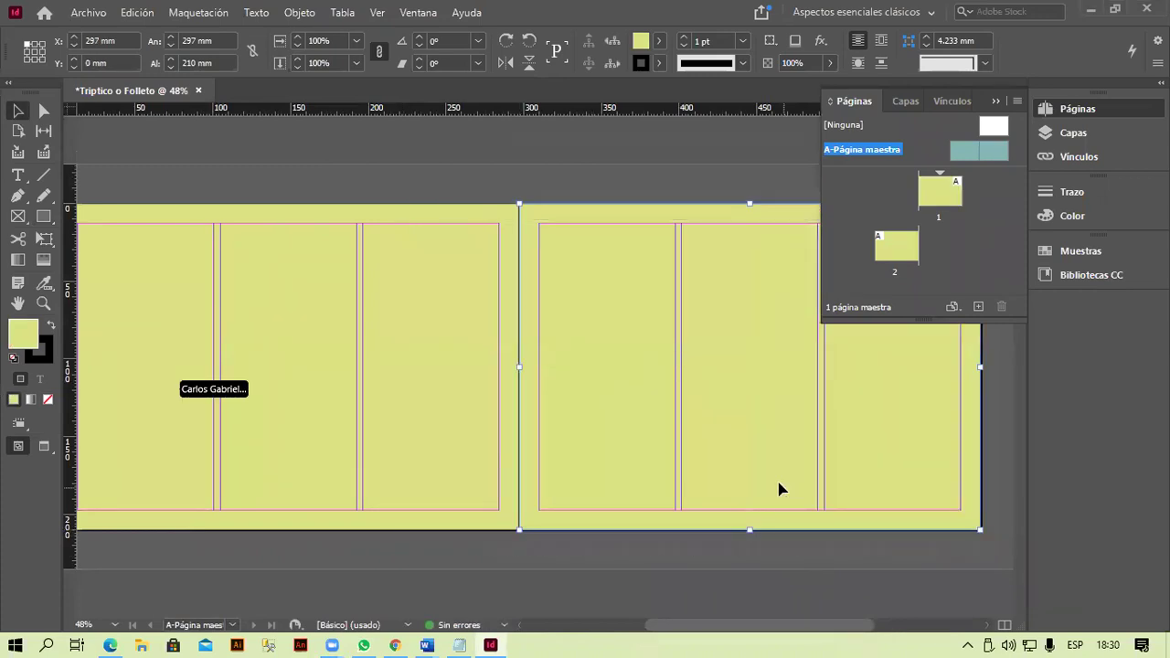
left_click(972, 567)
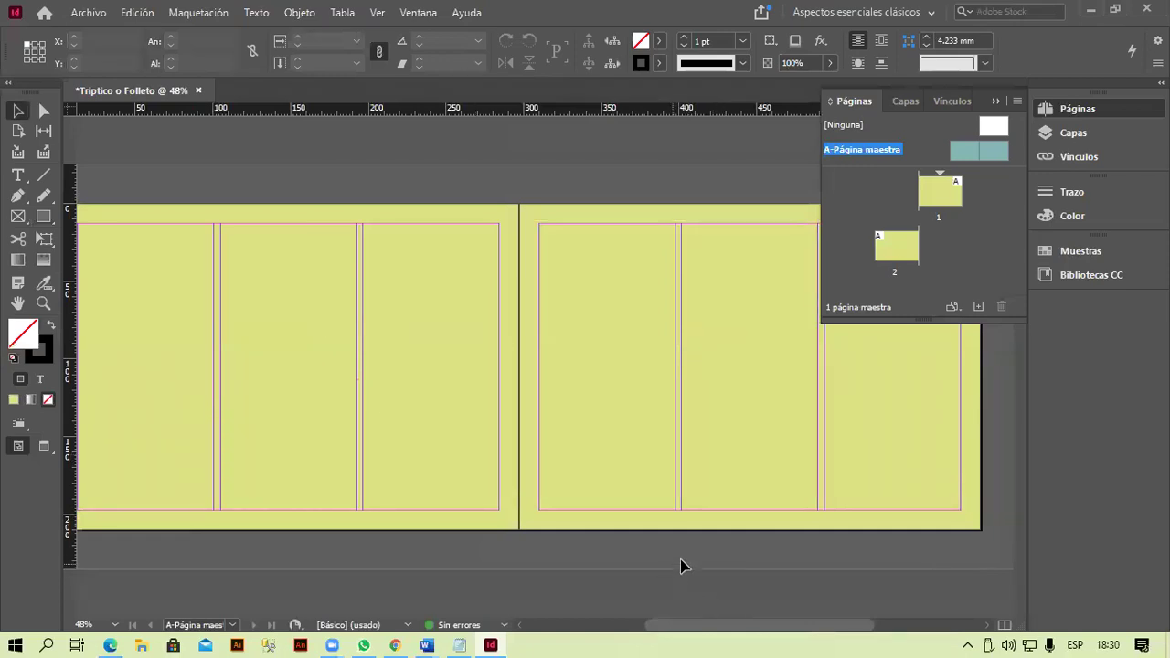
left_click_drag(286, 540, 317, 558)
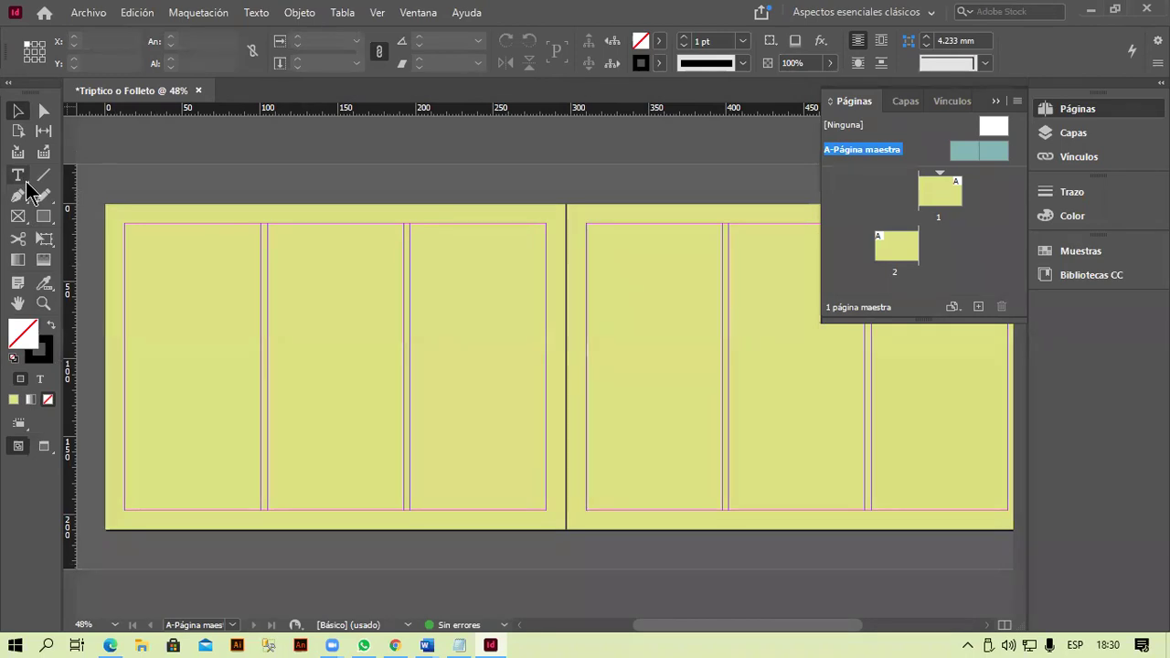
- Activate the Type tool and examine its character and paragraph formatting options
left_click(29, 187)
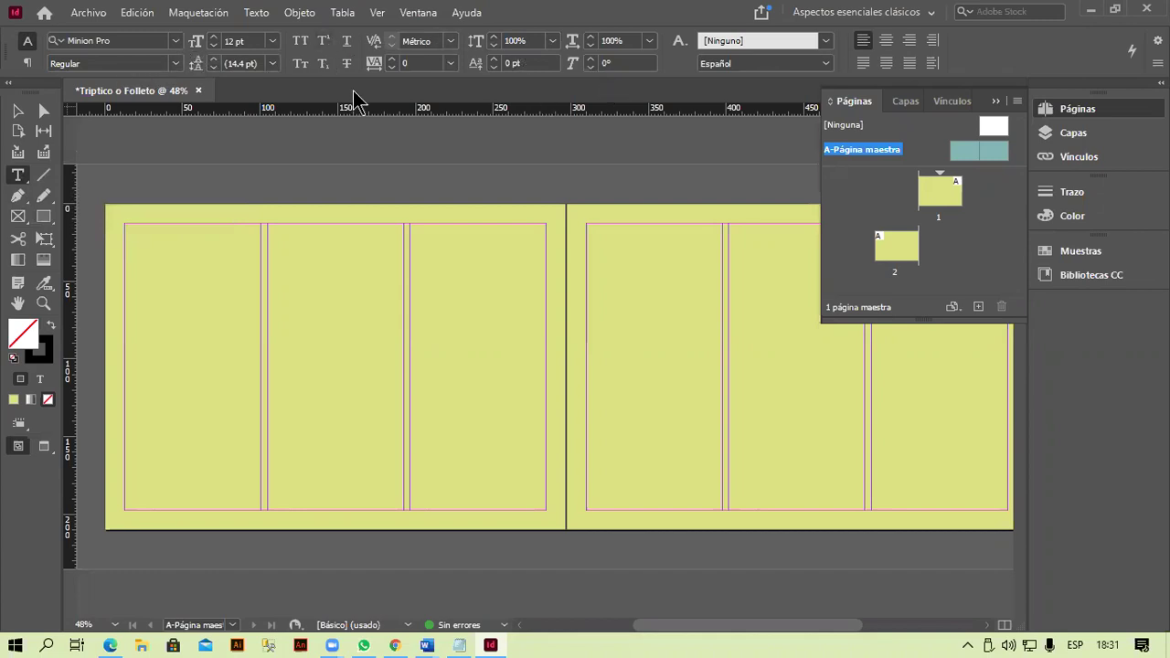
left_click(27, 64)
left_click(27, 62)
left_click(27, 46)
left_click(25, 62)
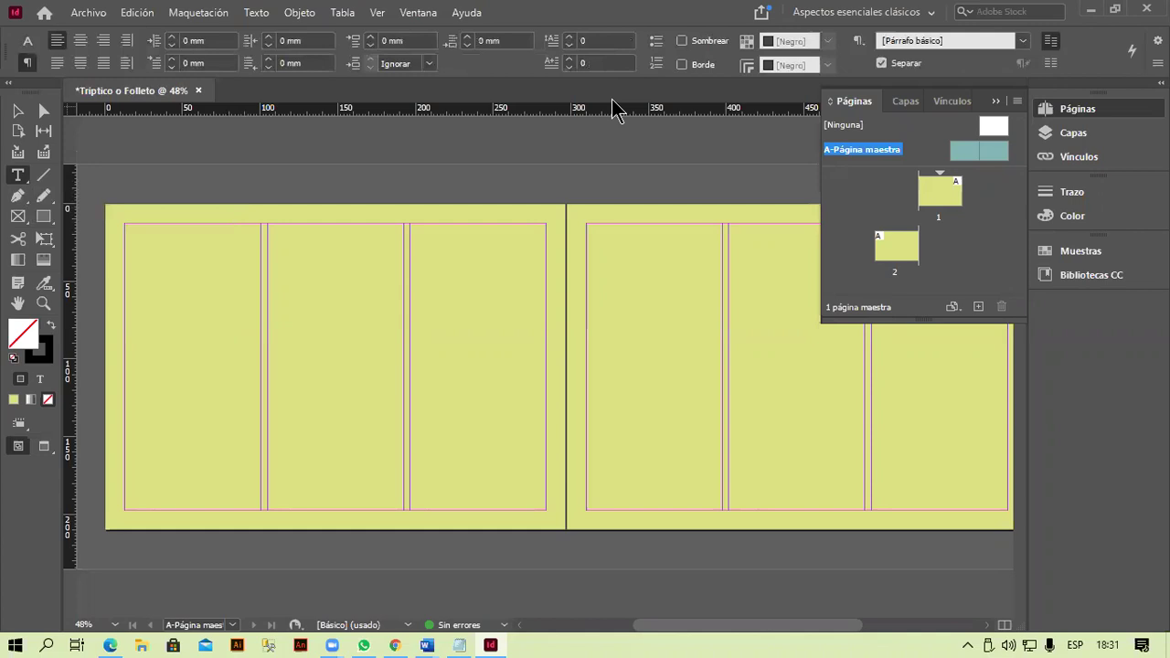
left_click(28, 44)
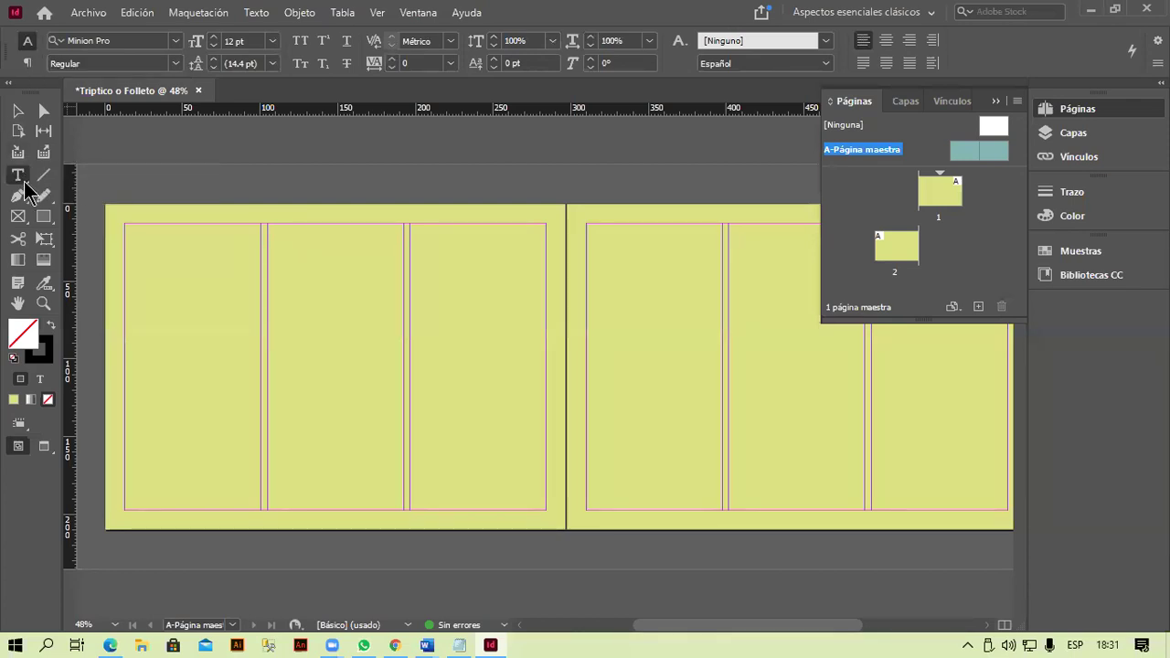
- Draw a text frame about 59 × 7 mm in the left master page's first column and delete it
left_click_drag(25, 183, 67, 193)
key("ctrl+plus")
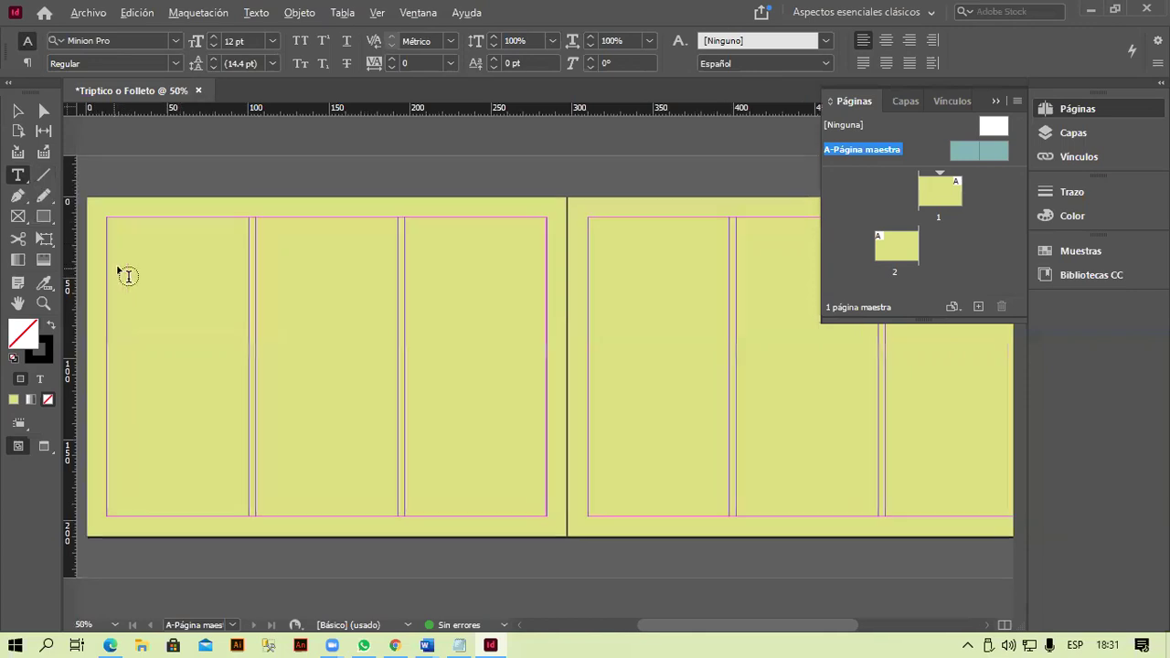
key("ctrl+1")
key("ctrl+plus")
left_click_drag(139, 214, 379, 245)
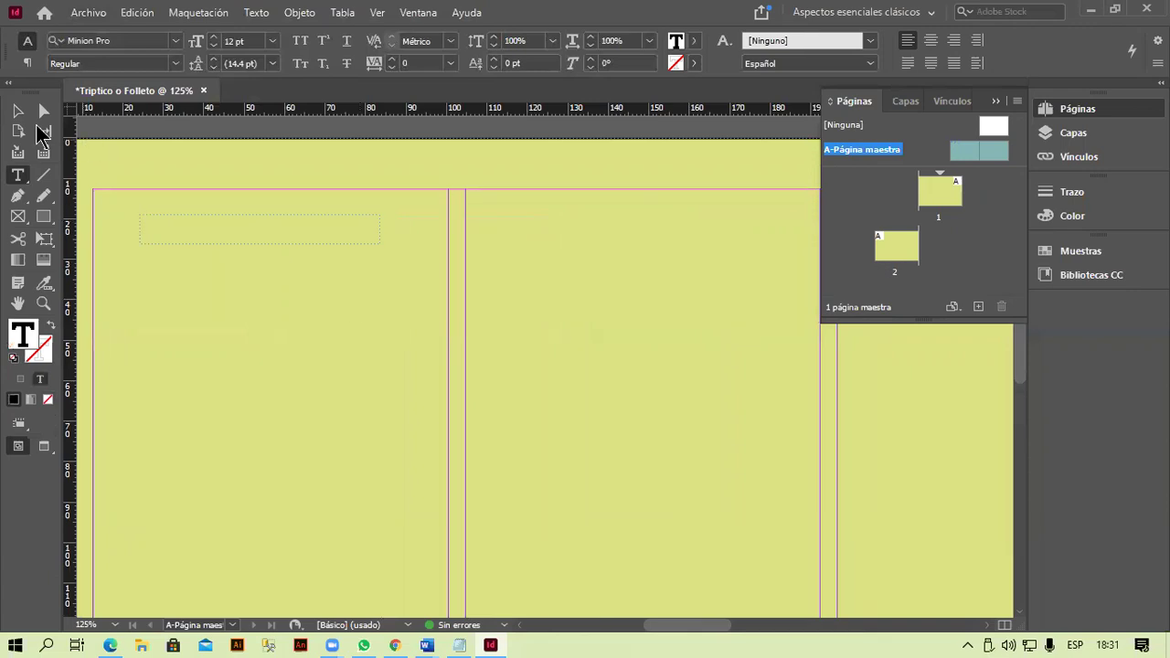
left_click(18, 112)
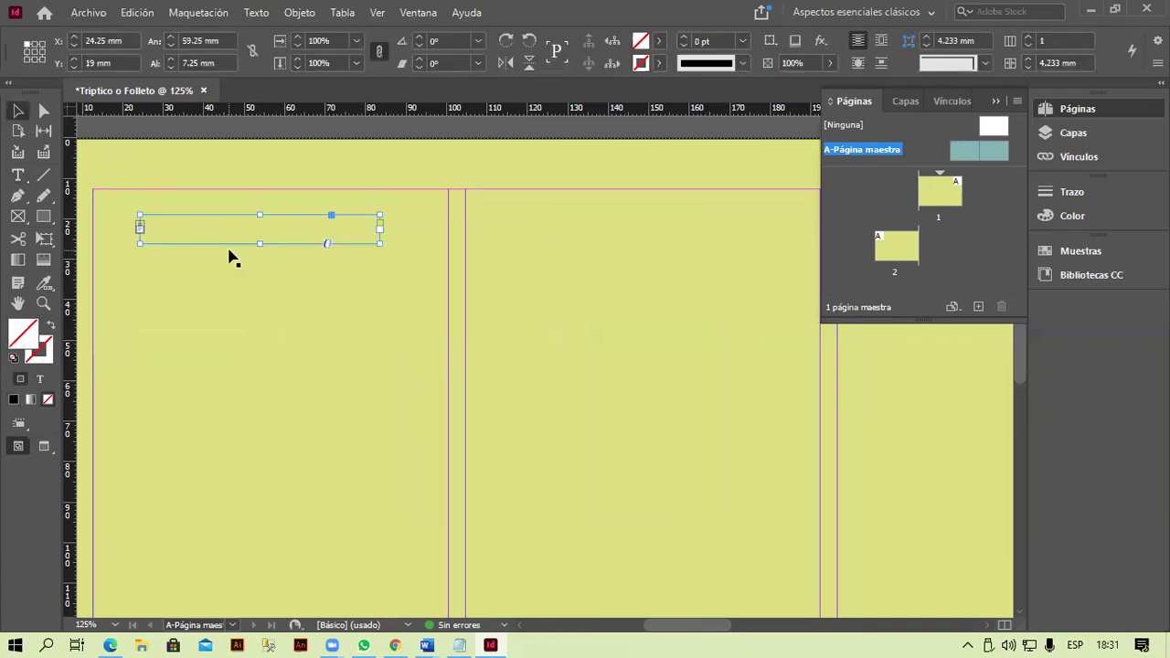
key("Delete")
left_click(18, 174)
scroll(169, 253, "left", 2)
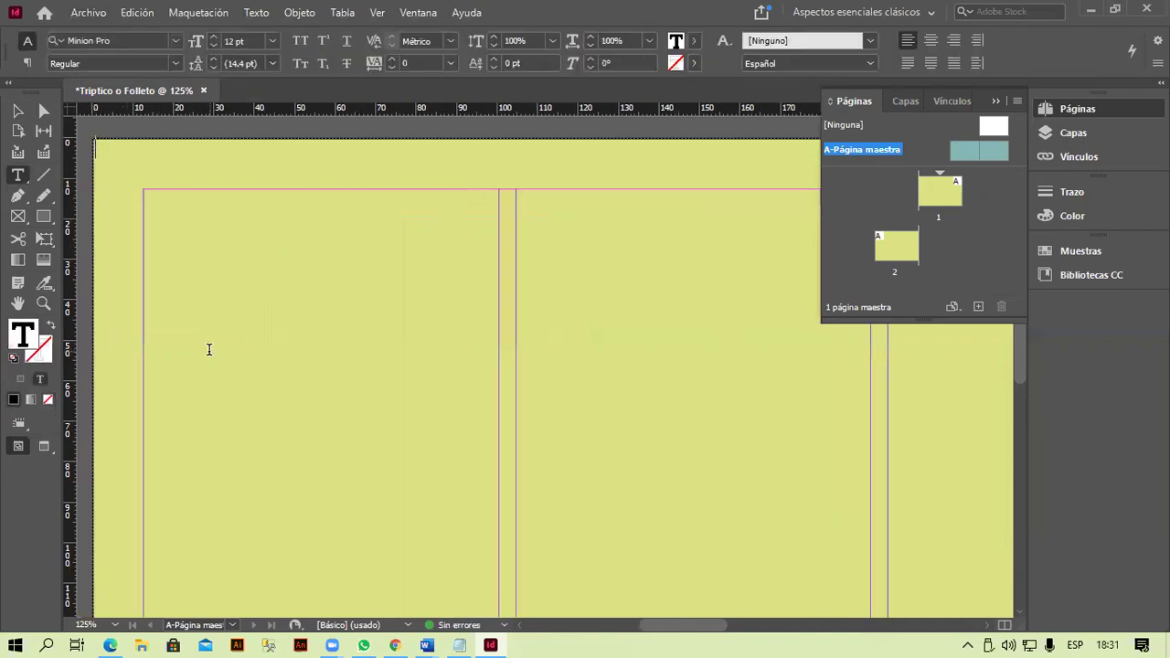
key("j")
key("v")
left_click(125, 169)
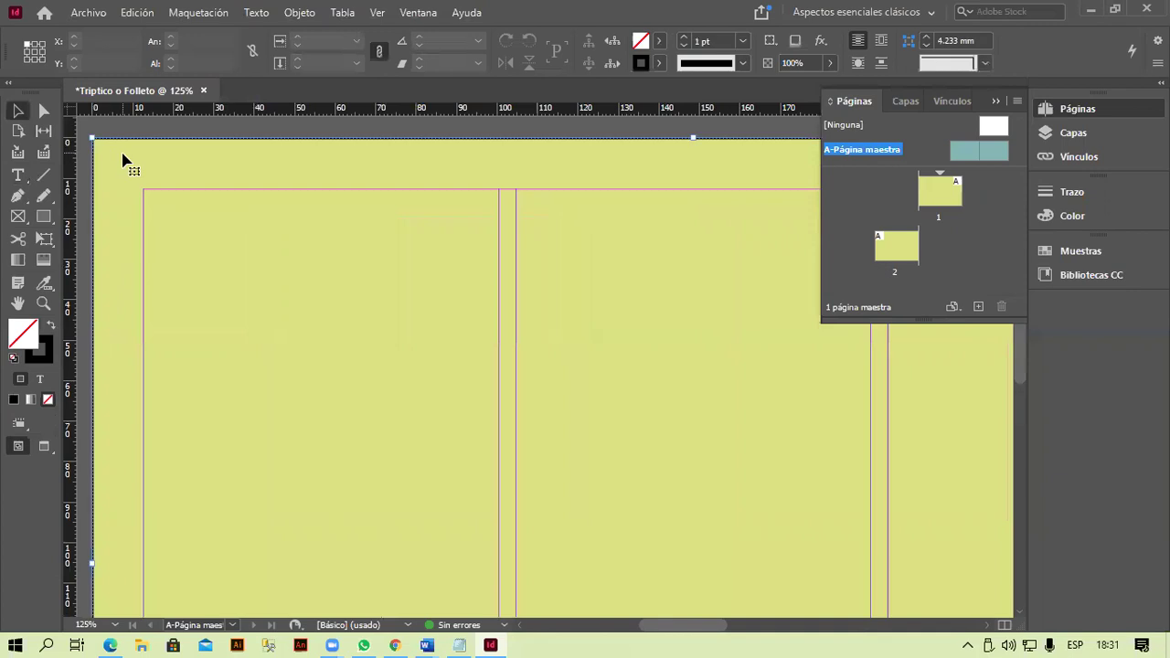
key("ctrl+z")
key("ctrl+z")
key("ctrl+z")
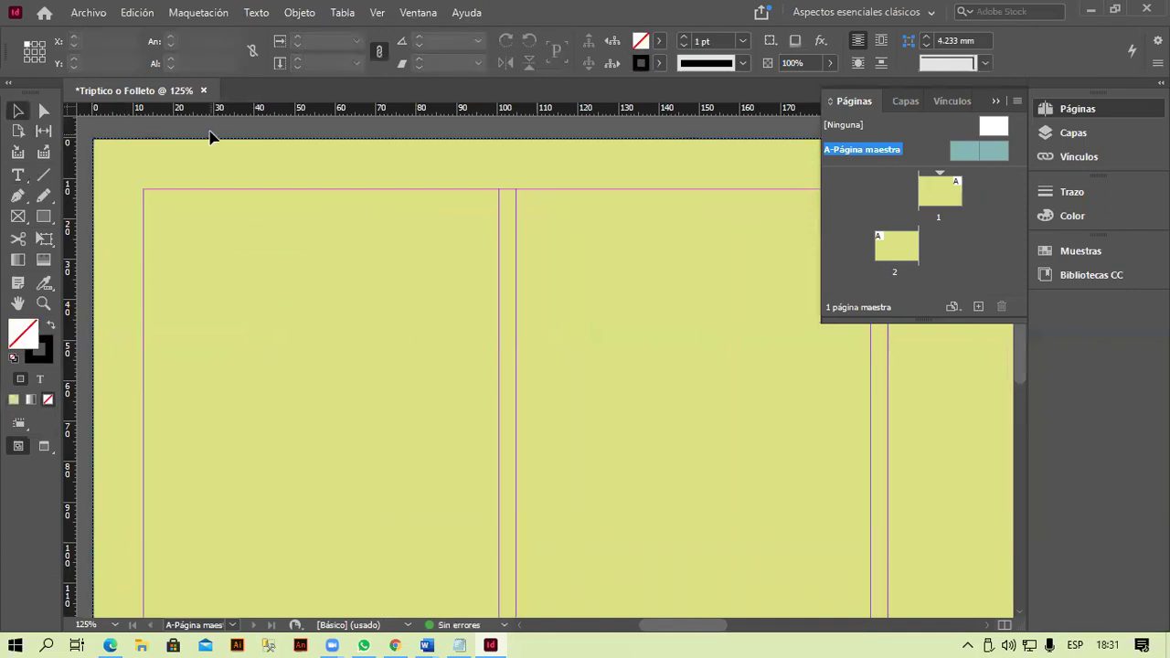
left_click(264, 305)
key("ctrl+minus")
key("ctrl+minus")
key("ctrl+minus")
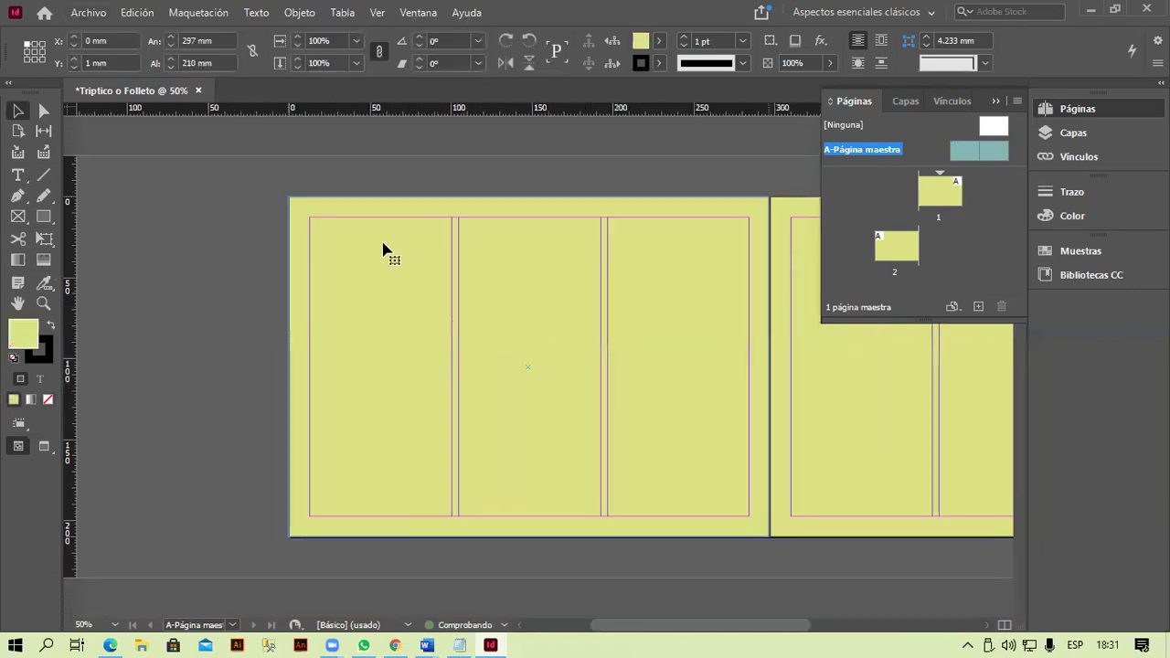
left_click(232, 217)
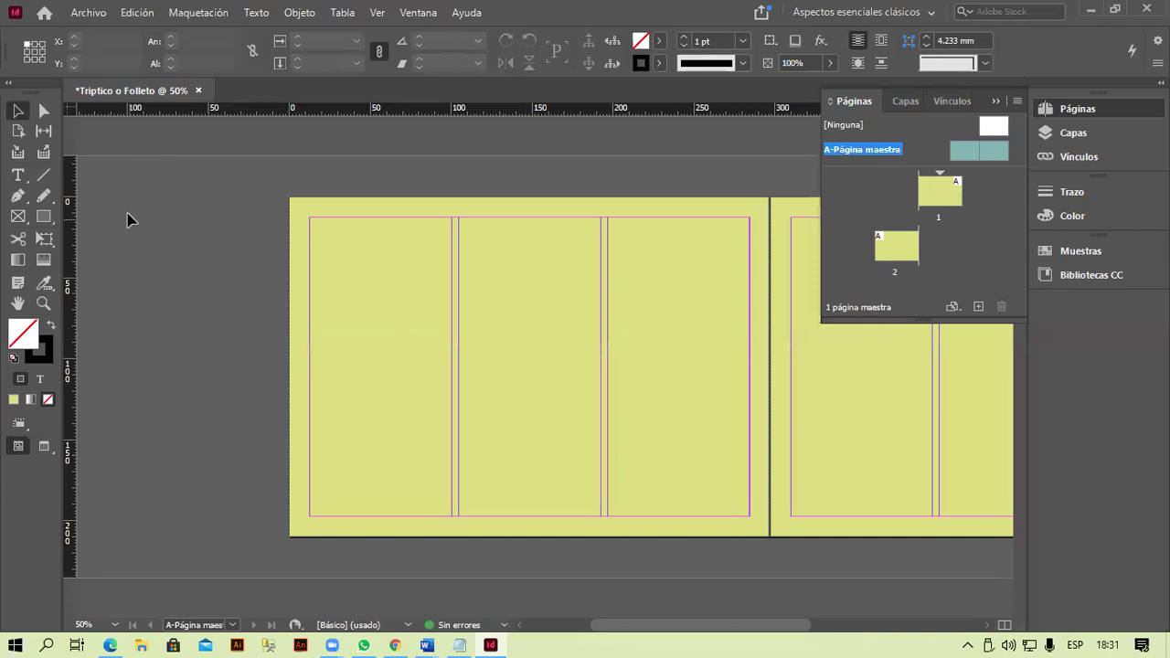
- Add a text frame about 70 × 14.5 mm atop the left master page's first column, reading "INSTITUTO INTERNACIONAL DE SISTEMAS EMPRESARIALES"
left_click(27, 178)
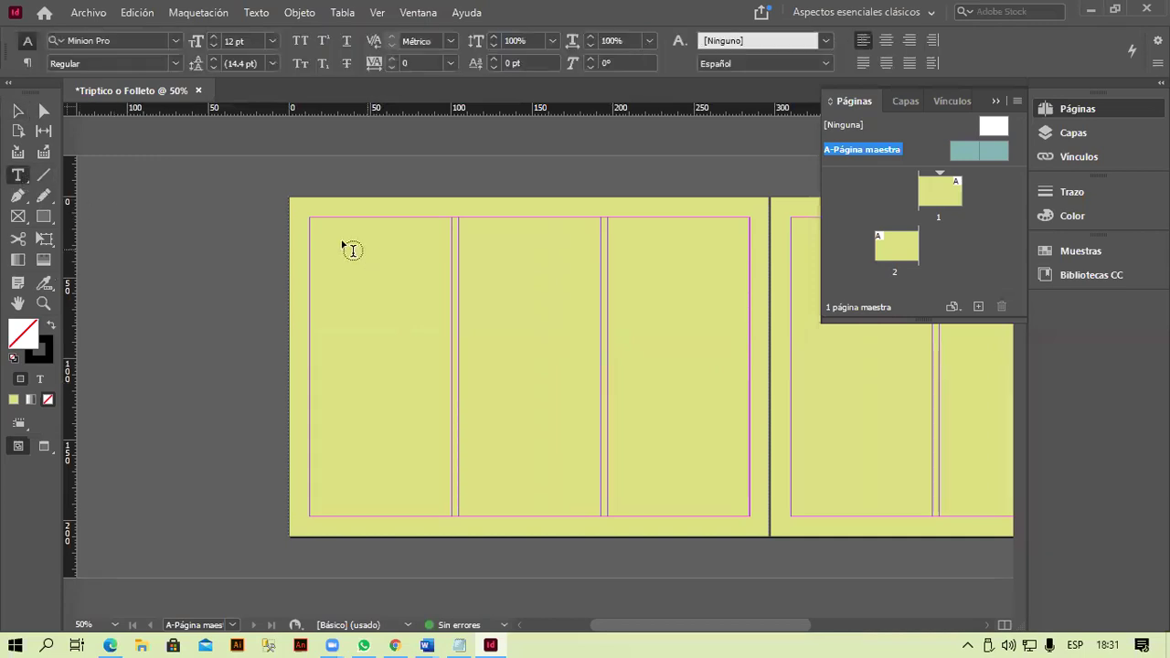
left_click_drag(335, 239, 448, 261)
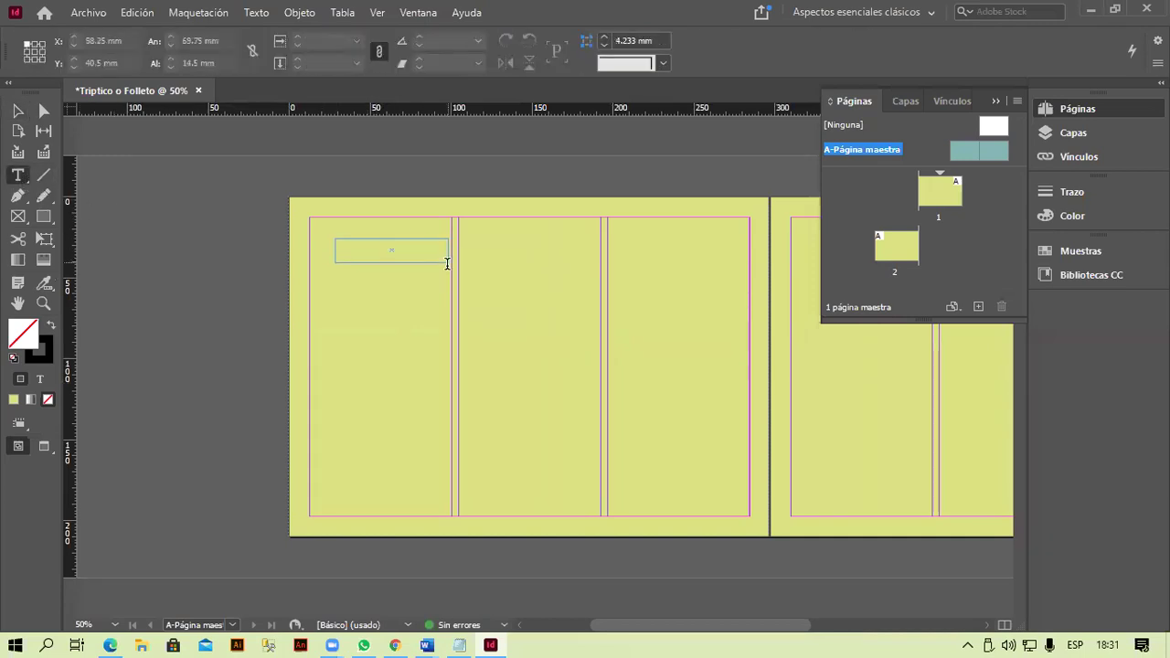
scroll(458, 263, "up", 1)
scroll(458, 265, "up", 1)
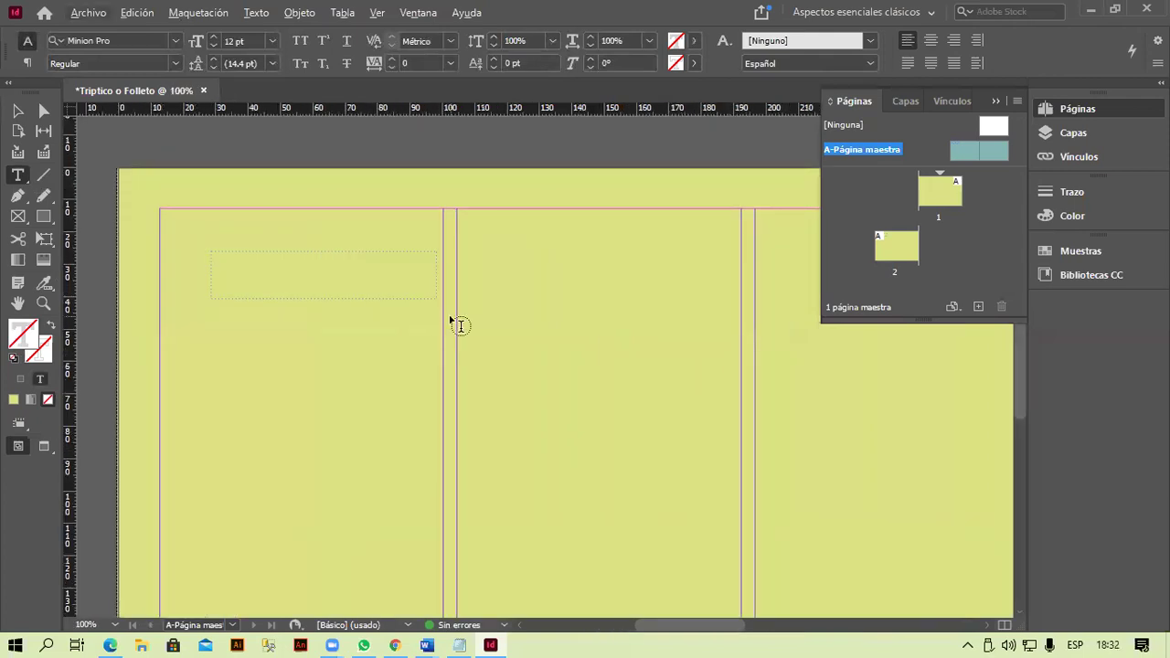
key("alt+n")
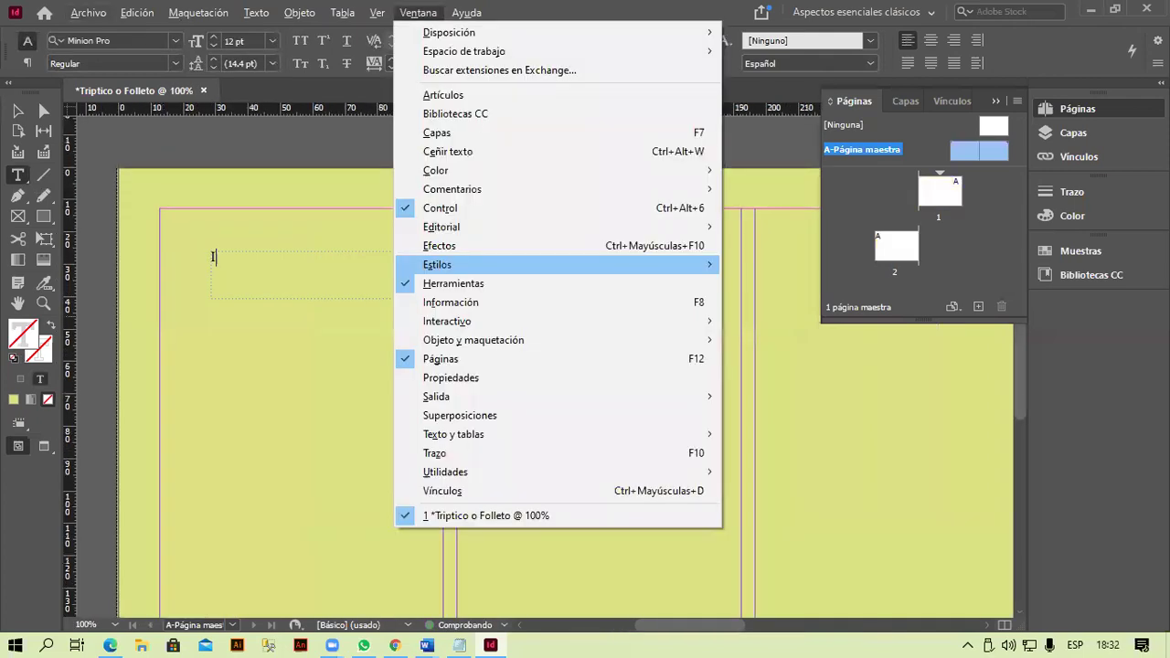
key("Escape")
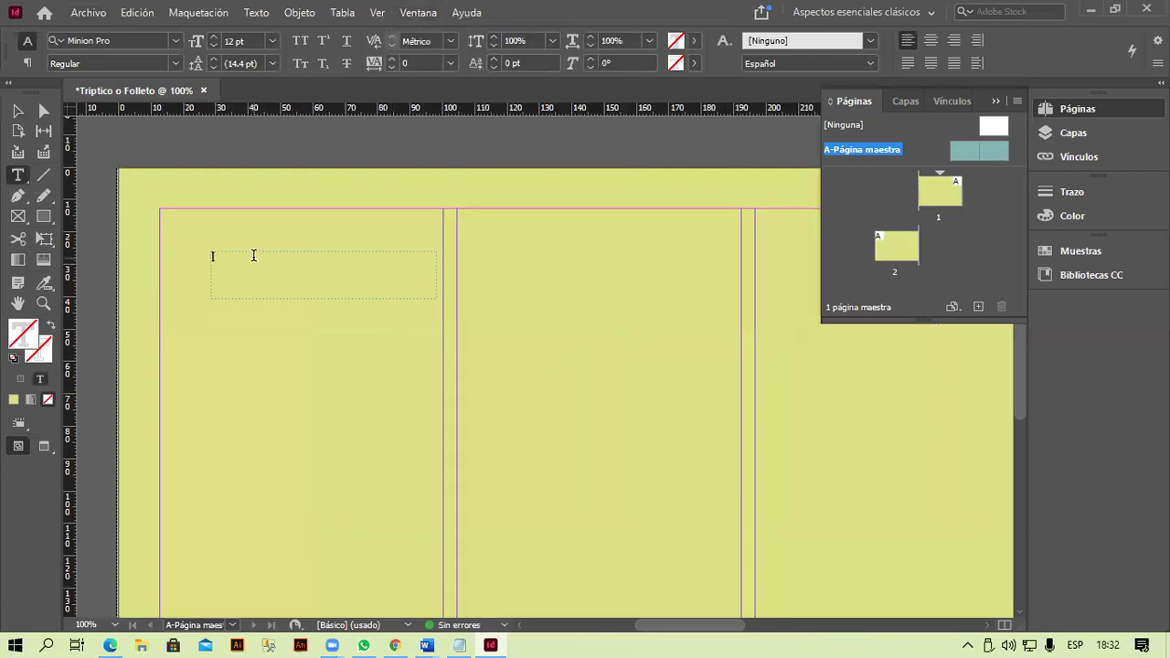
type("INSTITUTO INTERNACIONAL DE SISTEMAS EM")
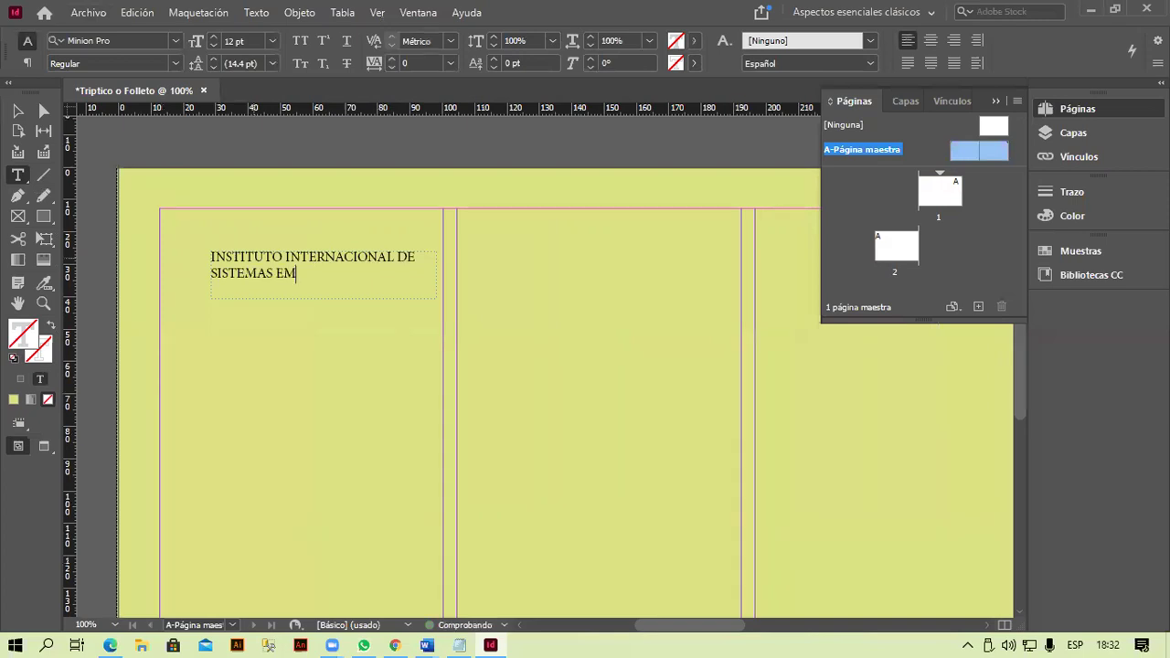
type("PRESARIALES")
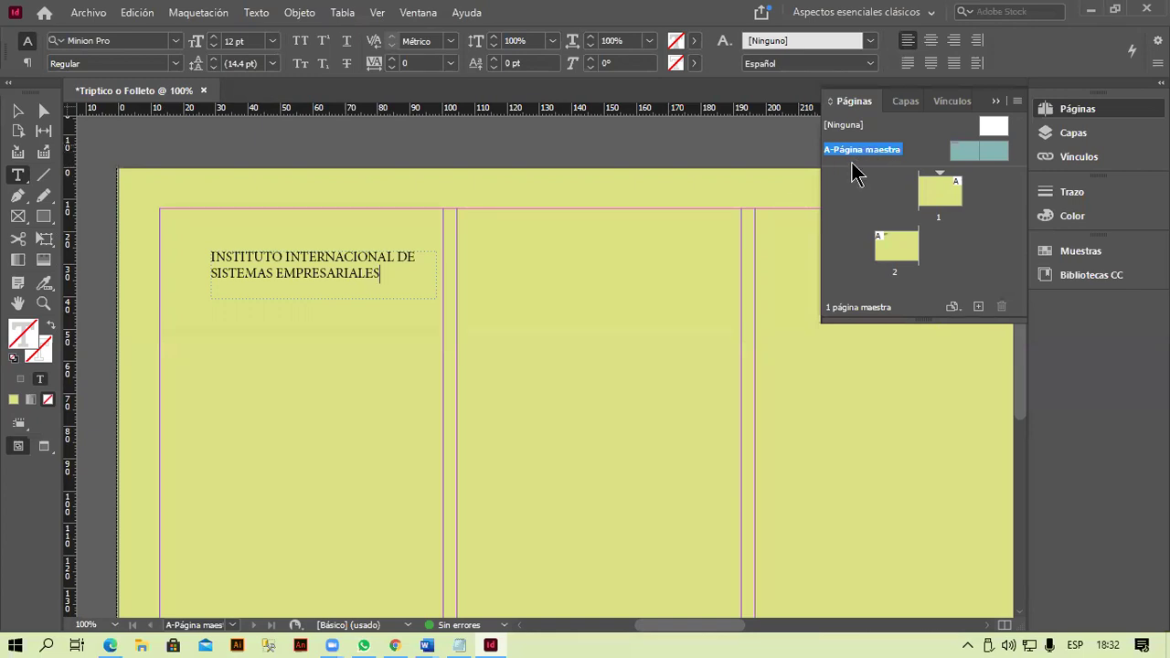
scroll(534, 294, "down", 1)
scroll(535, 295, "up", 1)
left_click(18, 111)
left_click(153, 203)
left_click(154, 202)
left_click_drag(156, 196, 157, 199)
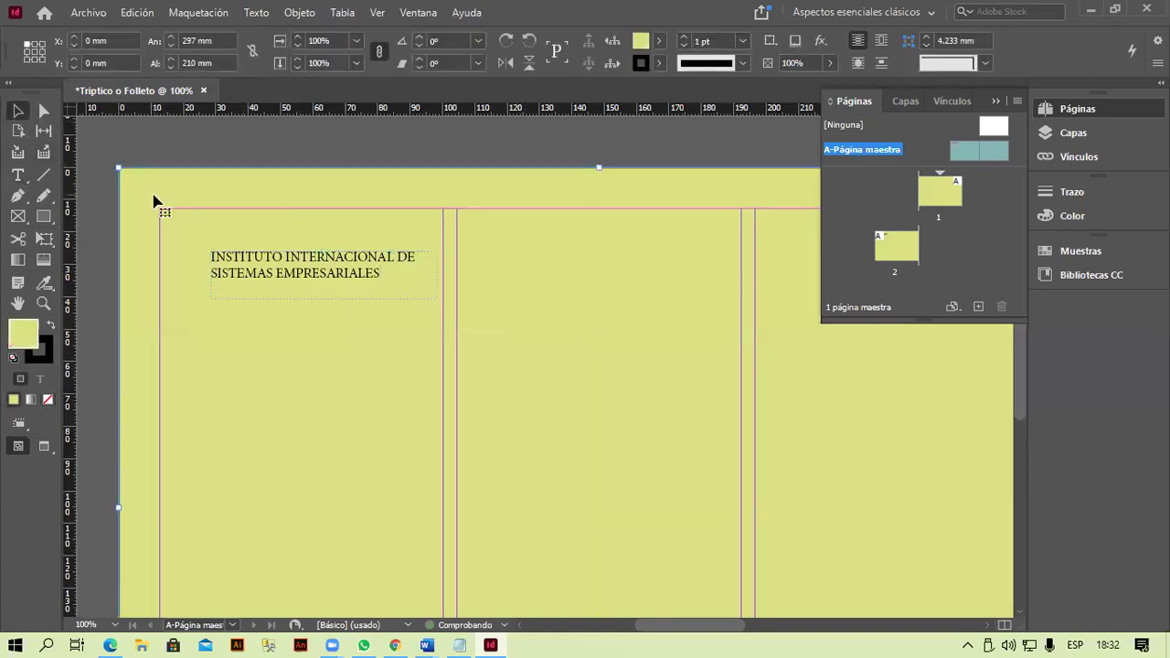
left_click(176, 147)
scroll(621, 407, "down", 4)
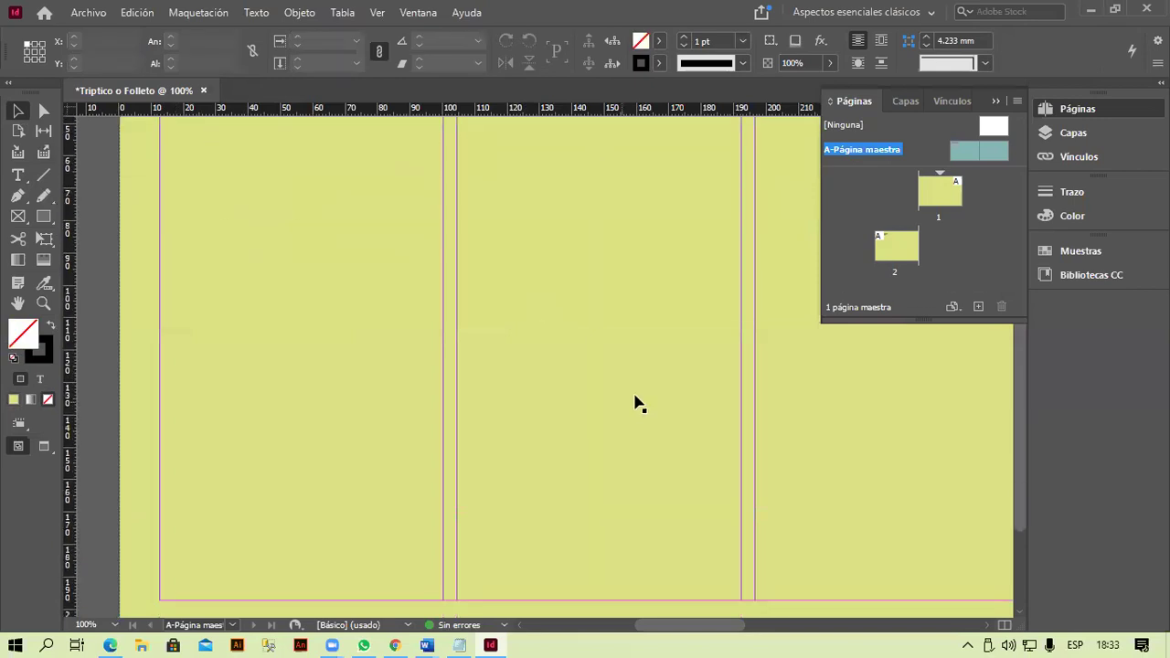
scroll(638, 403, "up", 3)
- Resize the institute heading's text frame to about 120 × 6 mm to fit the text on one line
left_click(265, 271)
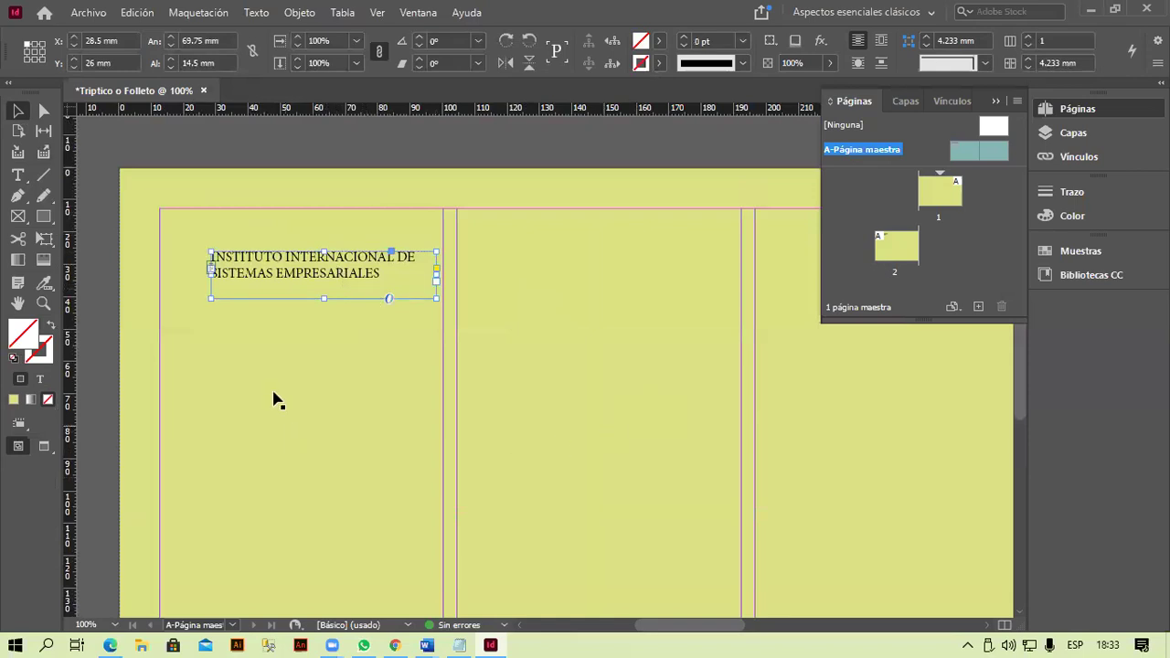
left_click(210, 158)
left_click(280, 267)
left_click_drag(438, 274, 601, 274)
left_click_drag(406, 298, 414, 272)
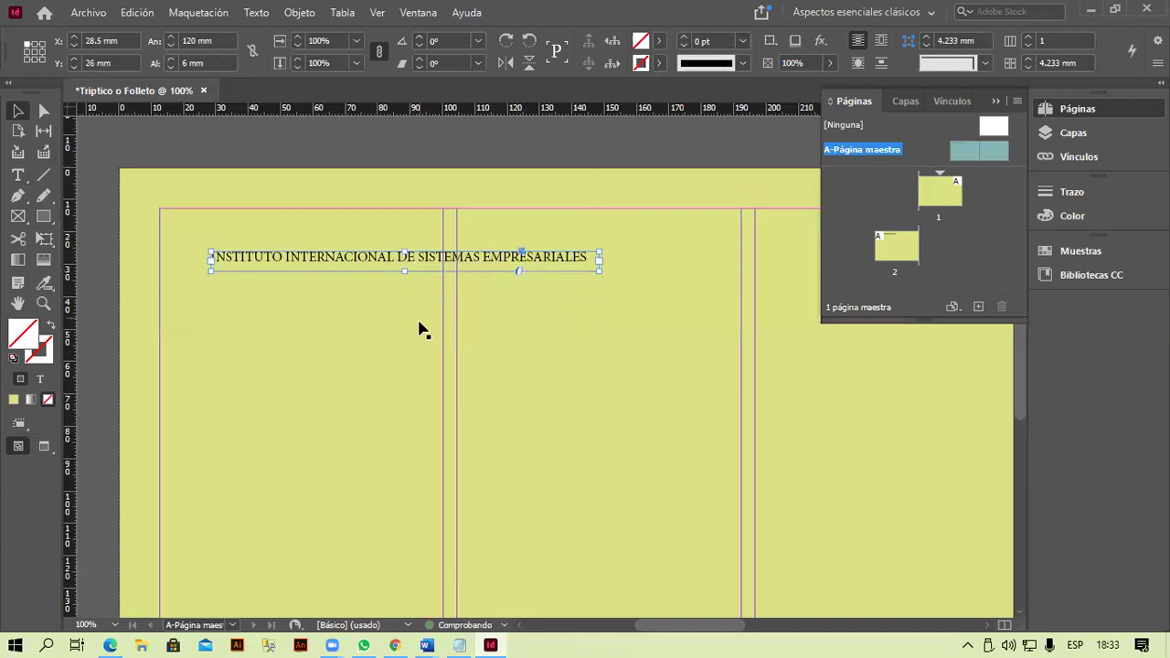
- Select the whole heading text and look through its paragraph and character formatting options
triple_click(452, 255)
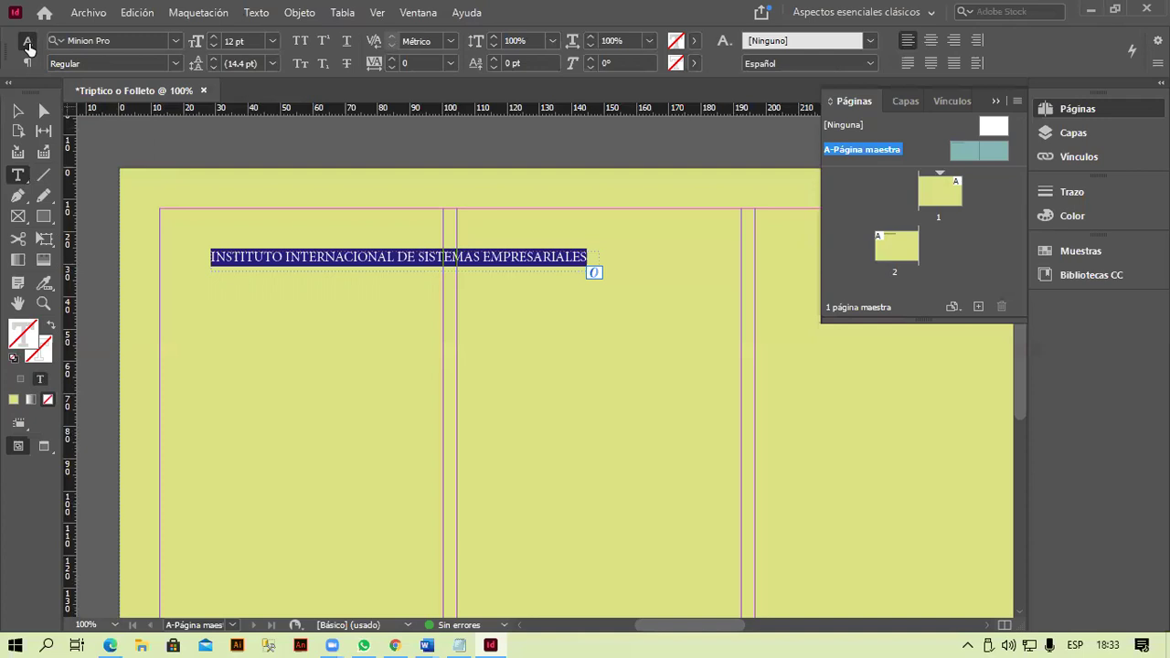
left_click(28, 62)
left_click(28, 43)
- Try the Aspectos esenciales workspace, return to Aspectos esenciales clásicos, and look at the font list there
left_click(901, 13)
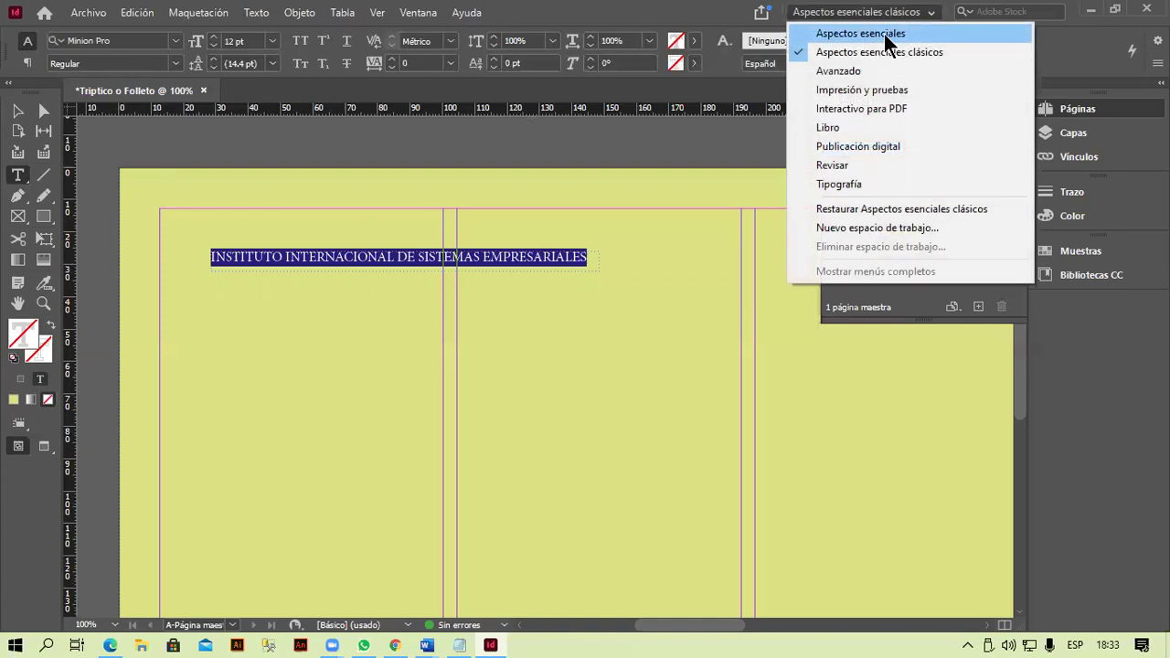
left_click(880, 35)
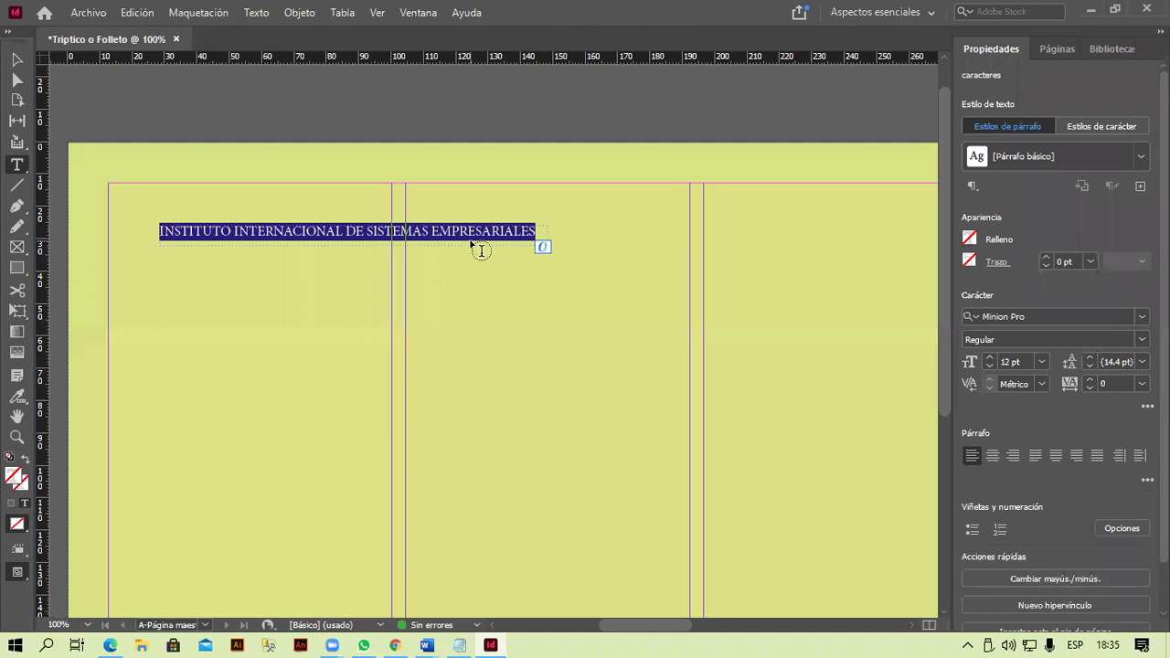
left_click(873, 13)
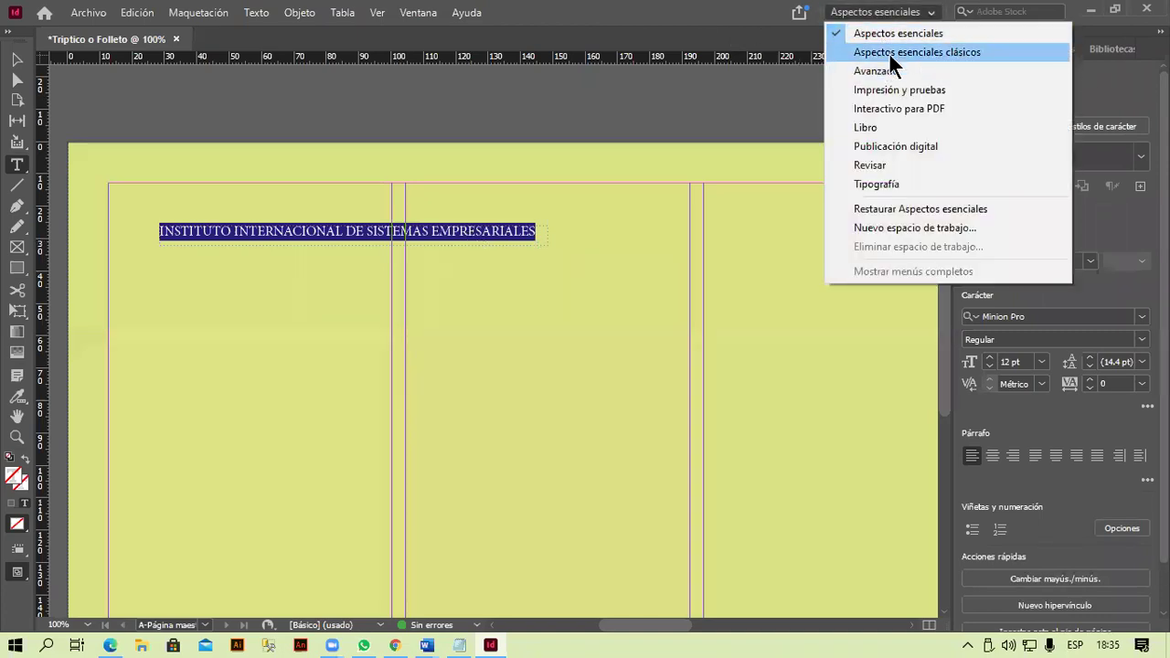
left_click(888, 52)
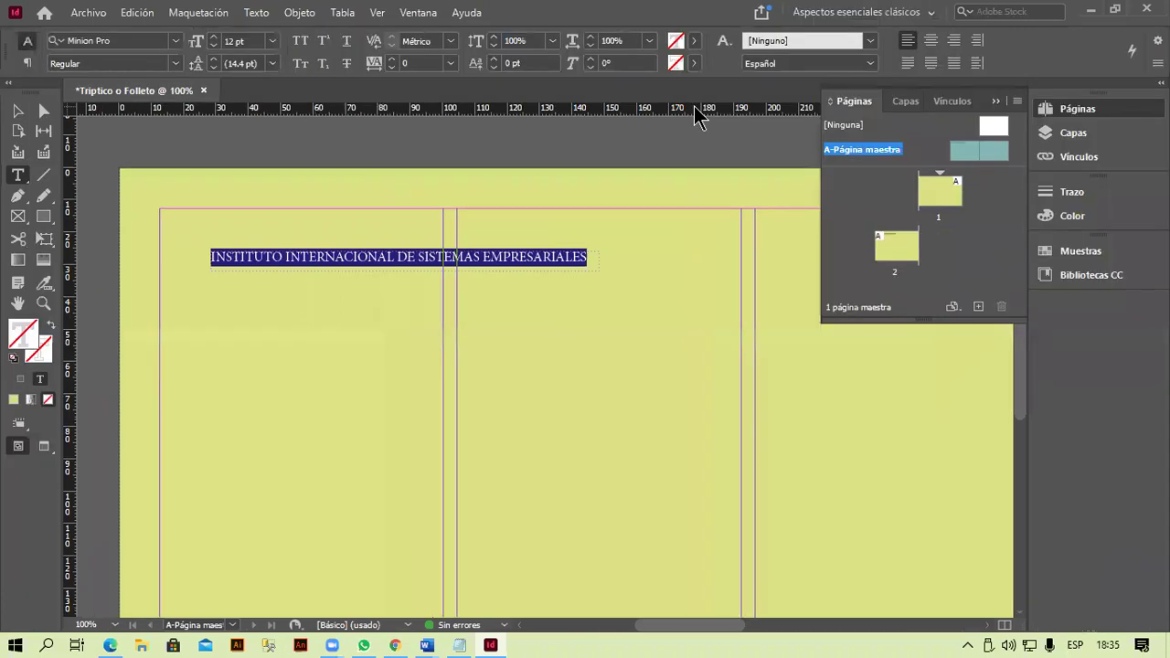
left_click(176, 41)
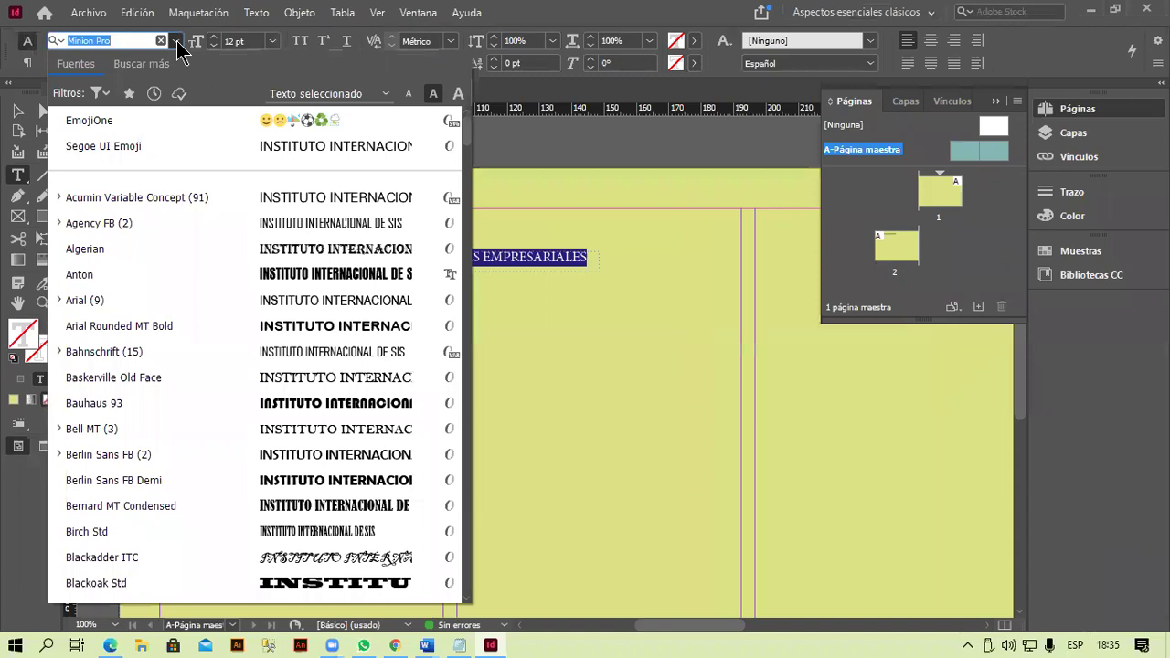
left_click(177, 41)
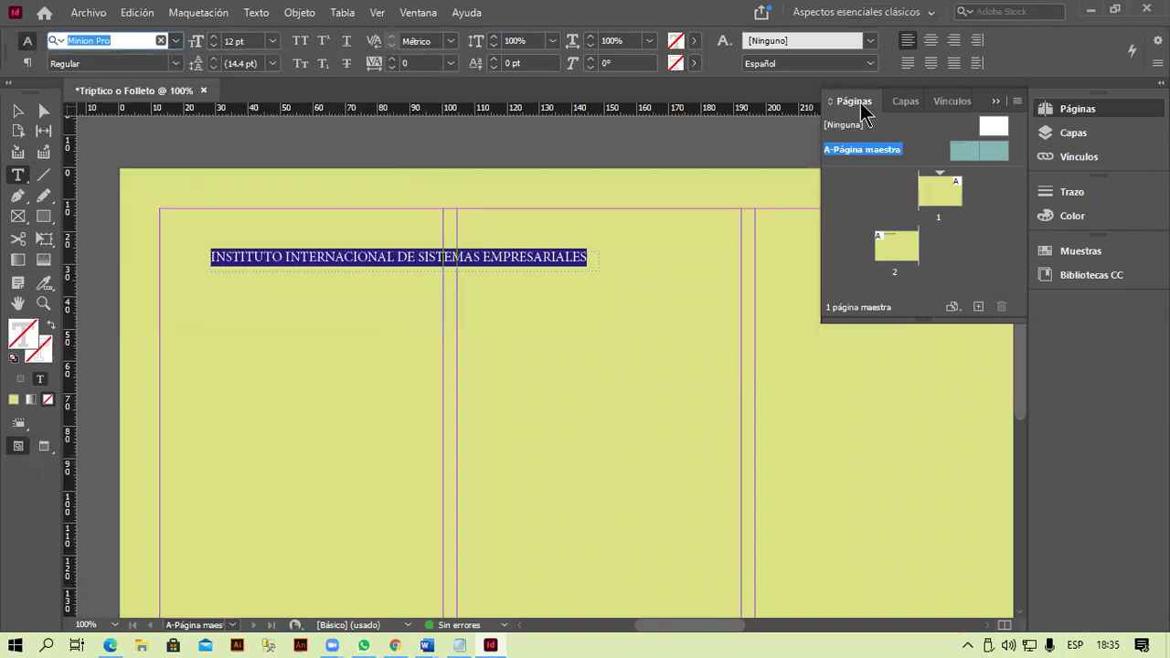
- Switch to the Aspectos esenciales workspace and set the selected institute heading's font to Roboto Black
left_click(932, 15)
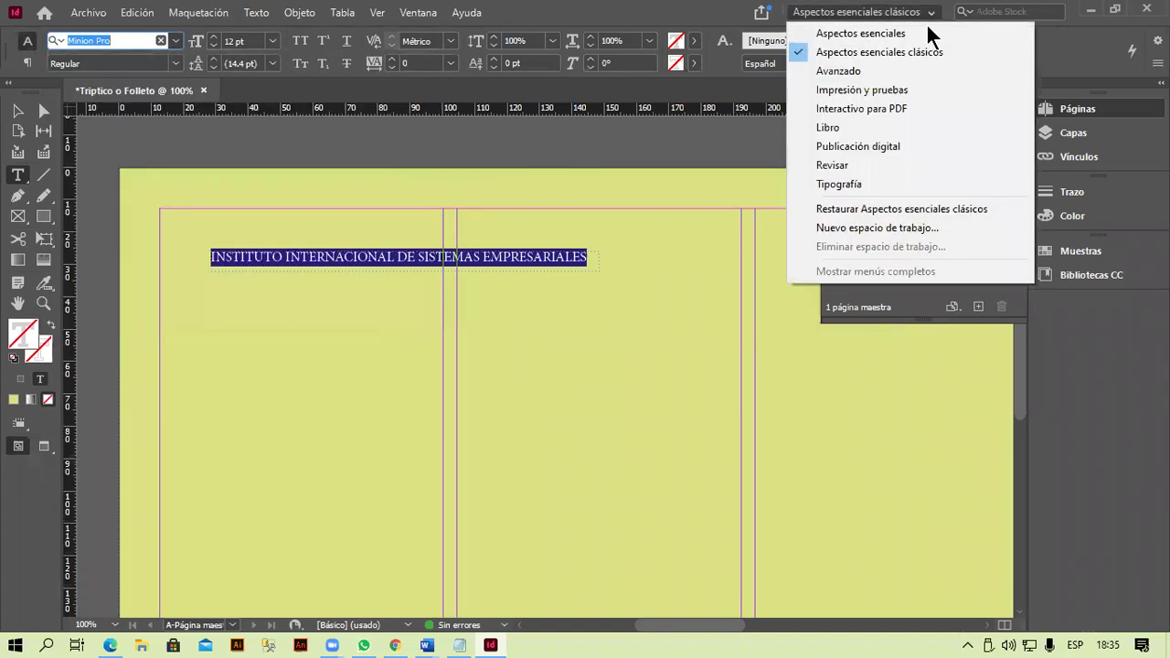
left_click(853, 34)
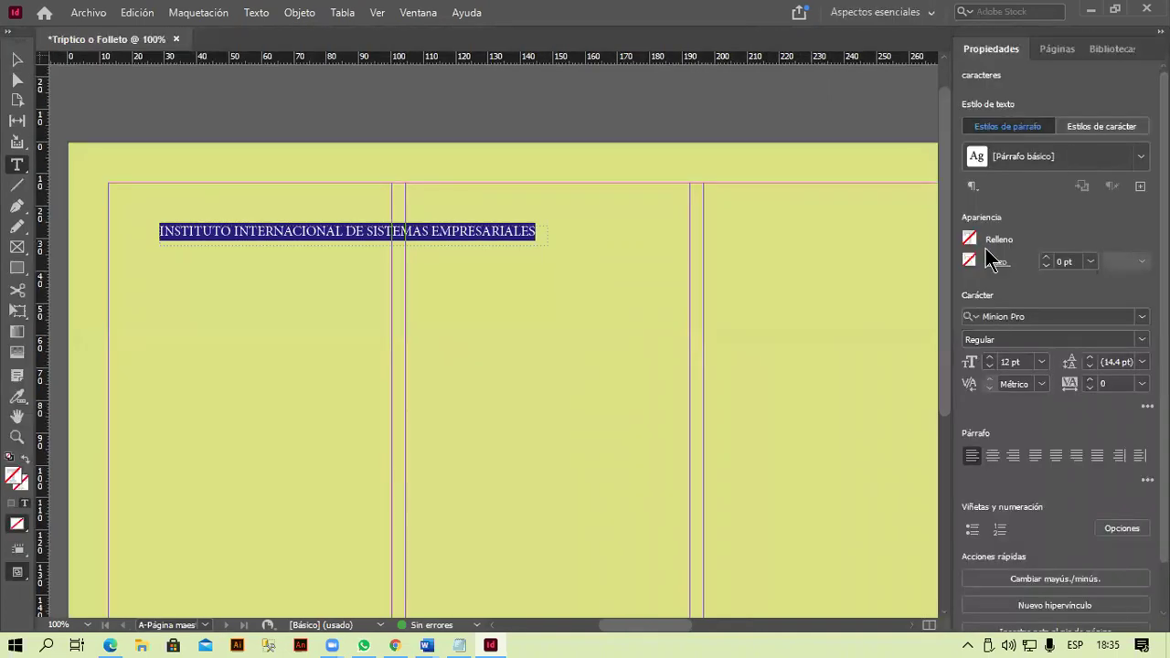
left_click(1142, 317)
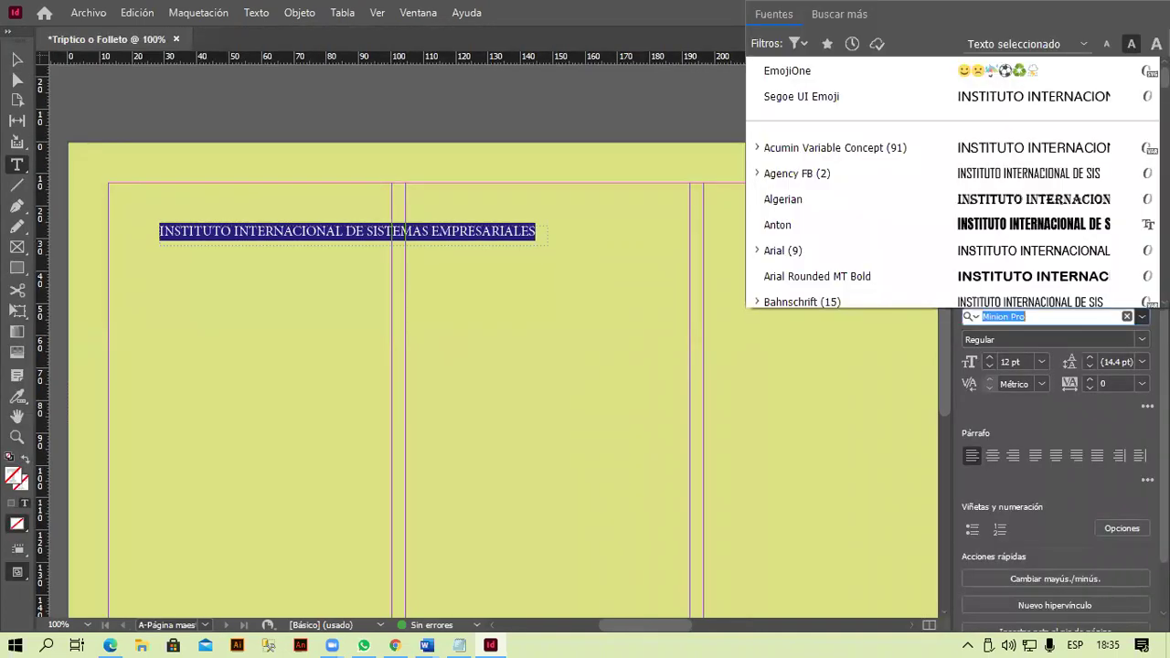
key("Escape")
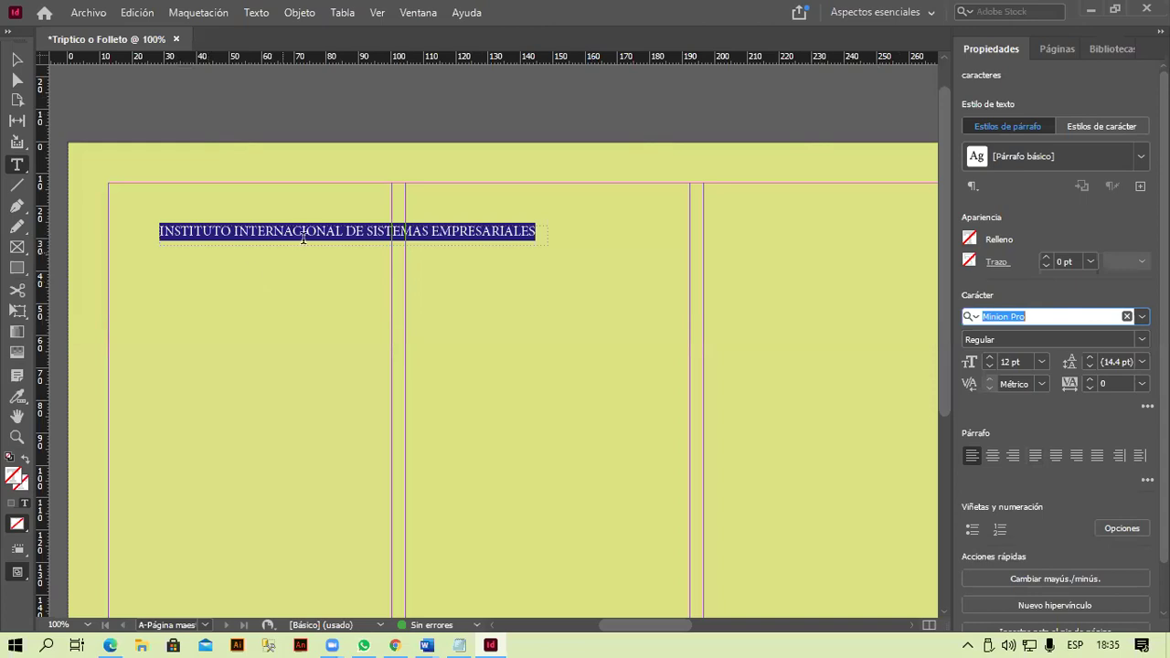
key("Return")
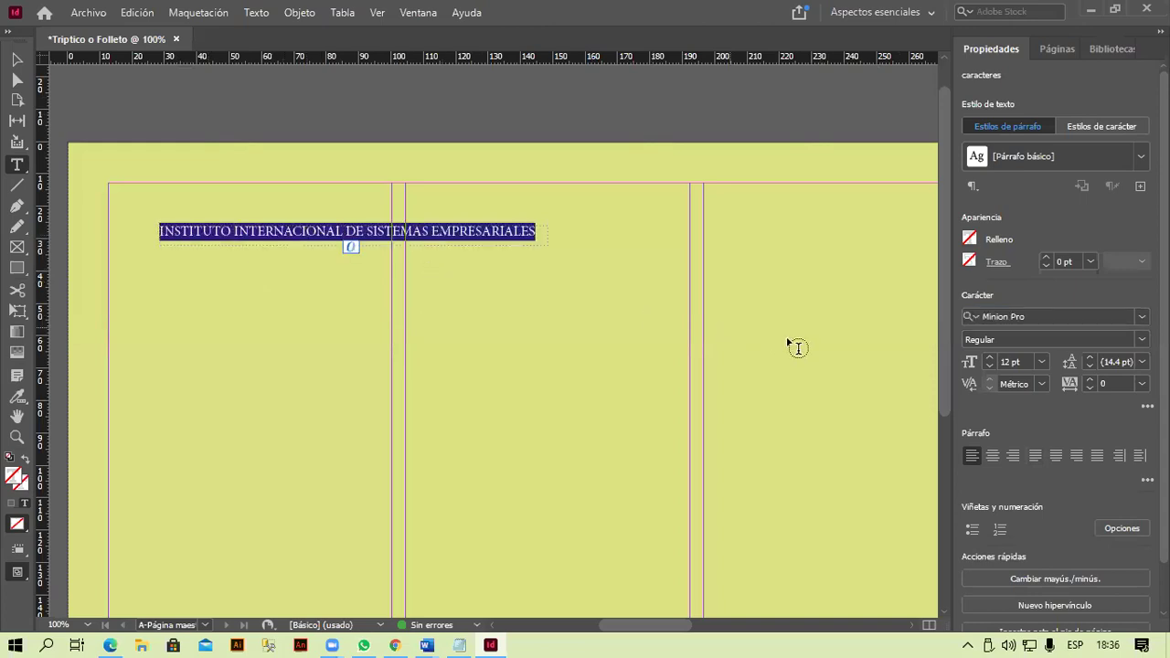
left_click(1101, 319)
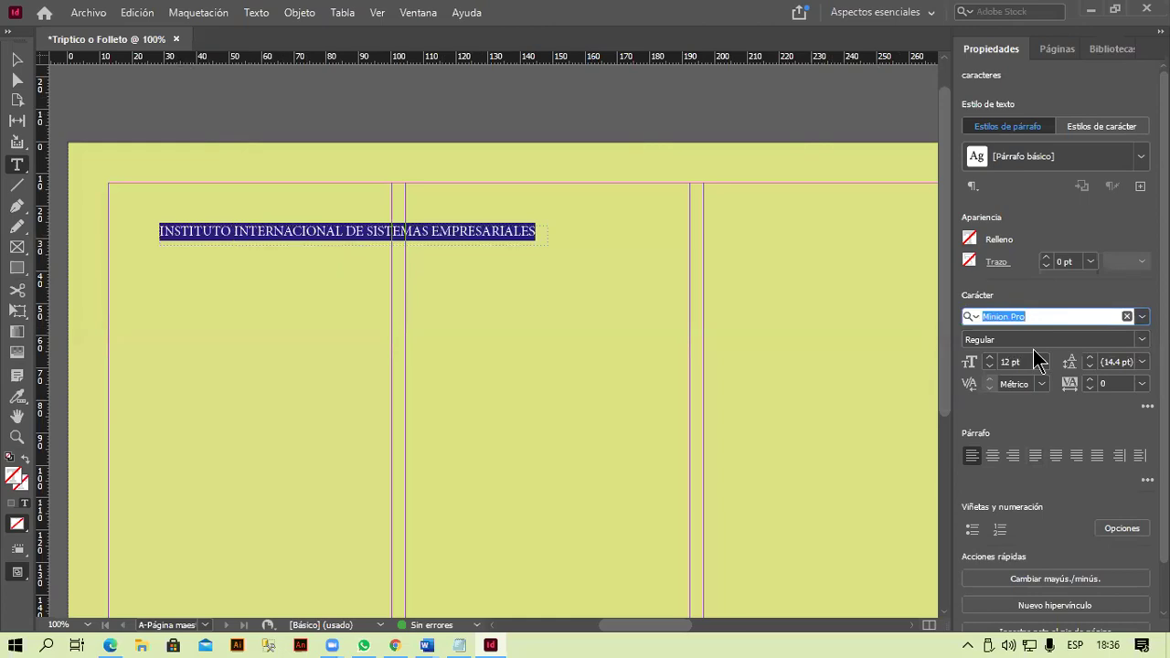
type("ROBO")
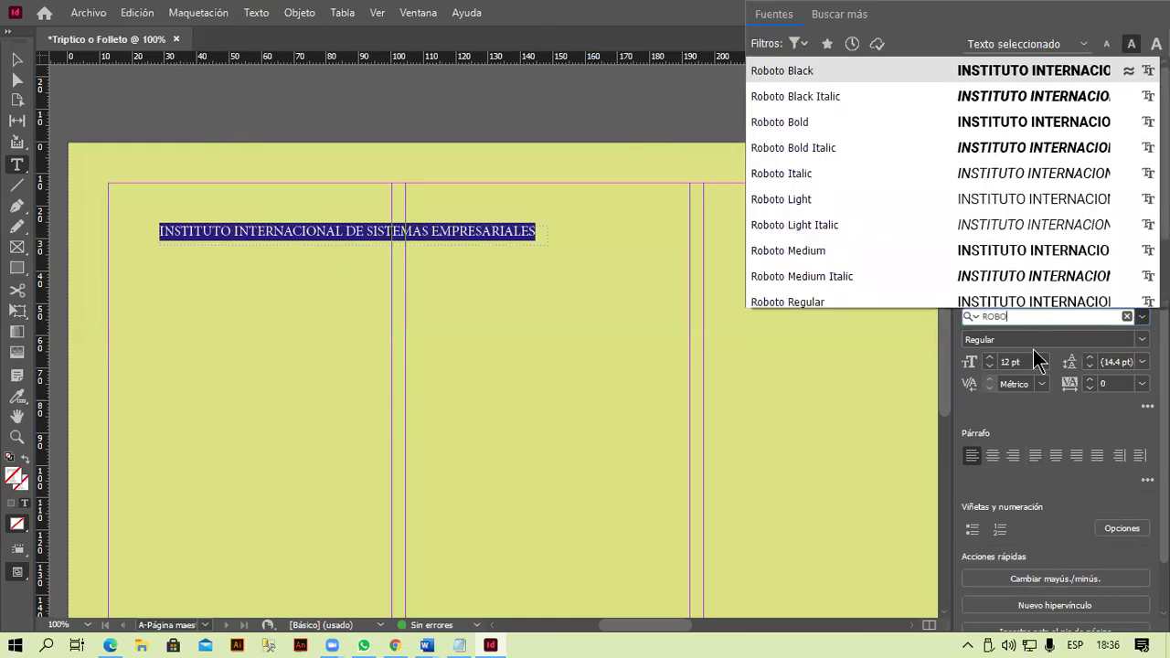
left_click(815, 68)
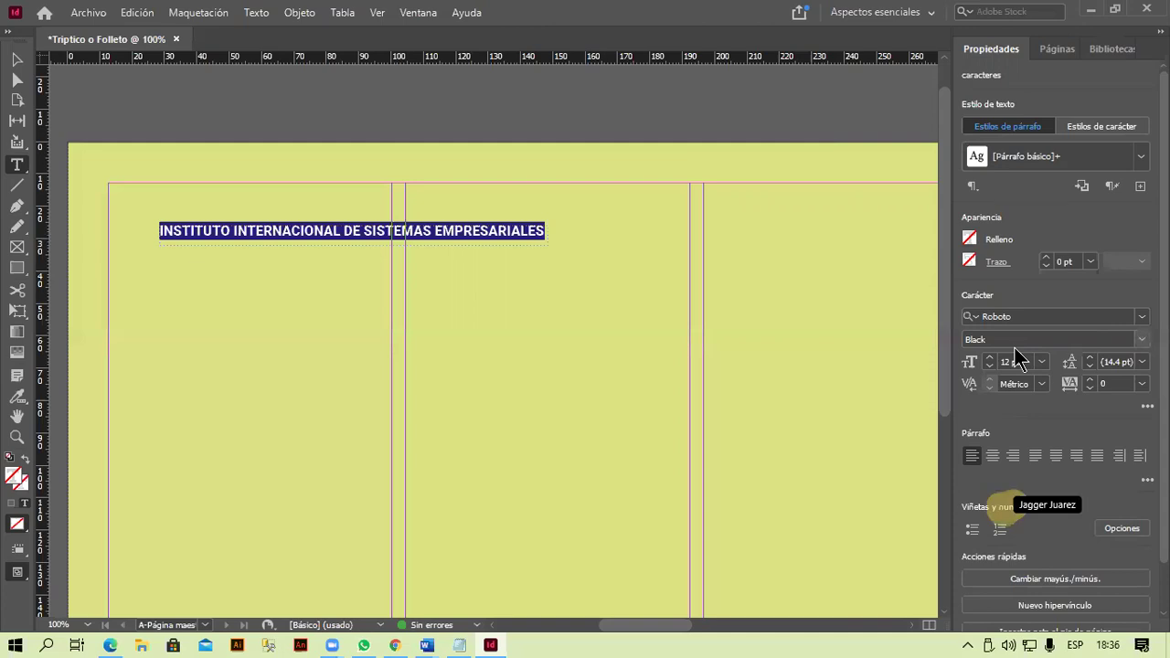
- Browse the swatch and gradient options and colour the heading text a very dark green, C=97 M=0 Y=100 K=95
left_click(971, 242)
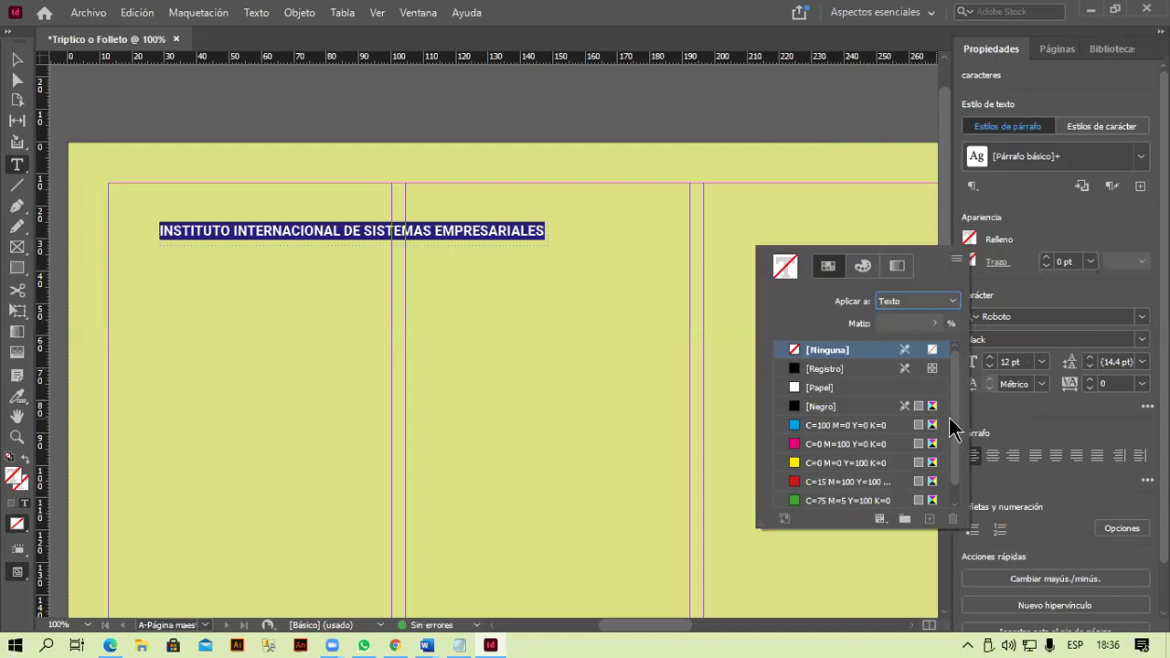
scroll(955, 428, "down", 1)
scroll(965, 402, "up", 1)
scroll(964, 462, "down", 1)
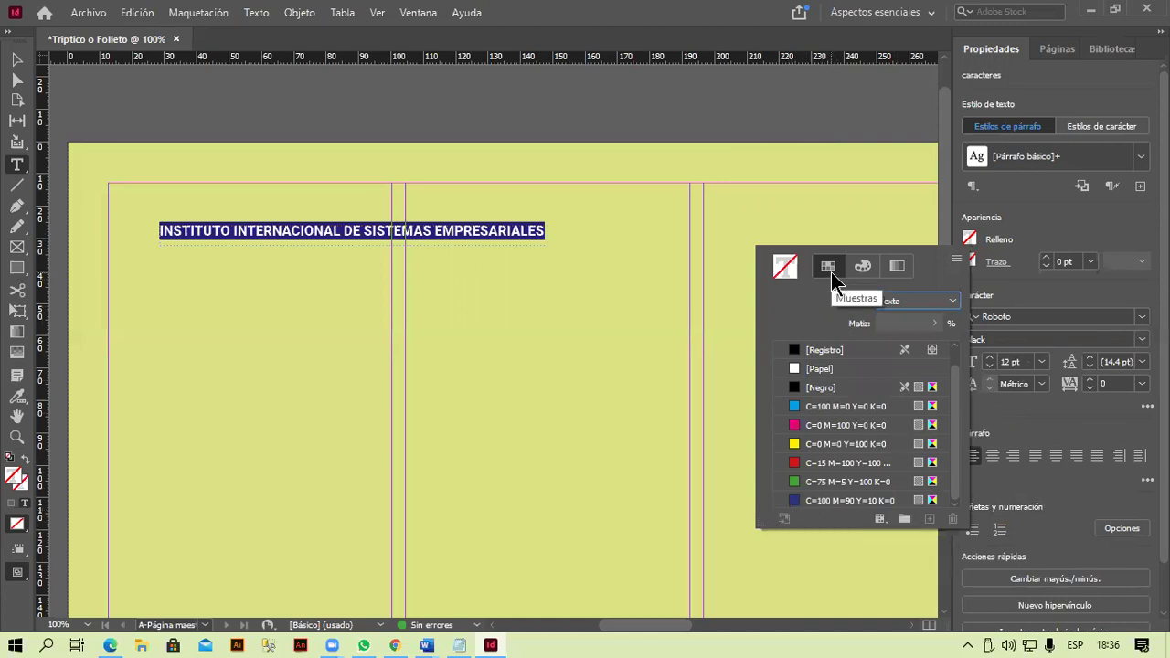
left_click(865, 272)
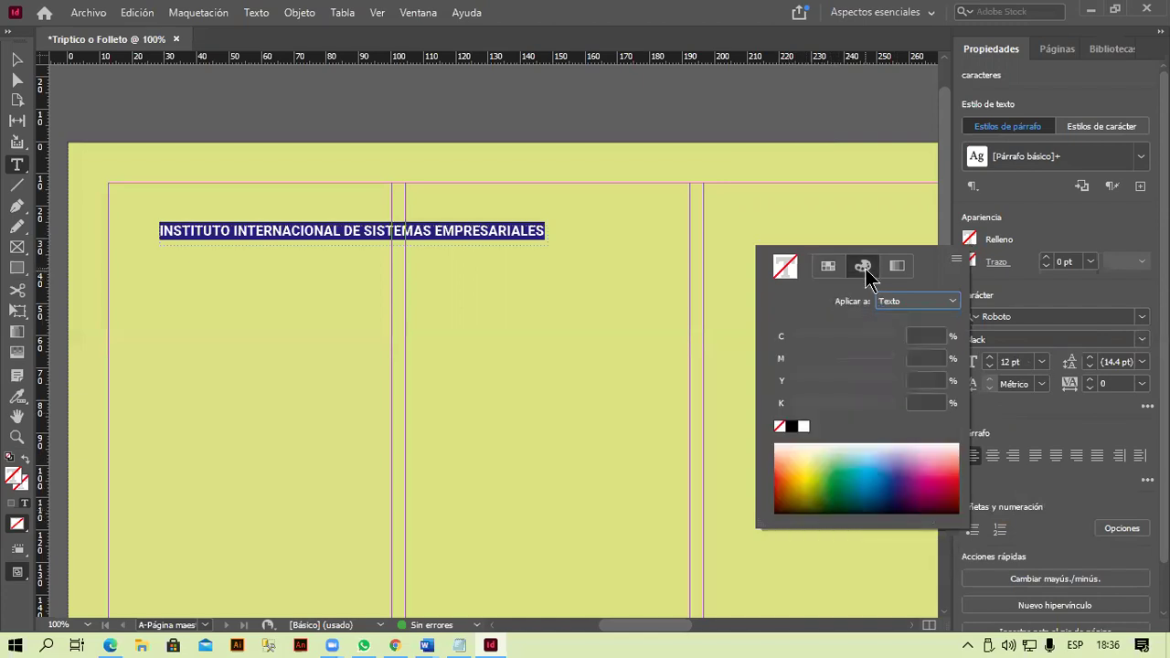
left_click(865, 473)
left_click_drag(870, 479, 836, 487)
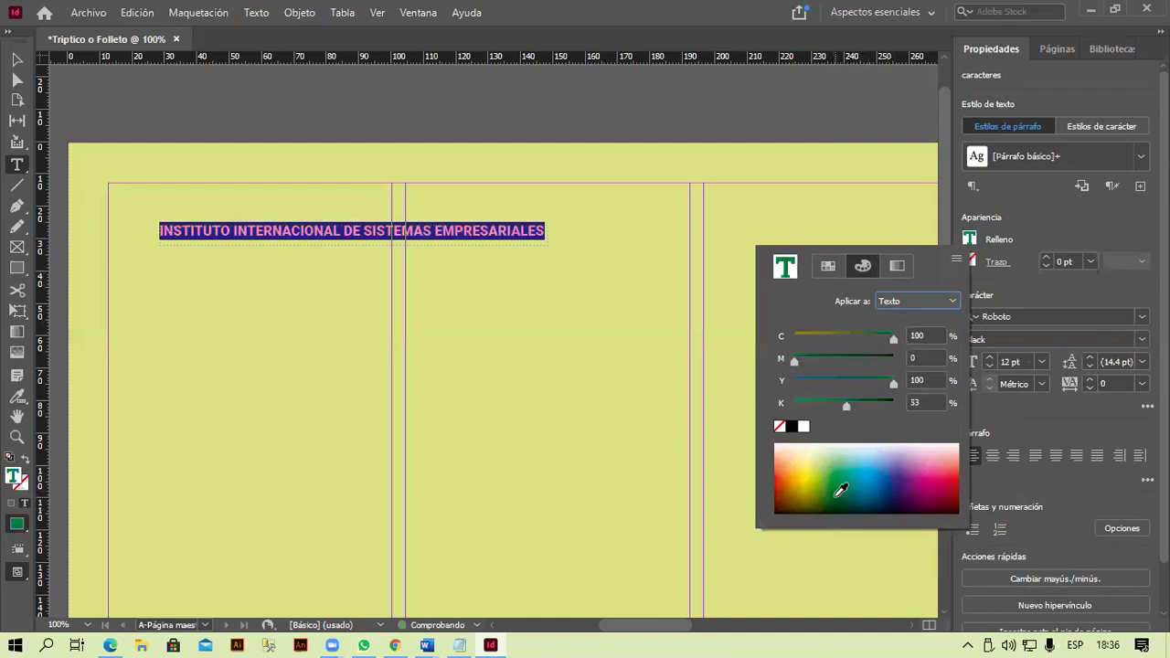
left_click(898, 265)
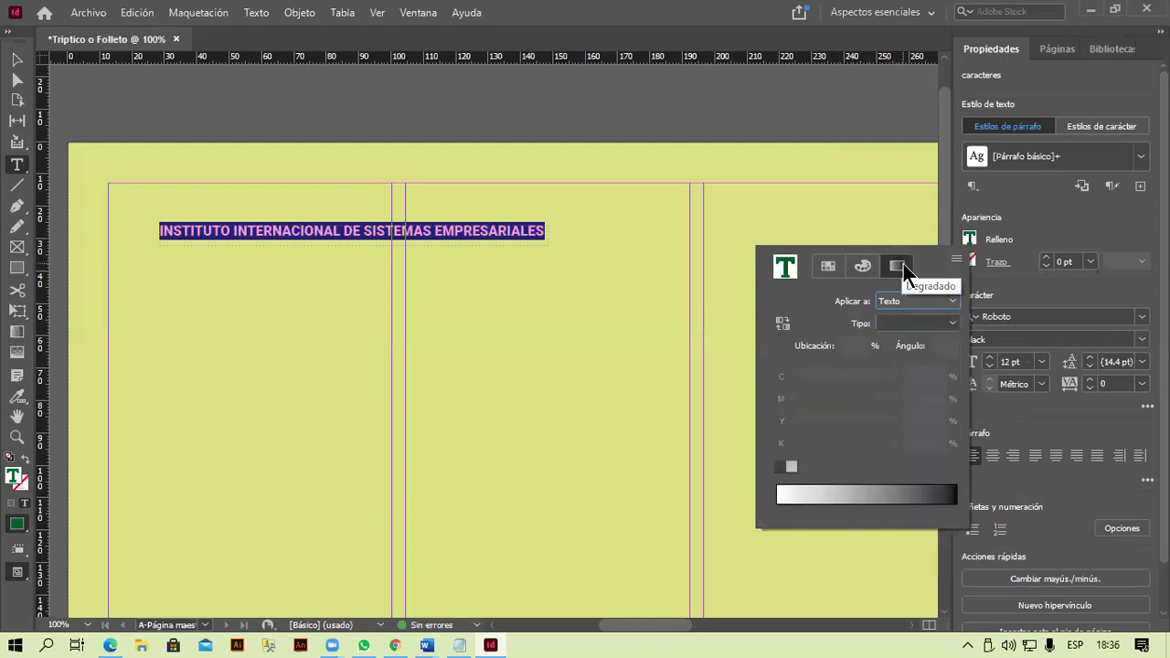
left_click(952, 323)
left_click(907, 341)
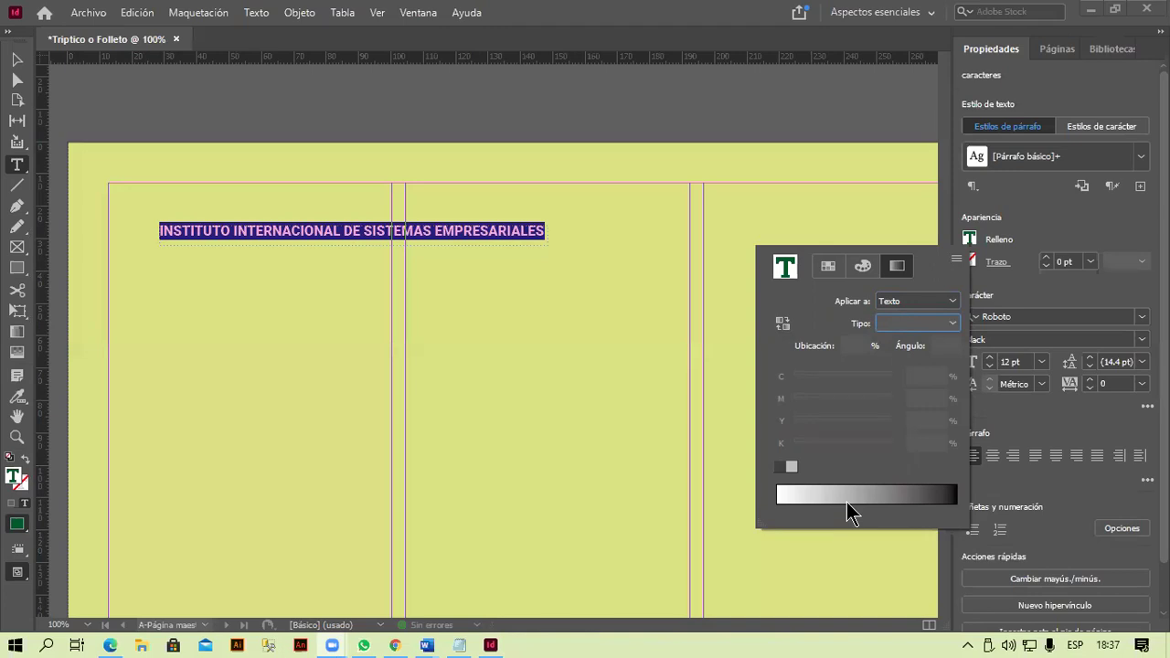
left_click(864, 269)
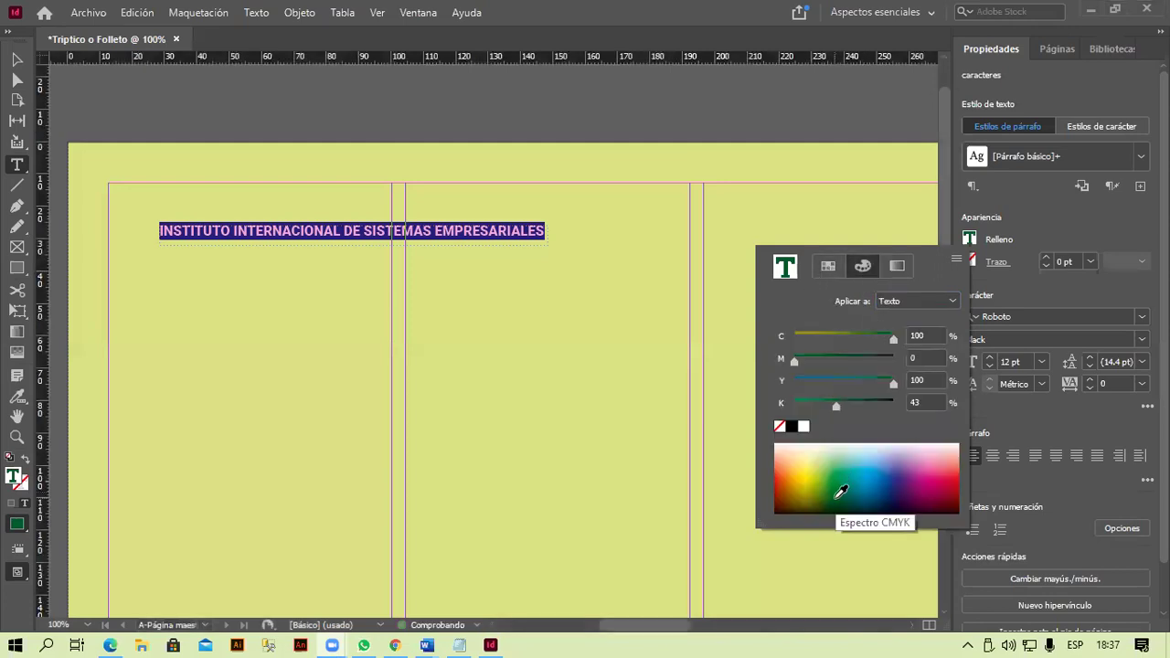
left_click(838, 501)
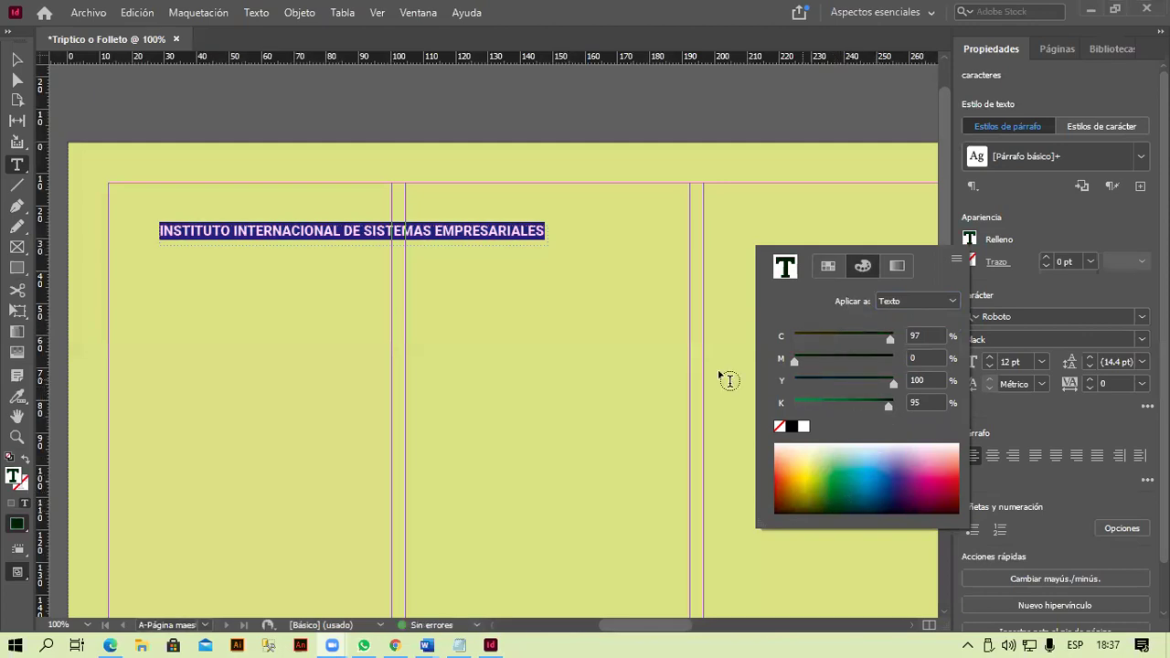
- Rotate the heading's text frame 90° to read upward and move it into the left master page's outer margin, at X 3 mm, Y 147.333 mm
left_click(16, 61)
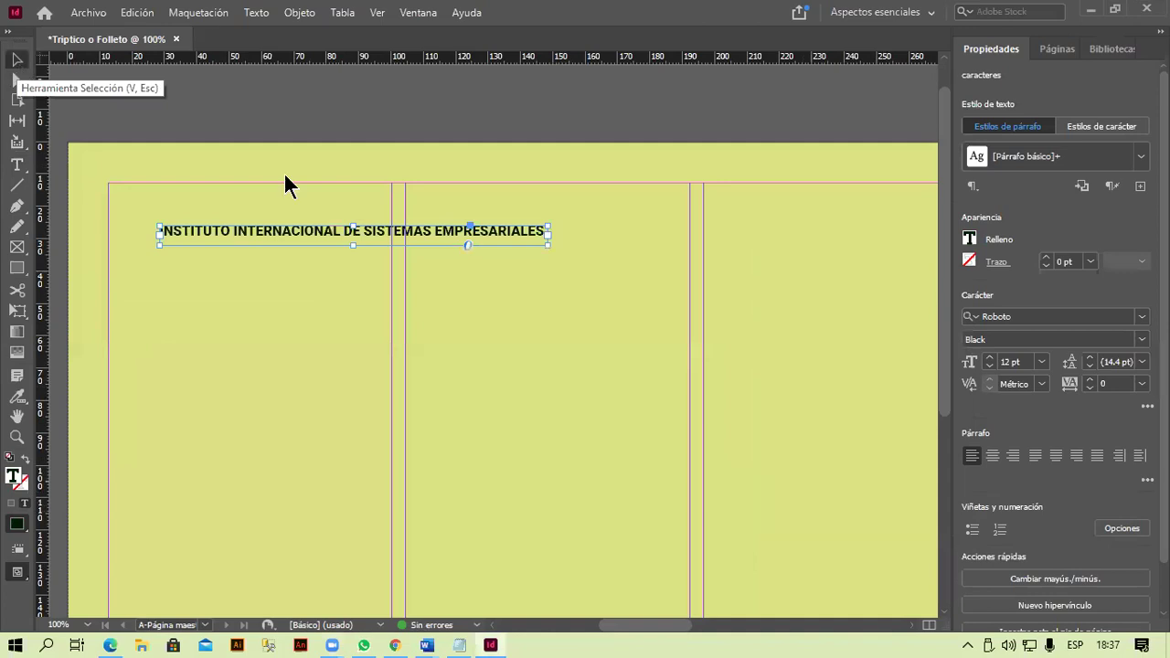
scroll(410, 287, "down", 3)
scroll(411, 298, "up", 3)
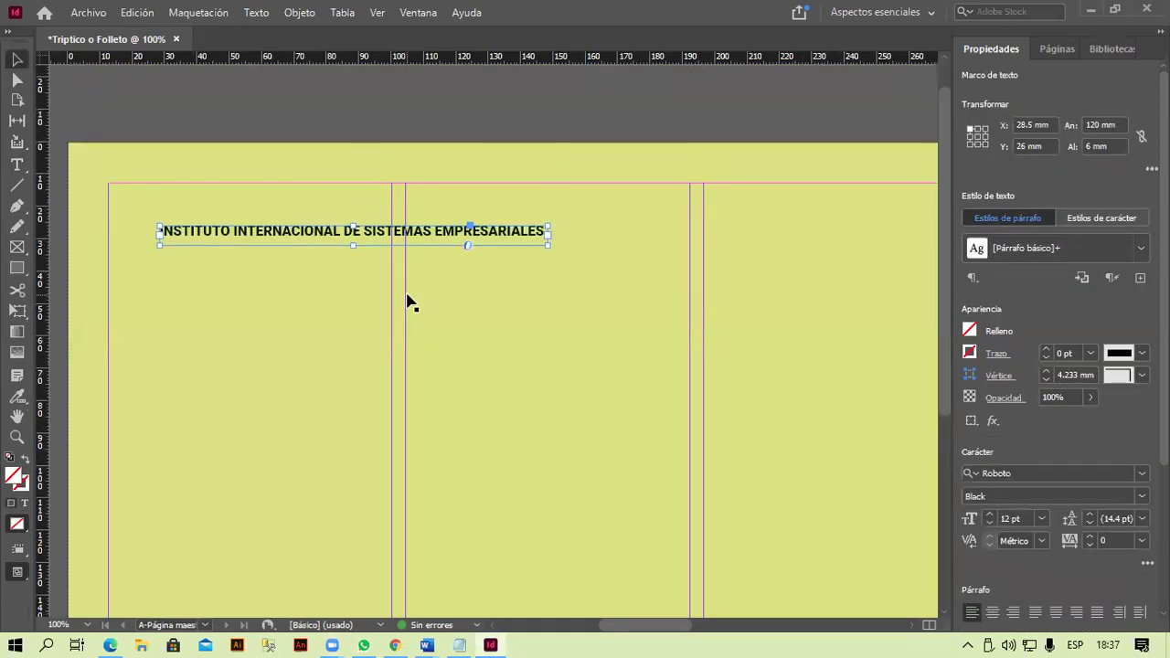
left_click_drag(553, 216, 378, 163)
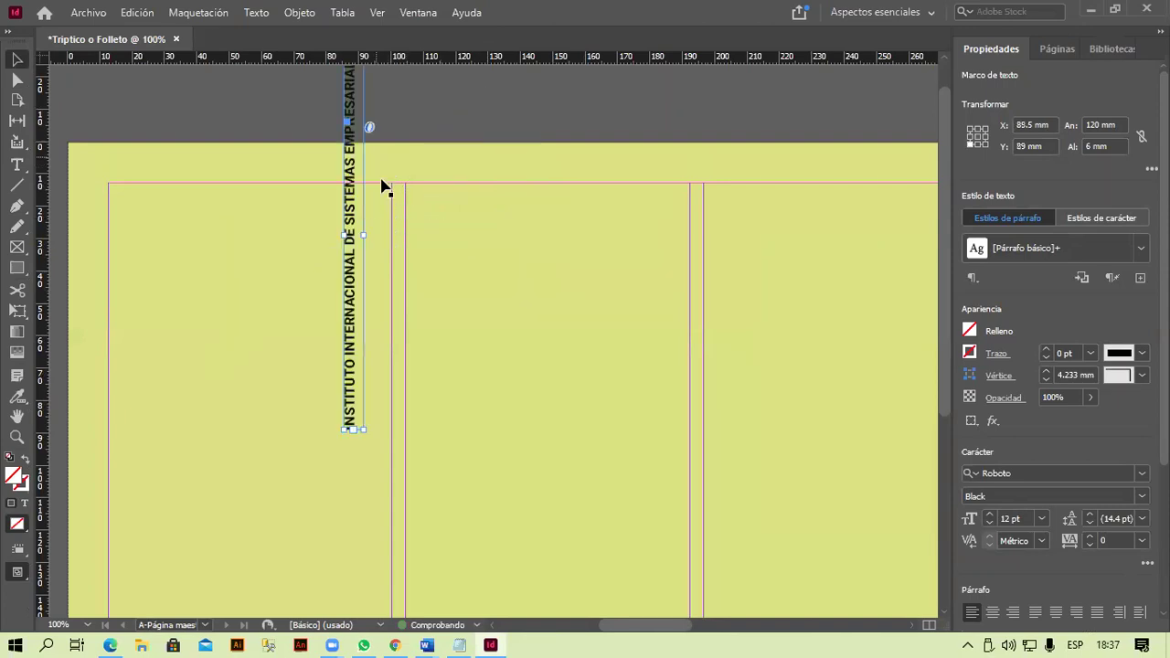
scroll(368, 305, "down", 2)
left_click_drag(284, 330, 85, 465)
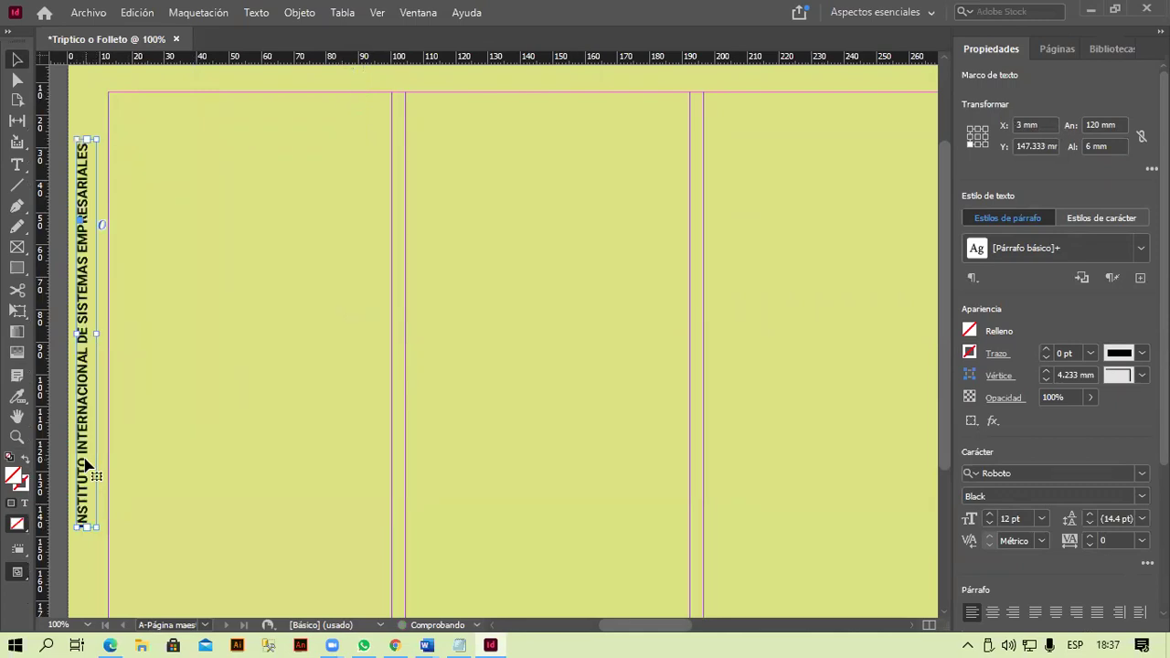
left_click(209, 468)
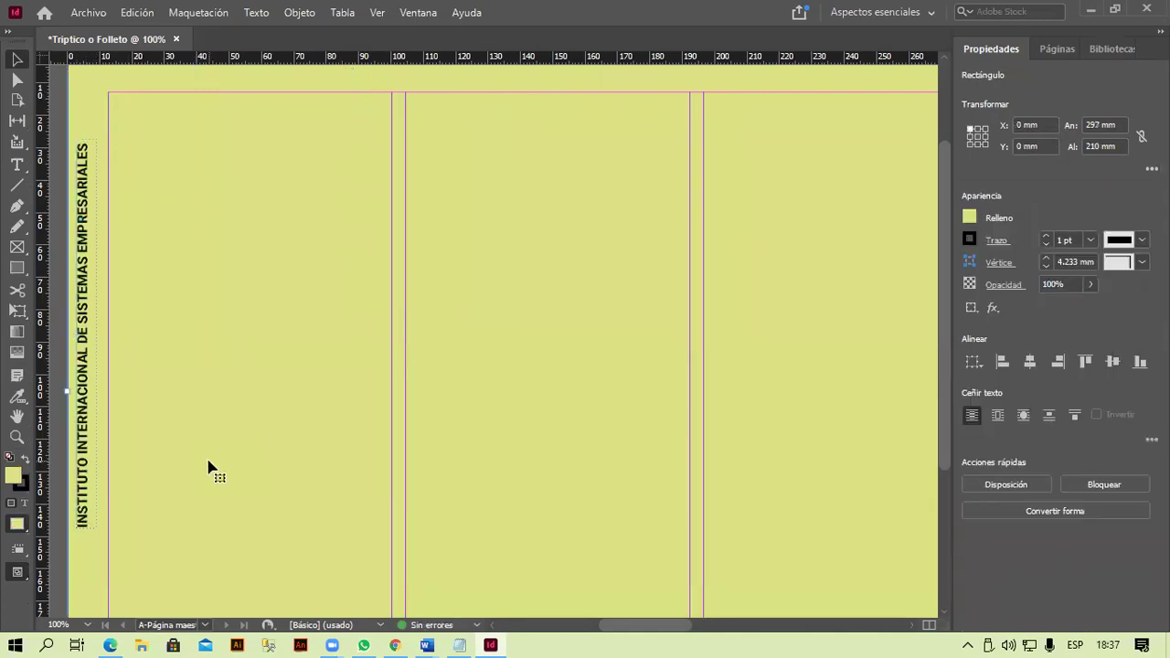
- Examine the whole master spread at reduced zoom, checking the vertical heading's placement against the columns and margins of both pages
key("ctrl+minus")
key("ctrl+minus")
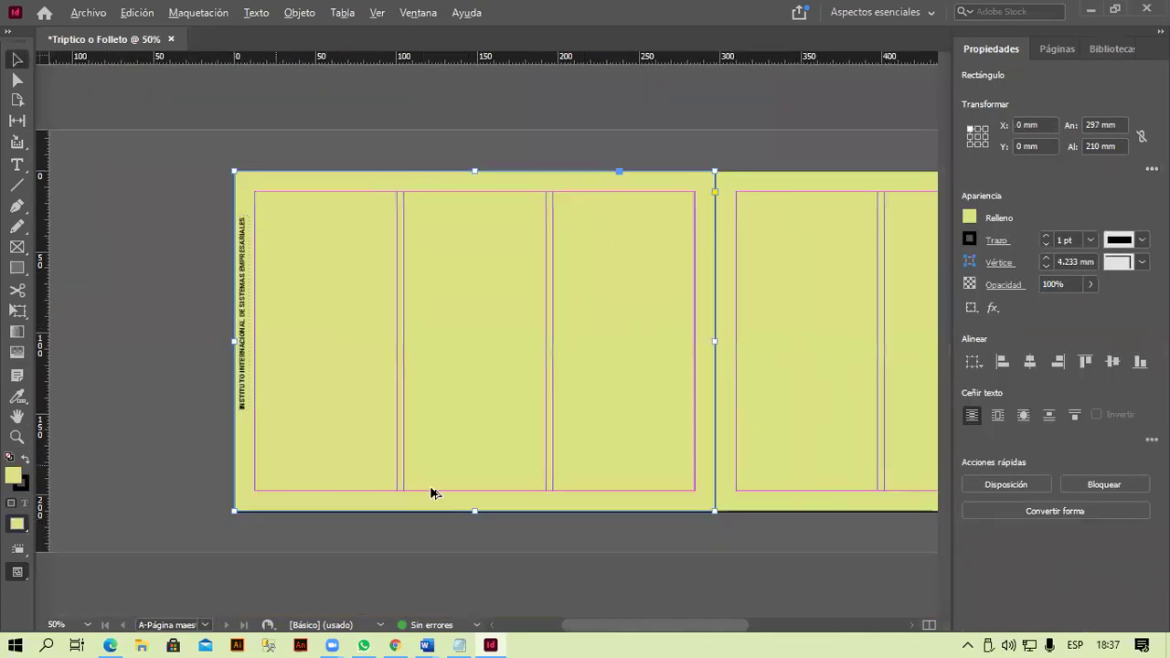
key("ctrl+plus")
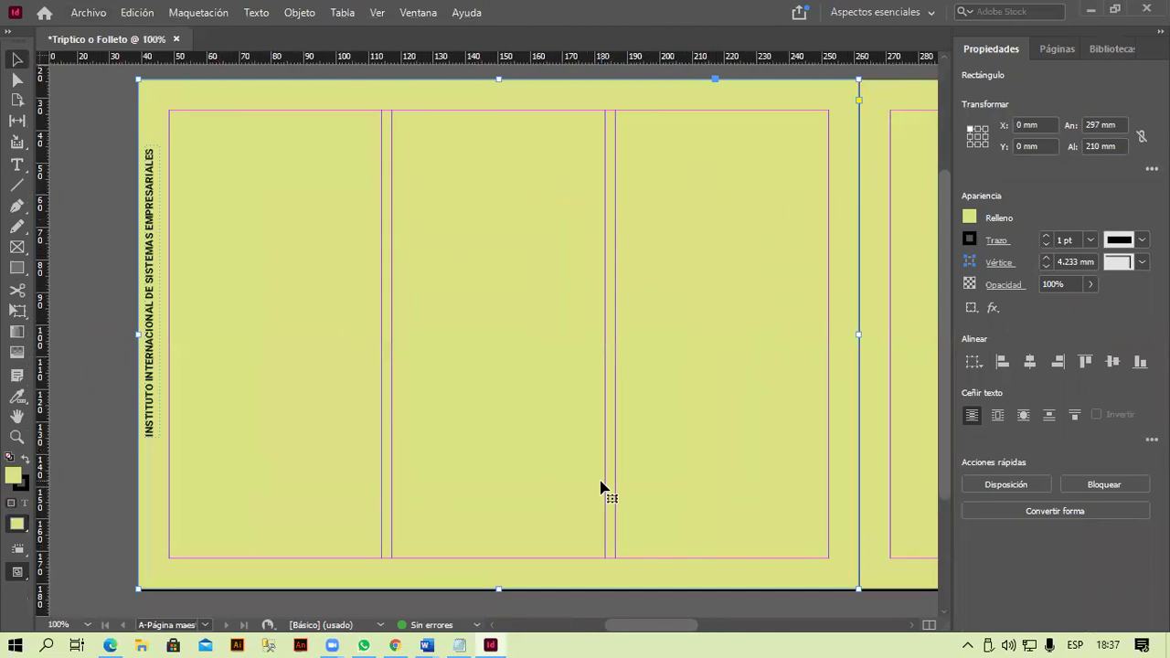
key("ctrl+minus")
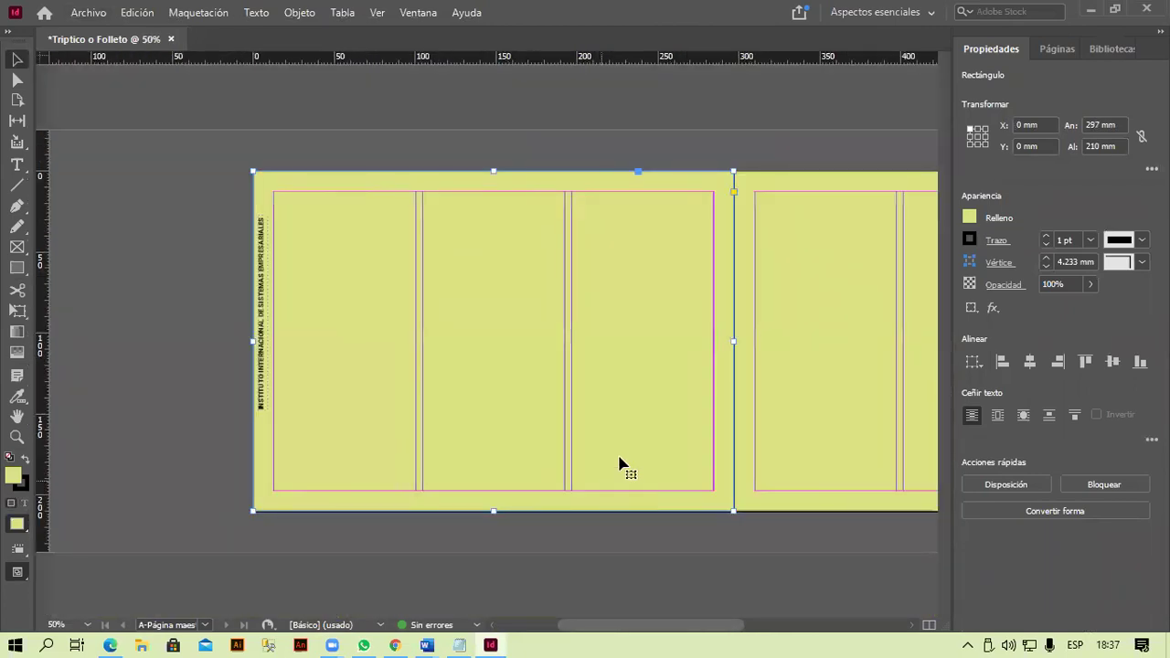
key("ctrl+minus")
key("ctrl+plus")
key("ctrl+plus")
key("ctrl+minus")
key("ctrl+minus")
key("ctrl+plus")
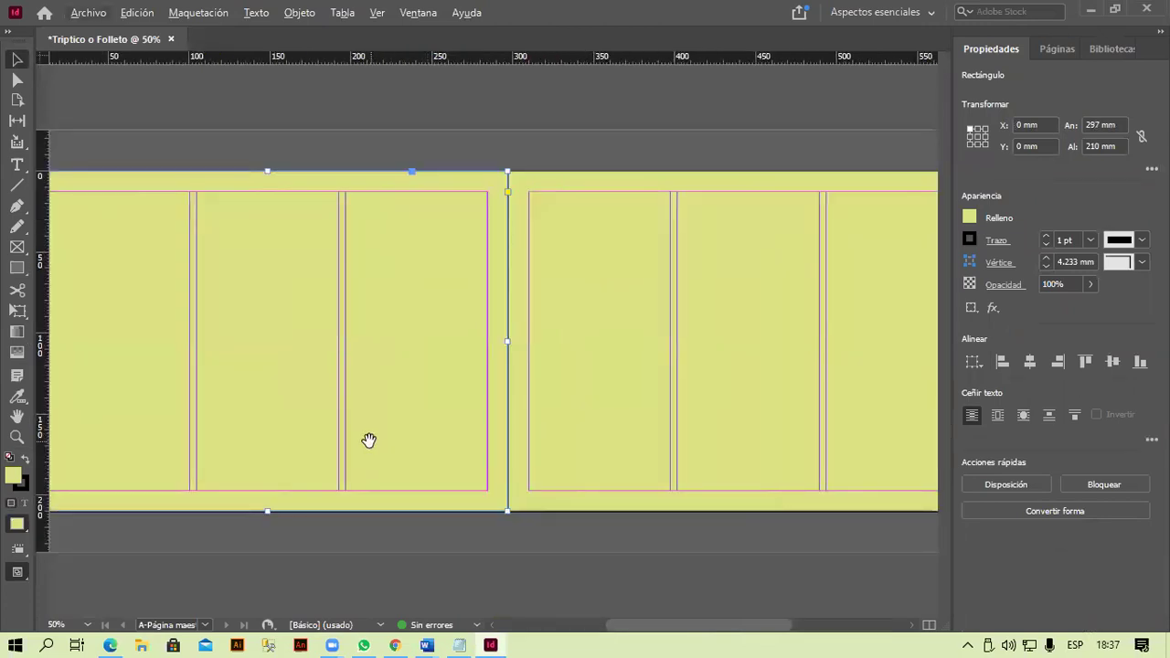
left_click_drag(365, 447, 238, 491)
left_click_drag(509, 481, 319, 478)
left_click_drag(324, 394, 618, 347)
left_click_drag(440, 395, 564, 400)
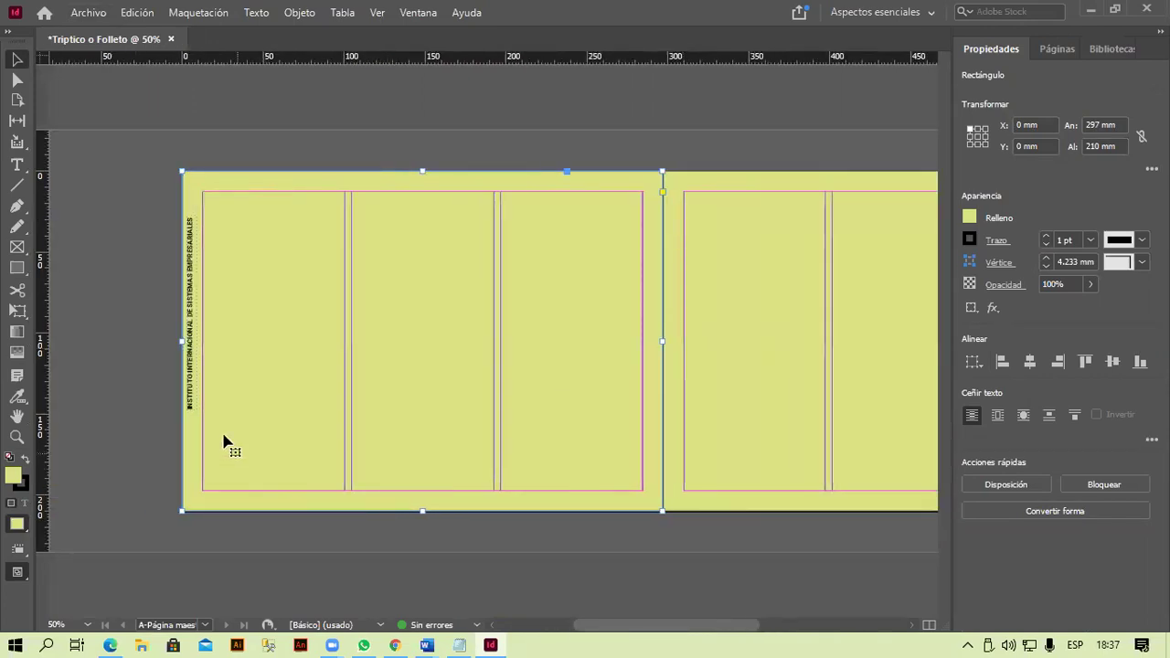
- Duplicate the vertical heading and place the copy in the right master page's outer margin
scroll(191, 392, "up", 1)
left_click(191, 407)
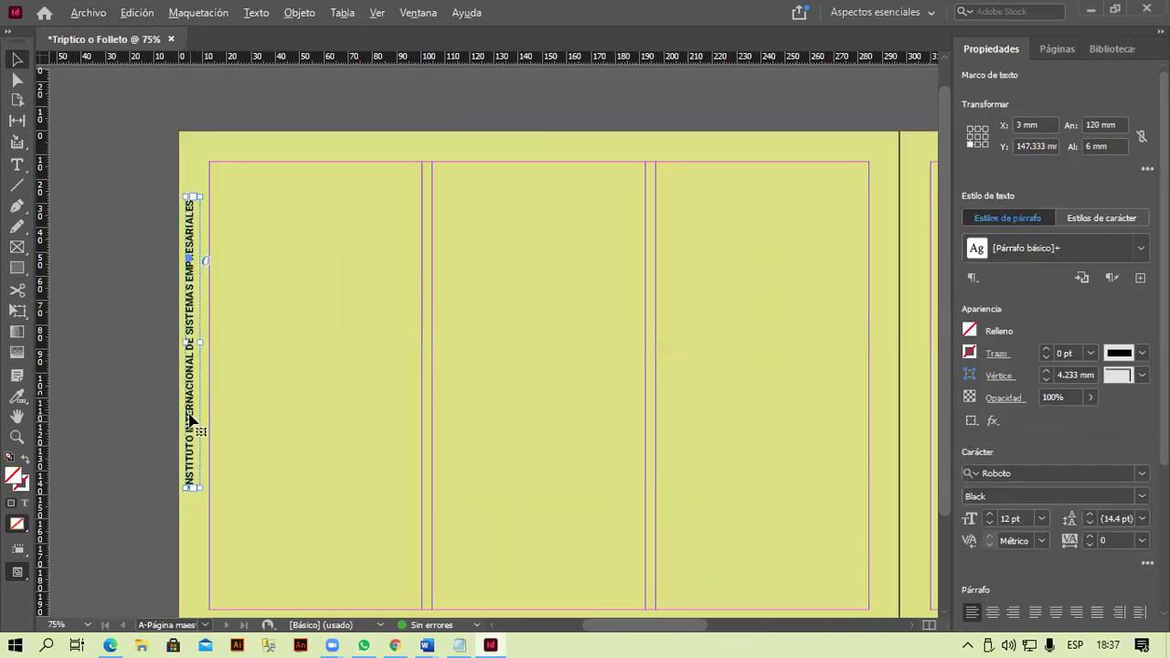
left_click_drag(191, 421, 545, 413)
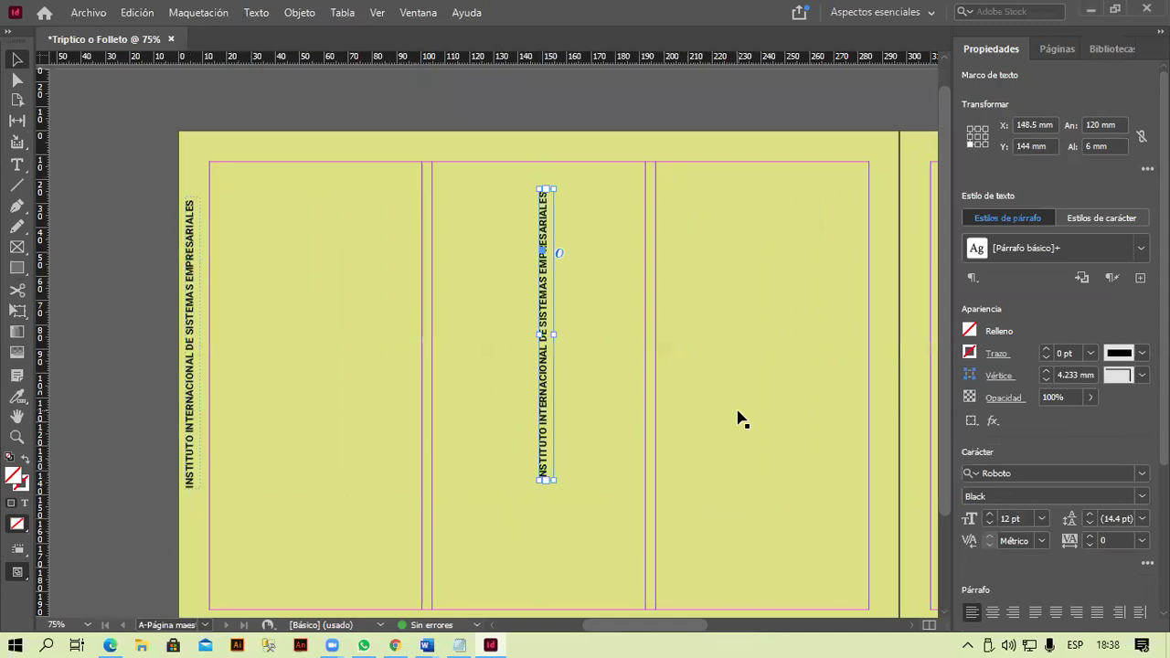
key("space")
left_click_drag(796, 423, 369, 408)
left_click_drag(117, 408, 779, 428)
key("space")
left_click(850, 440)
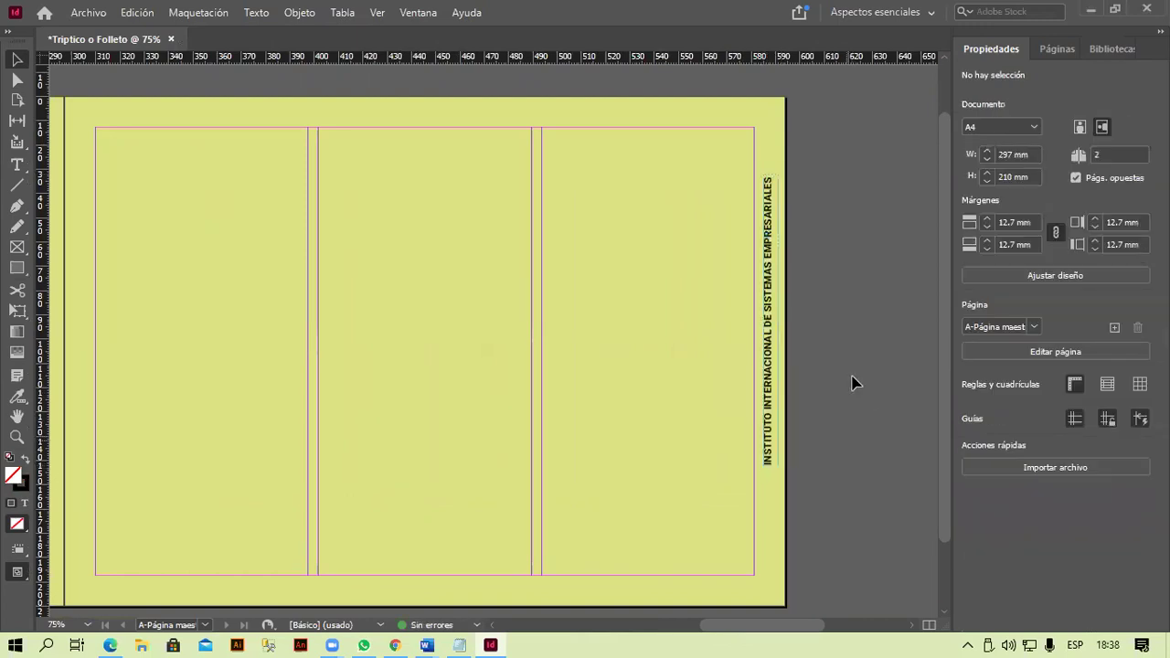
- Rotate the copied heading 180° so it reads downward in the right master page's outer margin
left_click(775, 276)
left_click_drag(788, 176, 762, 506)
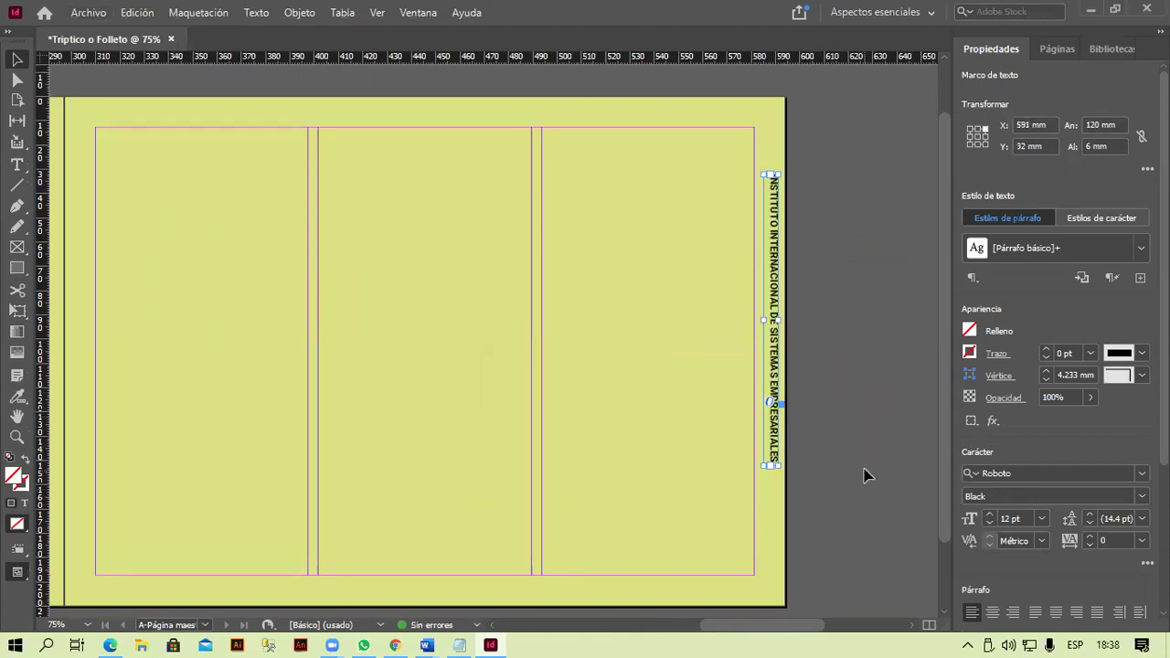
left_click(866, 476)
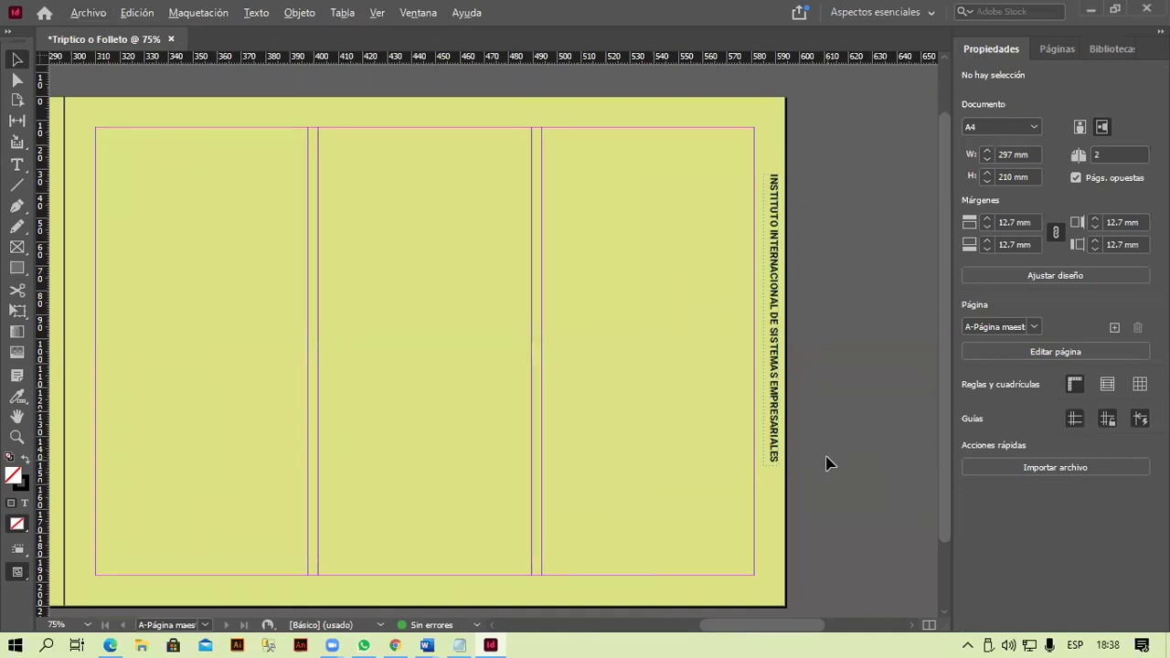
- Check the master spread and its page thumbnails, and switch back to the Aspectos esenciales clásicos workspace
key("ctrl+minus")
scroll(650, 371, "left", 5)
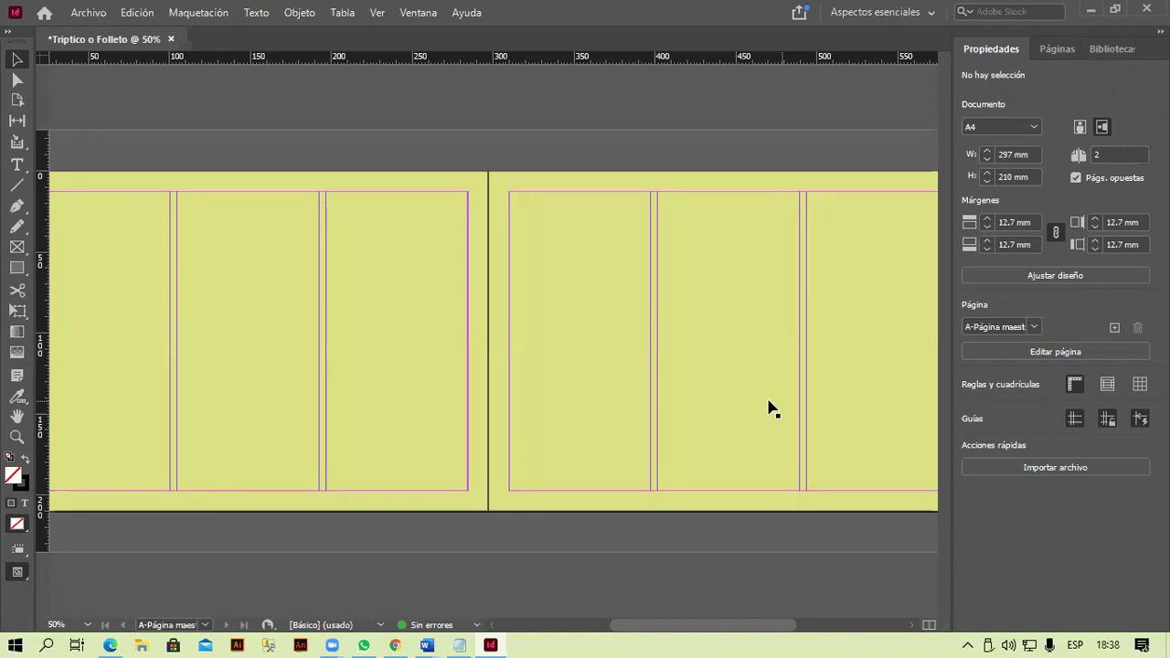
left_click(1053, 51)
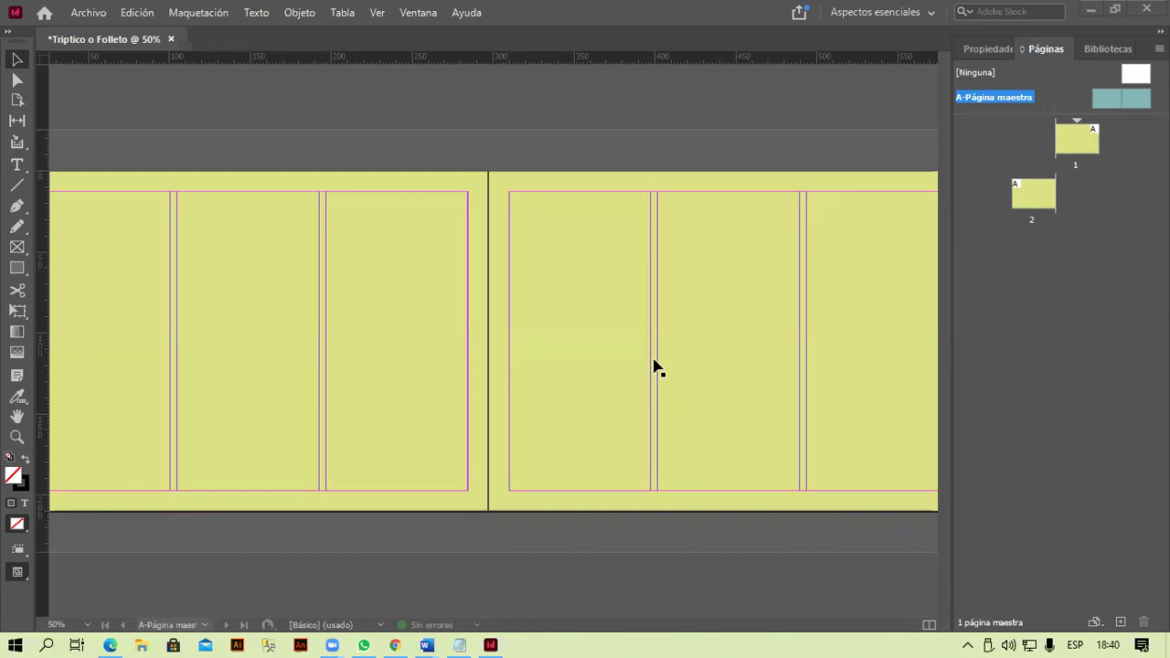
left_click(906, 13)
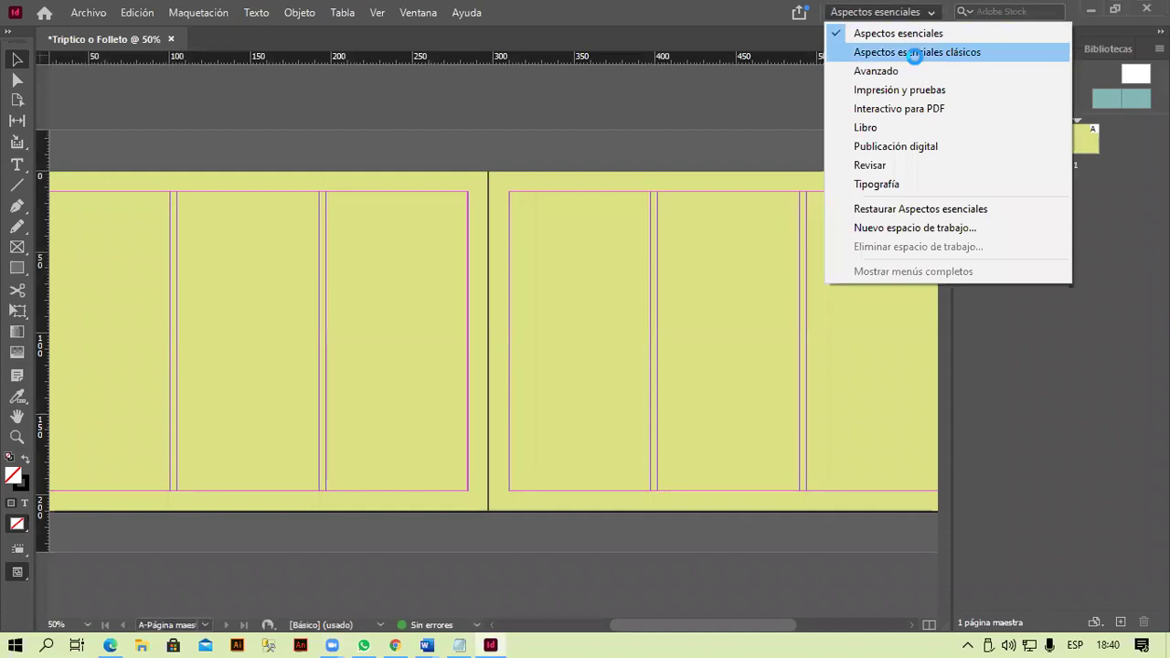
left_click(914, 52)
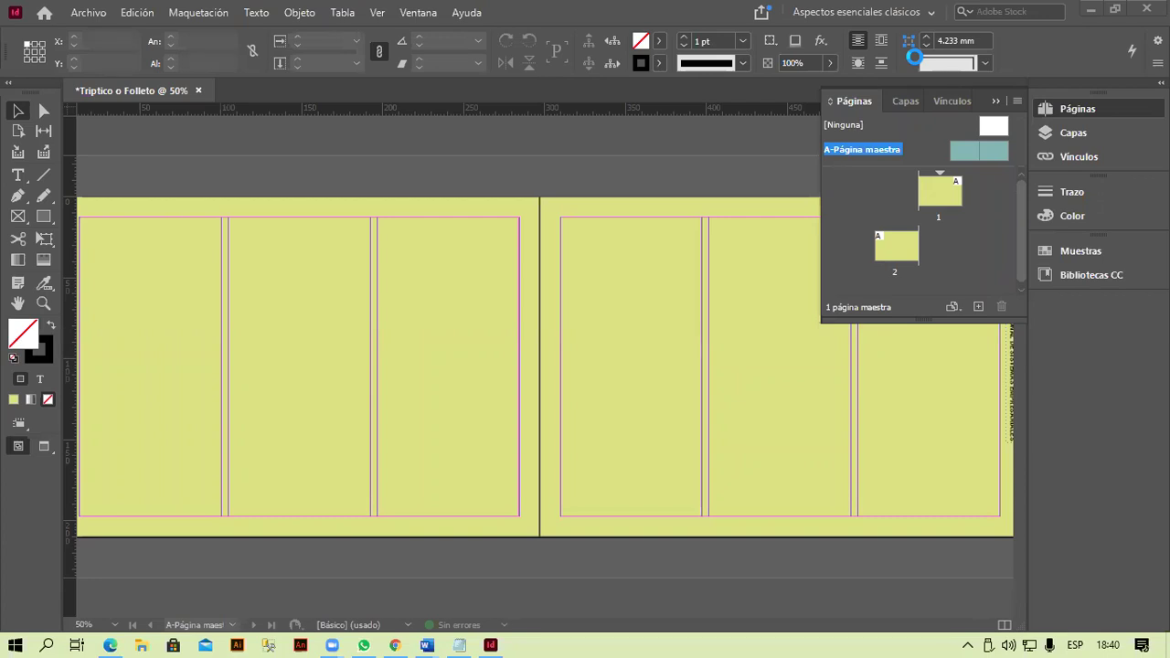
left_click(997, 102)
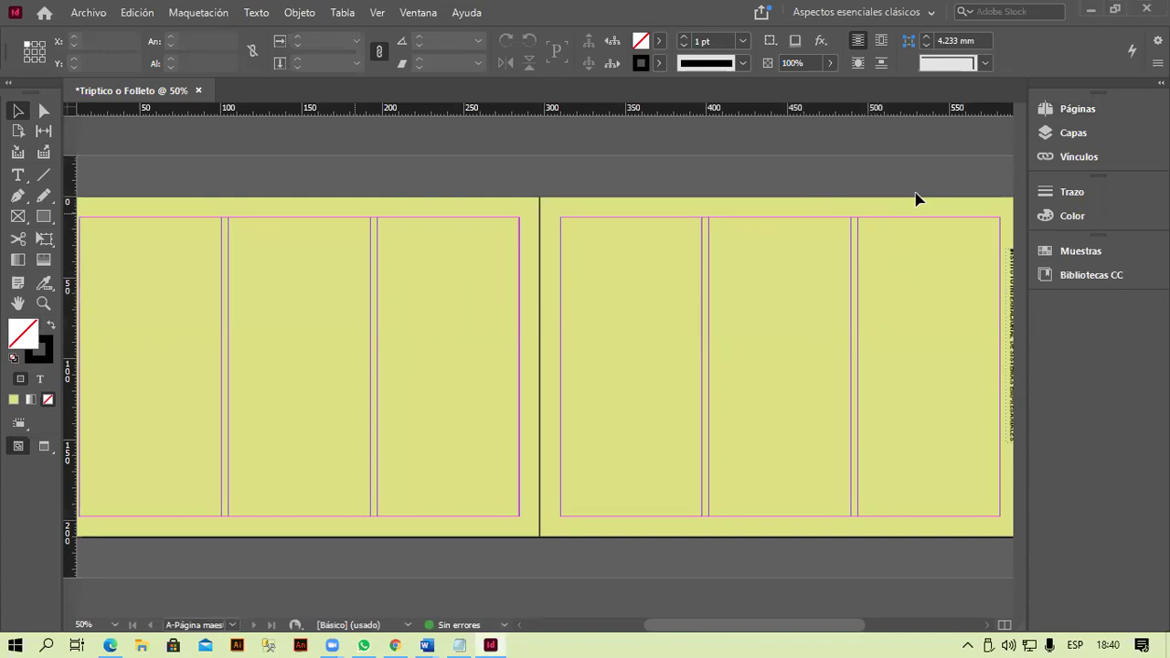
left_click(919, 12)
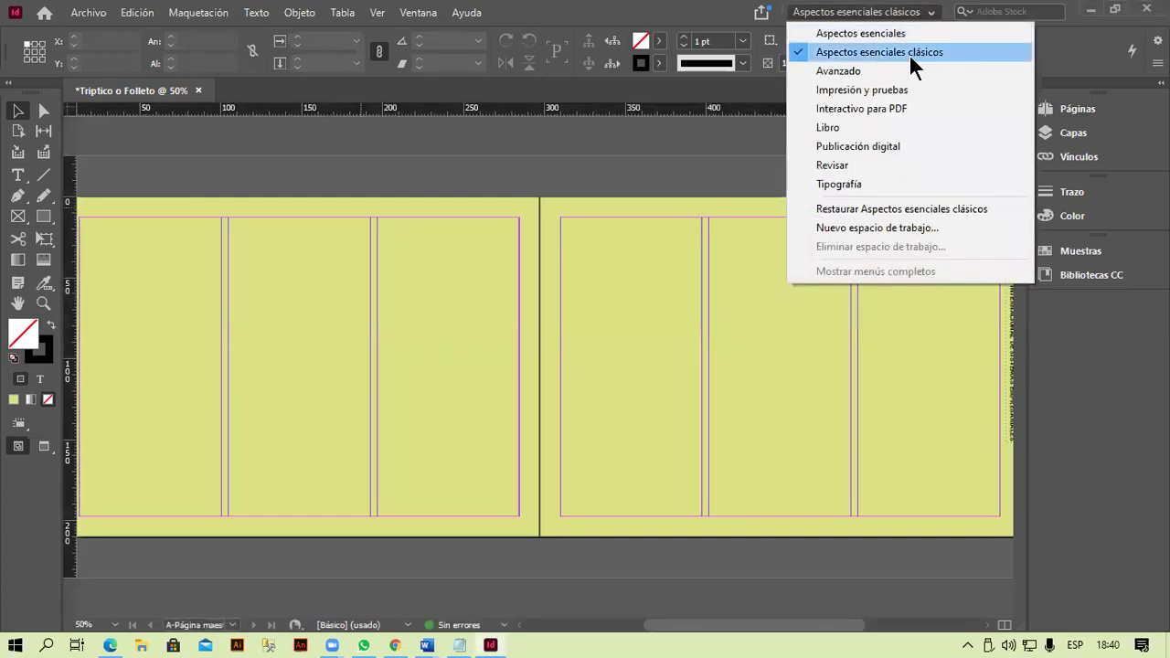
left_click(886, 13)
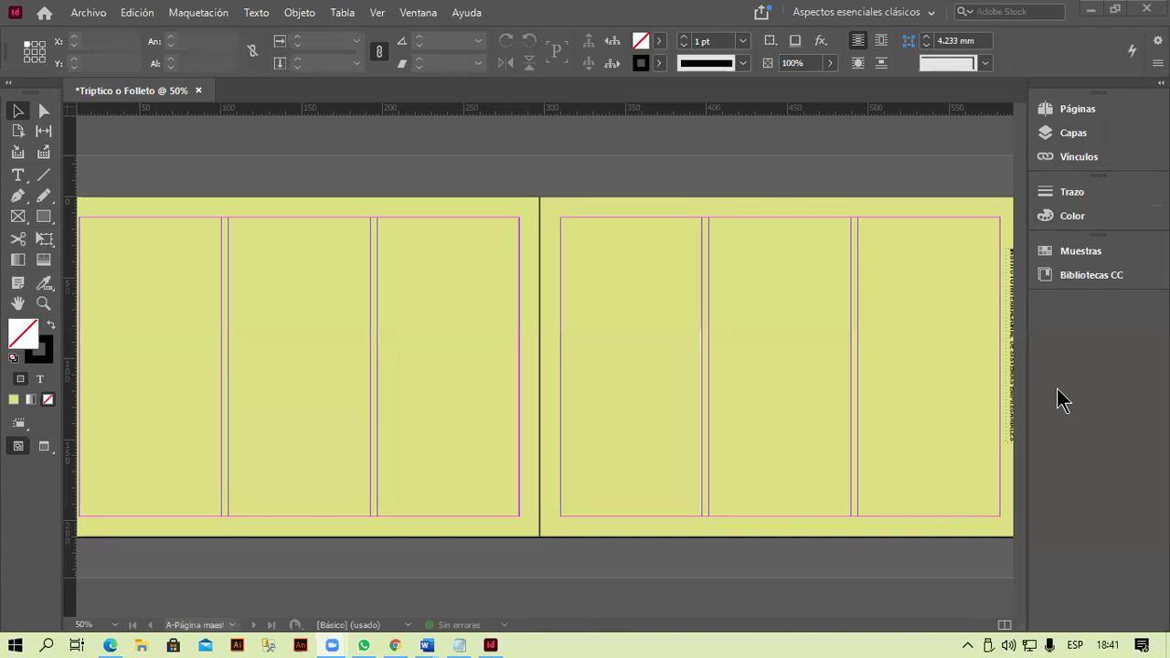
- Open page 1 and examine the vertical heading inherited from the master against the page's columns and outer margin
left_click(1070, 112)
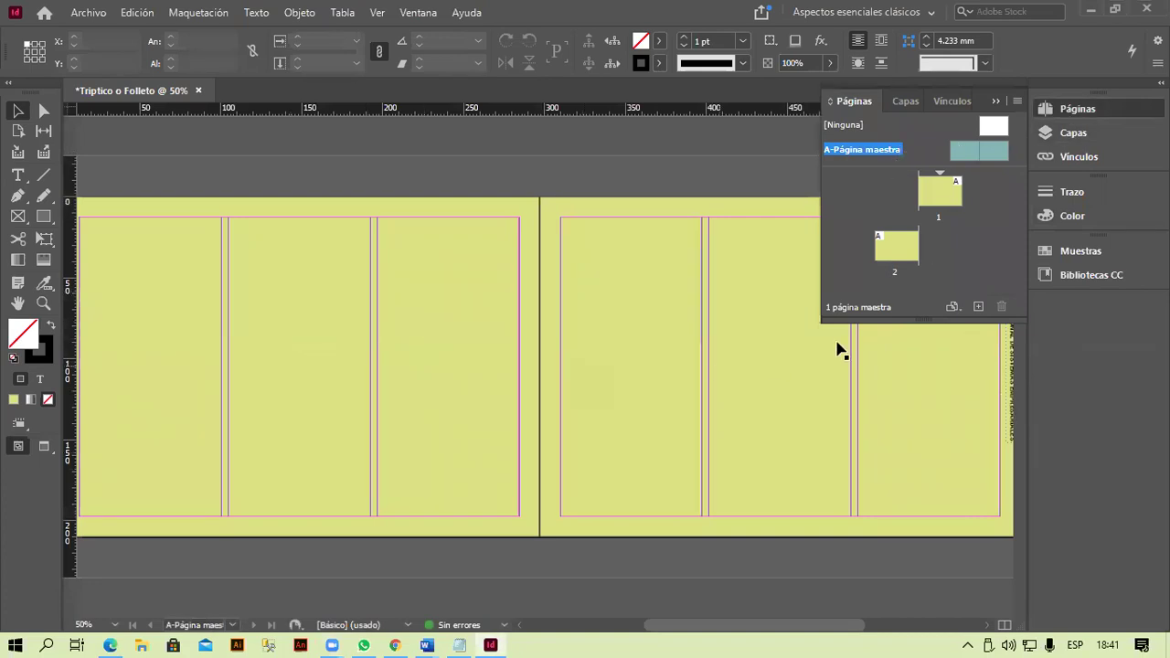
double_click(938, 199)
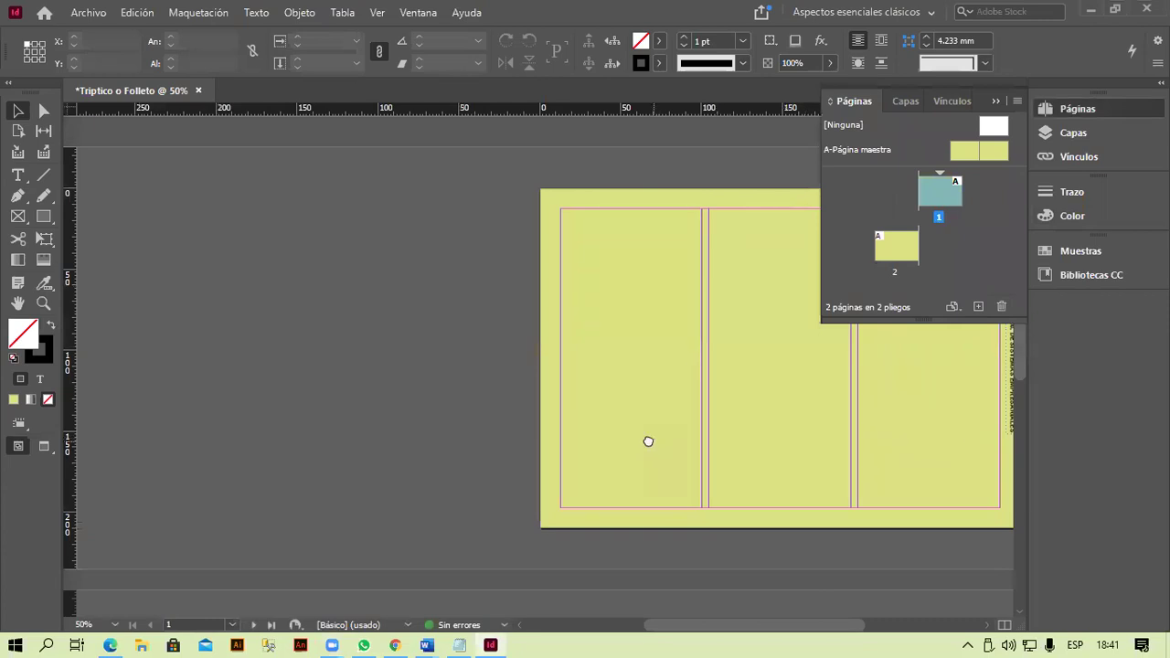
left_click_drag(648, 439, 355, 460)
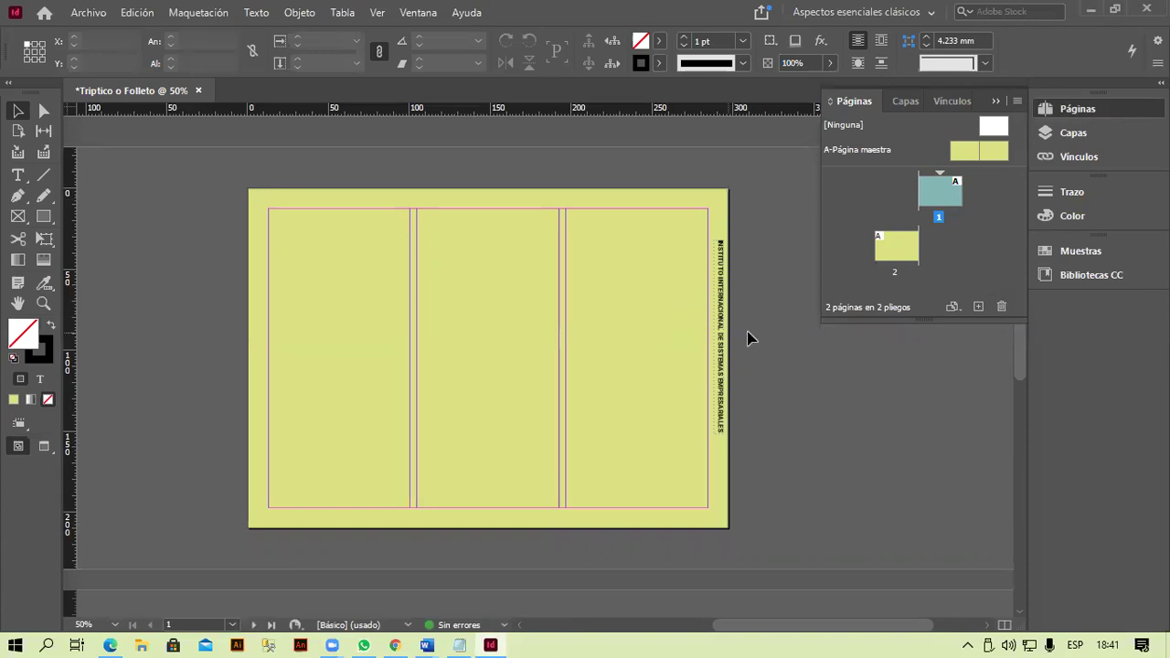
scroll(749, 316, "up", 2)
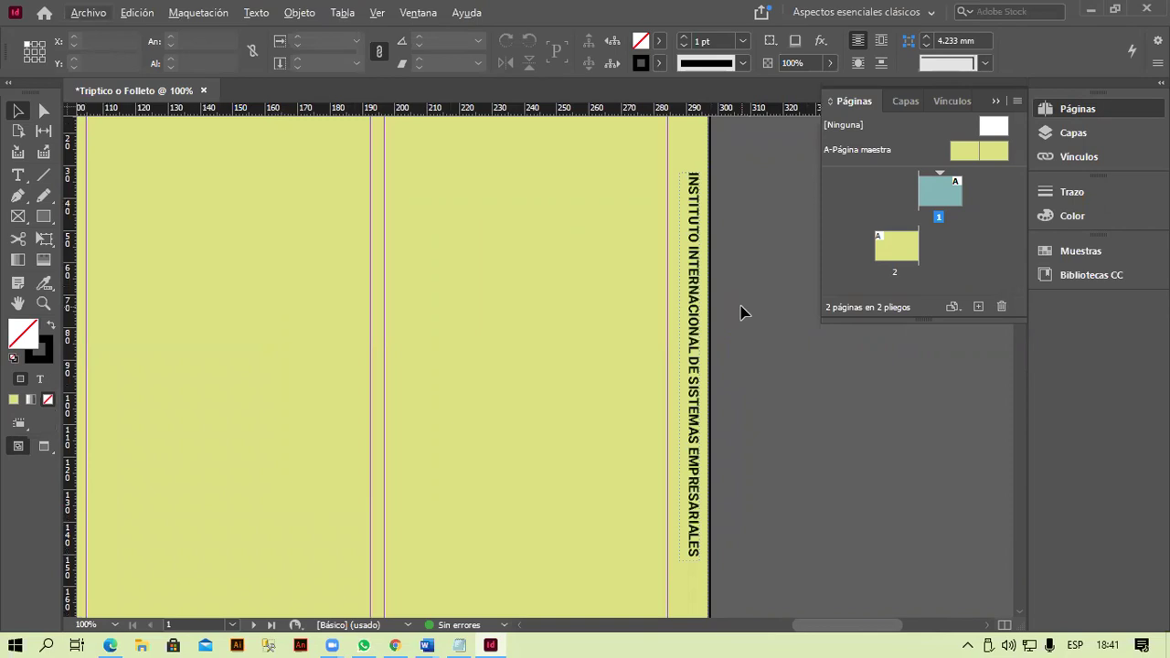
scroll(682, 326, "down", 2)
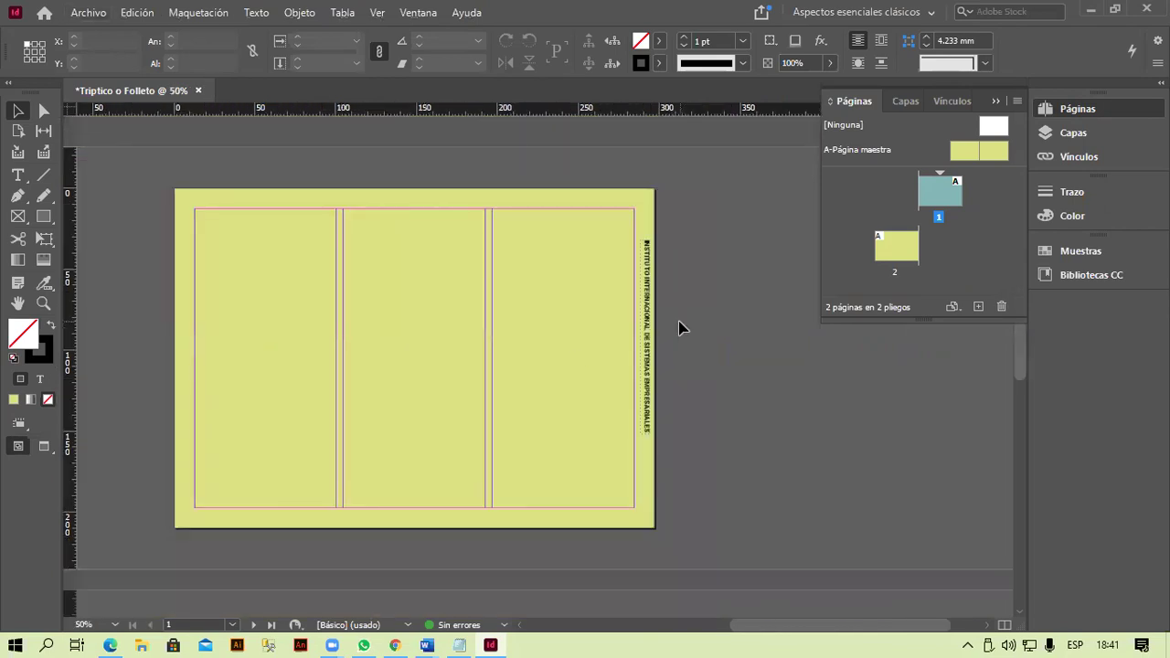
scroll(569, 358, "up", 1)
left_click_drag(415, 338, 515, 336)
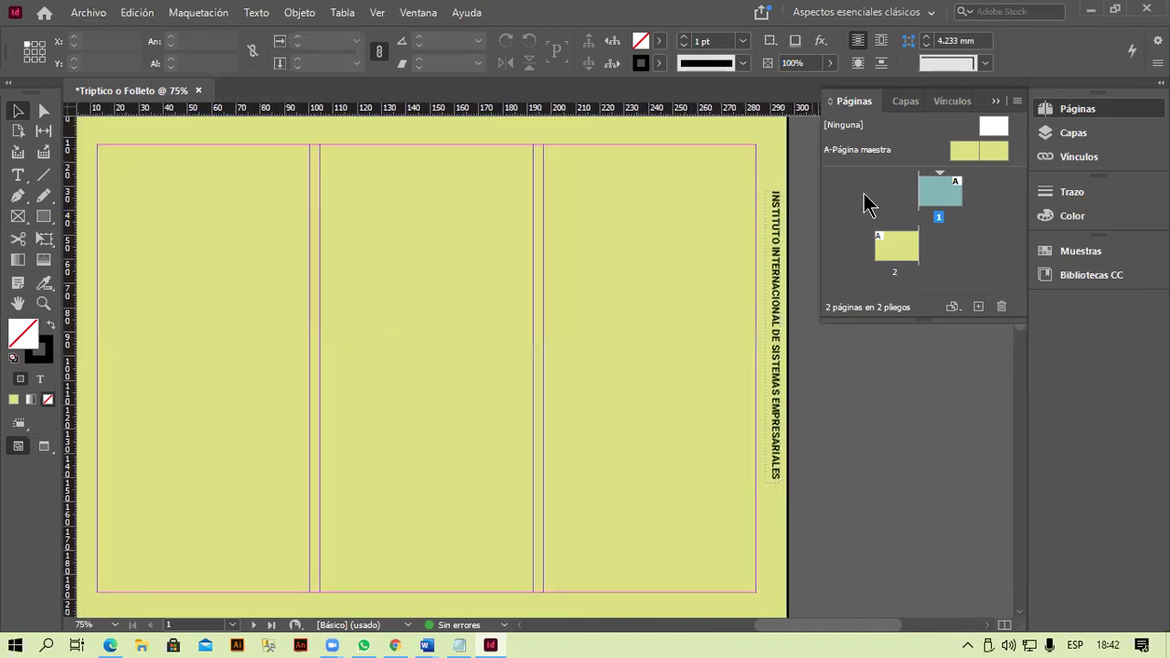
- Compare the A-Página maestra spread with page 1, and return to page 1 with its three columns in view
double_click(863, 151)
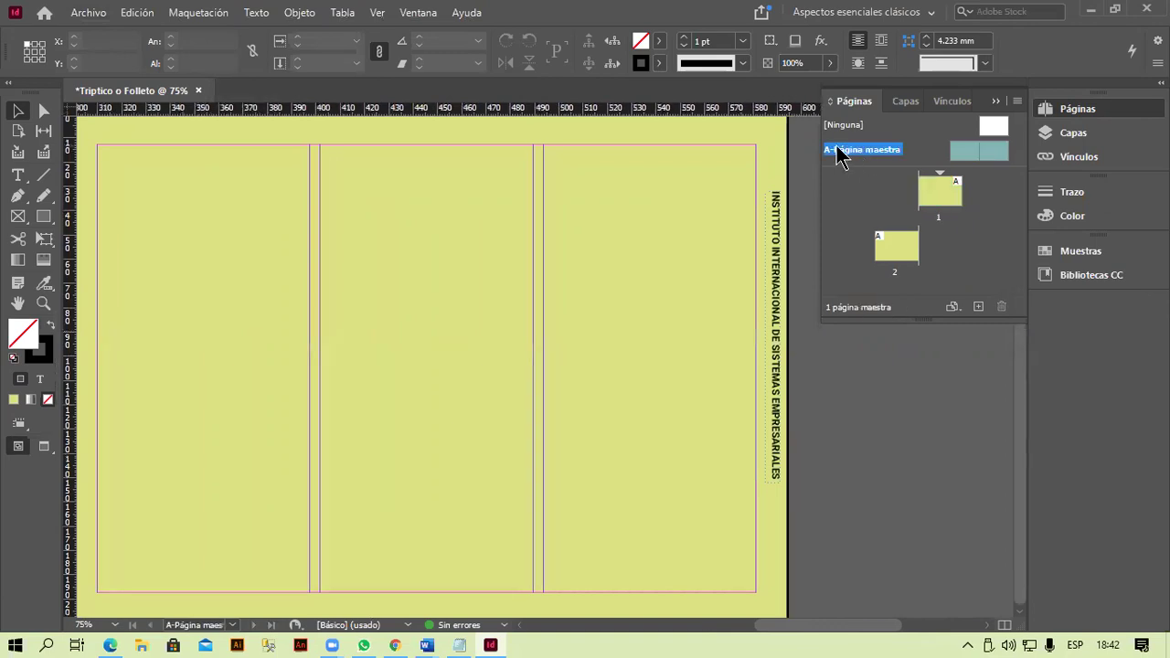
left_click(946, 198)
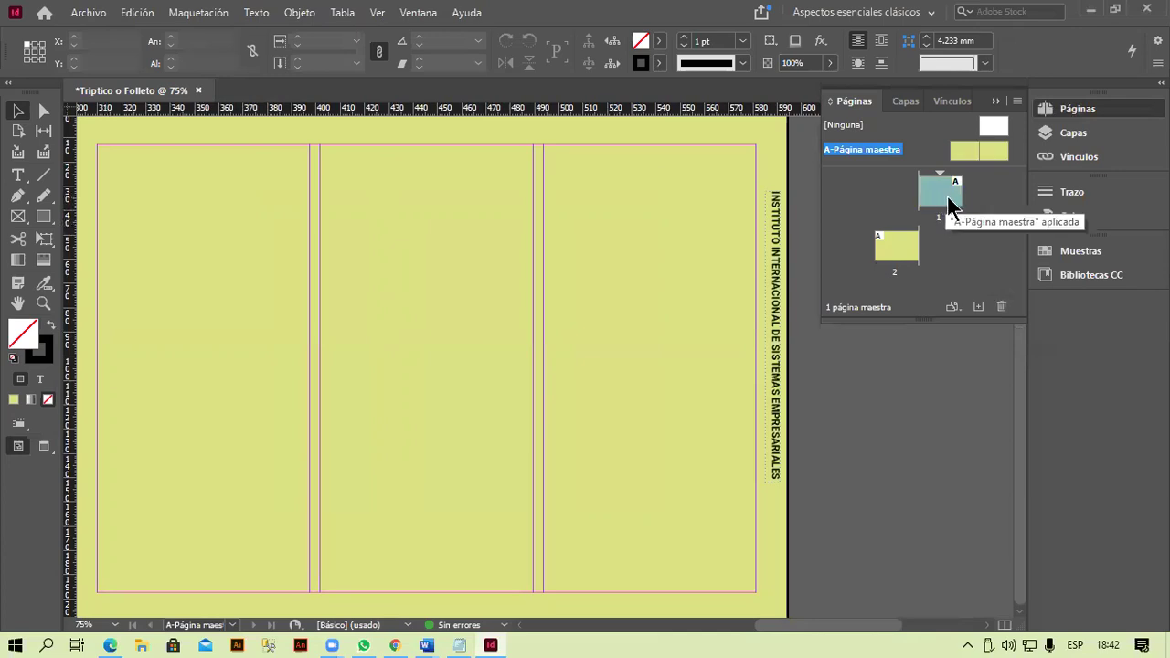
double_click(949, 203)
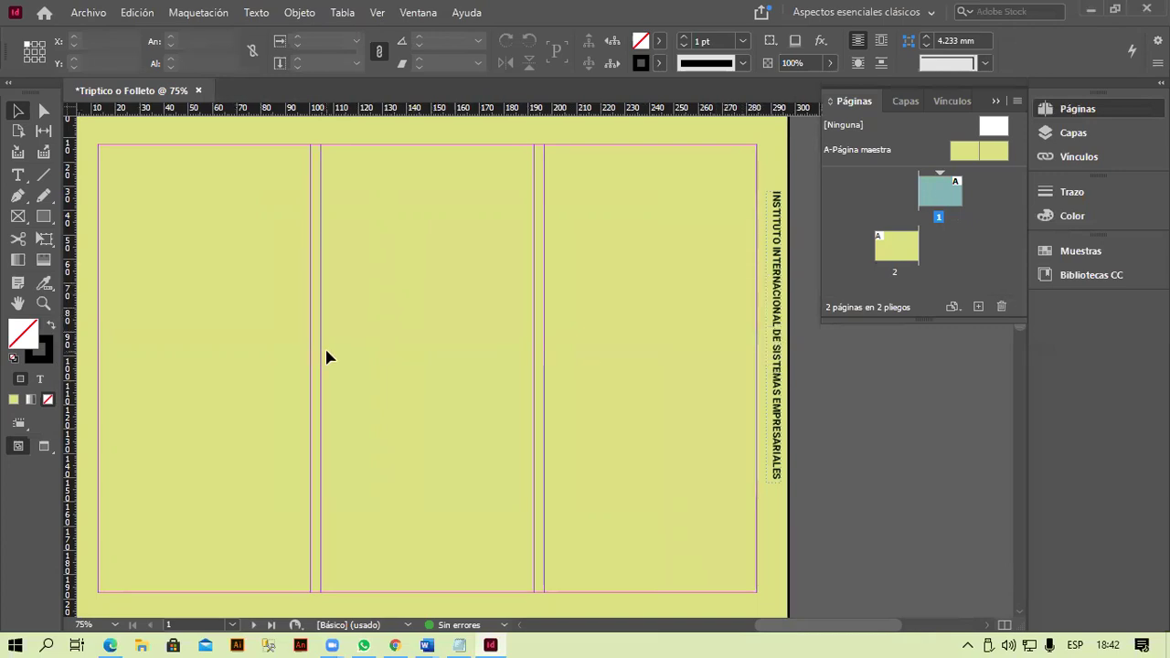
scroll(258, 371, "left", 5)
scroll(258, 371, "right", 5)
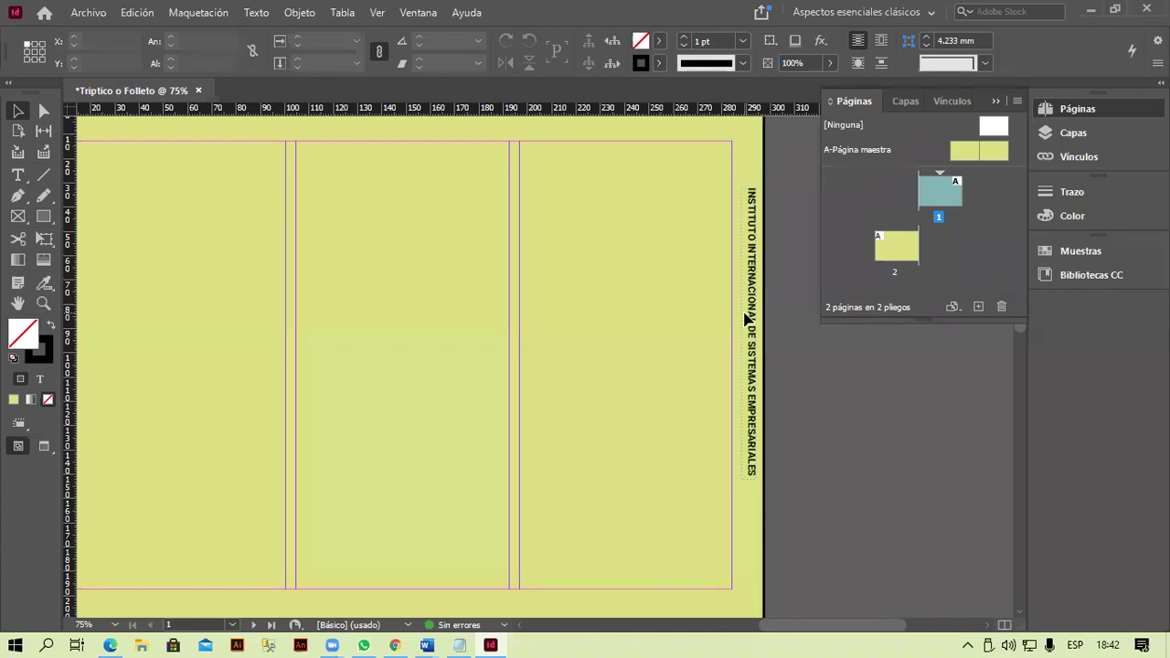
left_click_drag(354, 279, 415, 272)
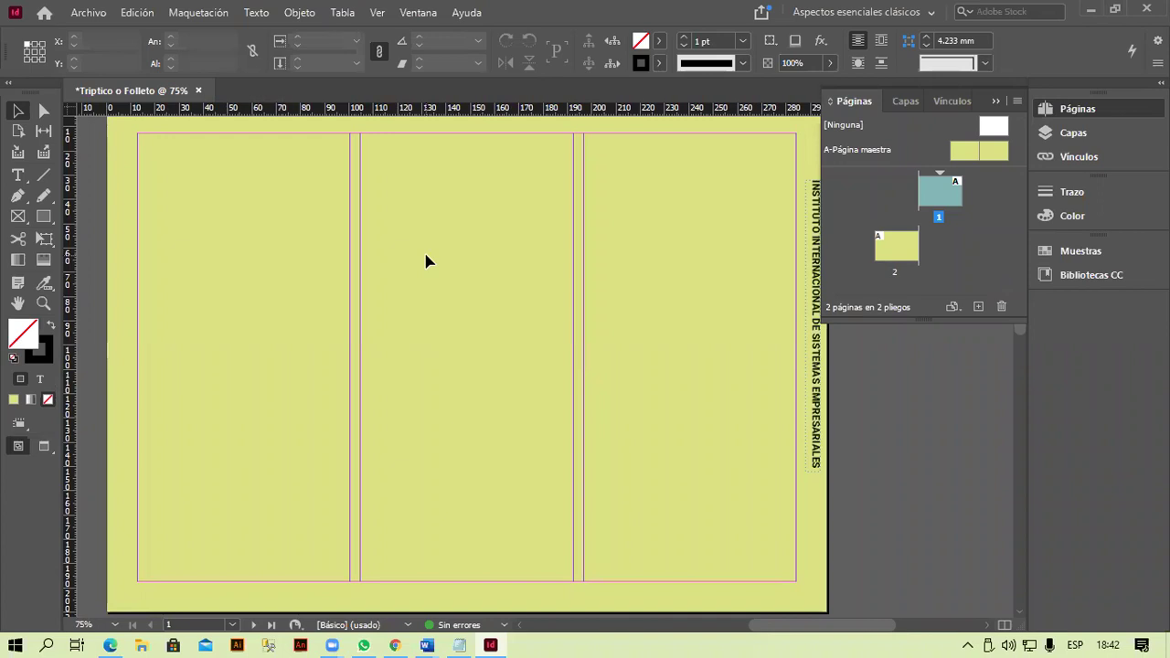
- Draw a rectangle about 87.7 × 184.6 mm that fills the first column of page 1
left_click(43, 216)
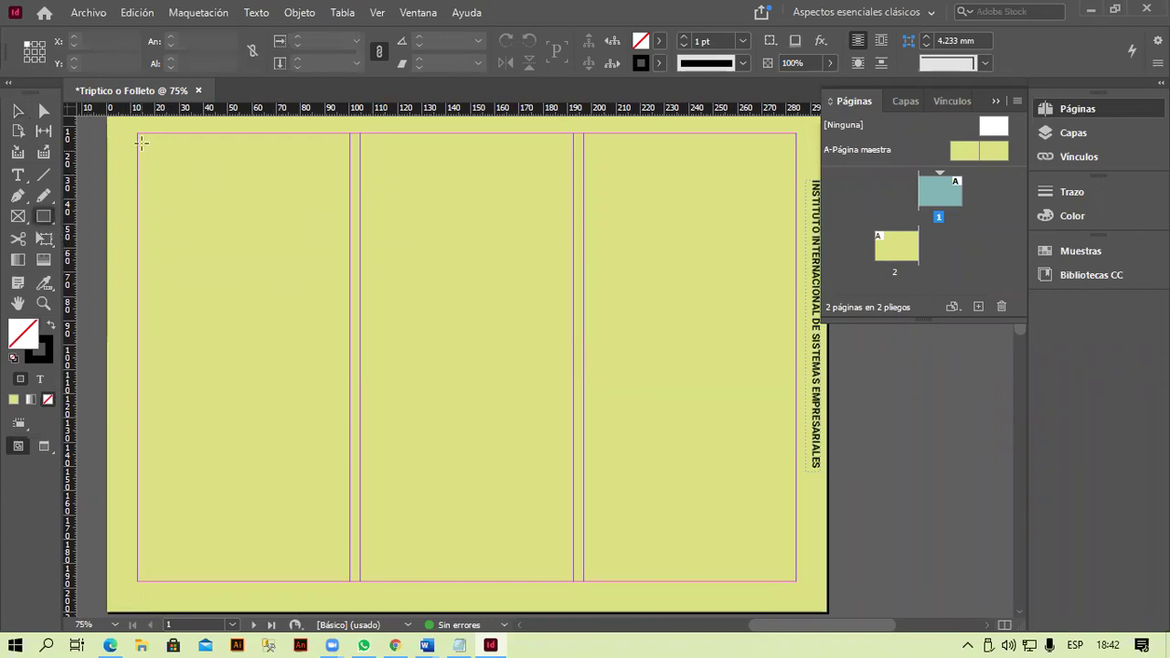
mouse_move(137, 134)
left_mouse_down()
mouse_move(309, 497)
mouse_move(331, 577)
mouse_move(350, 581)
left_mouse_up()
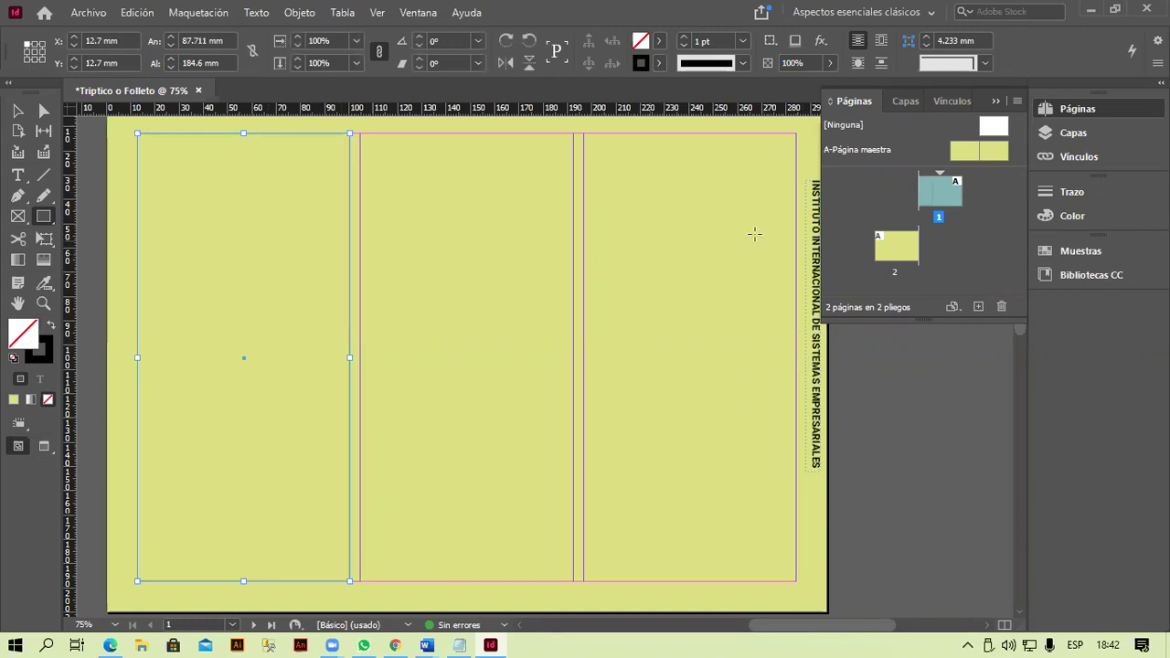
- Fill the first-column rectangle with yellow, C 7, M 0, Y 75, K 0, and deselect it
left_click(1072, 217)
left_click(1071, 219)
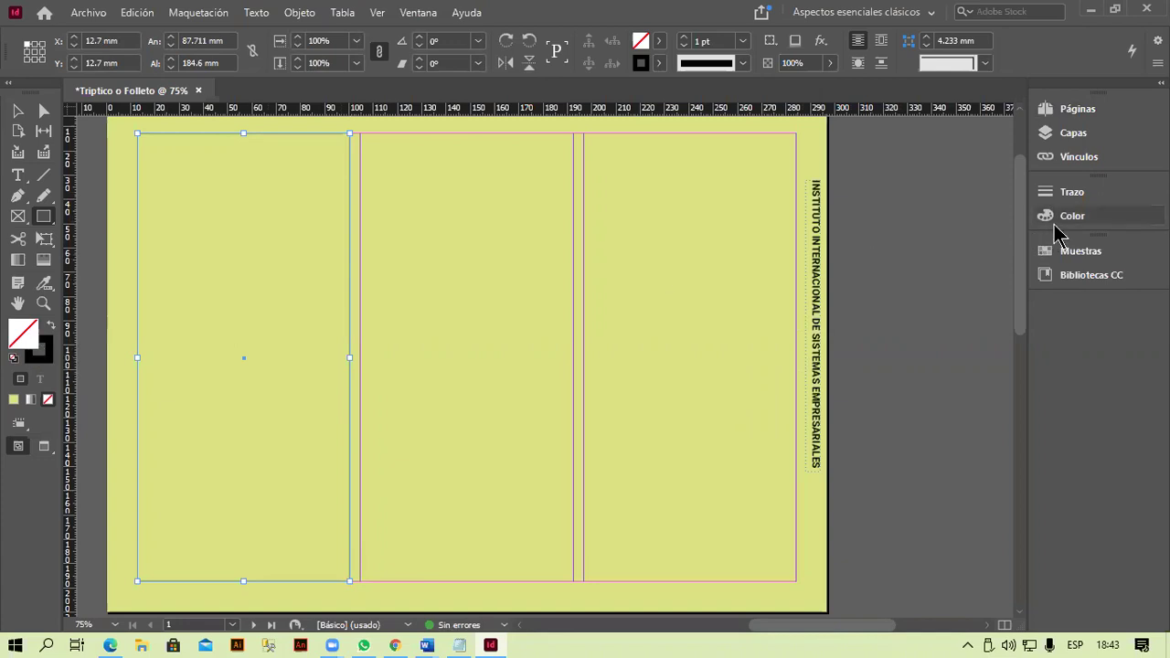
left_click(1065, 219)
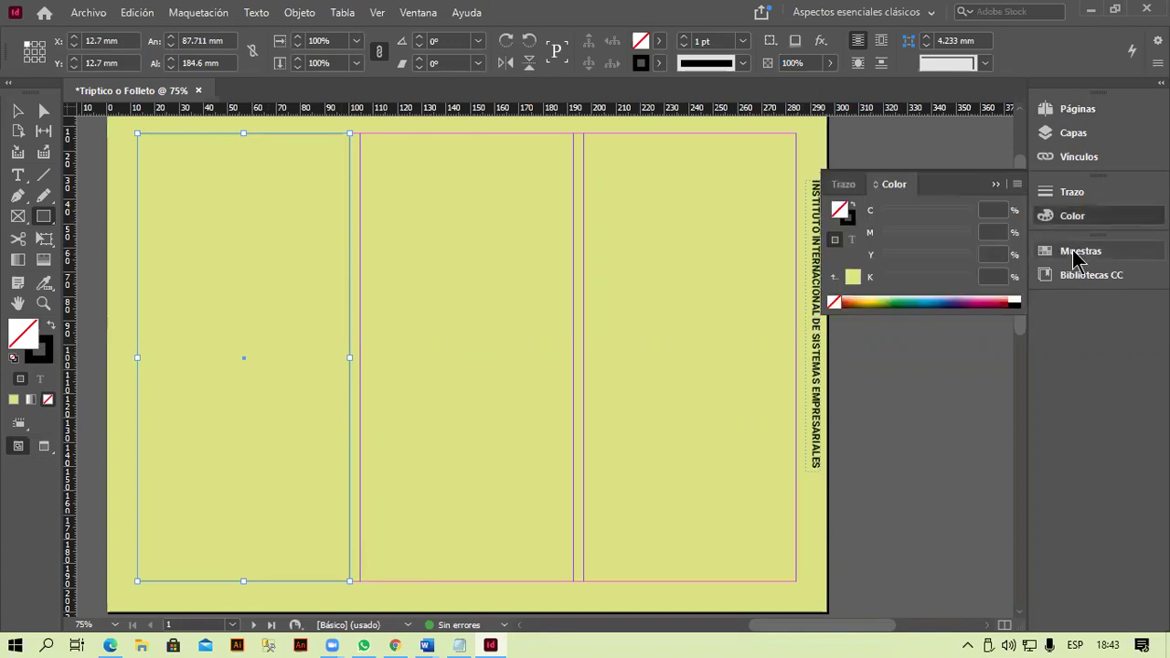
left_click(1076, 256)
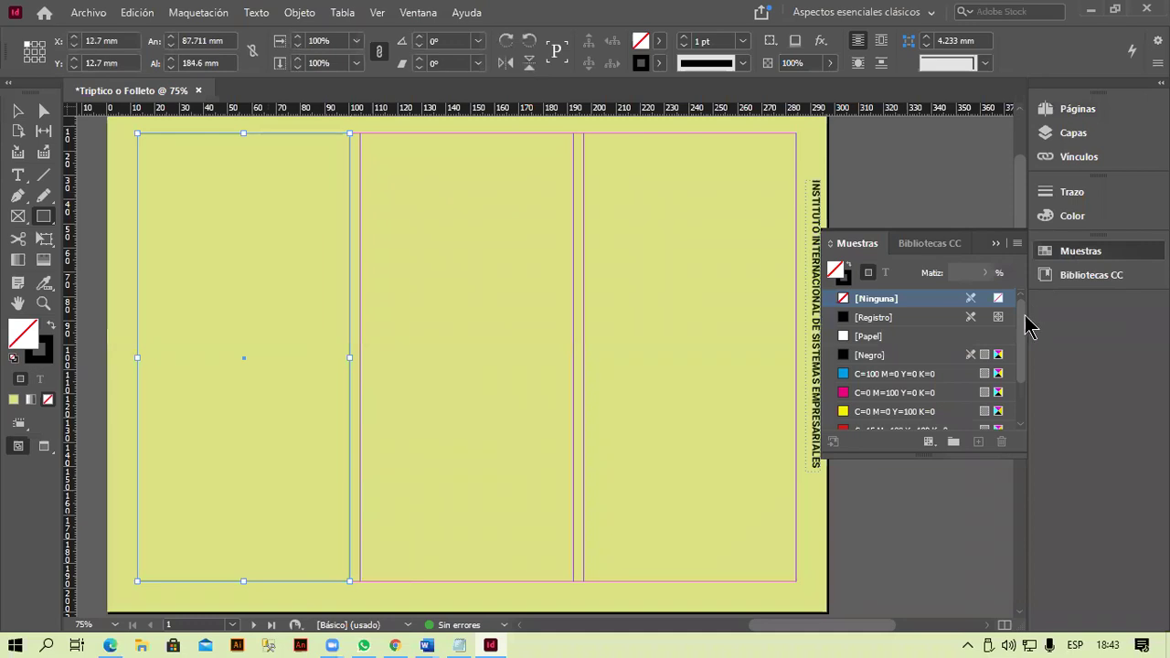
left_click_drag(1021, 353, 1025, 398)
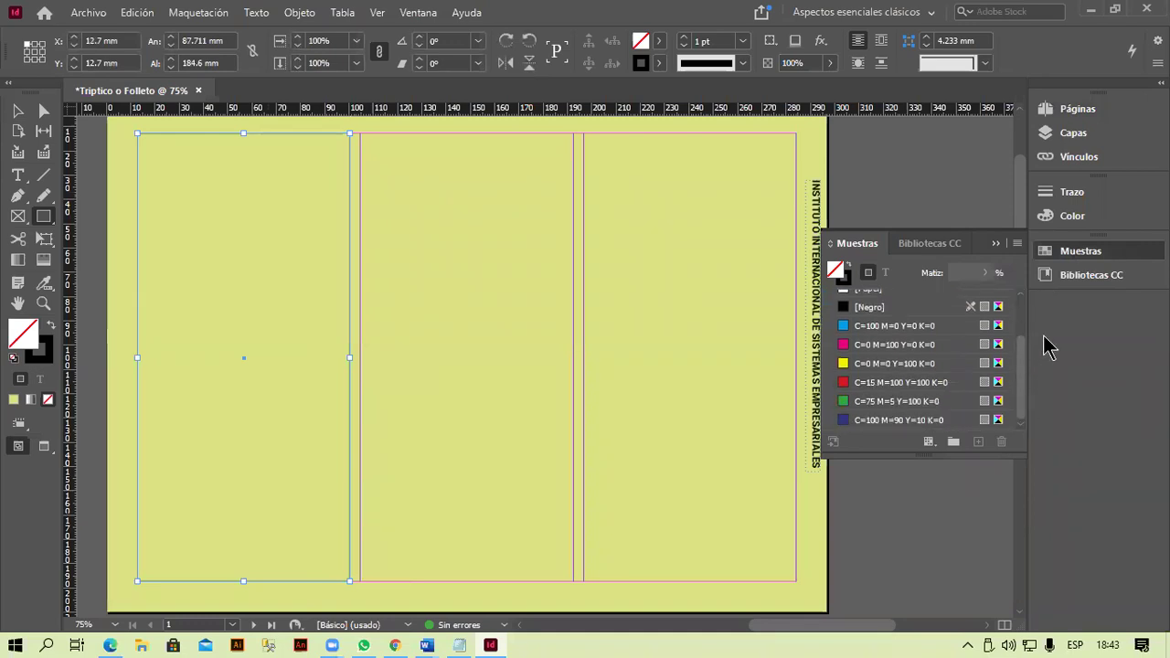
left_click(1062, 219)
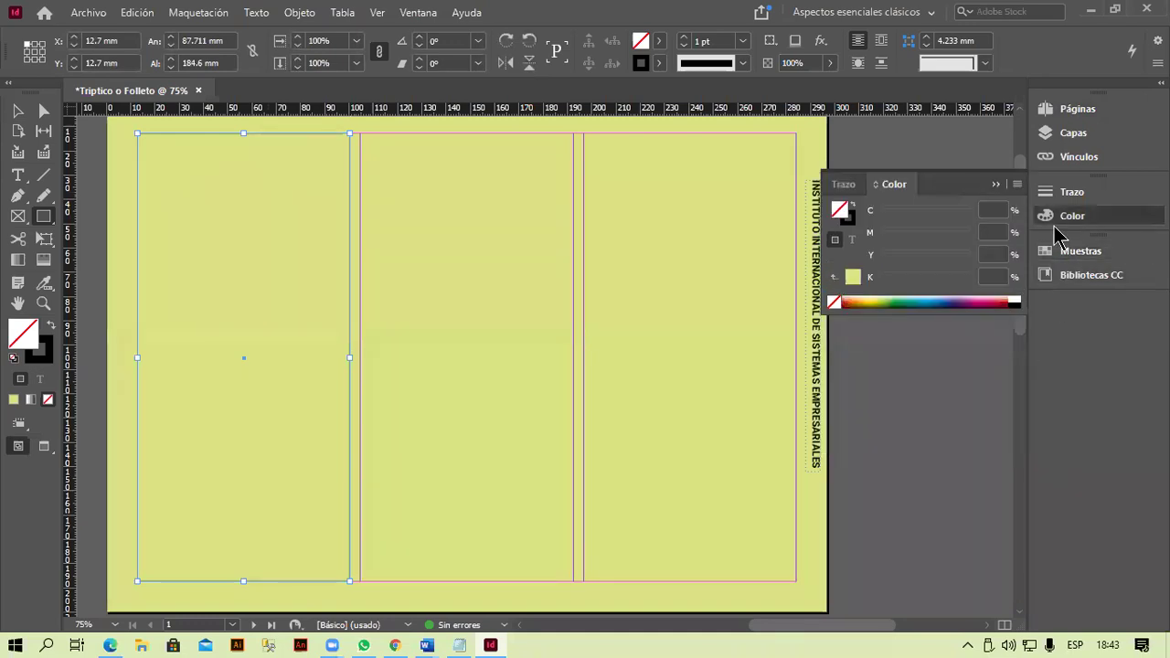
left_click(957, 301)
left_click(987, 301)
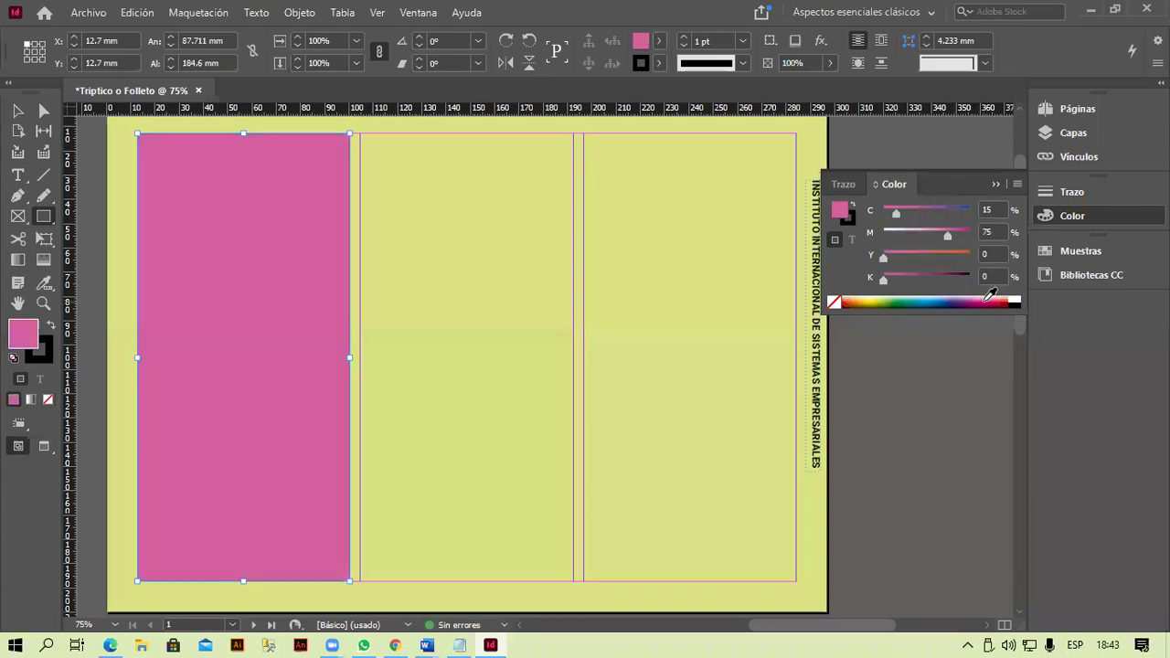
left_click(989, 301)
left_click(1008, 300)
left_click_drag(1009, 300, 877, 293)
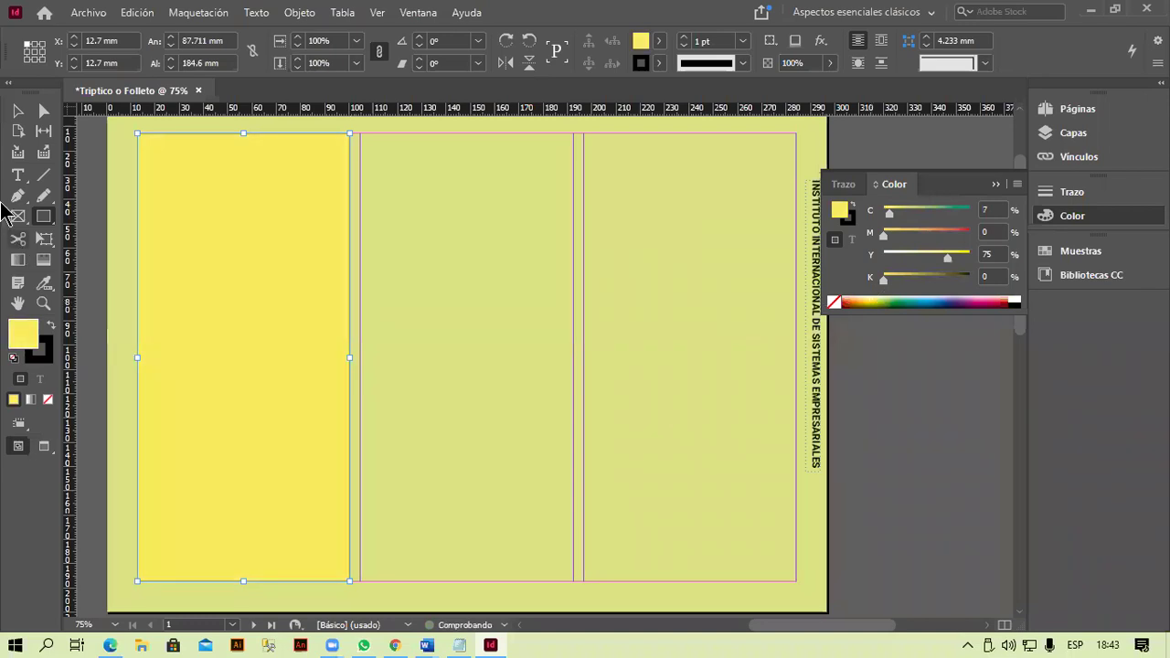
left_click(17, 110)
left_click(524, 279)
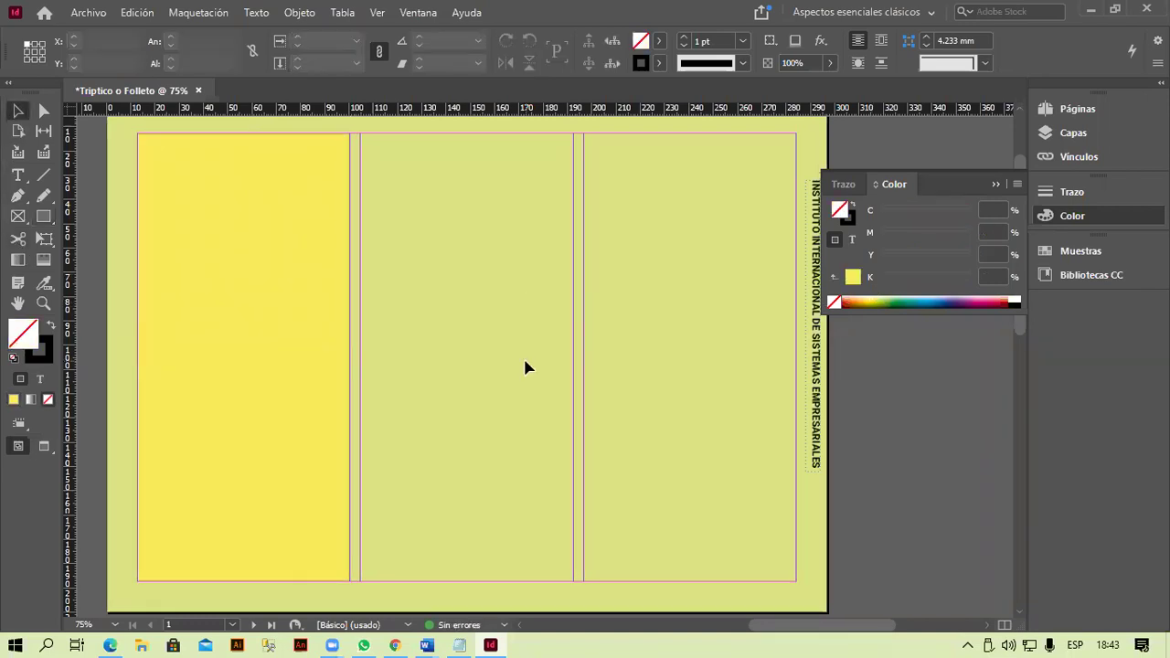
- Round all four corners of the yellow rectangle with the Redondeado shape at 4.233 mm
left_click(270, 255)
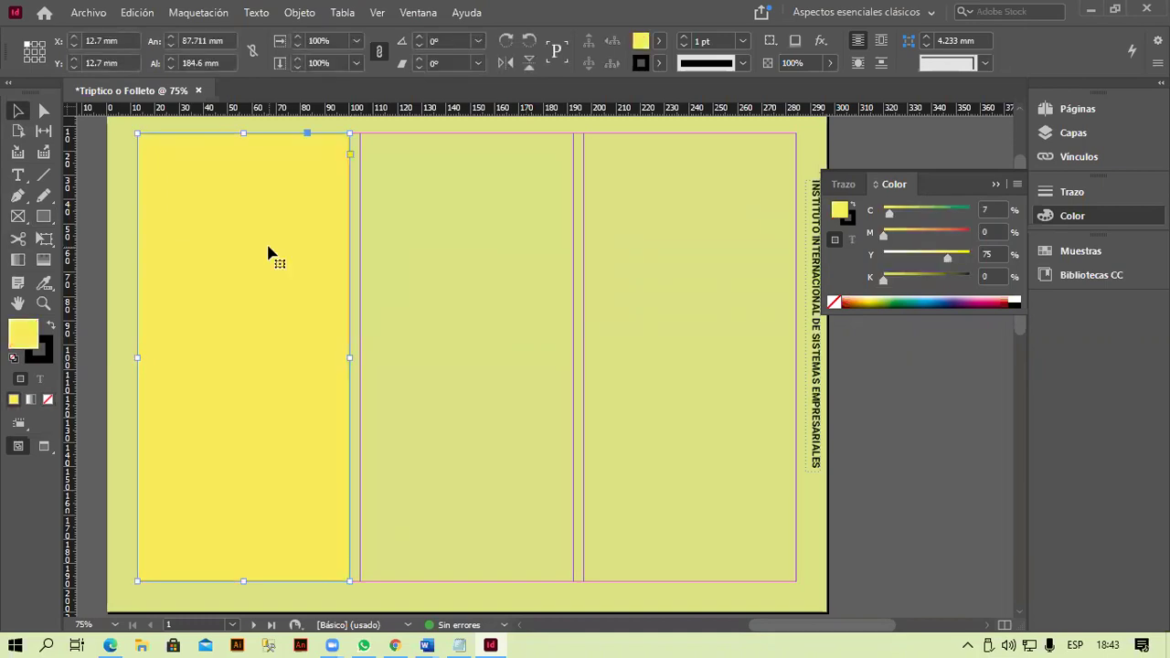
left_click(879, 13)
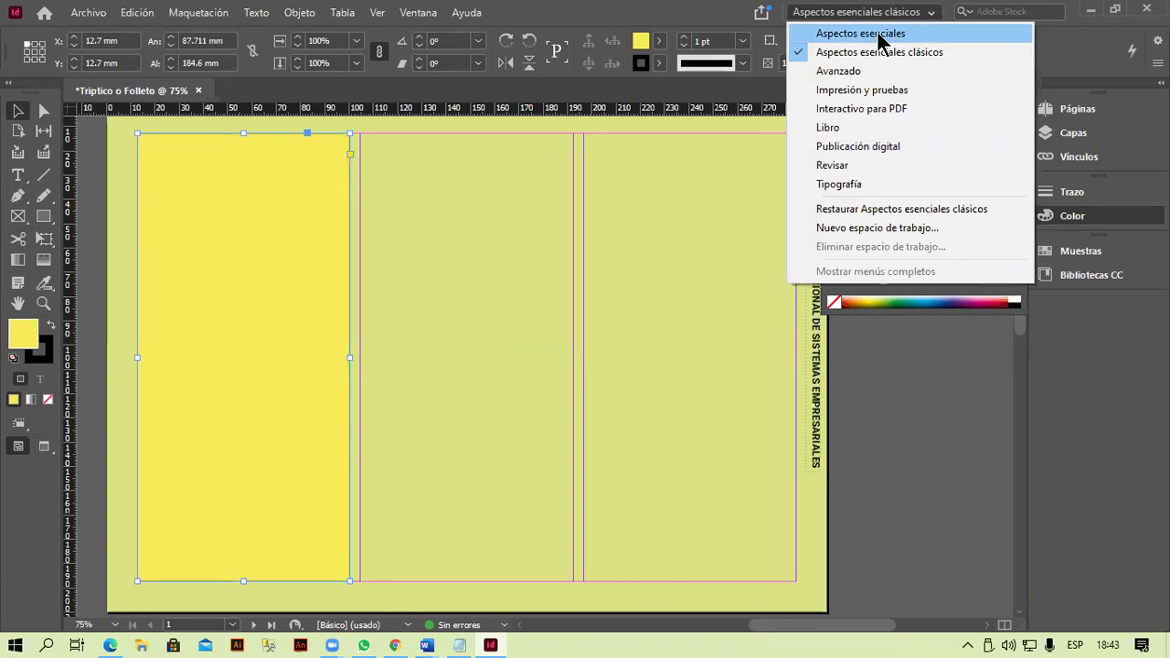
left_click(303, 262)
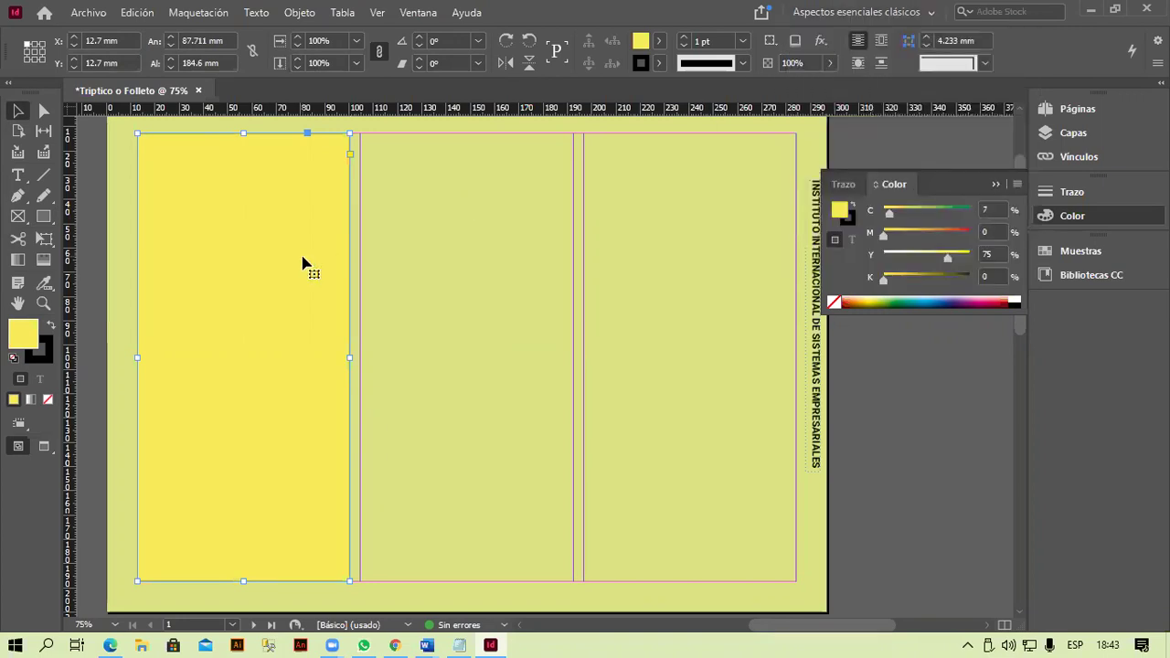
left_click(301, 13)
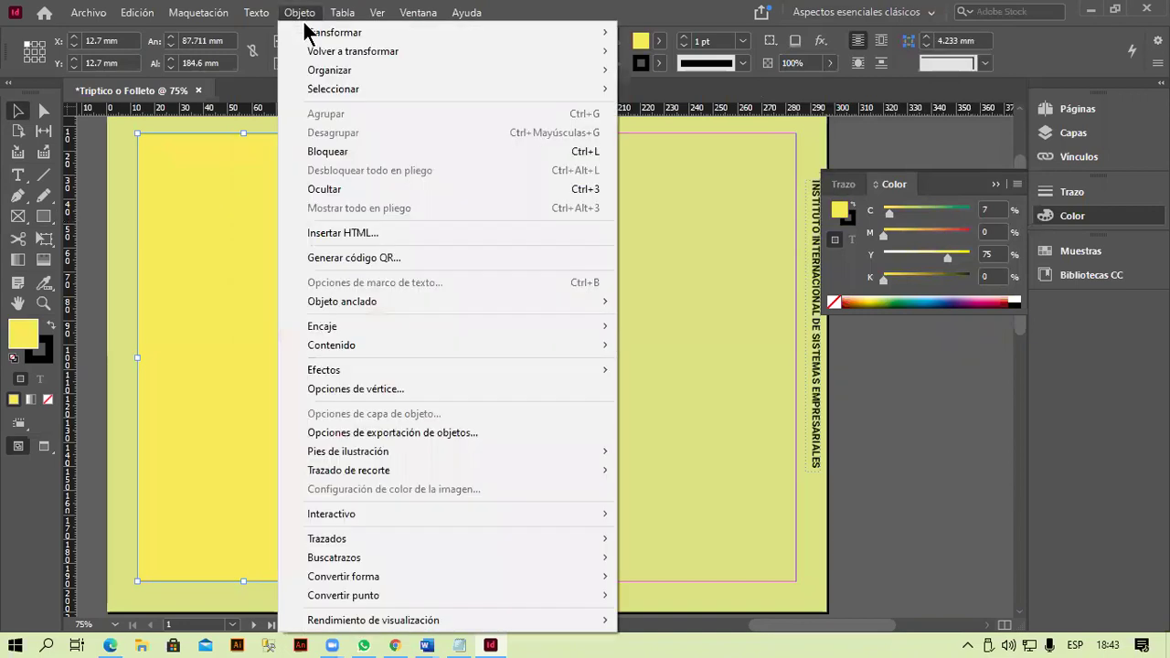
left_click(420, 388)
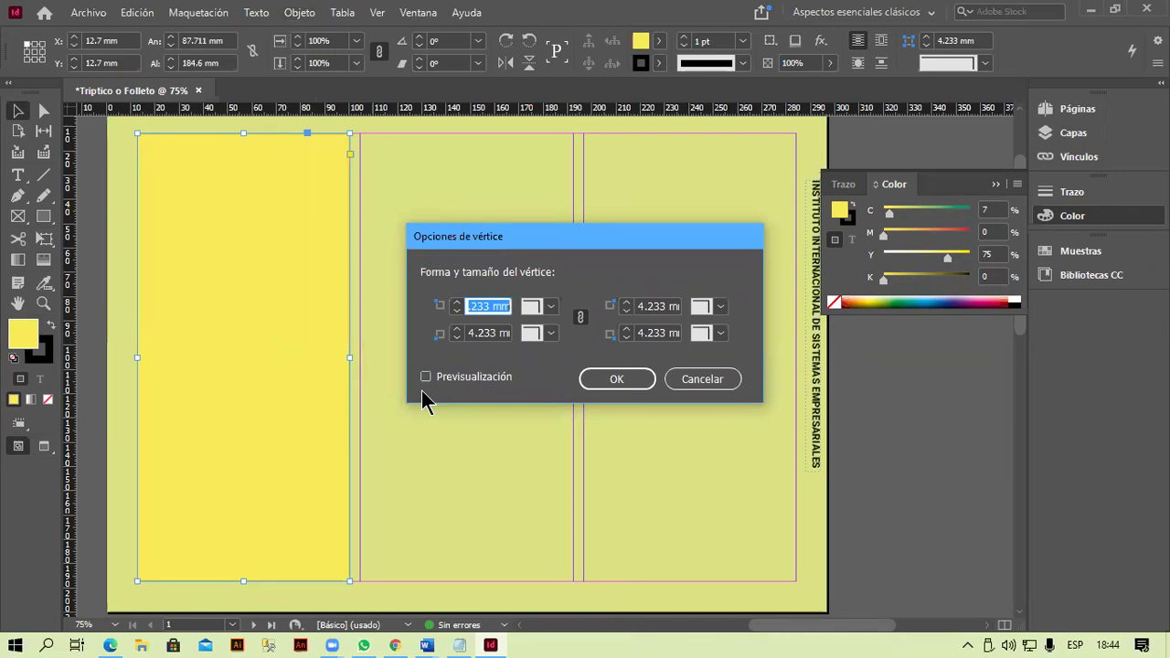
left_click(551, 306)
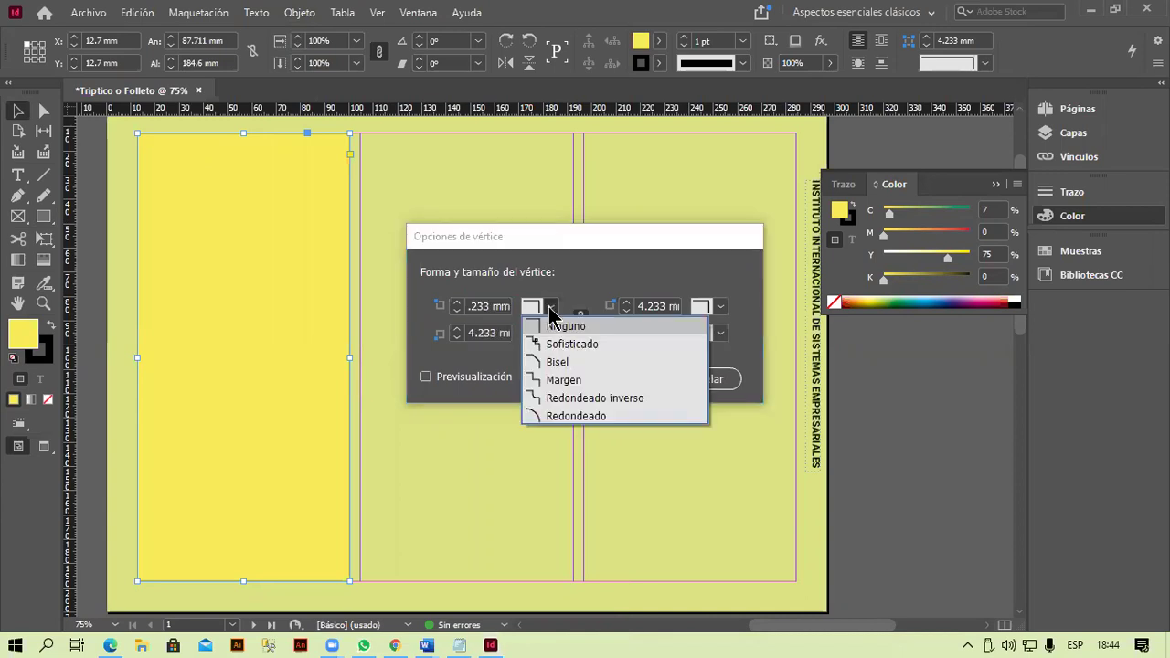
left_click(574, 416)
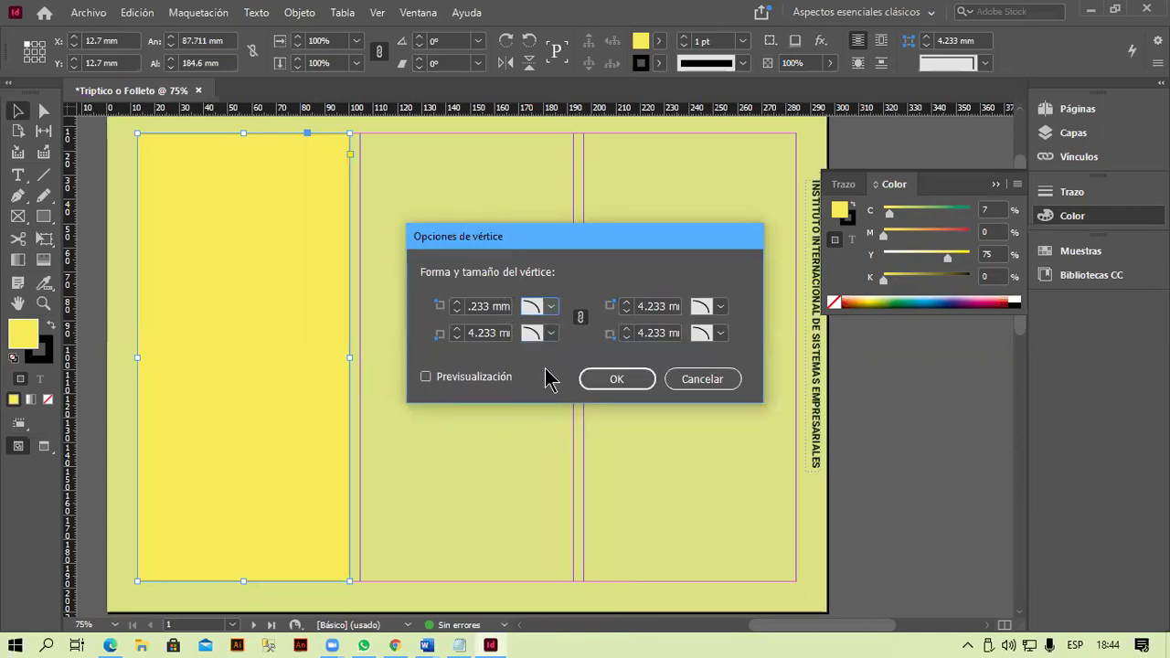
left_click(603, 380)
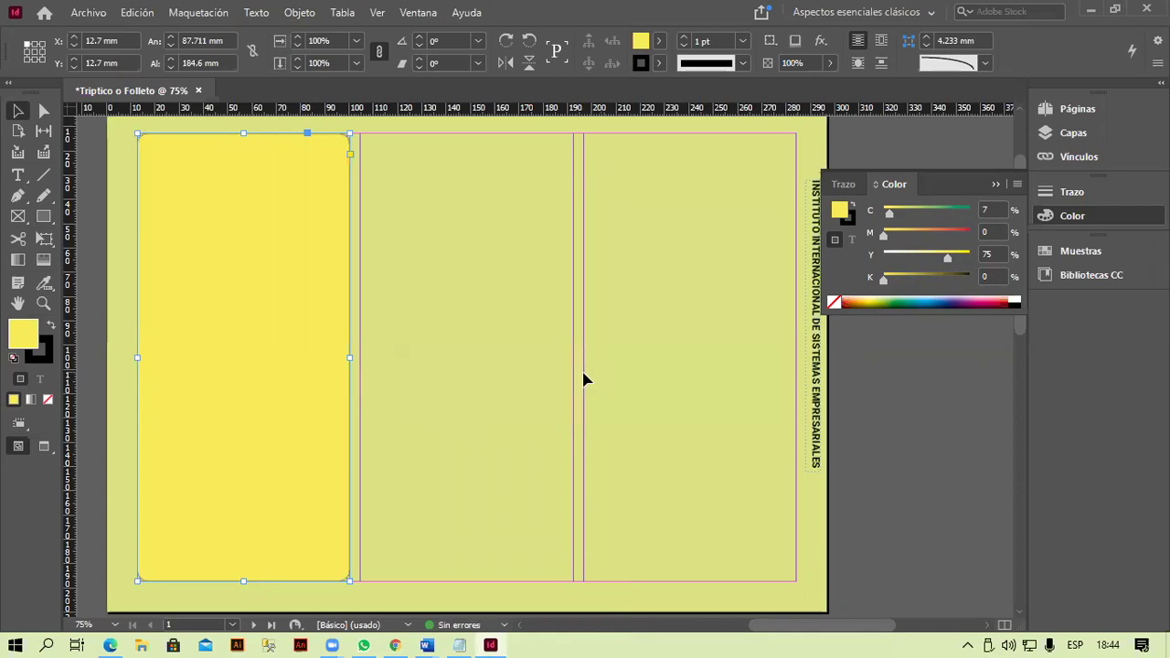
- Compare page 1 in preview and normal view, and look through the available screen modes
left_click(536, 364)
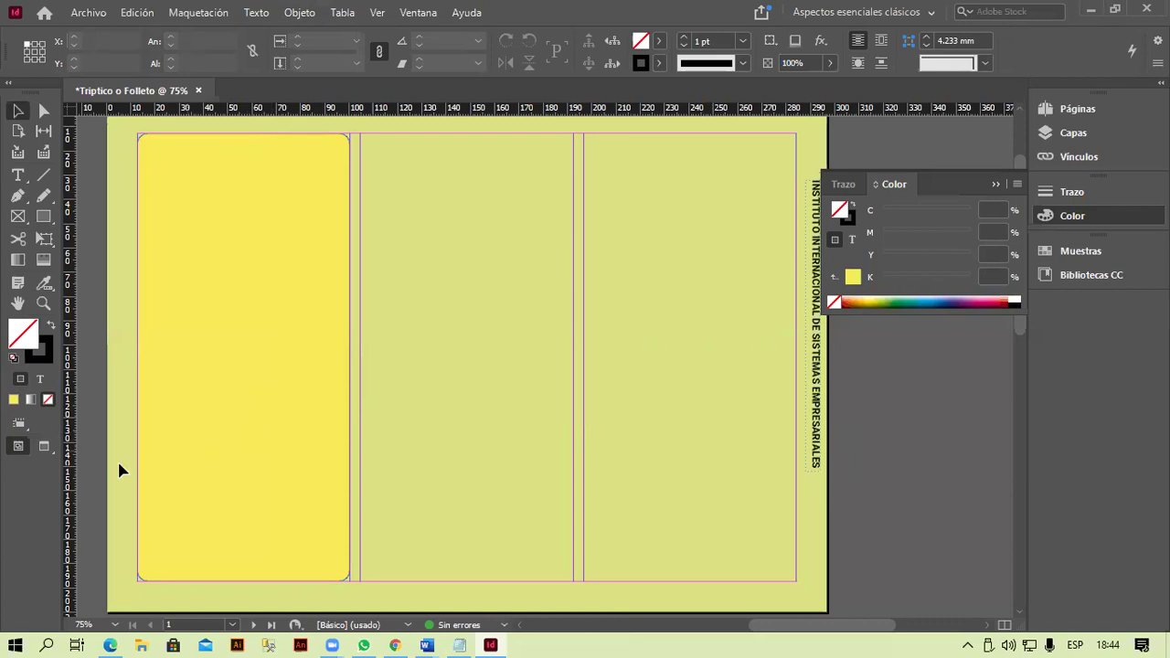
left_click(55, 451)
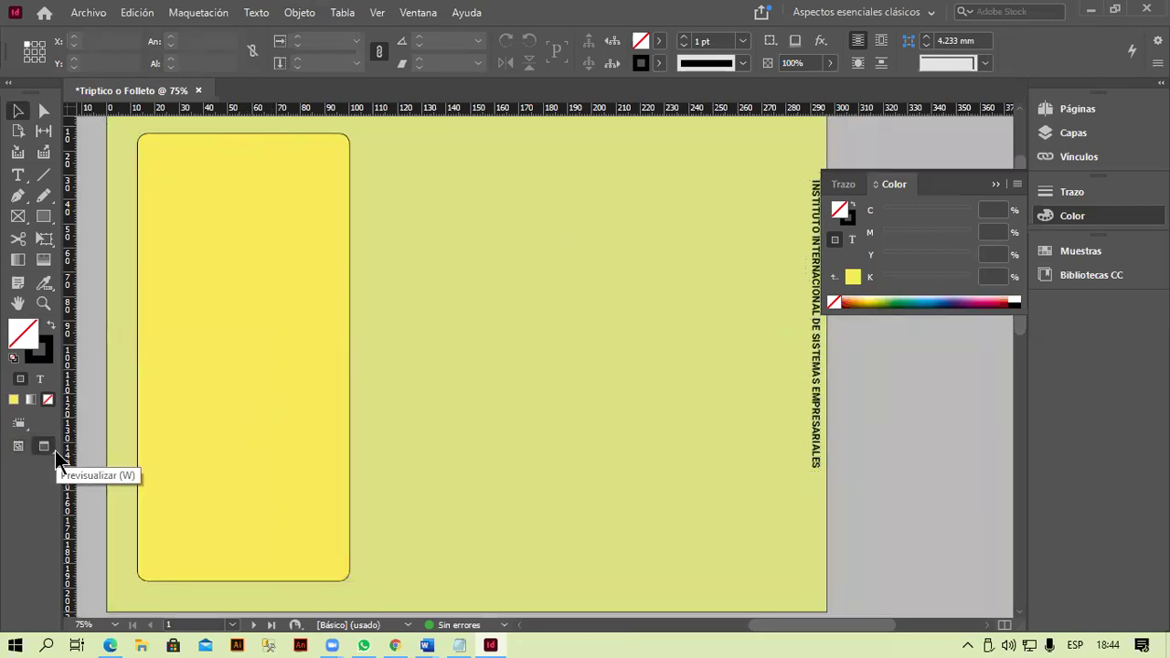
right_click(54, 451)
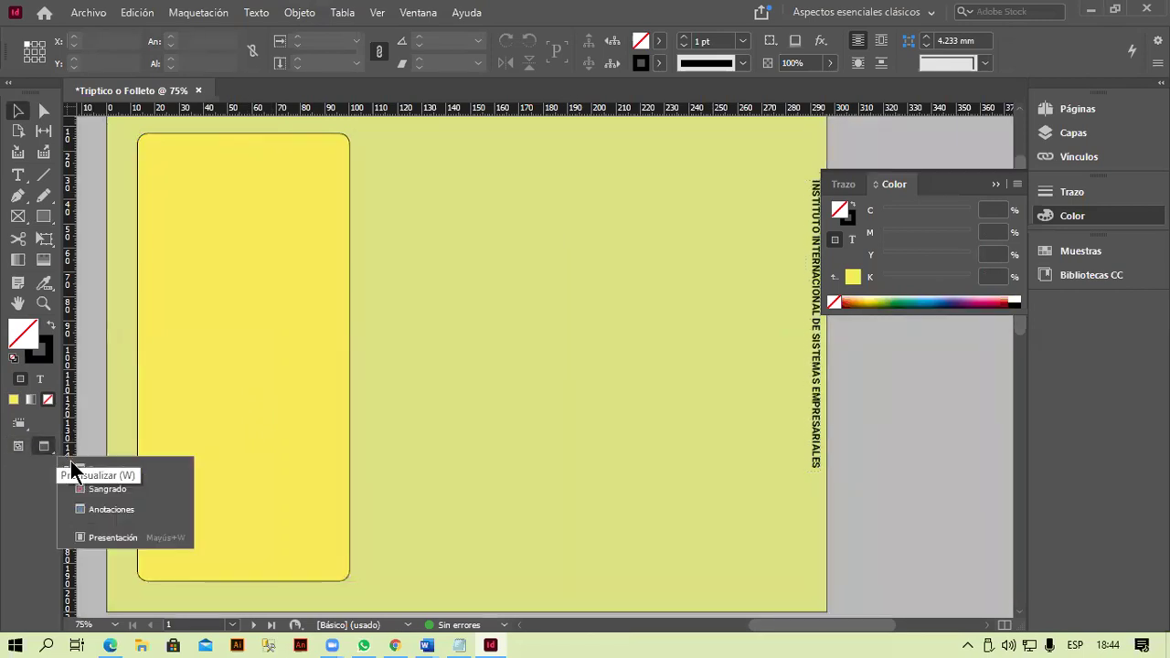
left_click(148, 469)
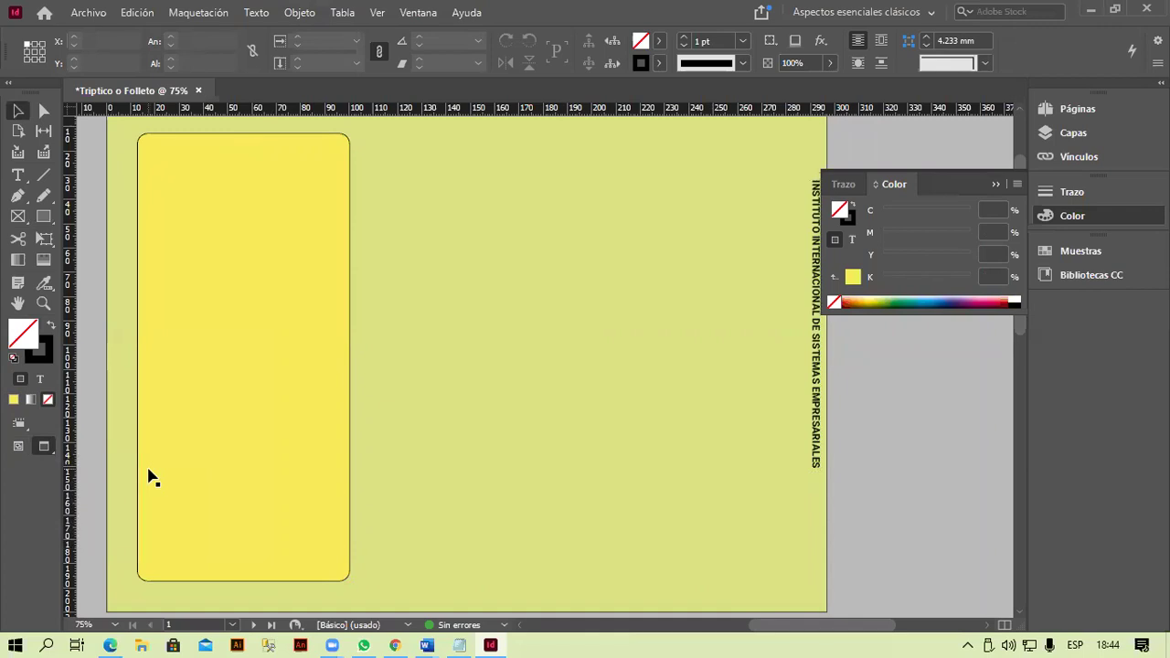
left_click(19, 447)
left_click(44, 448)
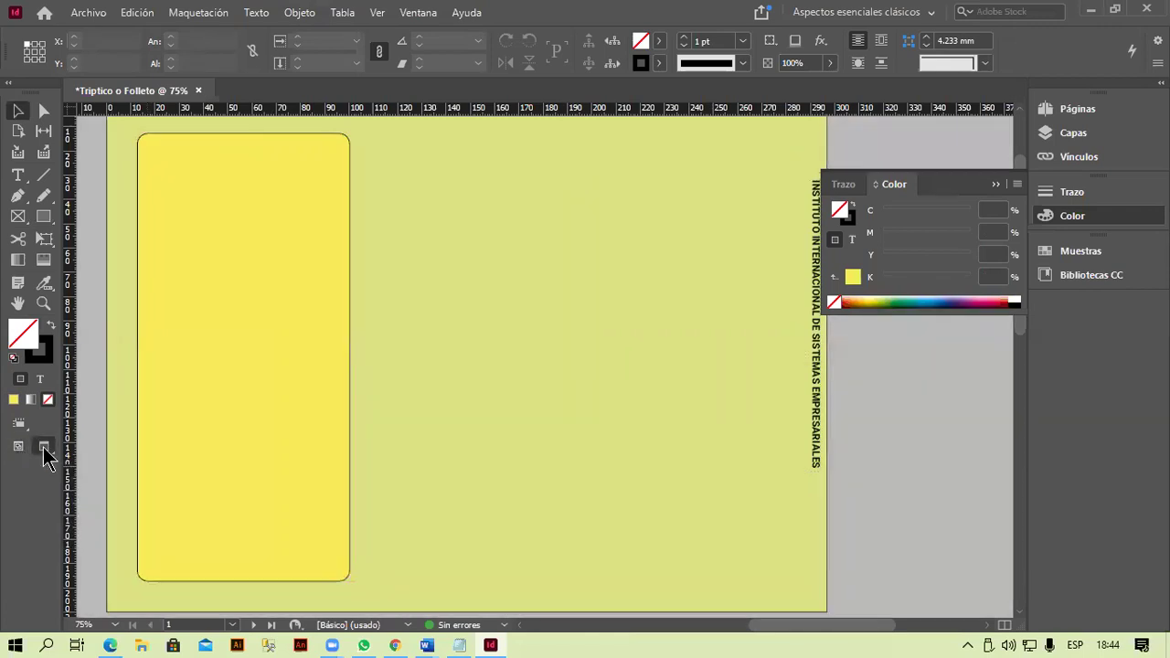
left_click(19, 447)
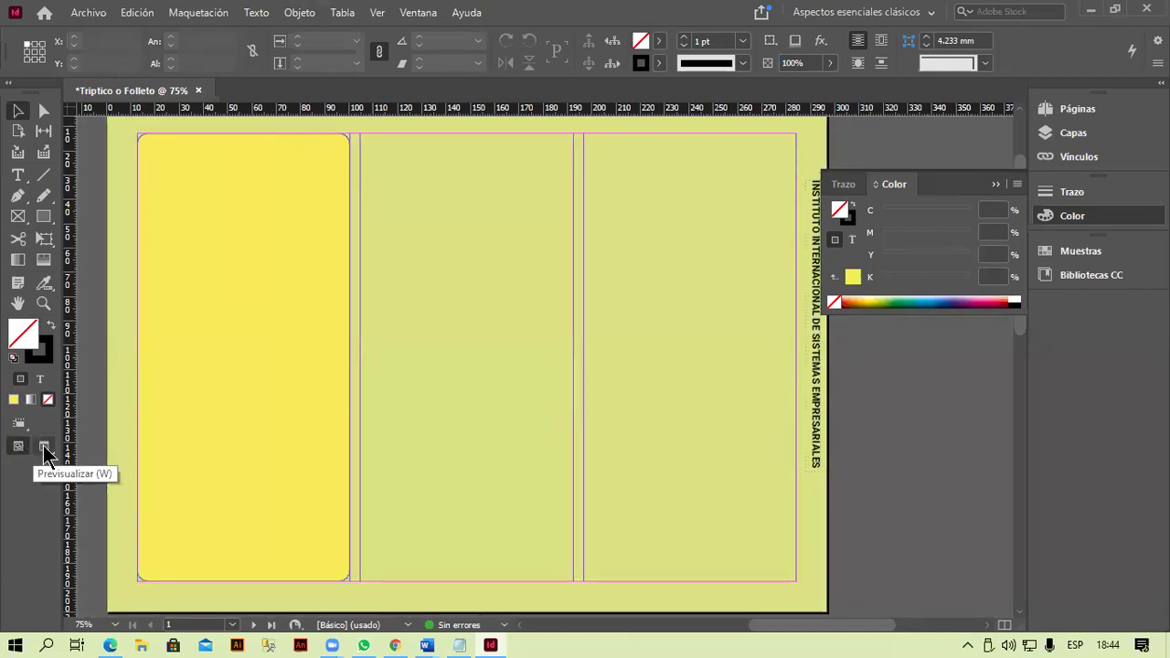
left_click(44, 448)
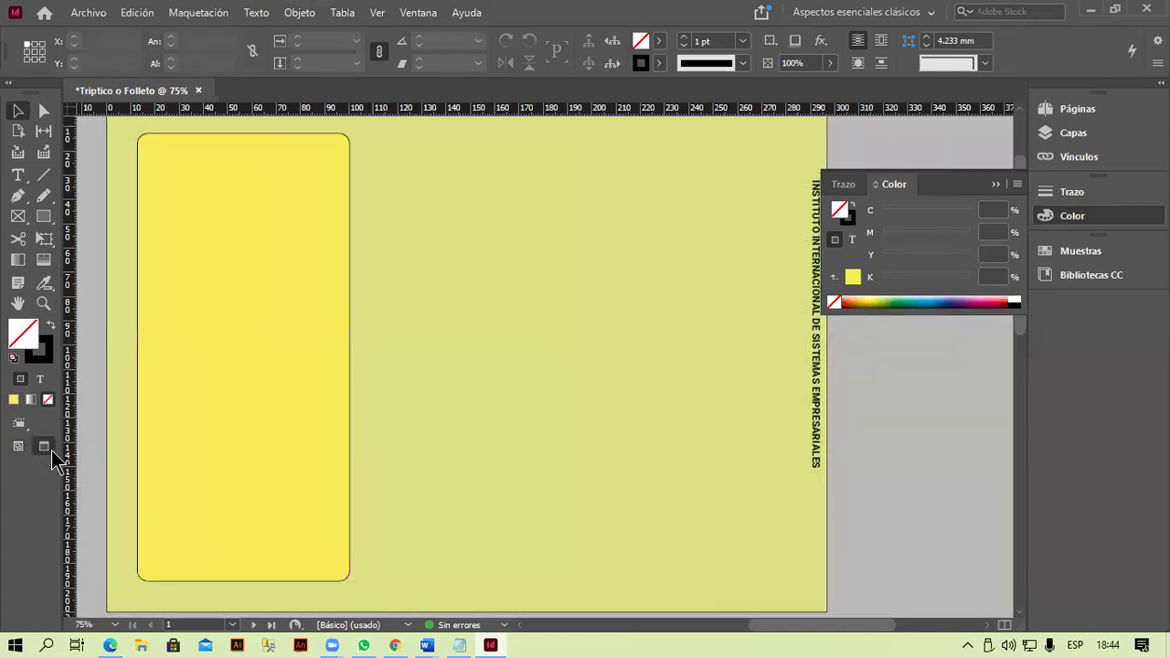
left_click(44, 446)
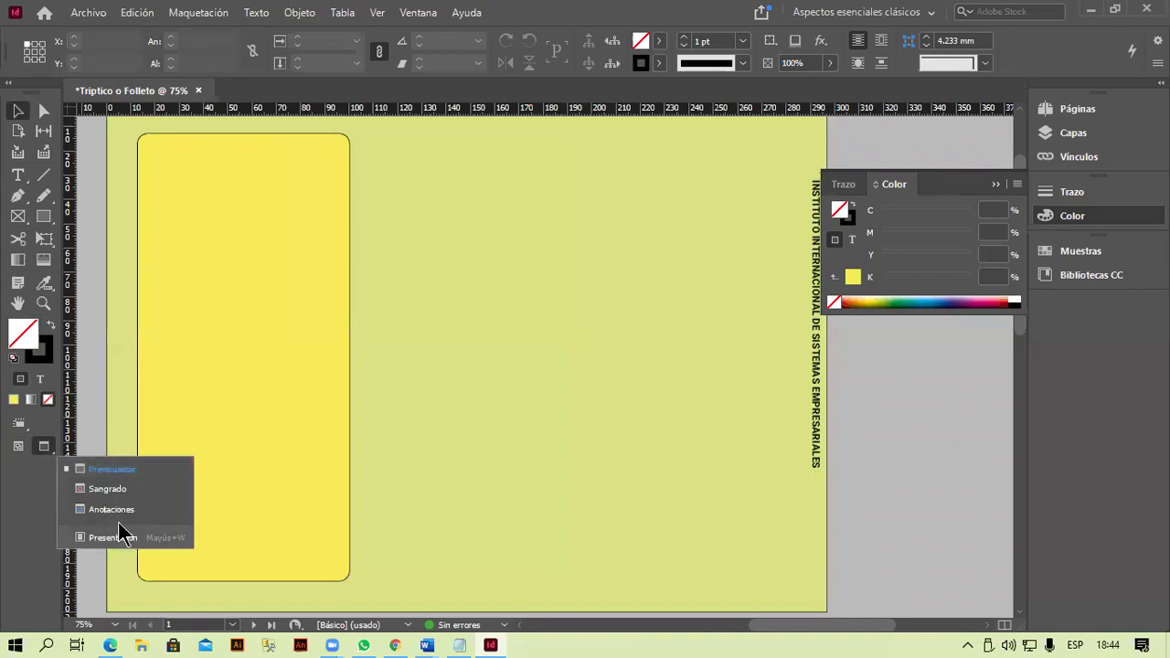
left_click(32, 475)
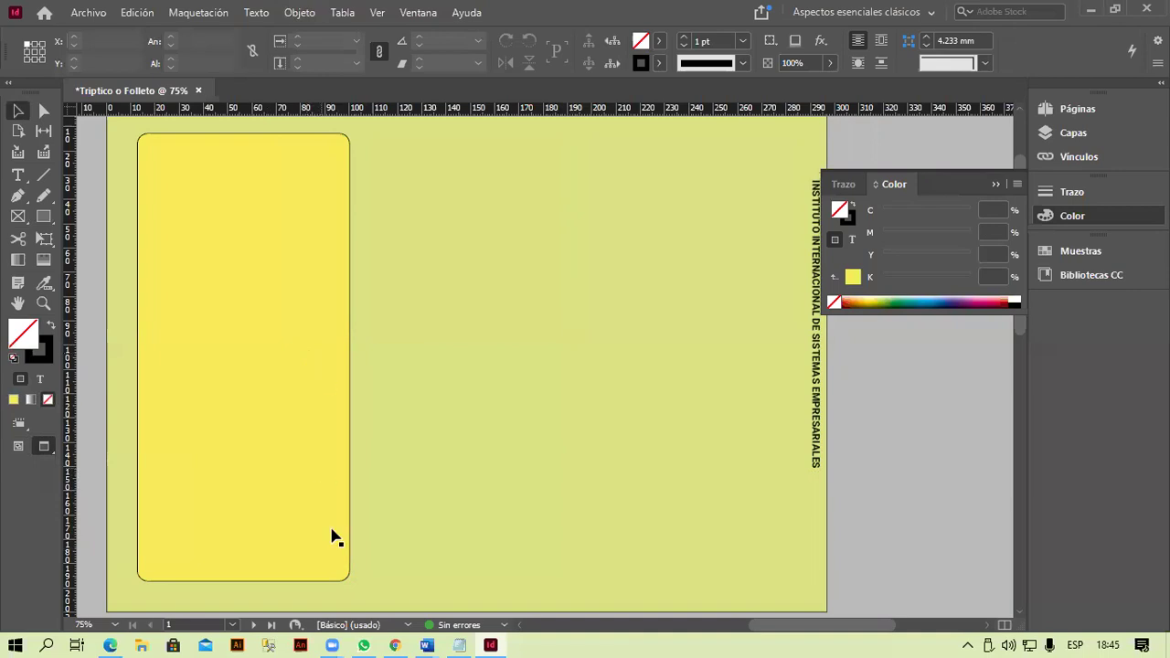
scroll(274, 390, "up", 3)
scroll(274, 389, "down", 2)
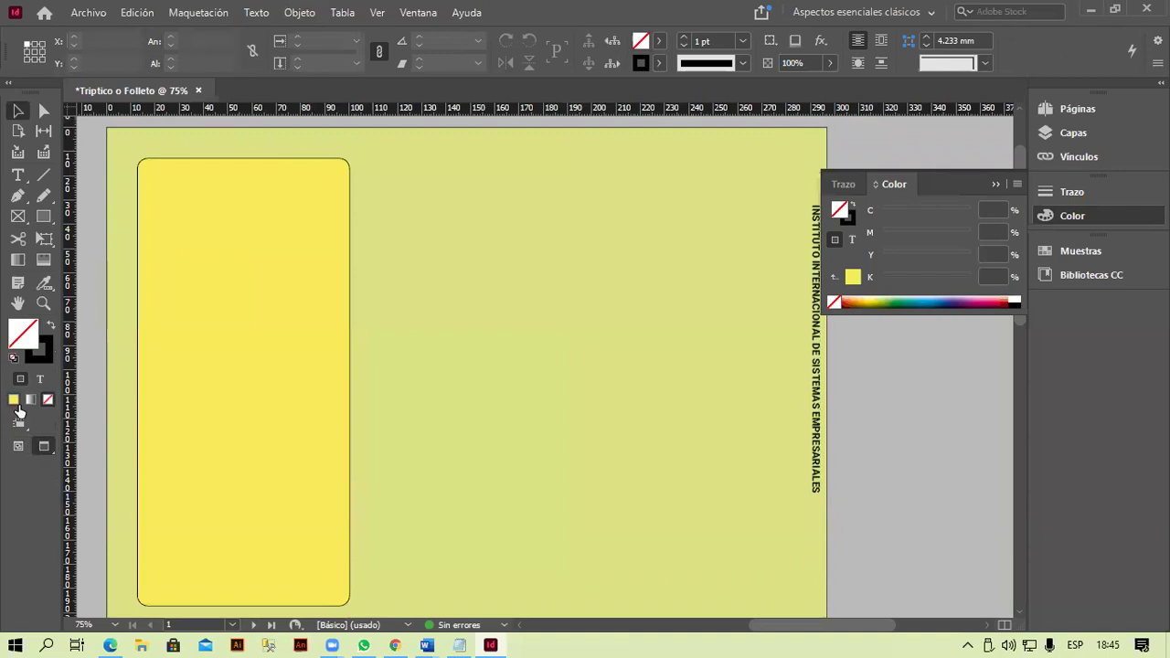
left_click(18, 446)
- Set the yellow panel's stroke weight to 0 pt and check the panel without its outline in preview
left_click(261, 340)
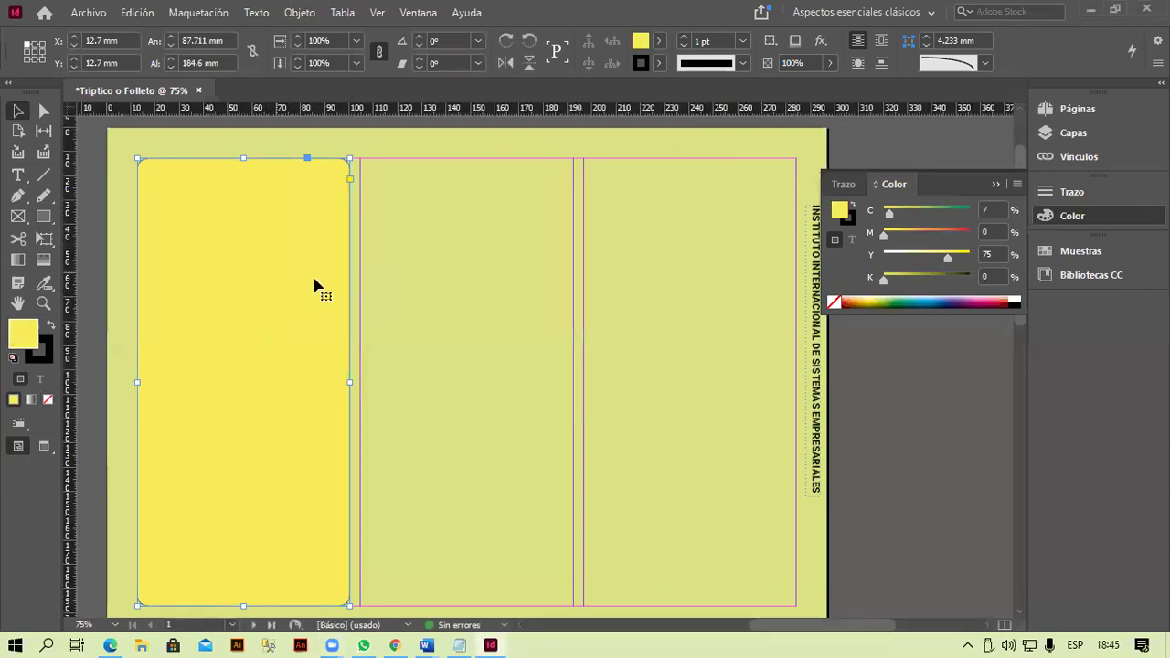
left_click(1070, 193)
left_click(891, 216)
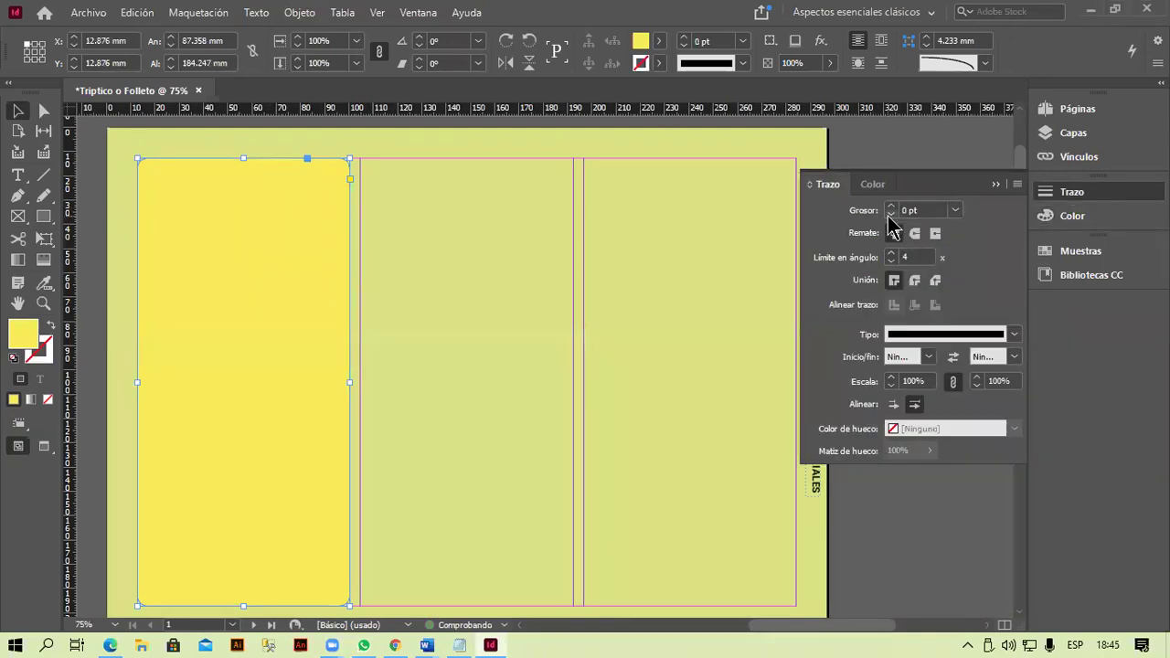
left_click(659, 63)
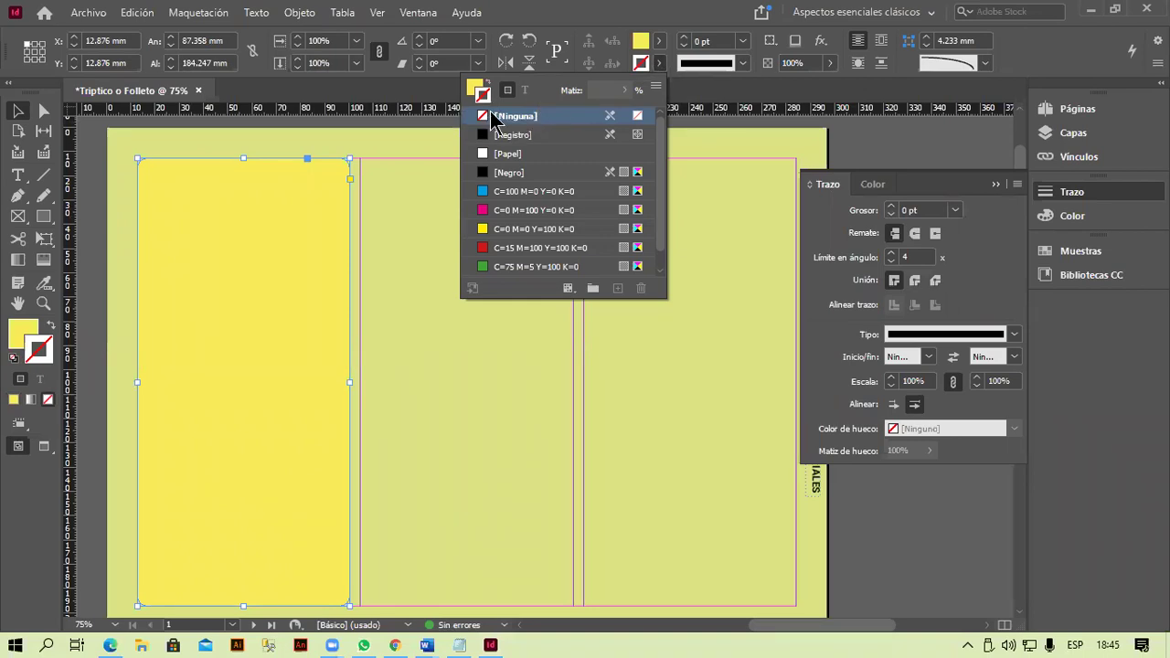
left_click(888, 144)
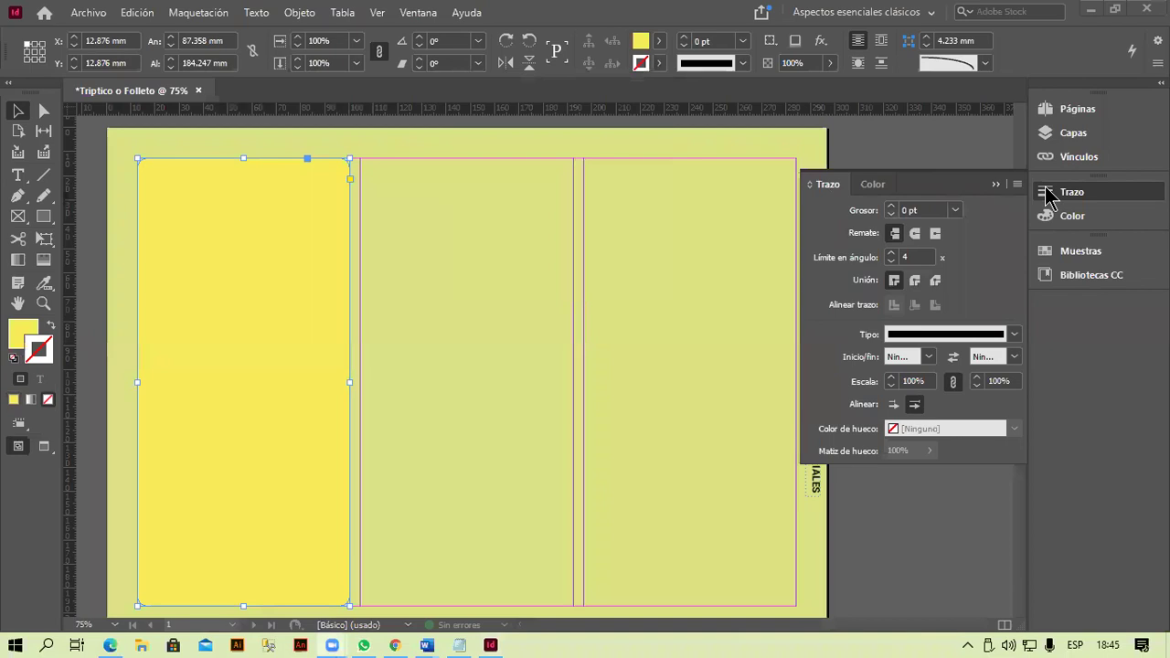
left_click(1070, 201)
left_click(1070, 193)
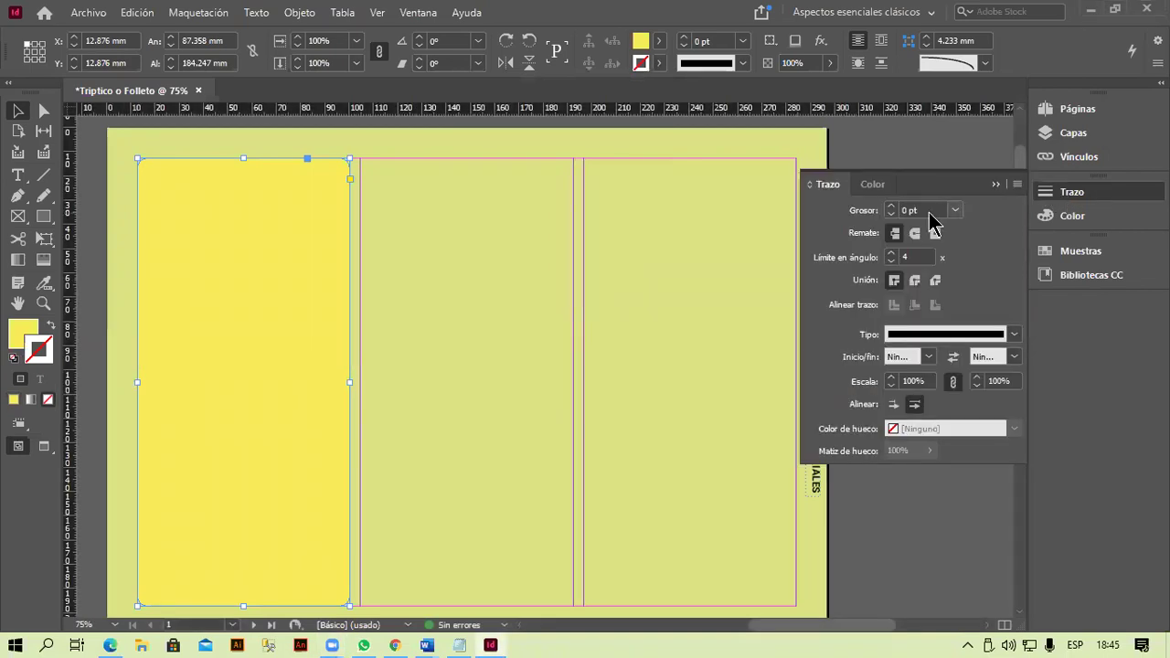
left_click(448, 366)
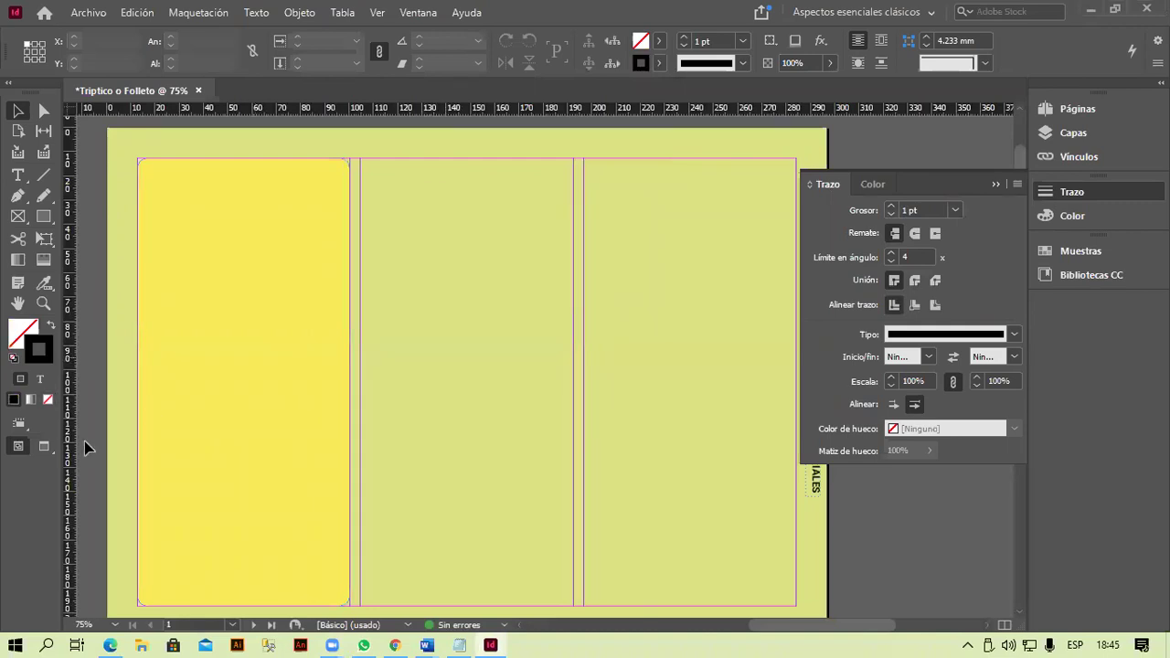
left_click(44, 446)
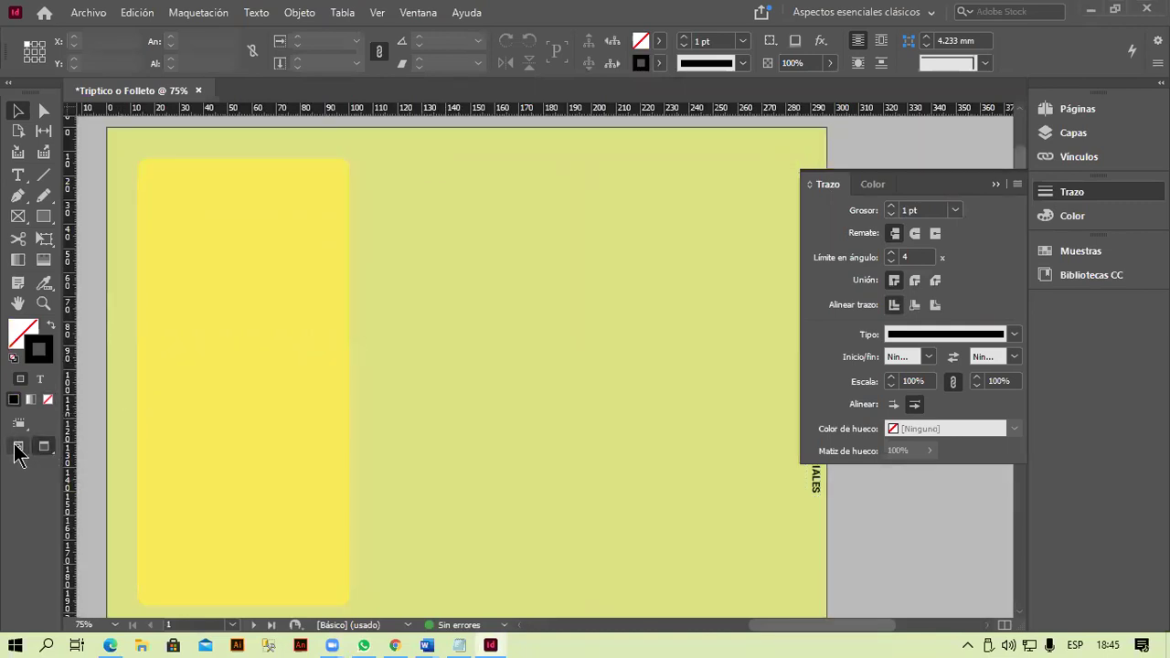
left_click(19, 446)
scroll(484, 355, "down", 1)
scroll(485, 355, "up", 1)
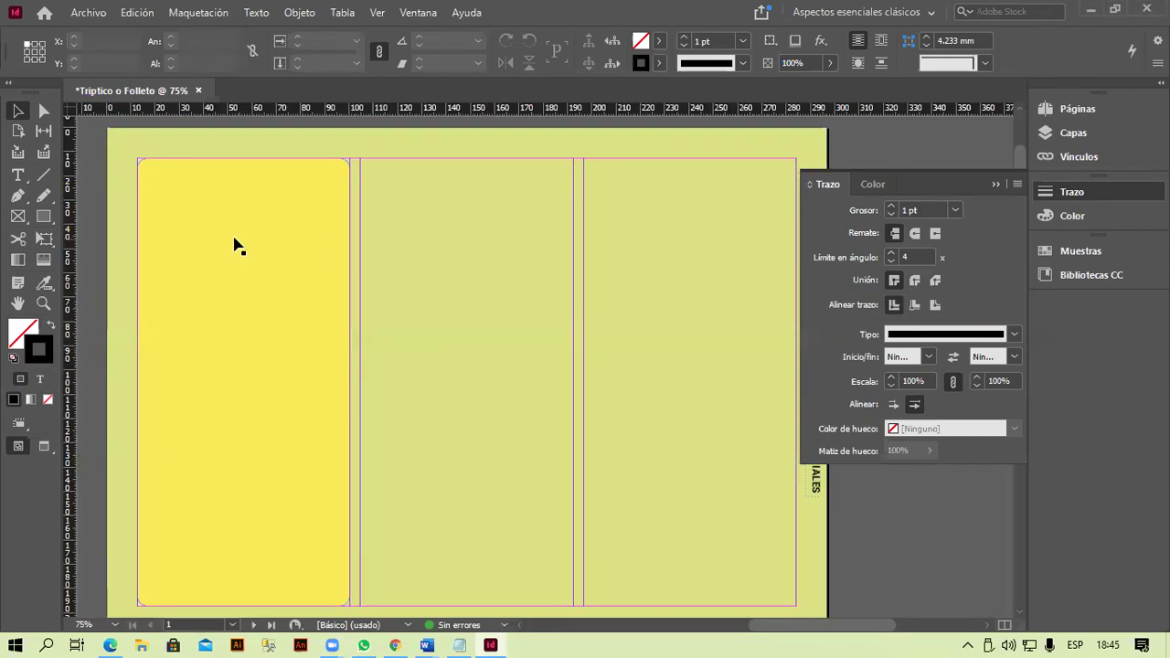
- Add a text frame about 80 × 13 mm at the top of the yellow panel, reading CARRERAS PROFESIONALES
left_click(20, 176)
left_click_drag(147, 170, 340, 200)
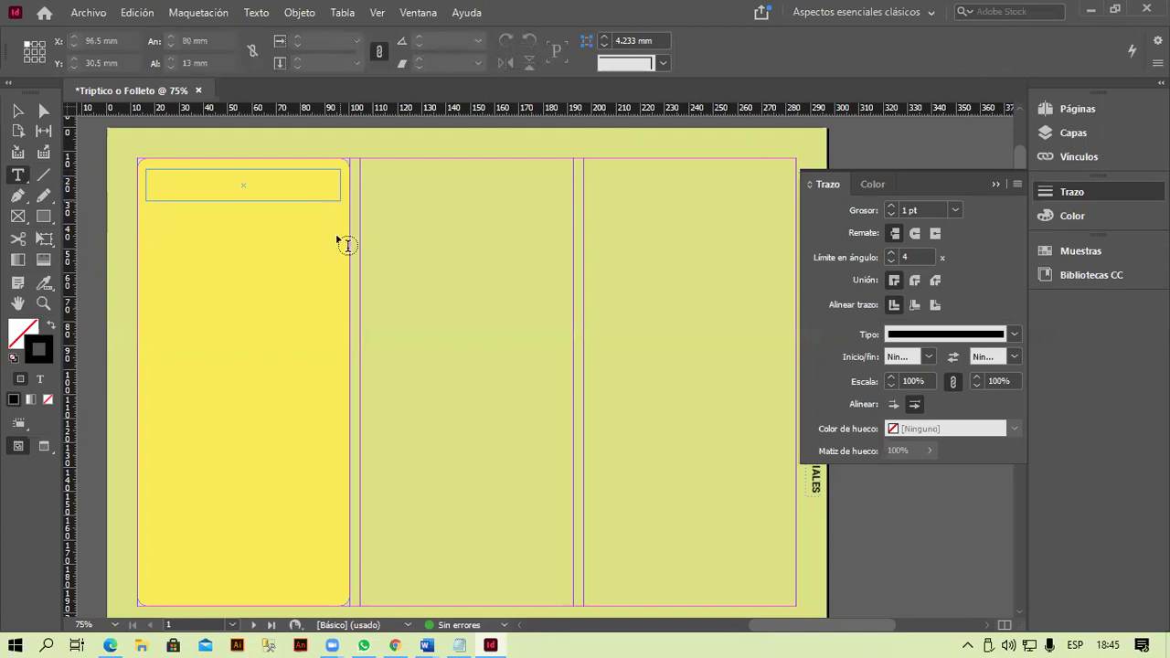
type("CAR")
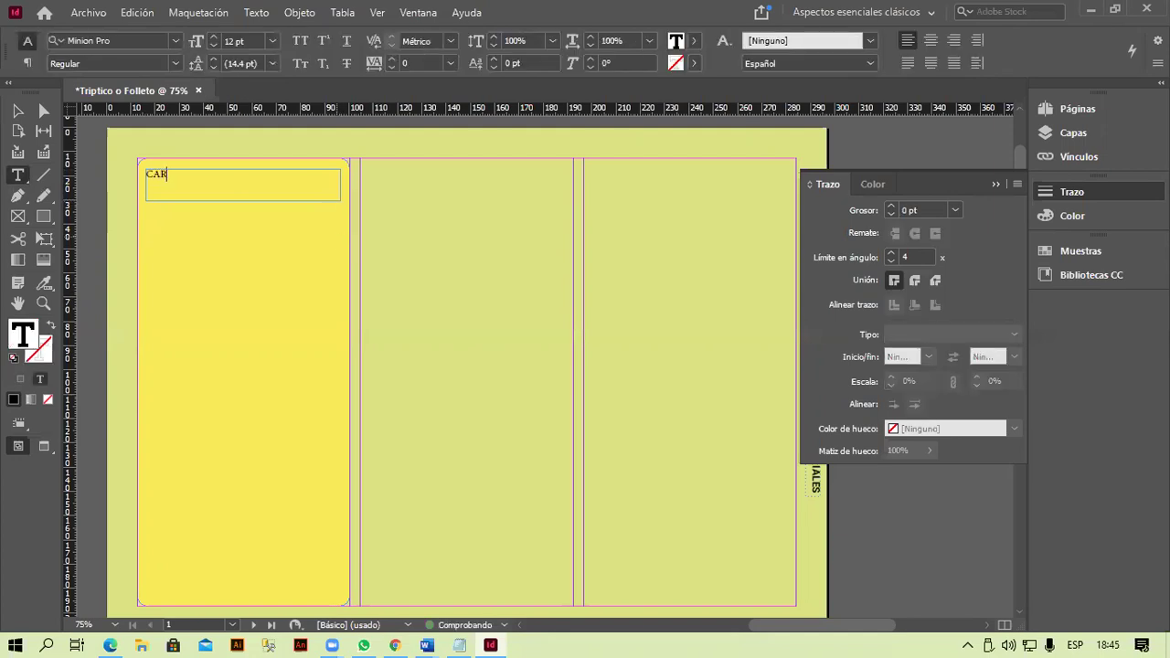
type("RERAS PROFESIONALES")
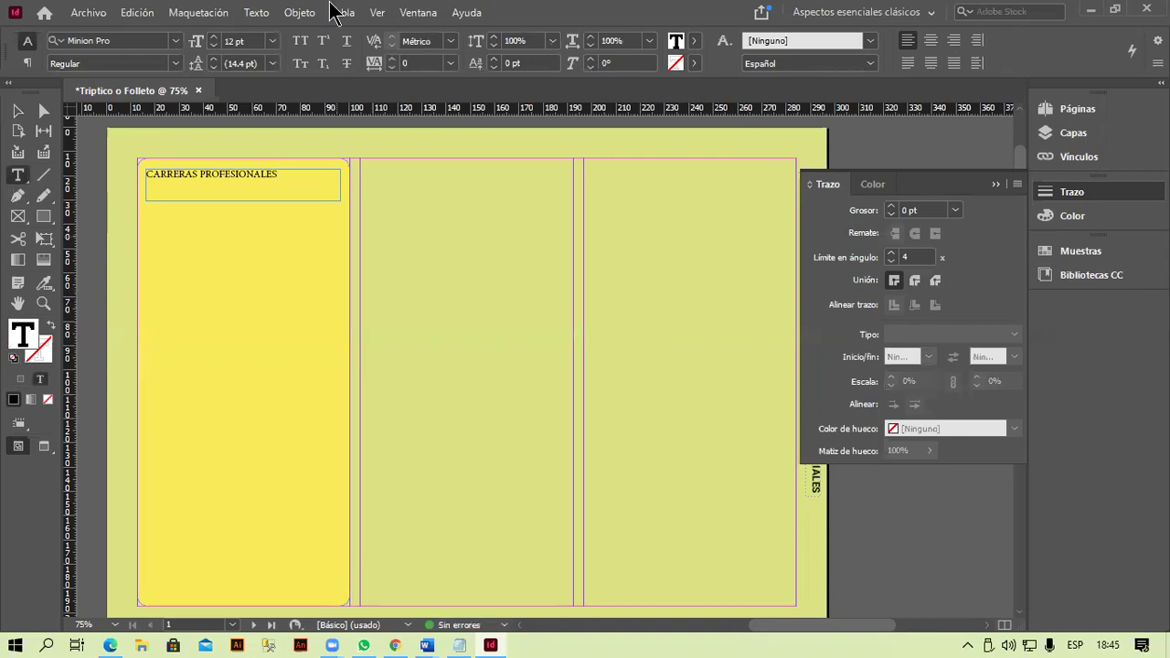
- Centre the CARRERAS PROFESIONALES heading and set it to 16 pt in the Bold Cond style
triple_click(229, 174)
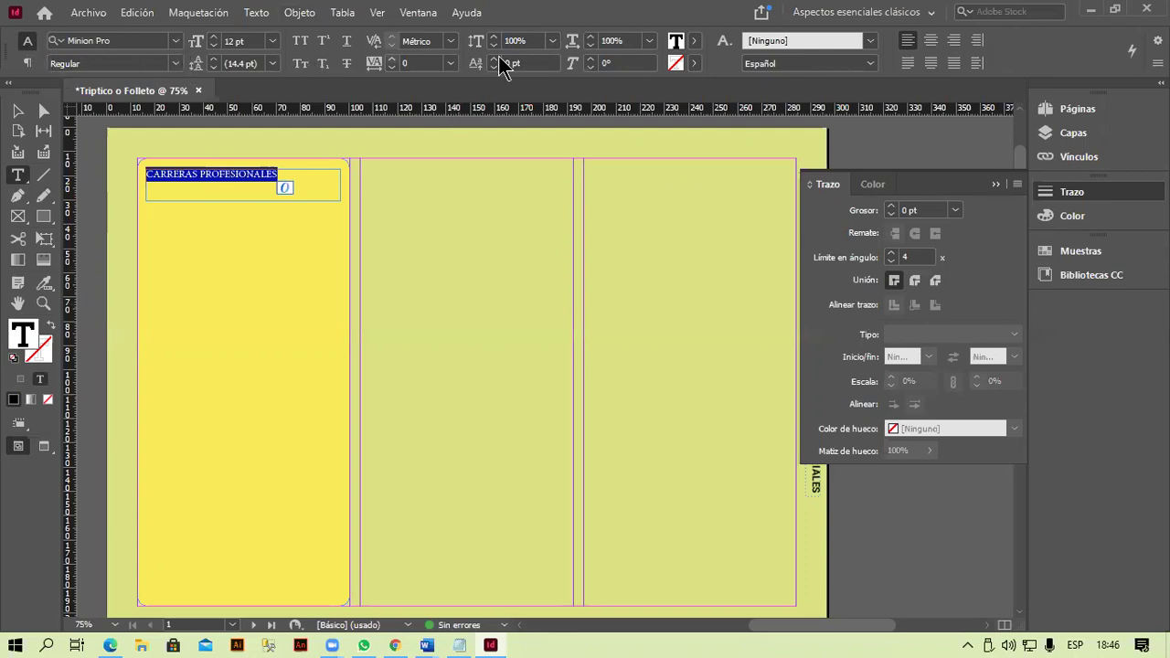
left_click(931, 41)
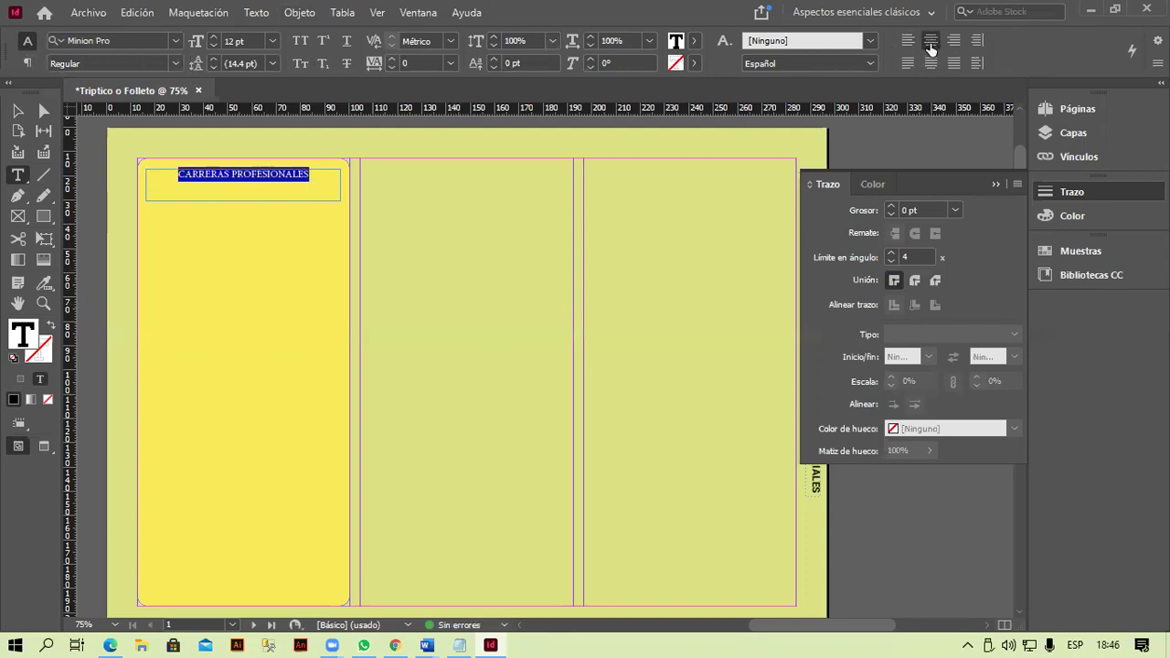
left_click(214, 37)
left_click(213, 37)
left_click(213, 36)
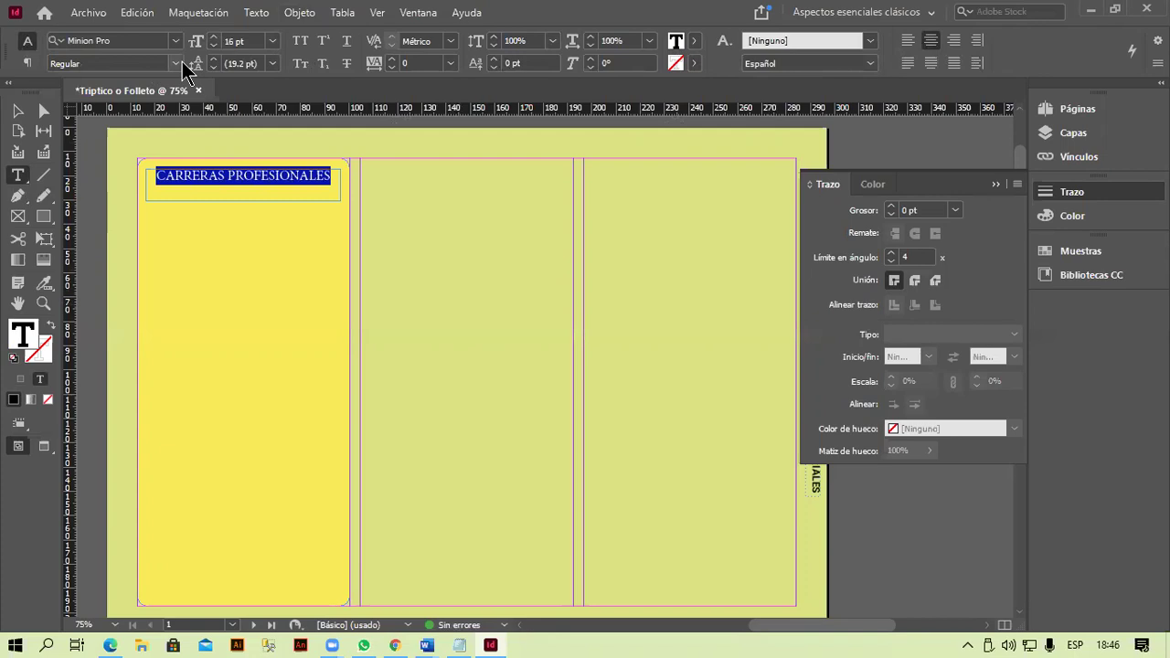
left_click(183, 62)
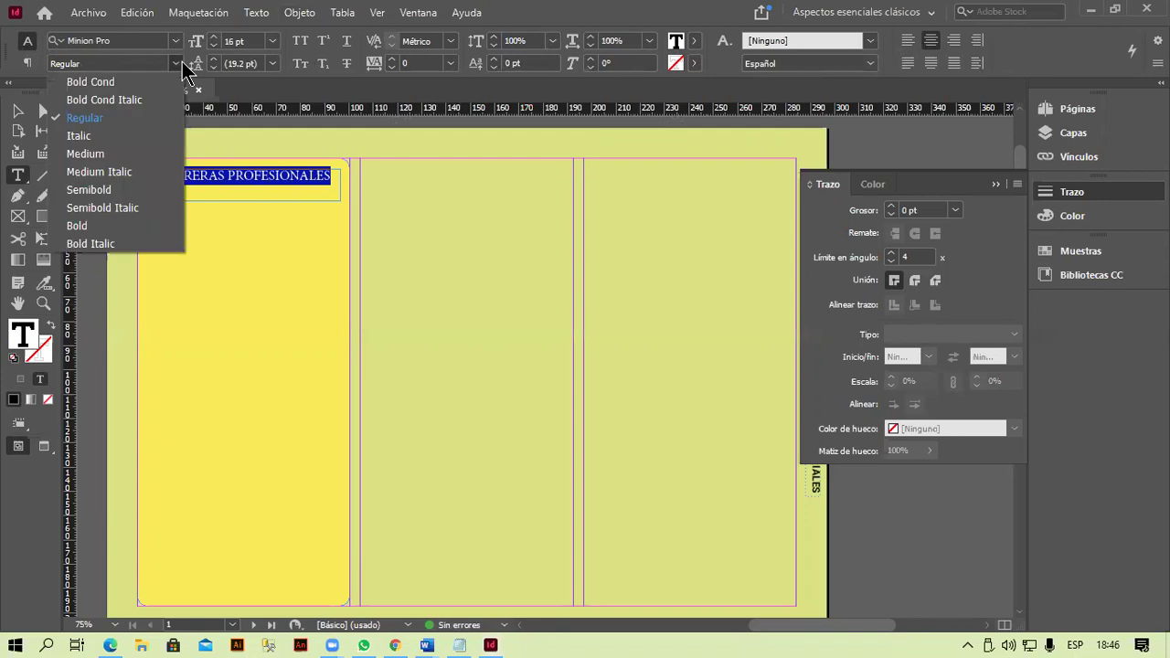
left_click(96, 83)
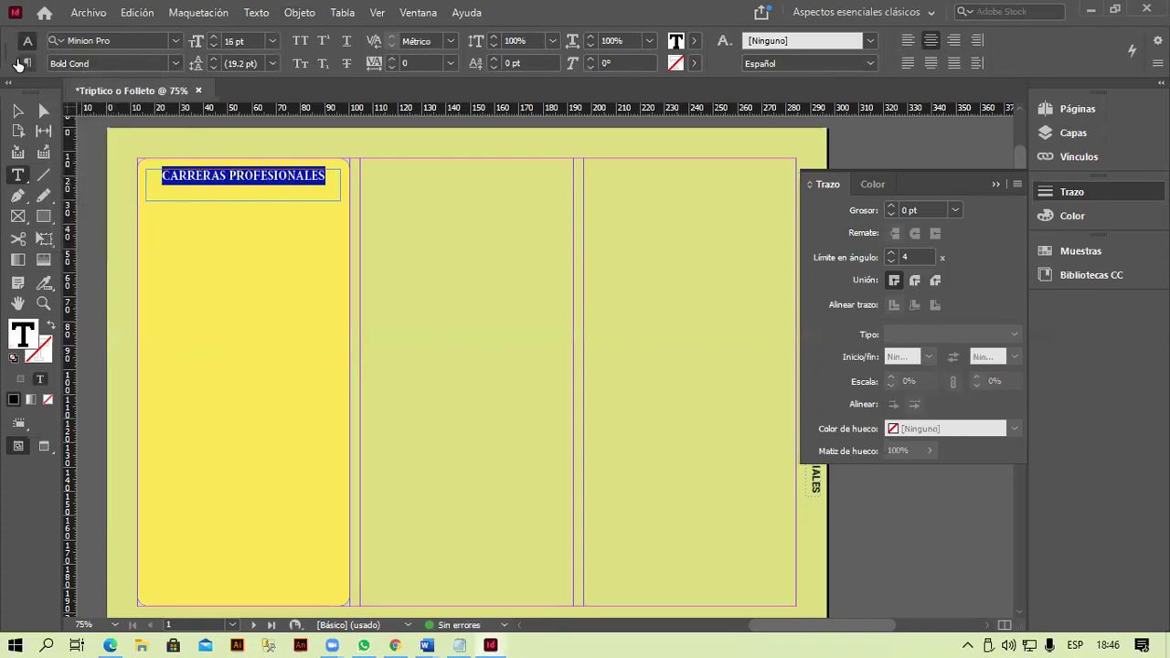
- Reduce the heading's text frame to about 6 mm high and deselect everything
left_click(17, 111)
left_click_drag(245, 200, 251, 187)
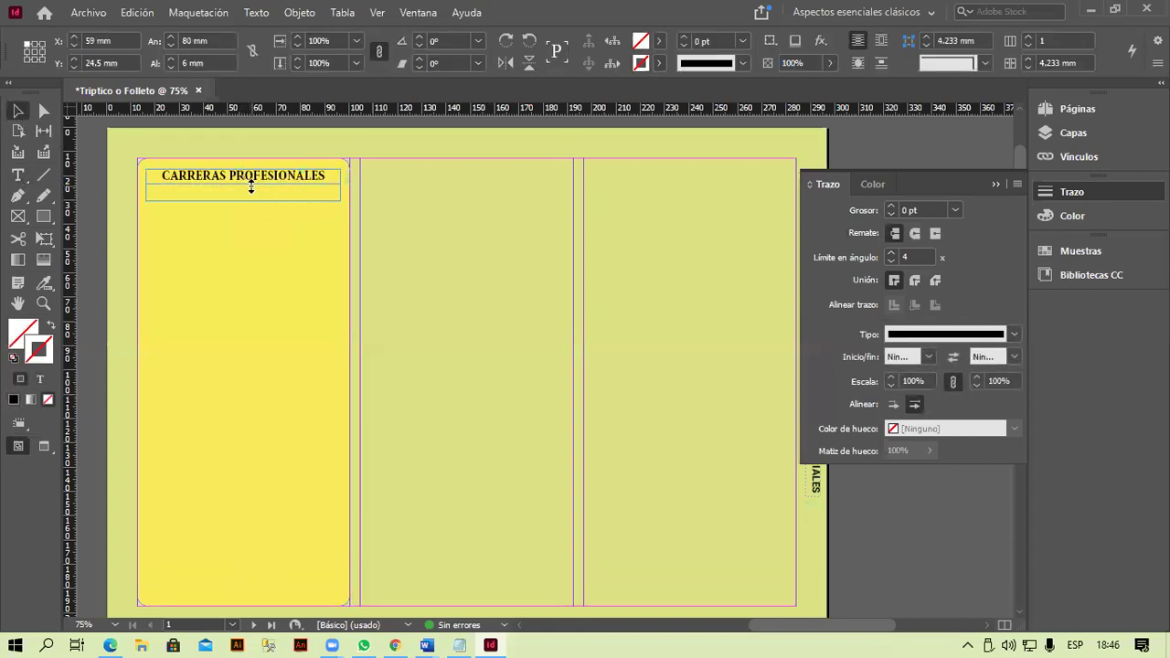
left_click(264, 240)
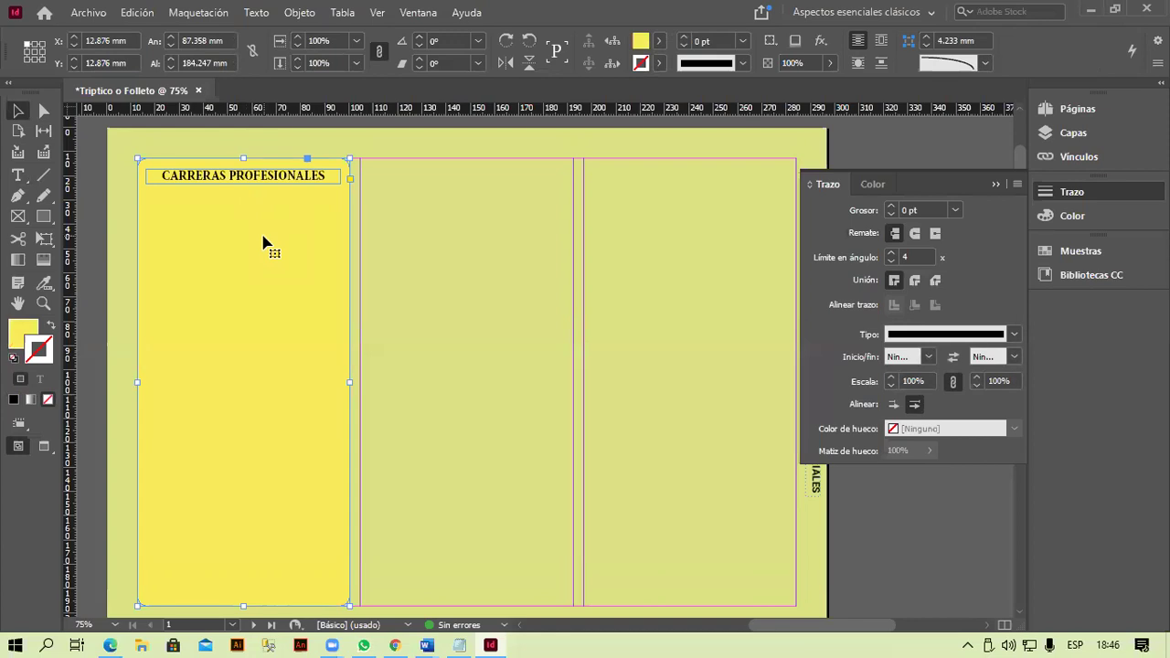
left_click(481, 284)
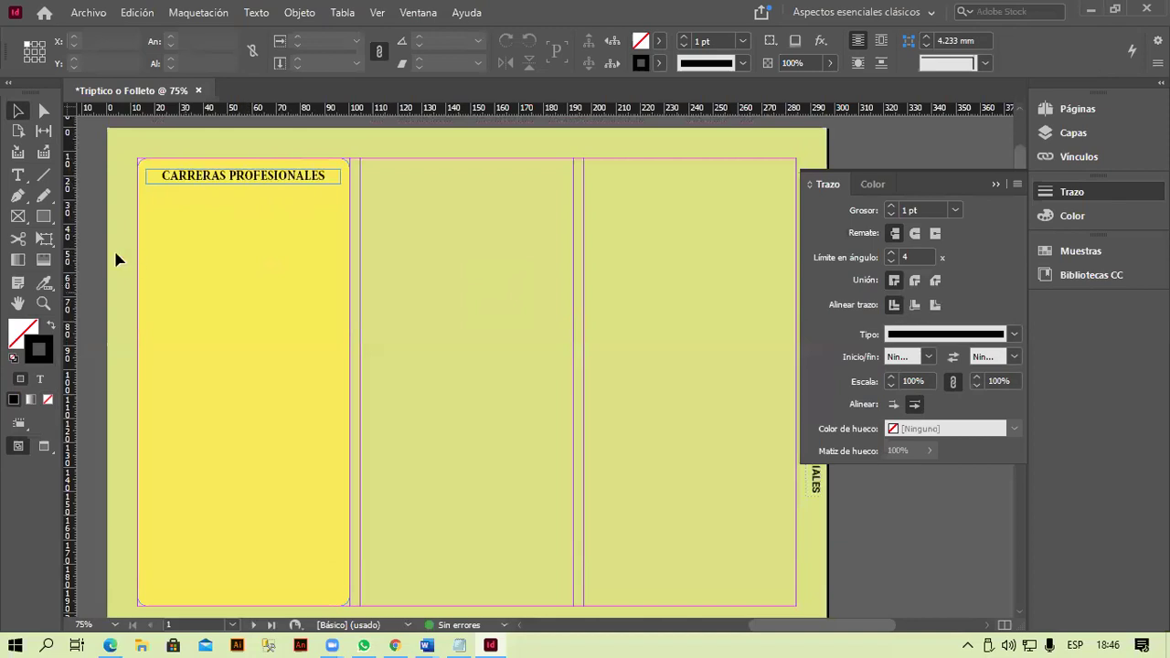
- Draw a text frame as wide as the first column below the heading and turn on bullets for its paragraphs
key("t")
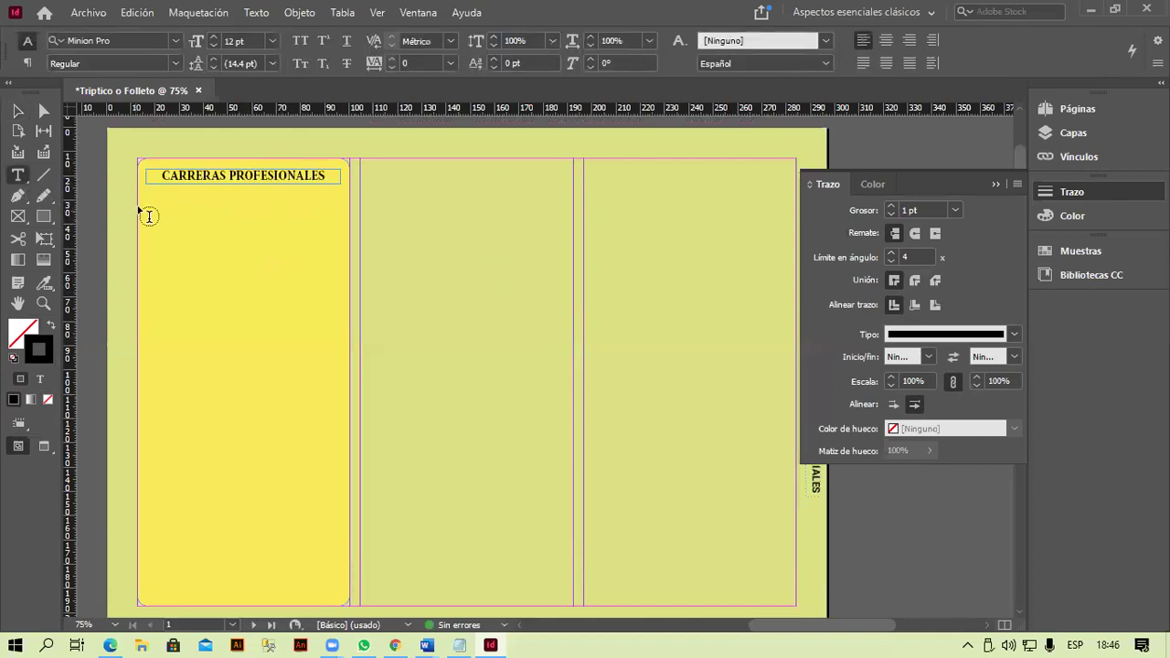
left_click_drag(139, 207, 350, 386)
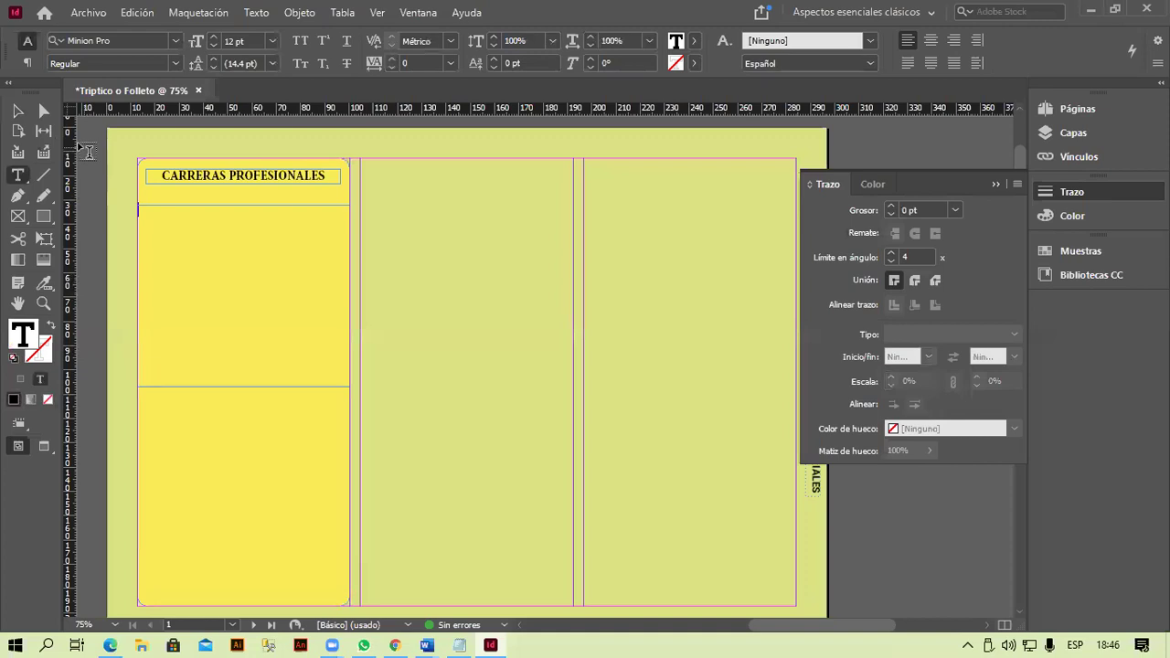
left_click(28, 63)
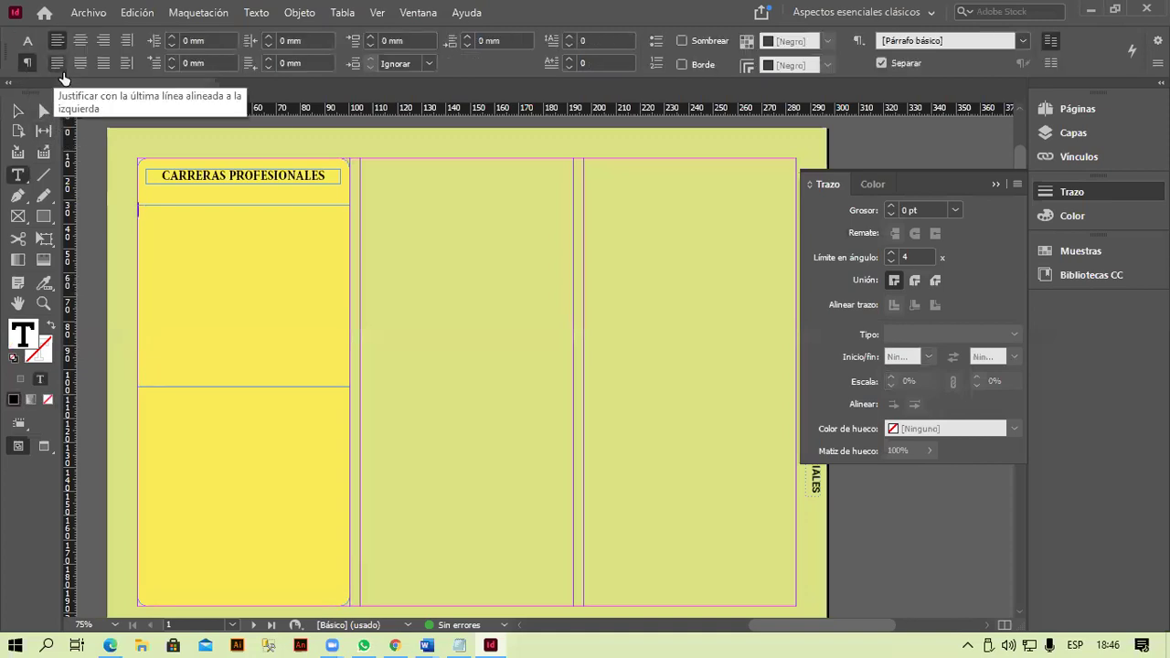
left_click(660, 48)
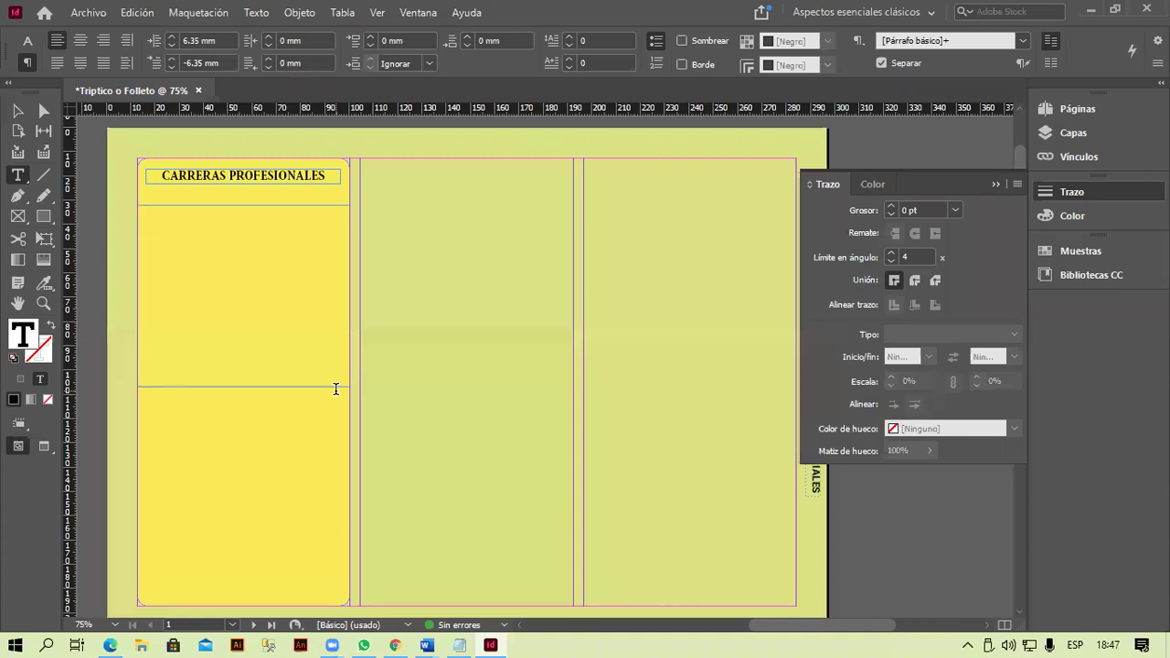
- Enter the first three bulleted list items: Ingeniería de Sistemas, Contabilidad and Negocios Internacionales
type("Ingenier")
key("BackSpace")
type("ría de ")
type("Sistenas")
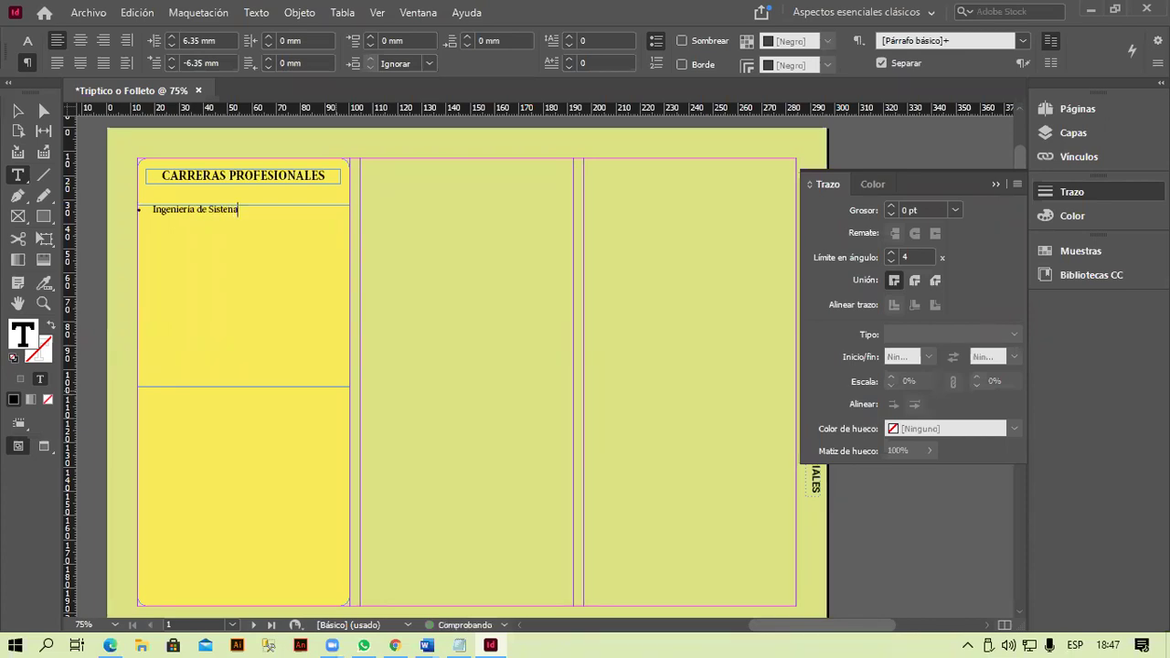
type("mas")
key("Return")
type("Contabilidad")
key("Return")
type("N")
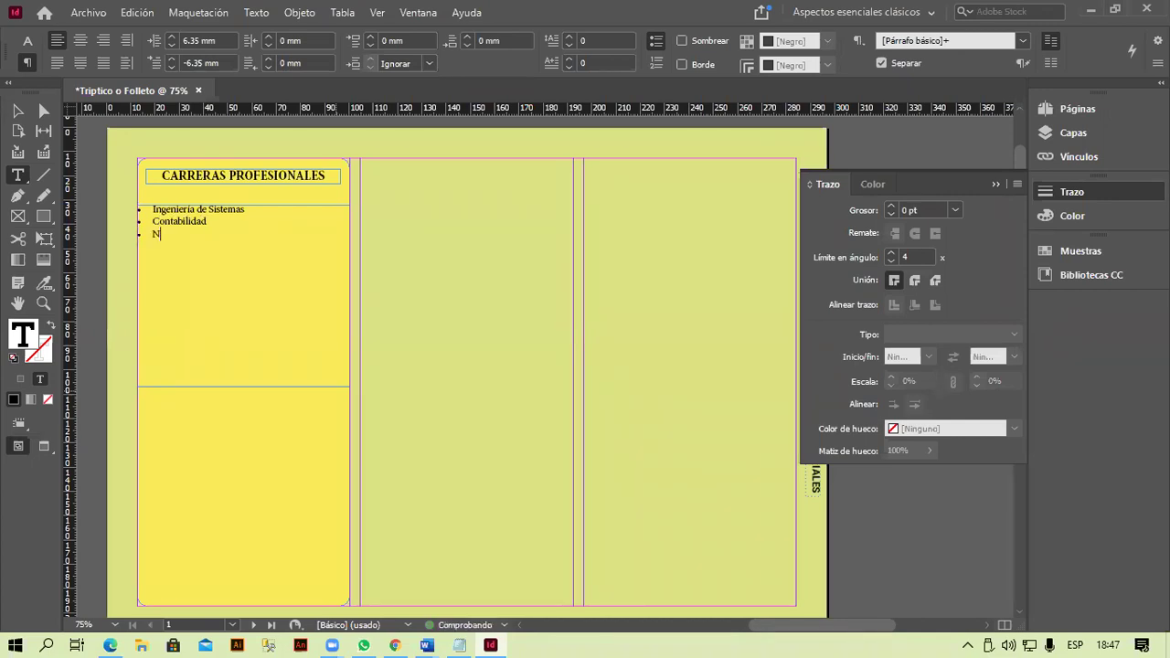
type("egocios I")
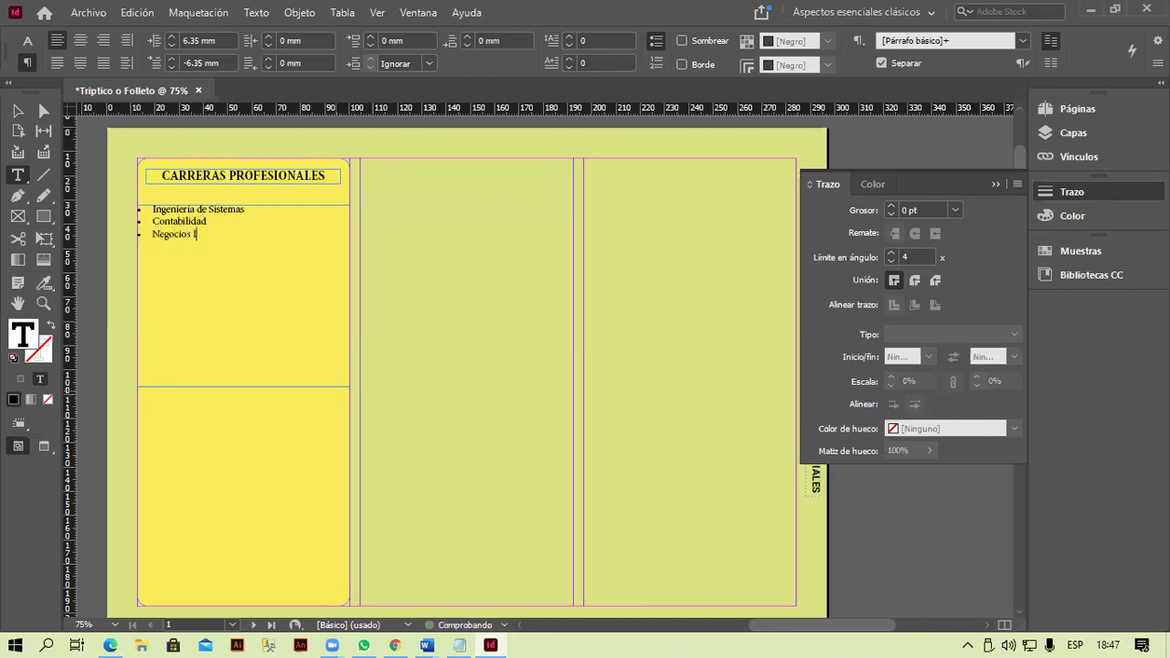
type("nternacionales")
key("Return")
- Add the bulleted items Medicima, Enfermeria and Arquitectura at the end of the list
type("medi")
key("BackSpace")
key("BackSpace")
type("Medicina ")
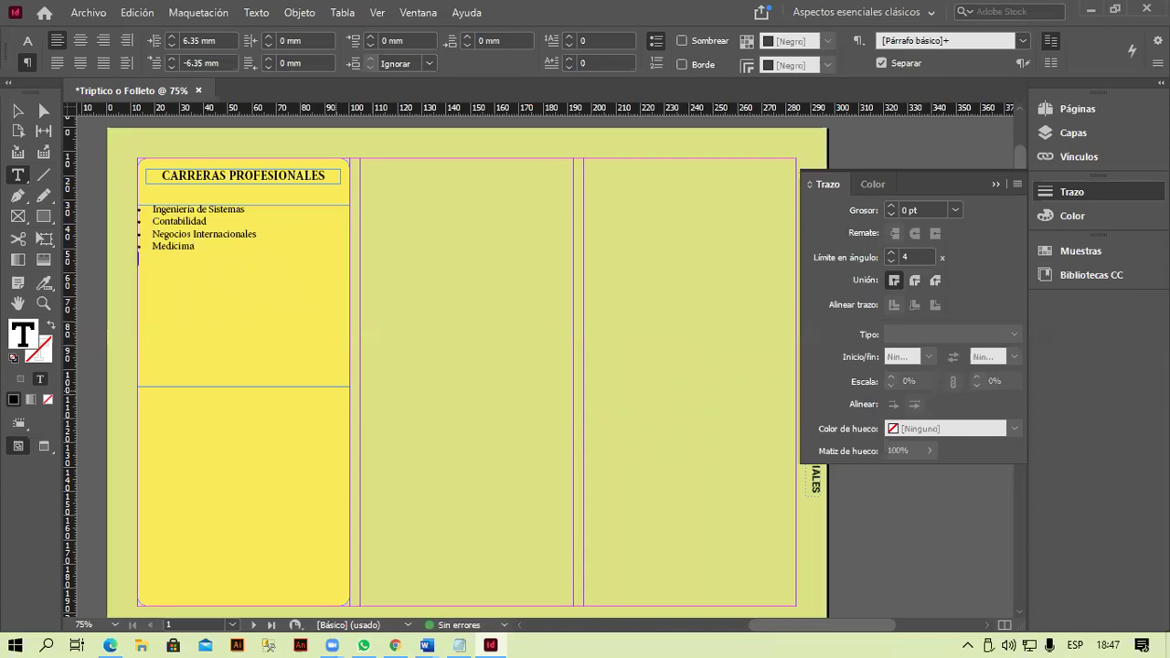
type("Enferme")
type("ria ")
type("Arq")
type("uitectura")
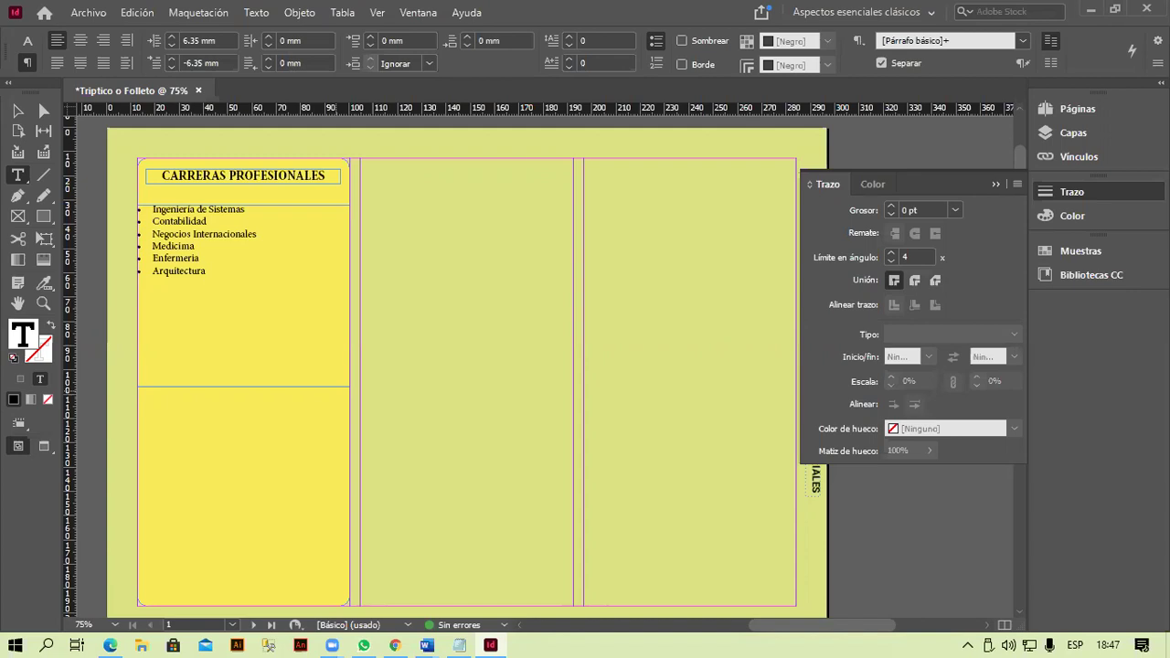
- Set the whole bulleted list to 20 pt in the Bold Cond style and deselect it
left_click_drag(227, 271, 203, 194)
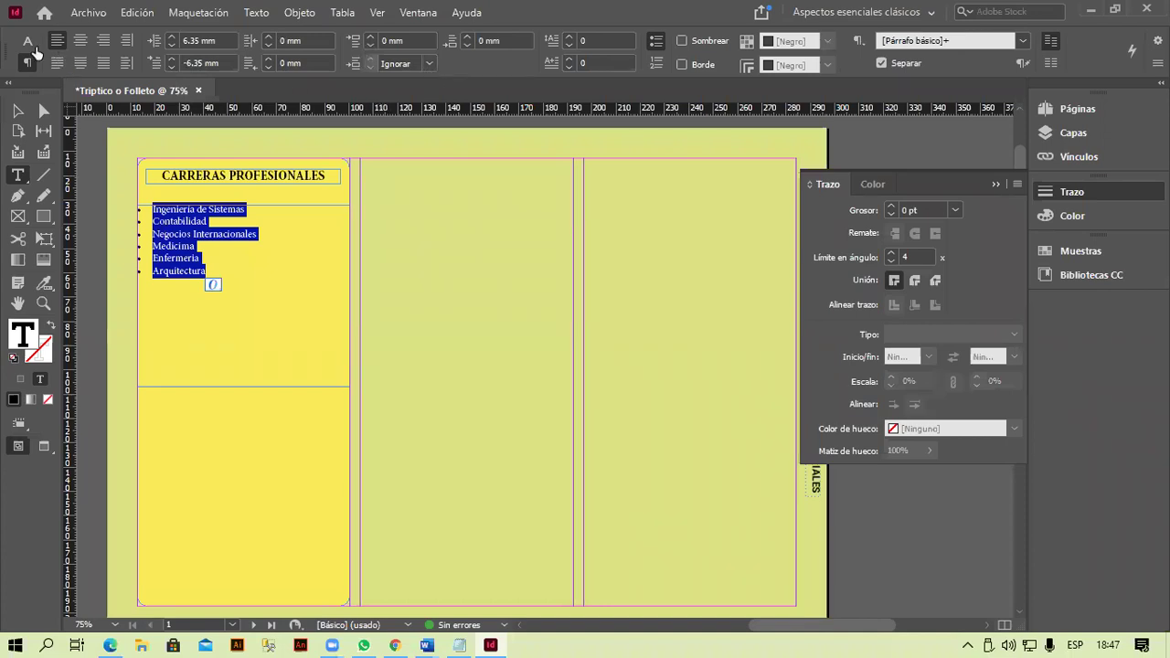
left_click(28, 41)
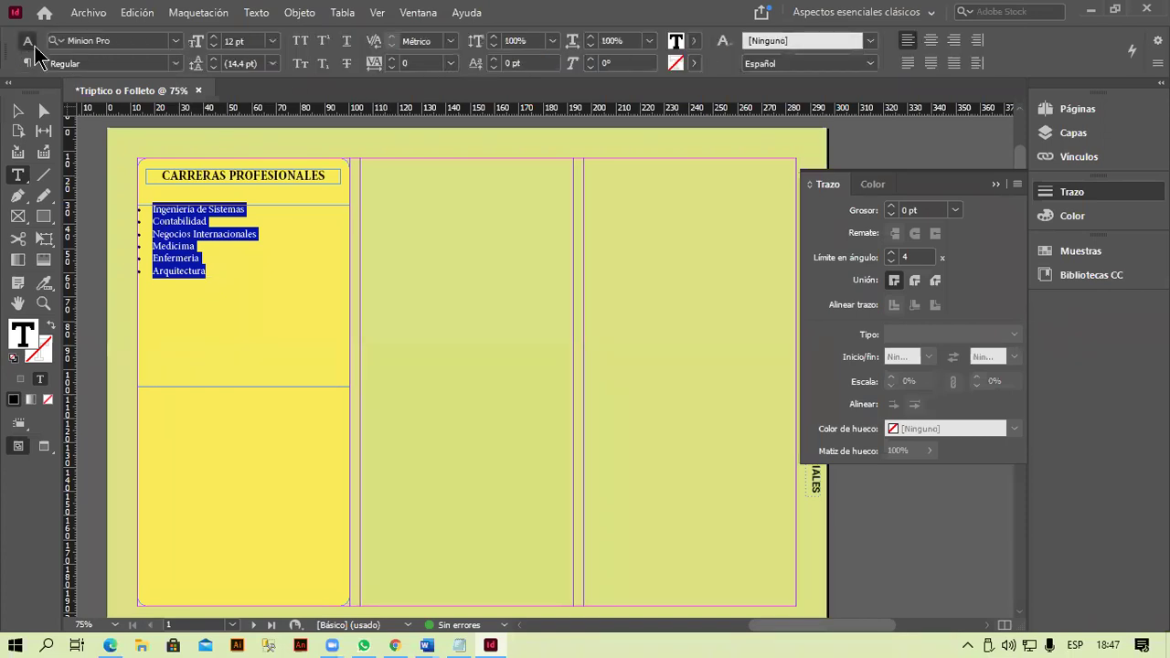
left_click(213, 37)
left_click(213, 37)
left_click(212, 36)
left_click(213, 37)
left_click(213, 36)
left_click(213, 37)
left_click(213, 37)
left_click(213, 36)
left_click(175, 63)
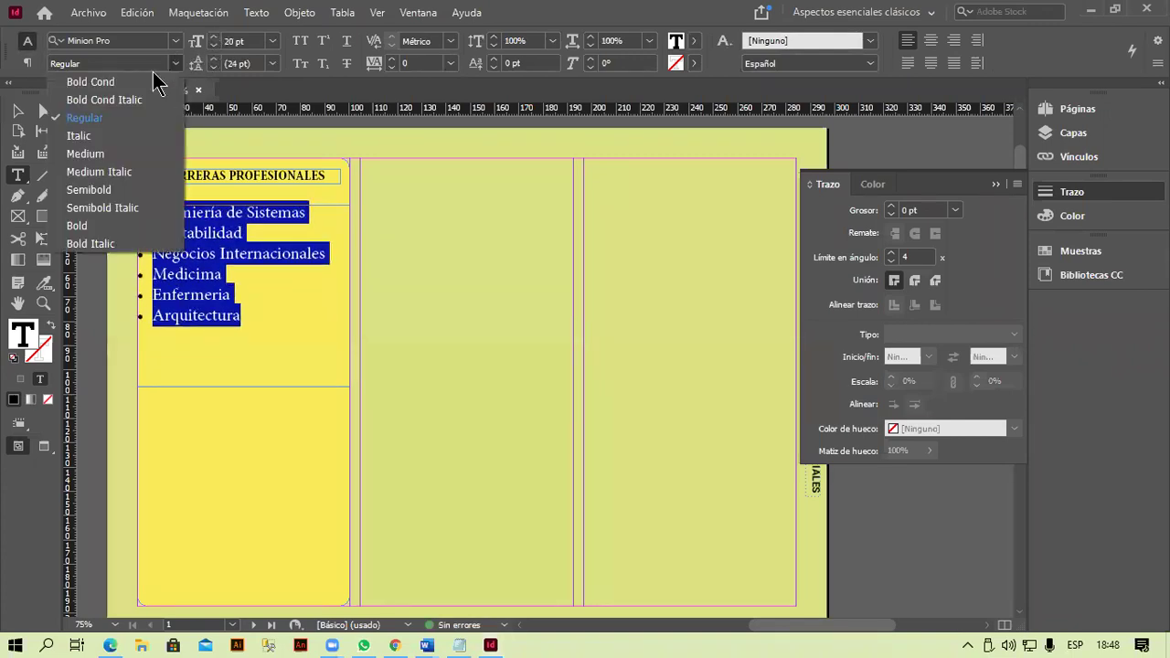
left_click(97, 87)
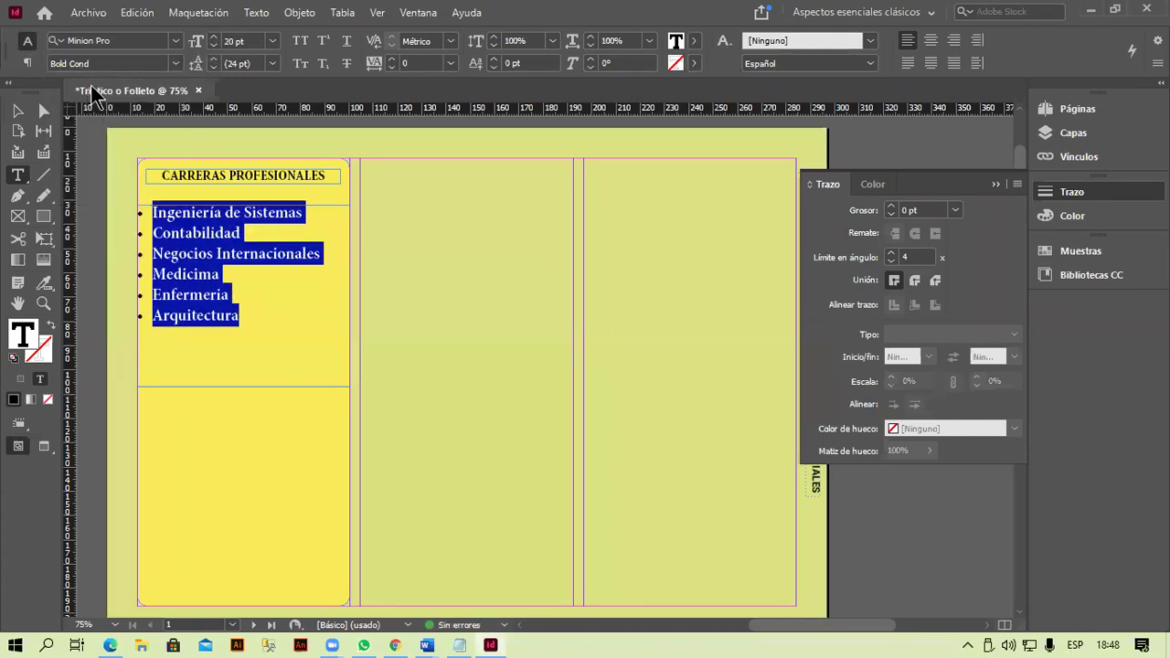
left_click(20, 111)
left_click(427, 218)
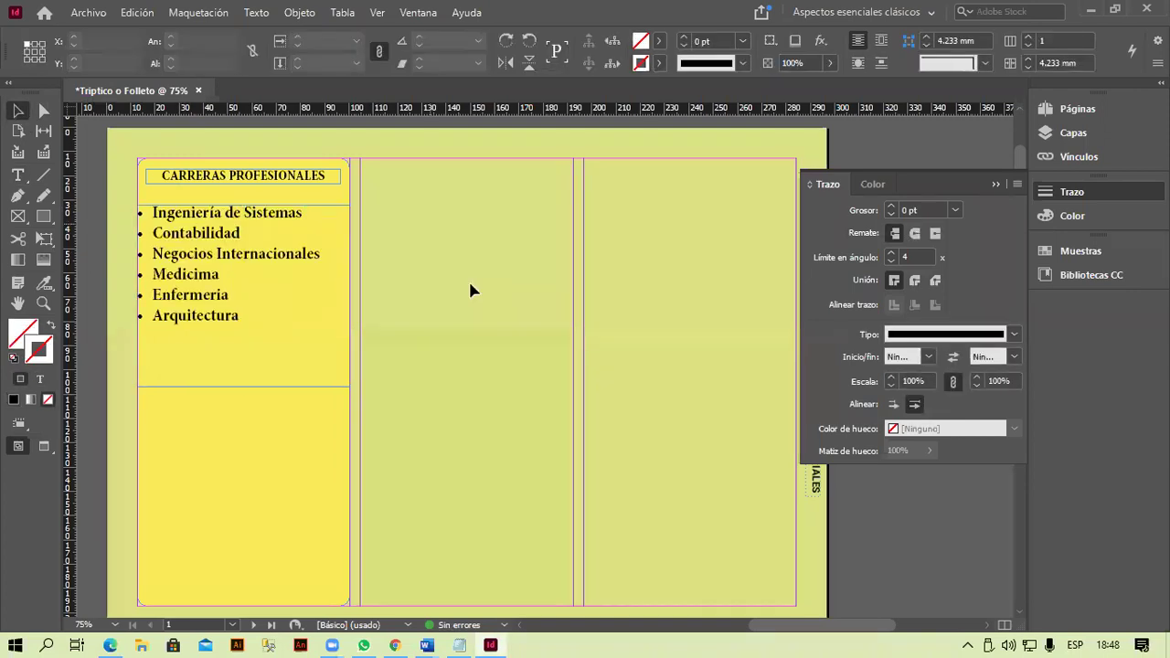
- Change the font of all the bulleted list text to Roboto Black
scroll(468, 279, "down", 2)
scroll(455, 346, "up", 2)
left_click(351, 357)
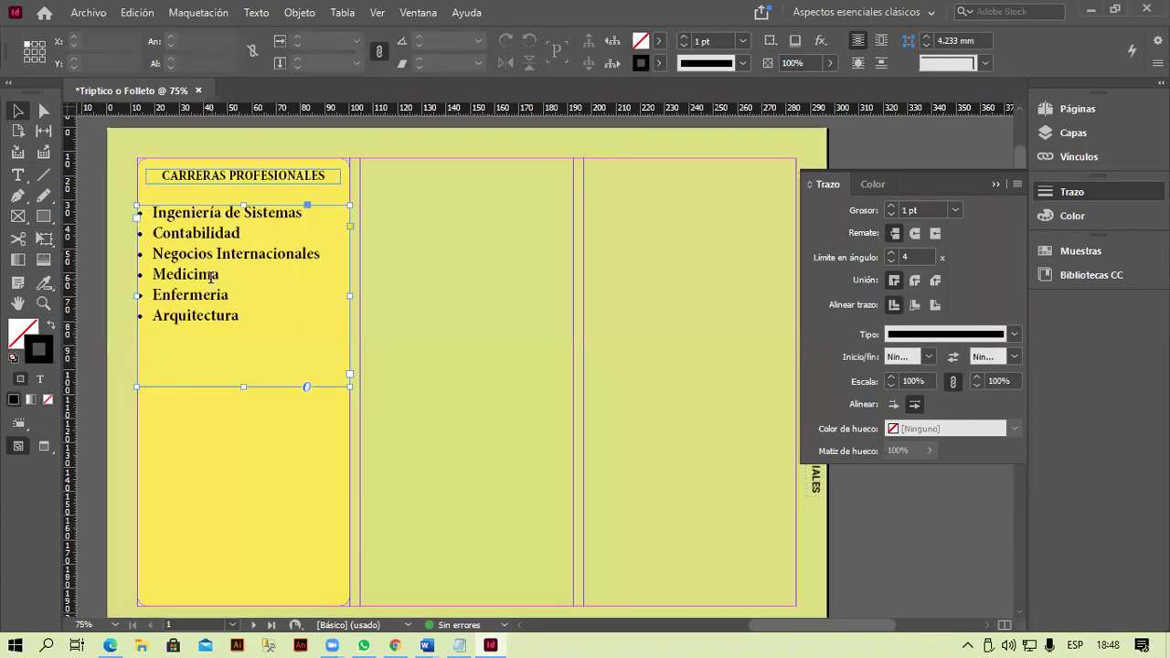
double_click(211, 223)
key("ctrl+a")
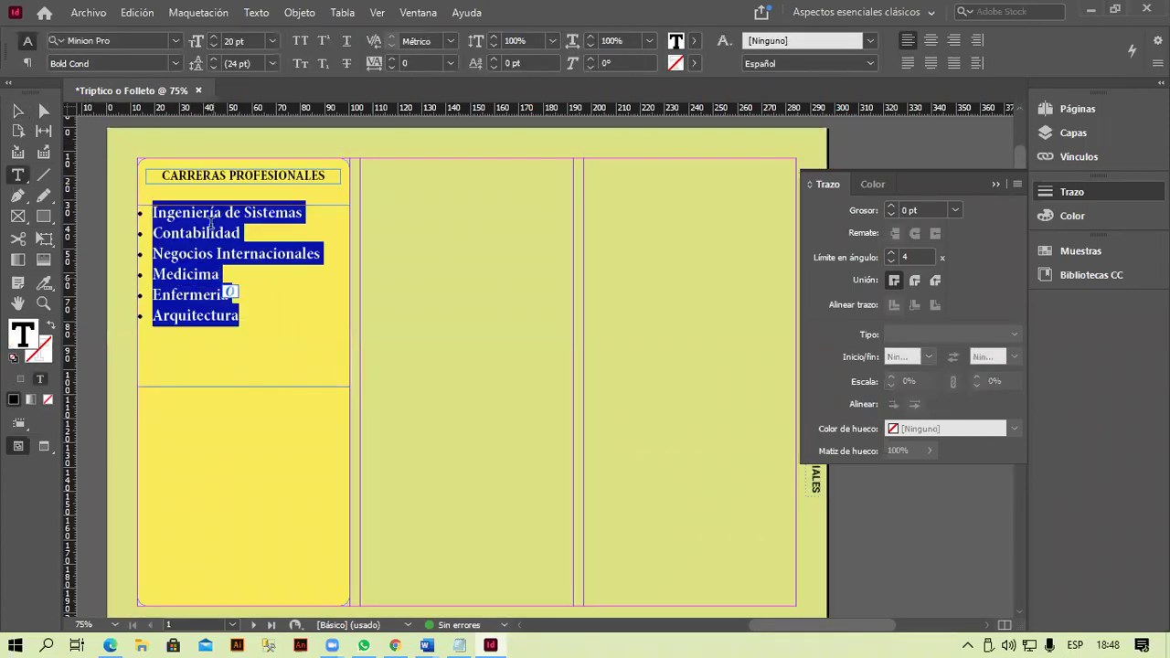
left_click(176, 42)
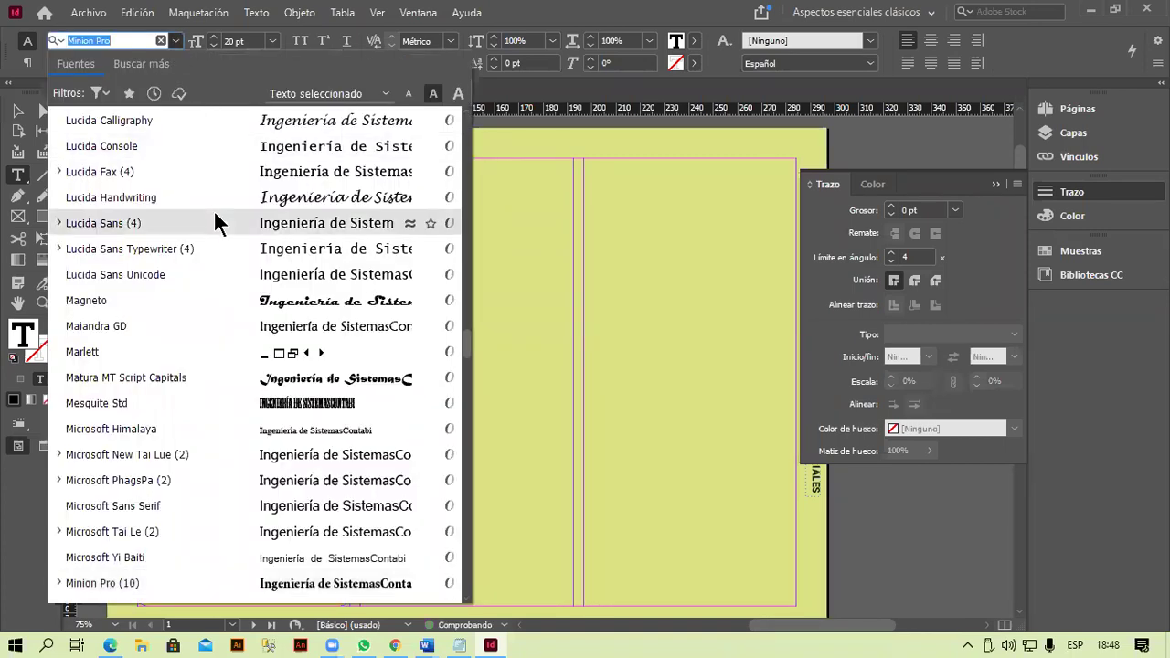
scroll(214, 202, "down", 2)
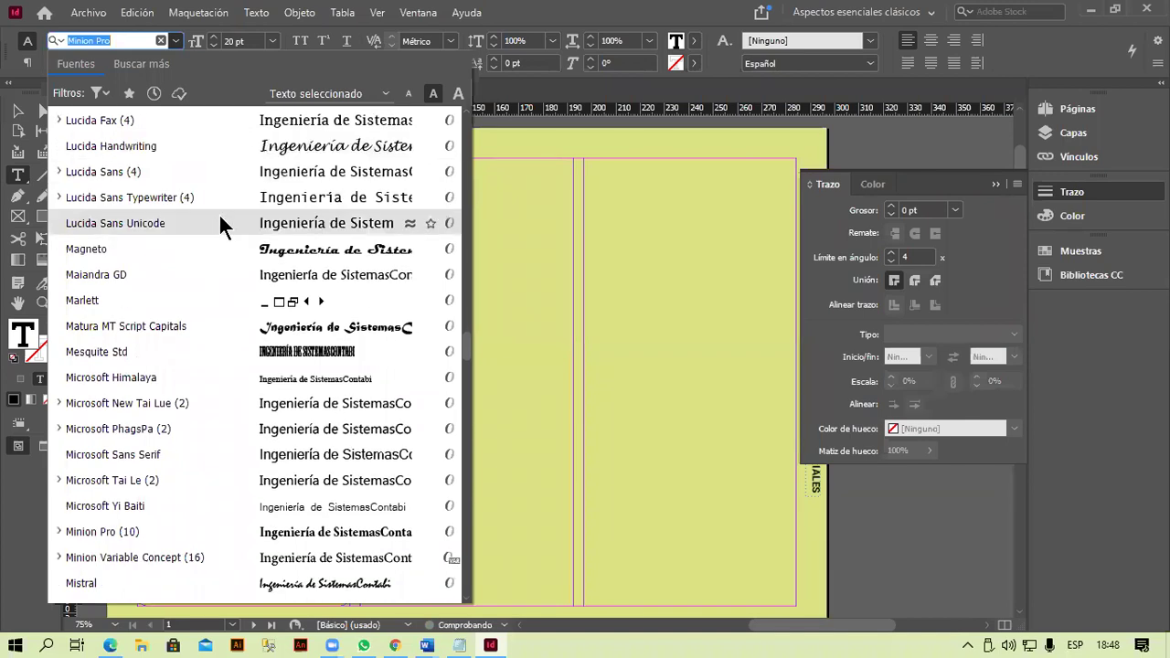
scroll(222, 228, "down", 2)
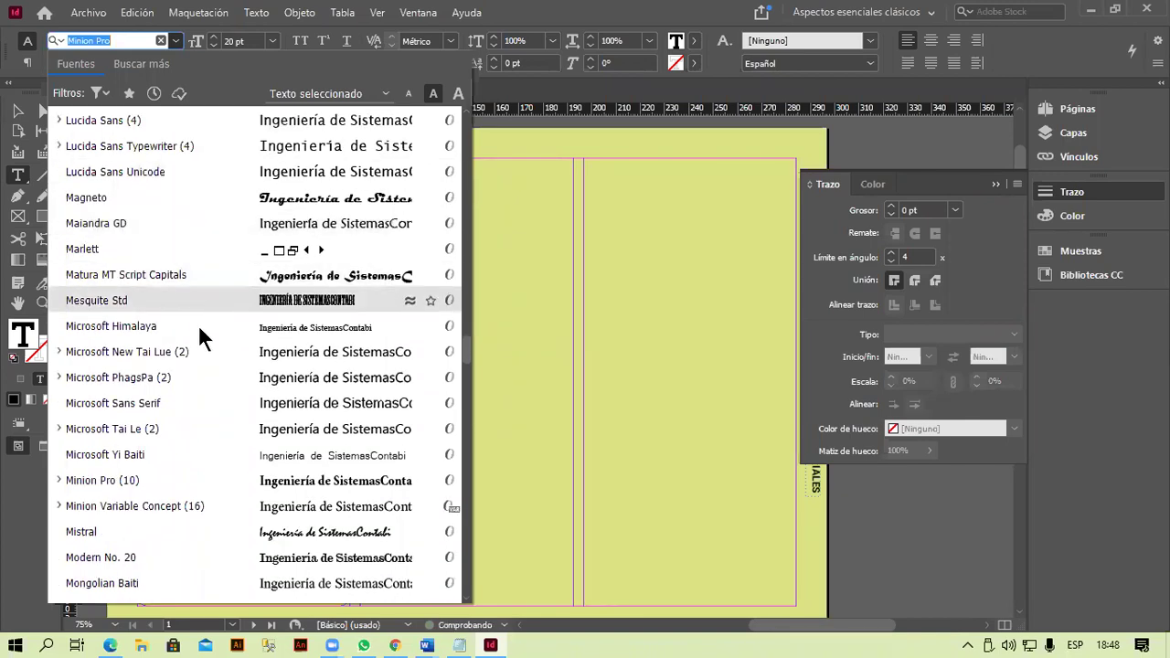
scroll(198, 338, "down", 4)
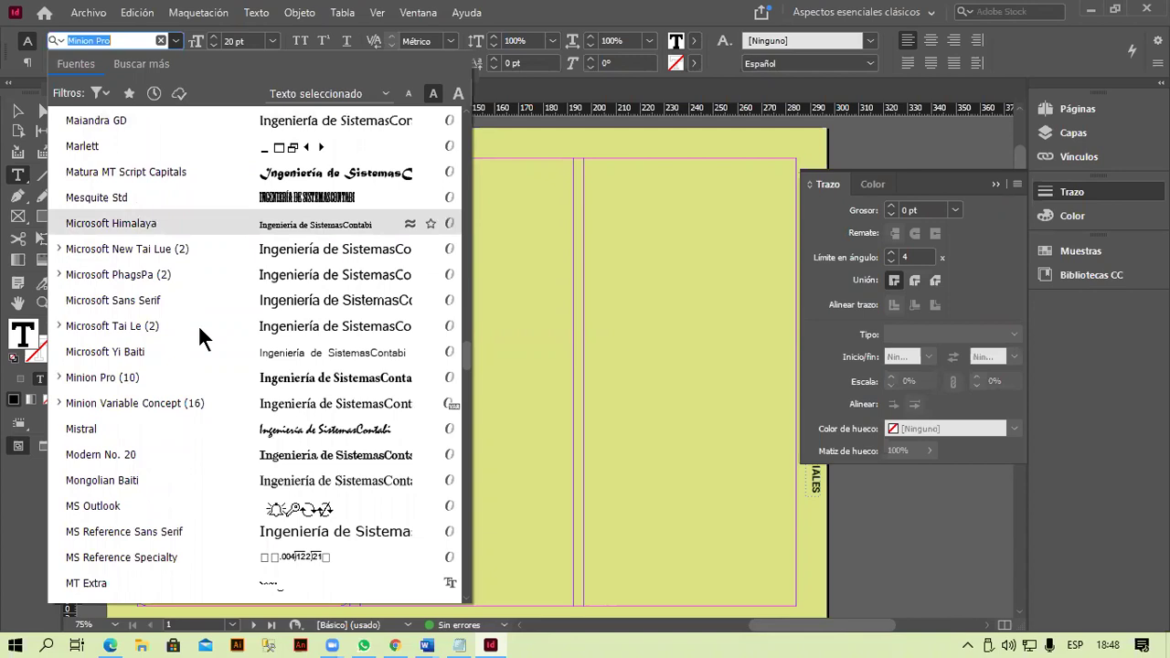
scroll(199, 327, "down", 7)
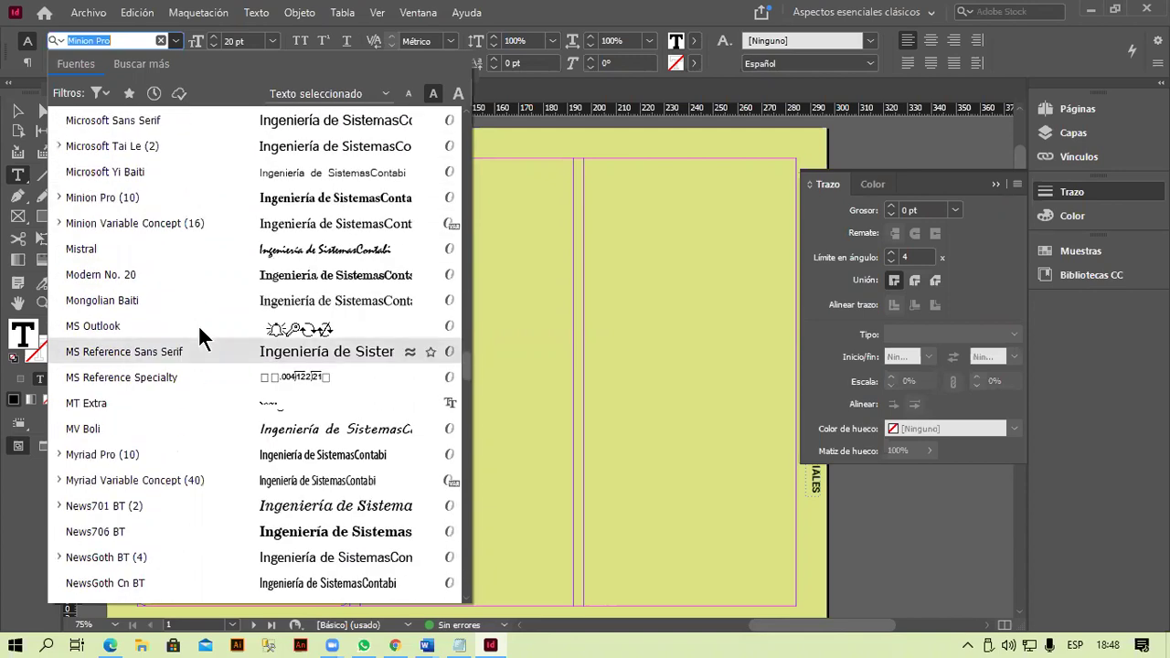
scroll(198, 324, "down", 5)
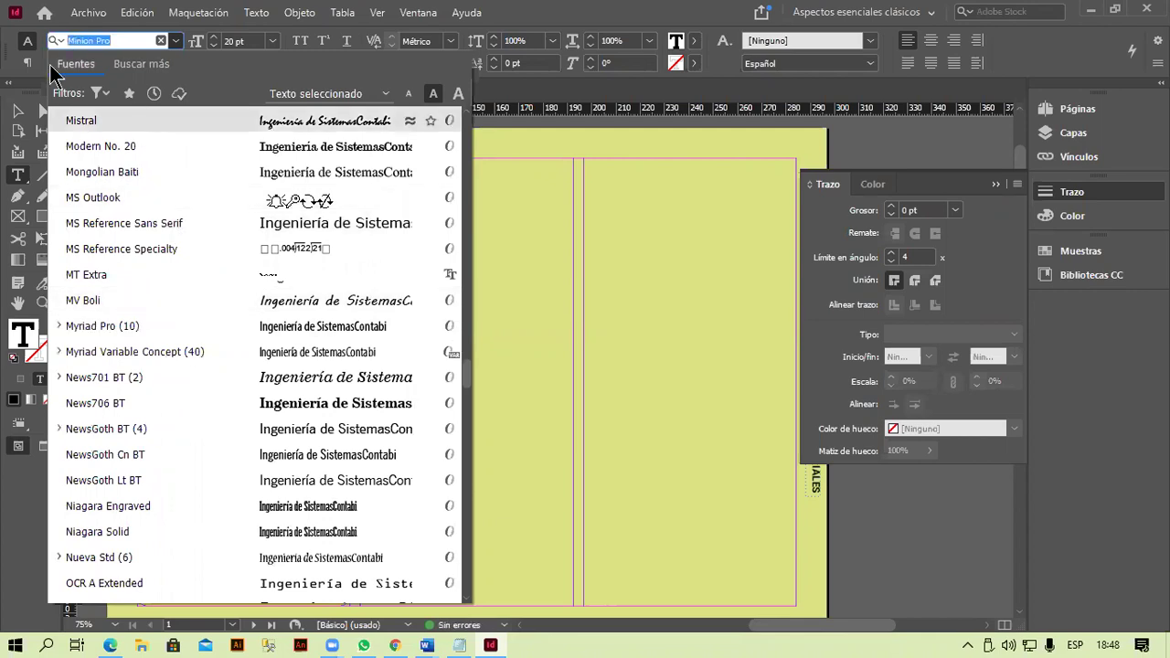
type("robo")
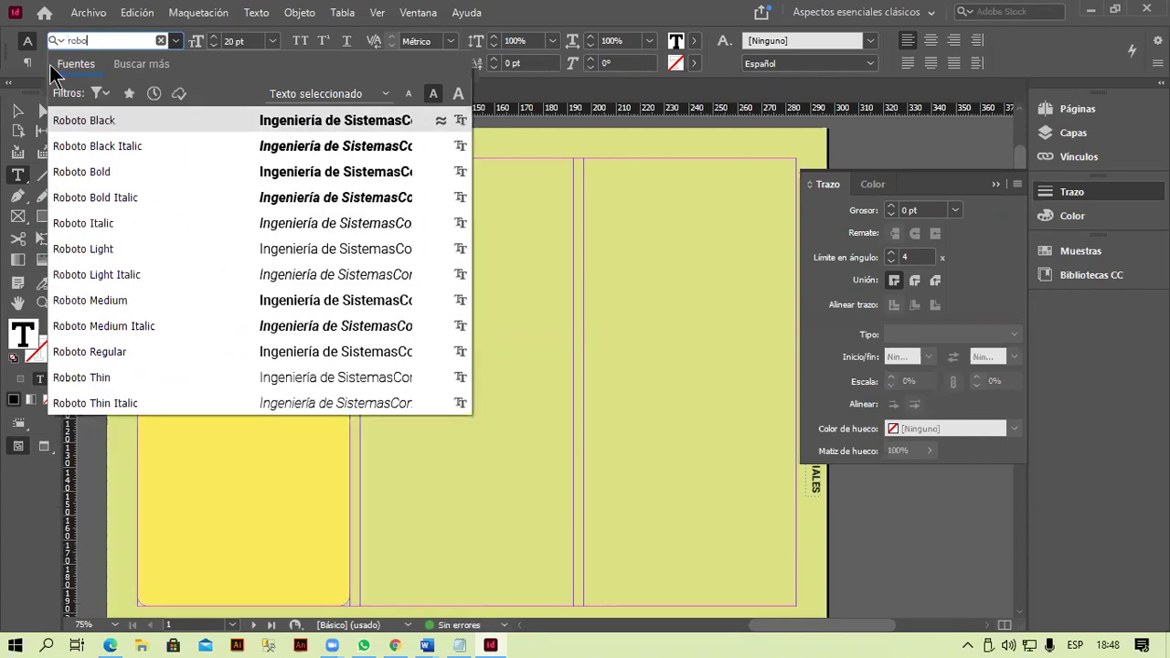
left_click(73, 120)
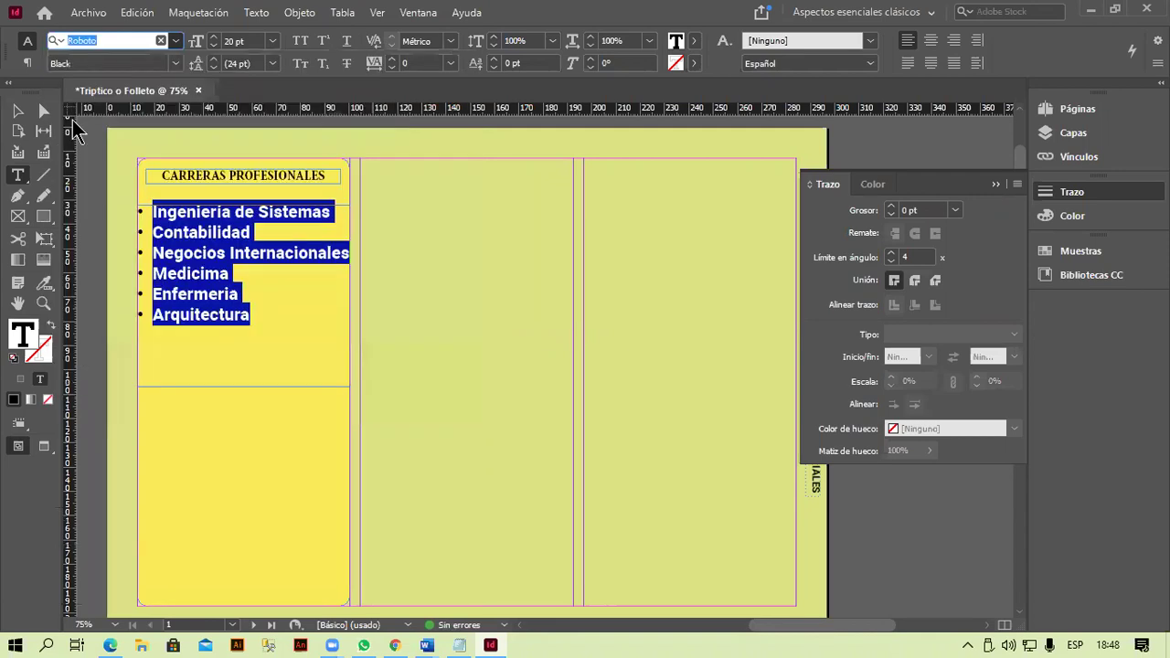
- Try the Thin style on the bulleted list text, and set it to Regular
left_click(174, 41)
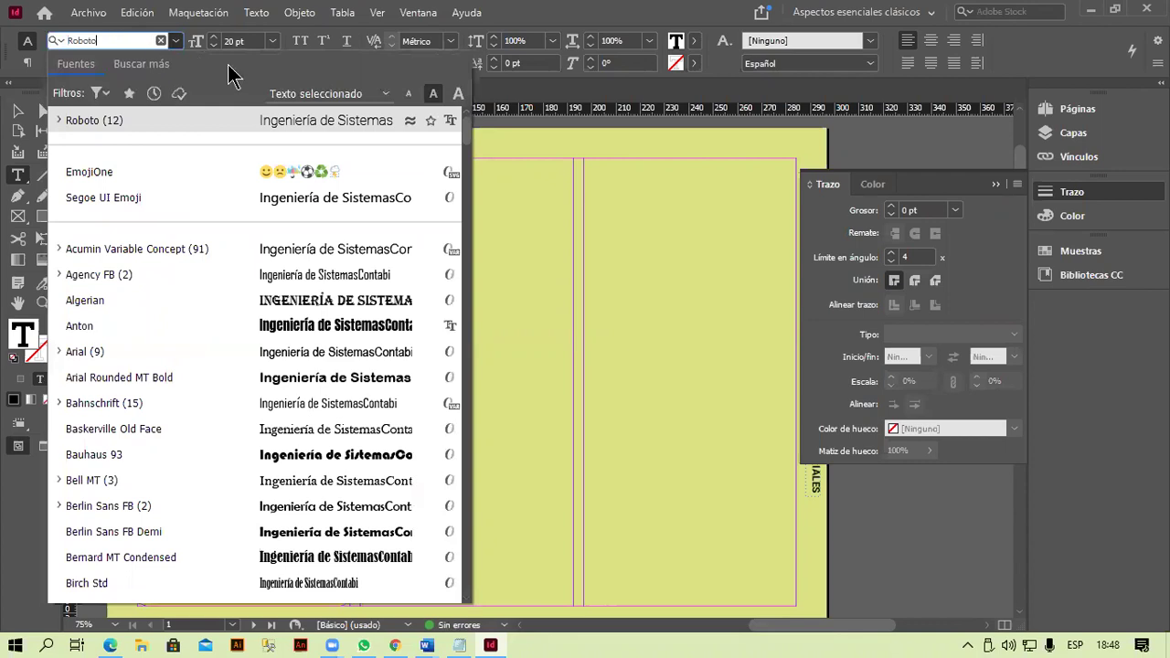
left_click(214, 48)
left_click(174, 63)
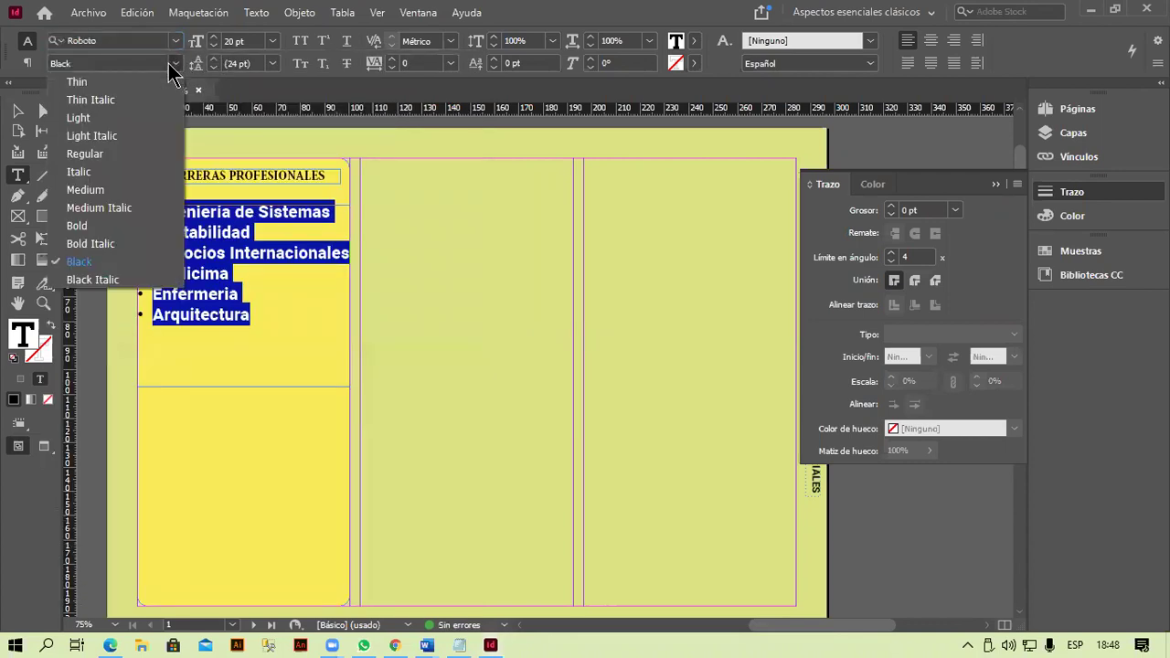
left_click(158, 80)
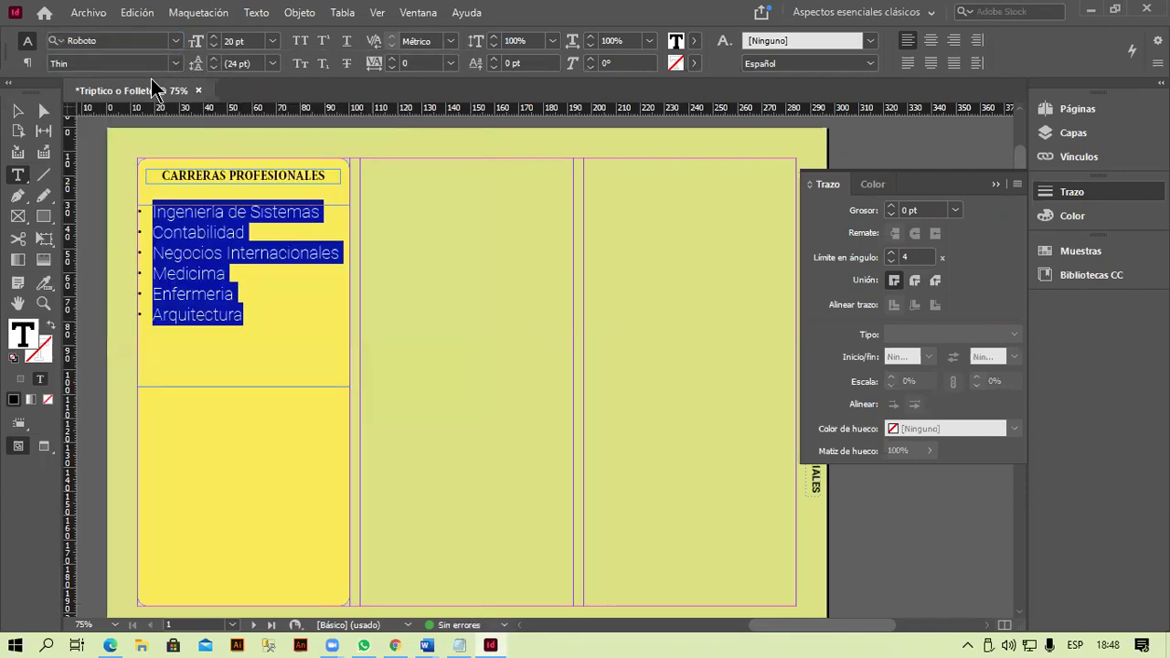
left_click(170, 64)
left_click(133, 146)
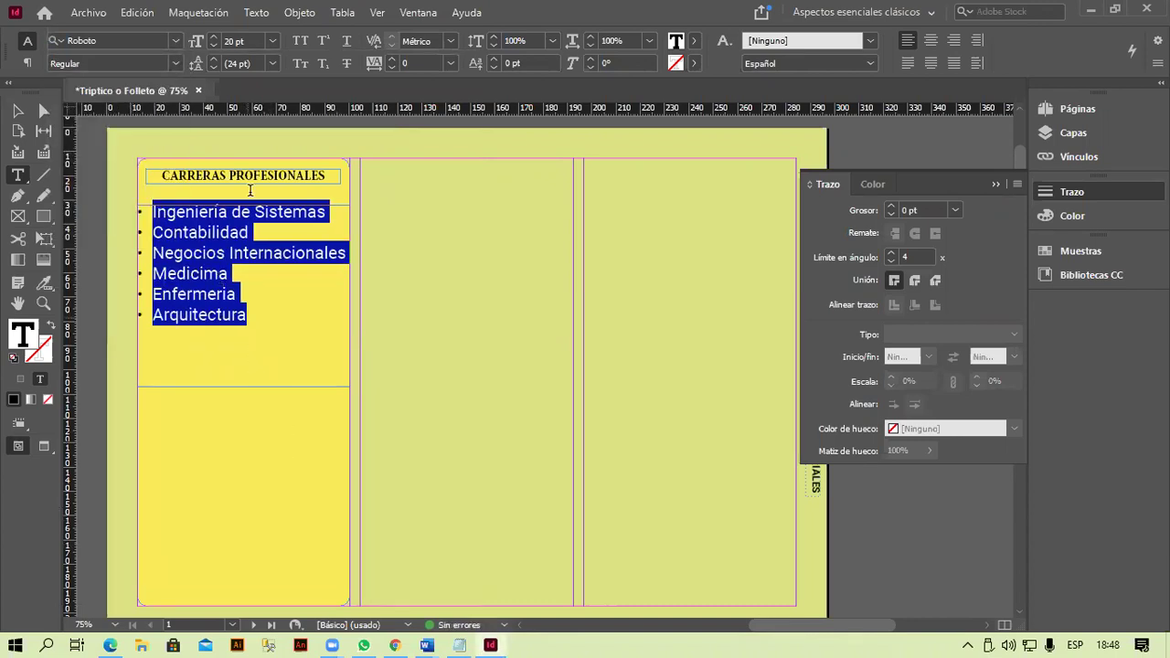
- Set the CARRERAS PROFESIONALES heading to Roboto Black at 17 pt and deselect it
left_click(263, 172)
triple_click(263, 173)
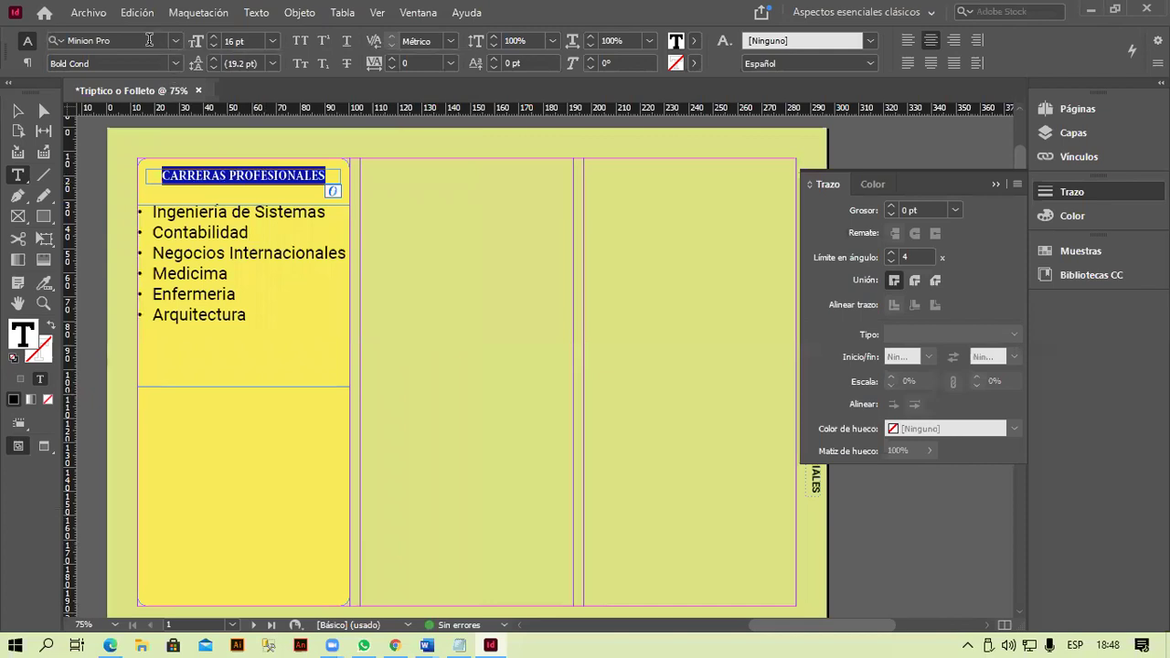
left_click(147, 40)
key("BackSpace")
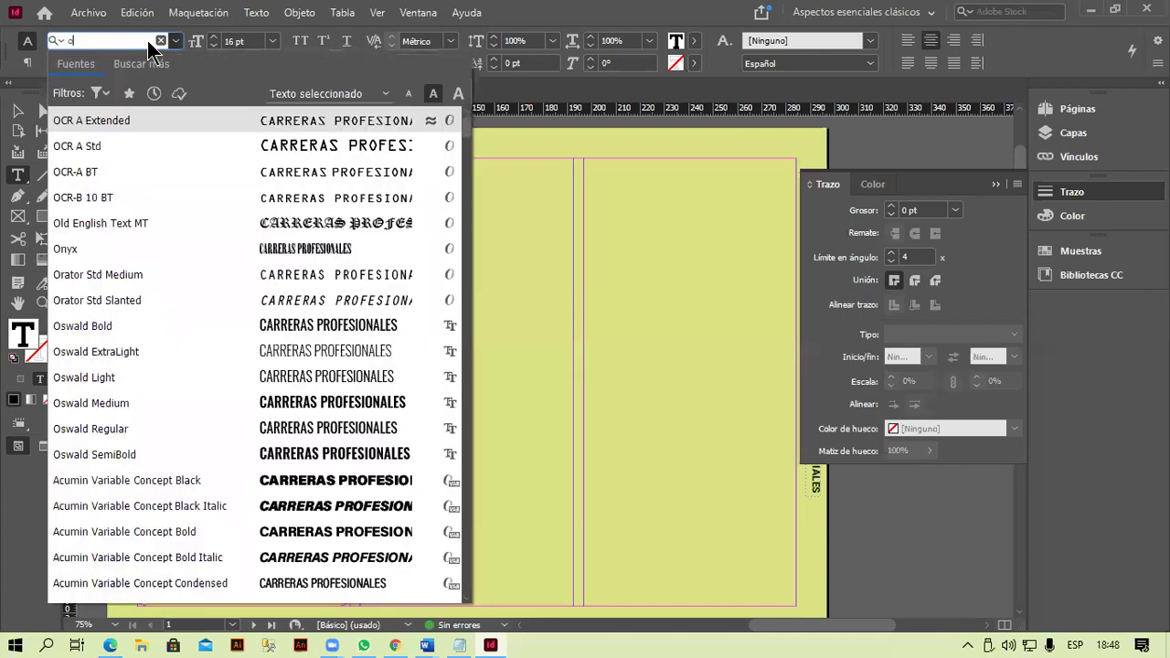
type("robo")
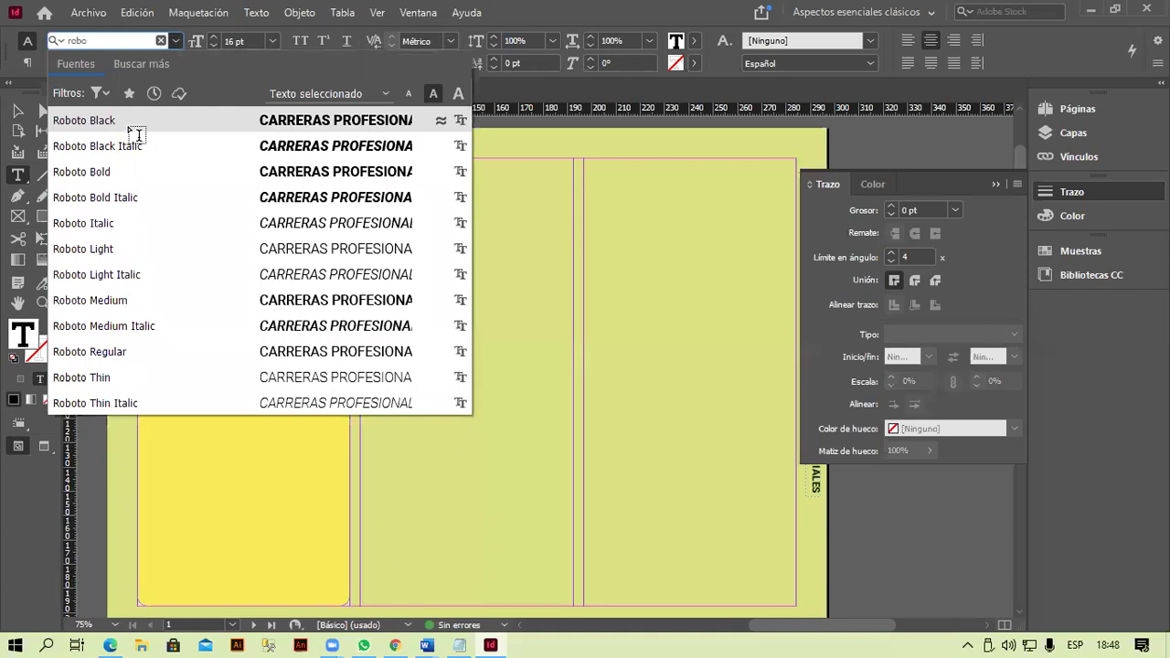
key("Return")
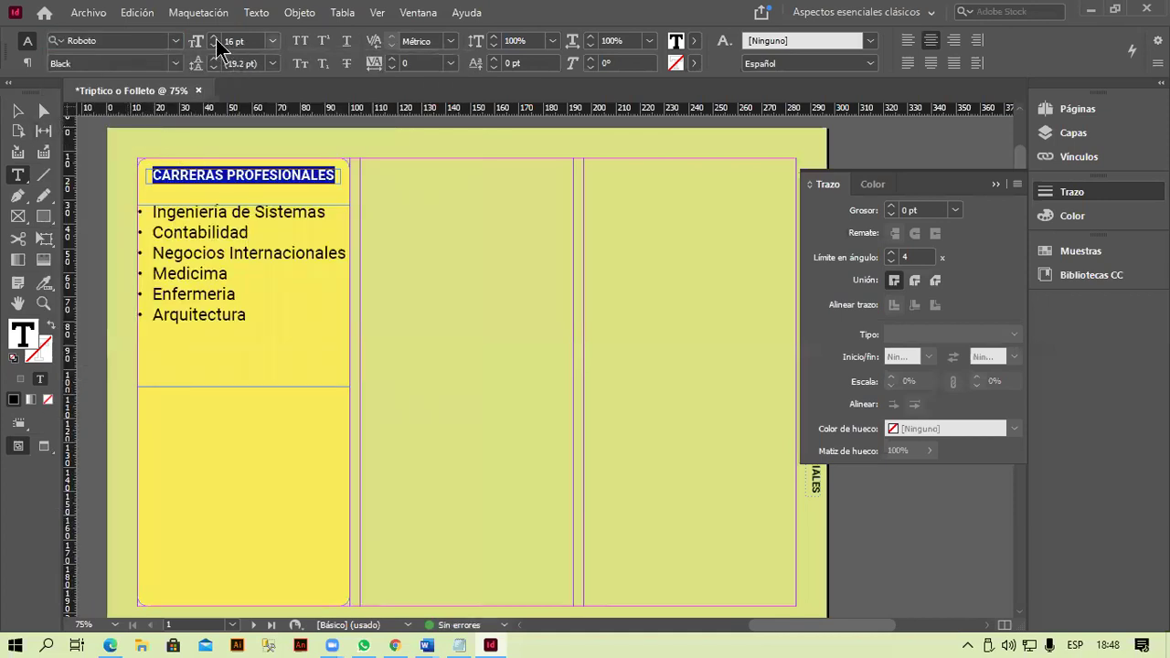
left_click(214, 36)
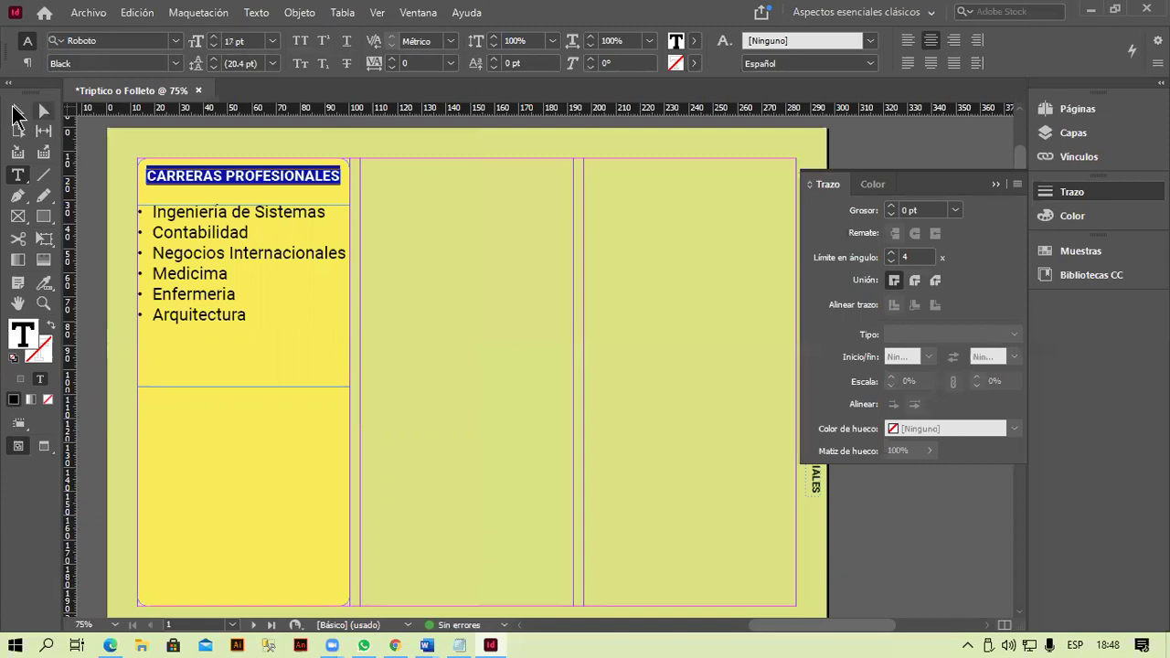
left_click(13, 114)
left_click(491, 305)
- Move the list's text frame up to Y 26 mm, just below the heading, and set its text to 18 pt
left_click(216, 265)
left_click_drag(218, 266, 215, 265)
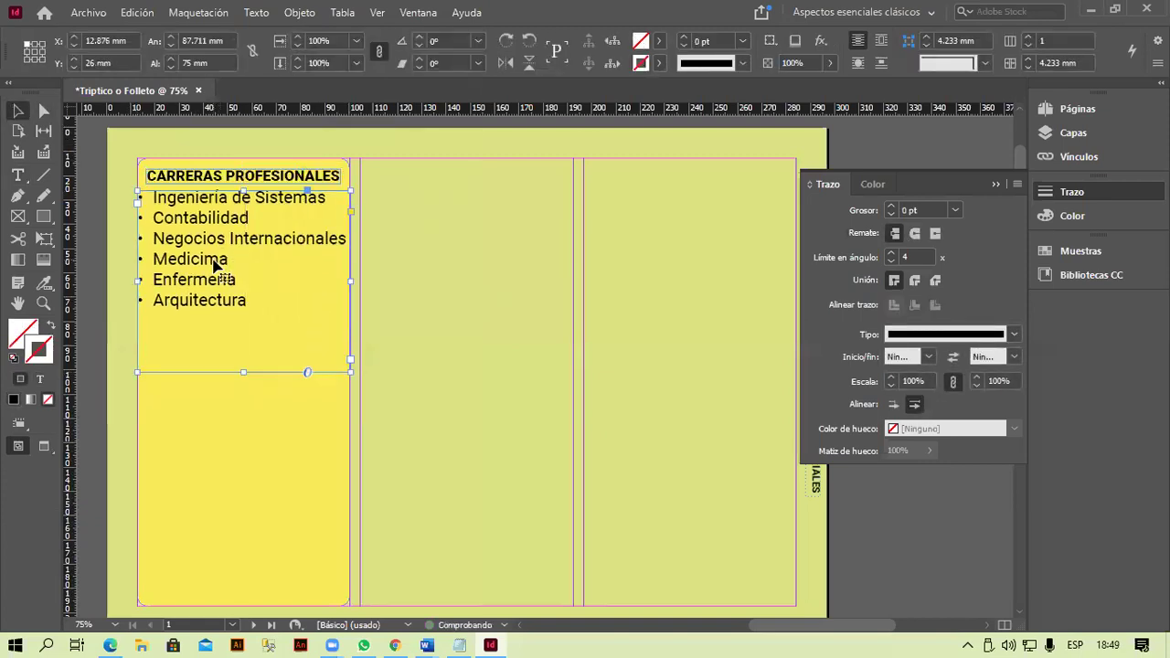
double_click(215, 265)
key("ctrl+a")
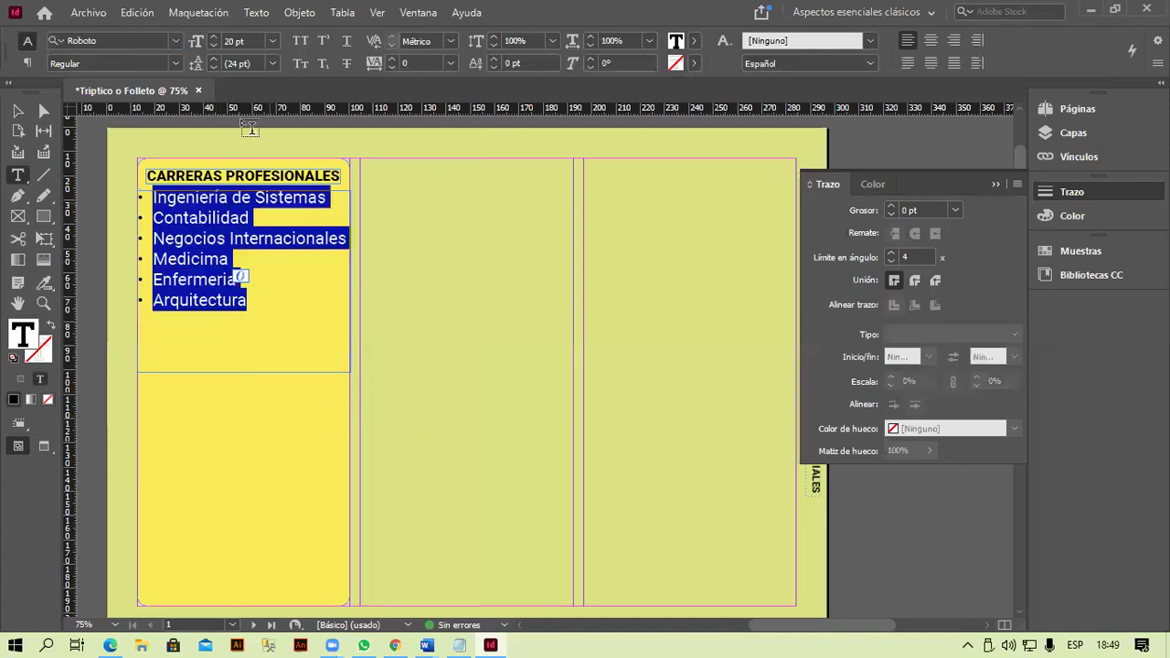
left_click(213, 45)
left_click(213, 45)
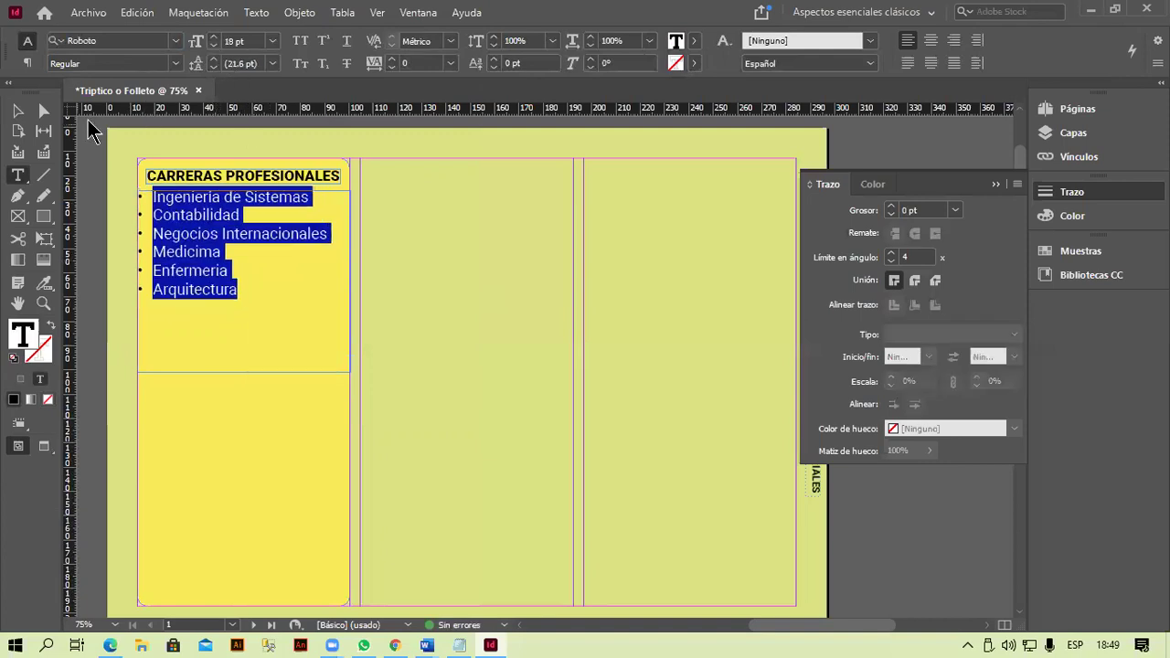
- Shorten the list's text frame to about 46 mm high and move it down to leave a gap below the heading
left_click(17, 111)
left_click(454, 340)
left_click(245, 372)
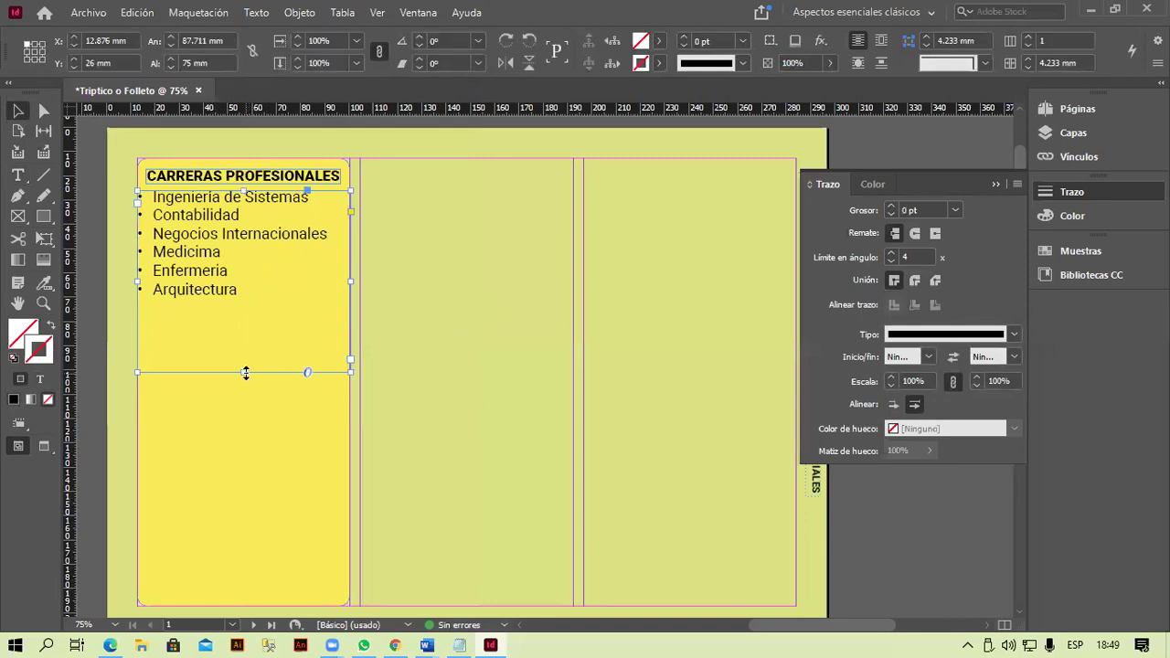
left_click_drag(245, 372, 303, 297)
left_click(703, 176)
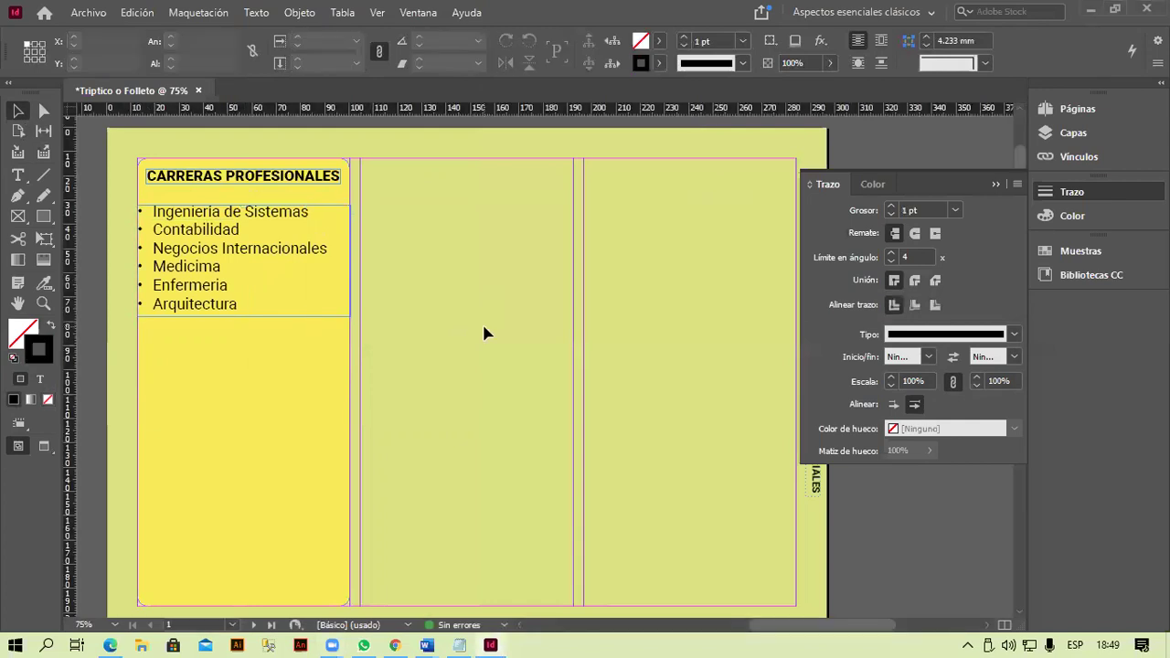
scroll(484, 327, "down", 1)
scroll(484, 327, "up", 1)
scroll(484, 327, "down", 1)
scroll(483, 327, "up", 1)
scroll(483, 327, "down", 1)
scroll(484, 327, "up", 1)
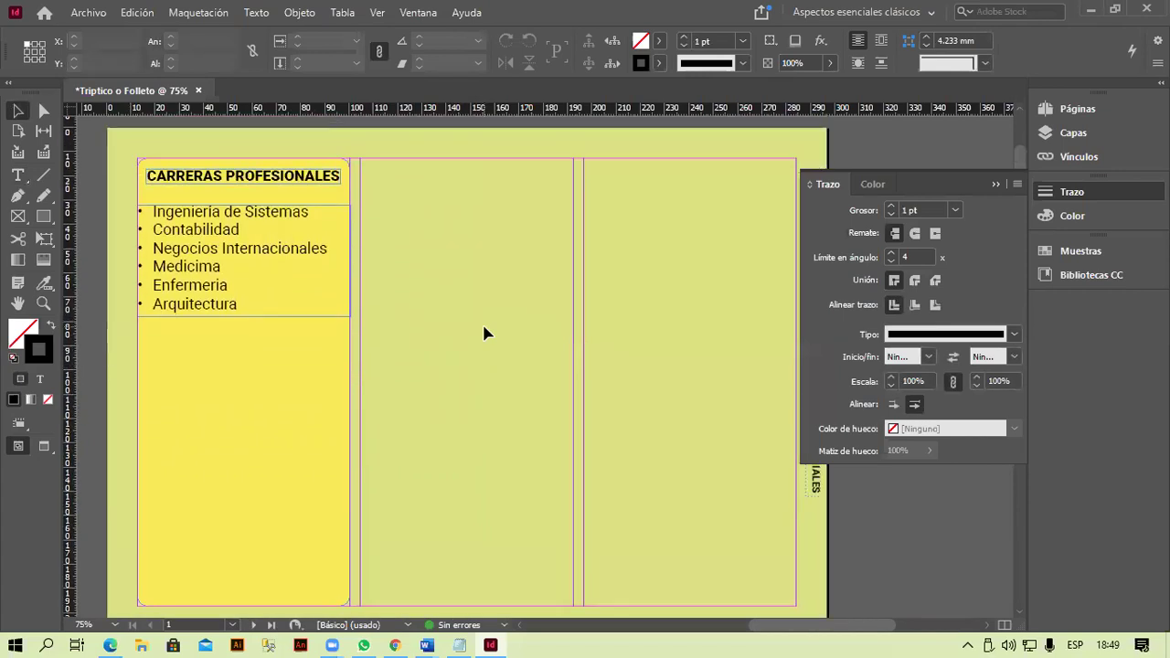
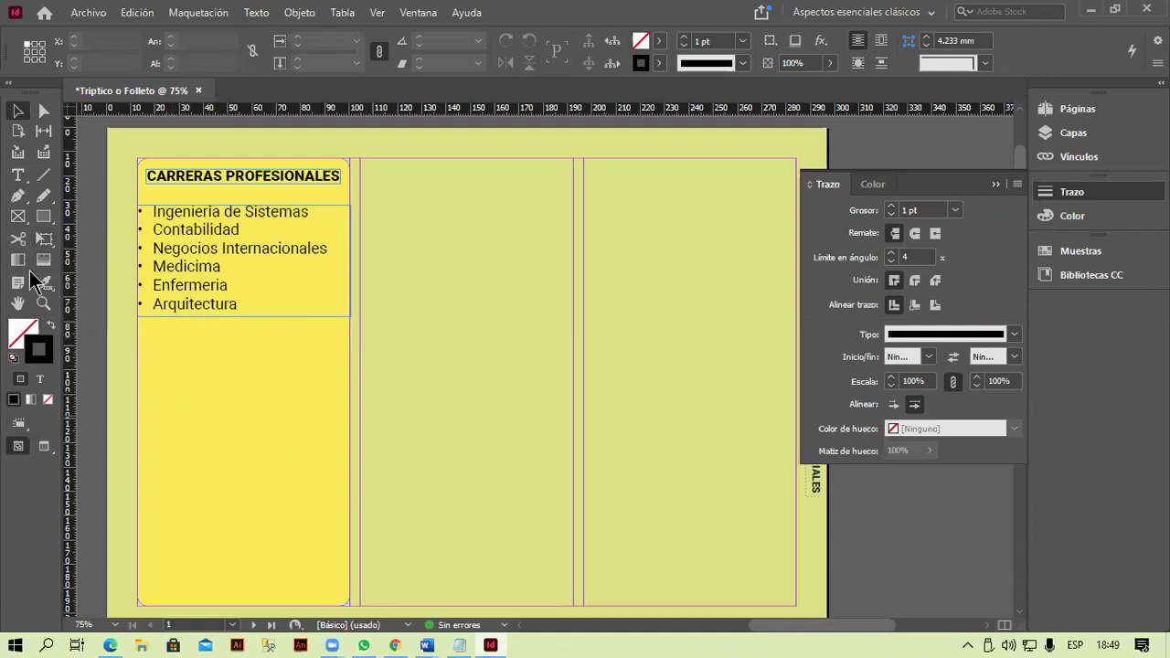
- Draw a rectangular picture frame about 56.5 × 48 mm below the bulleted list and centre it roughly in the yellow panel
left_click(18, 215)
left_click_drag(172, 332, 309, 448)
key("v")
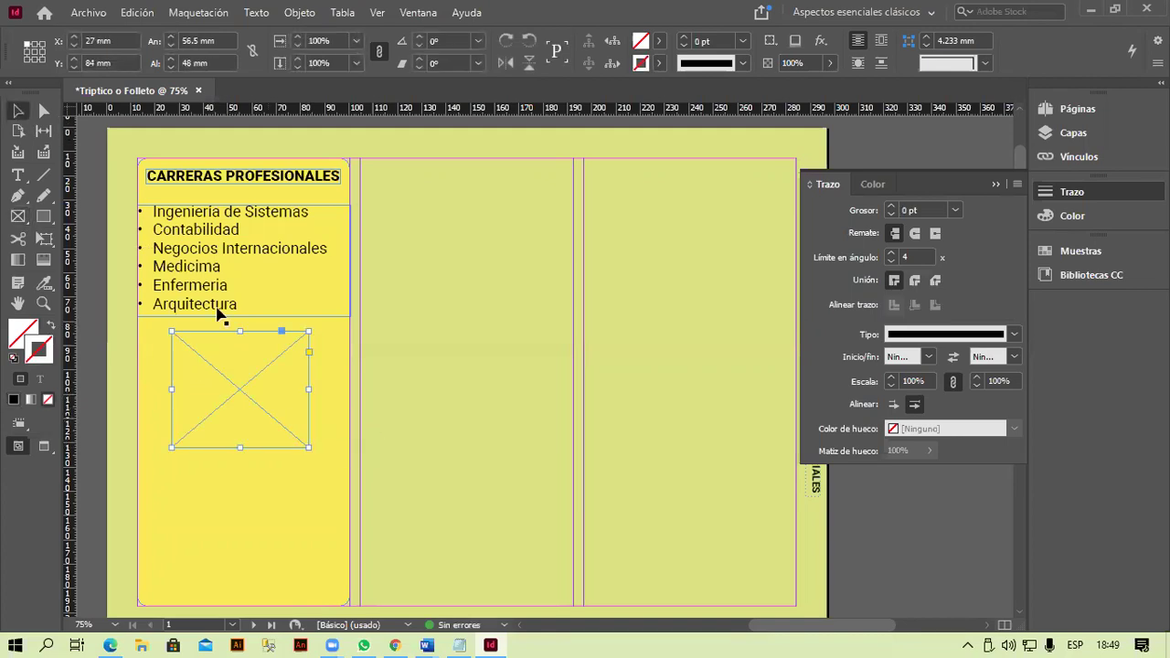
left_click_drag(226, 345, 235, 341)
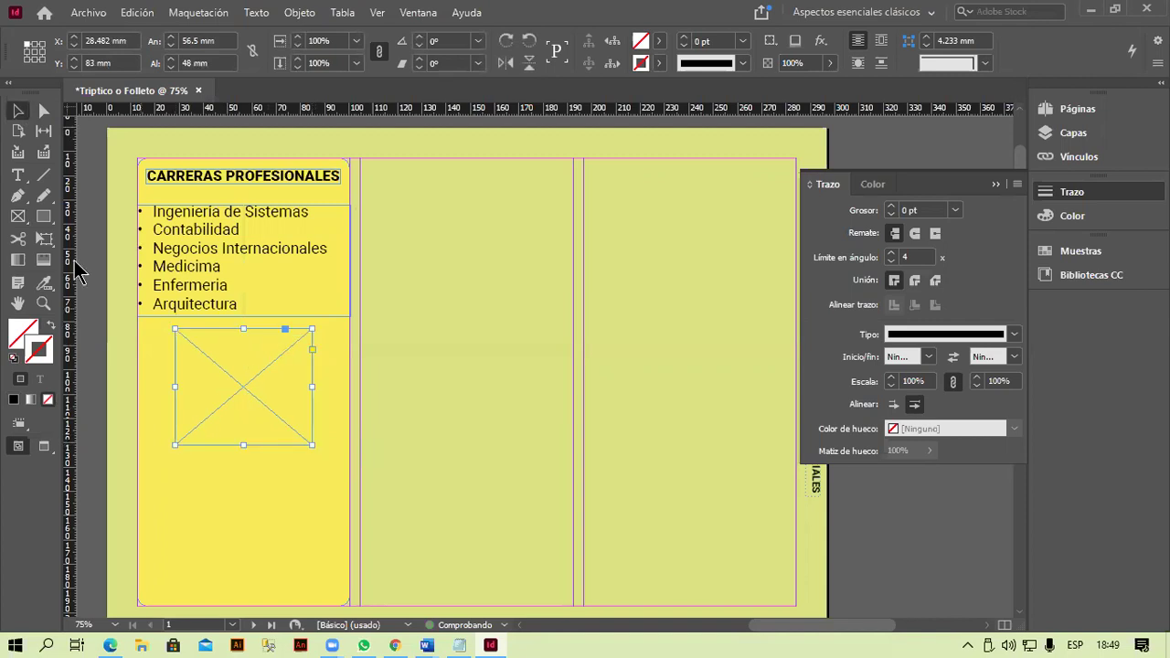
left_click(18, 215)
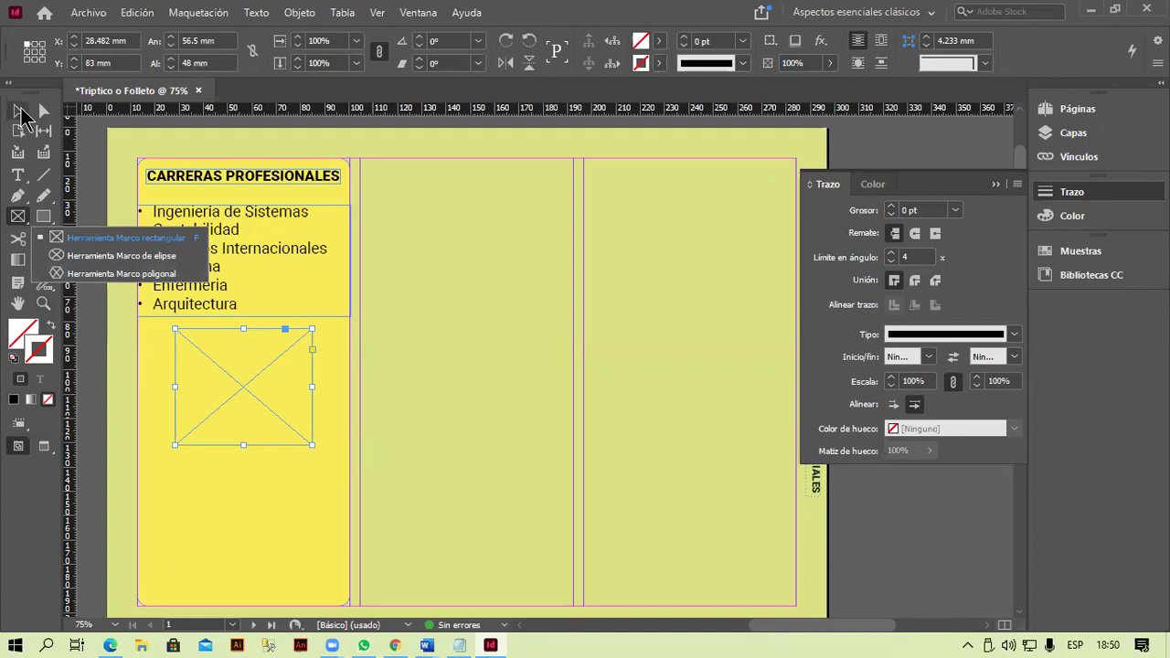
left_click(17, 111)
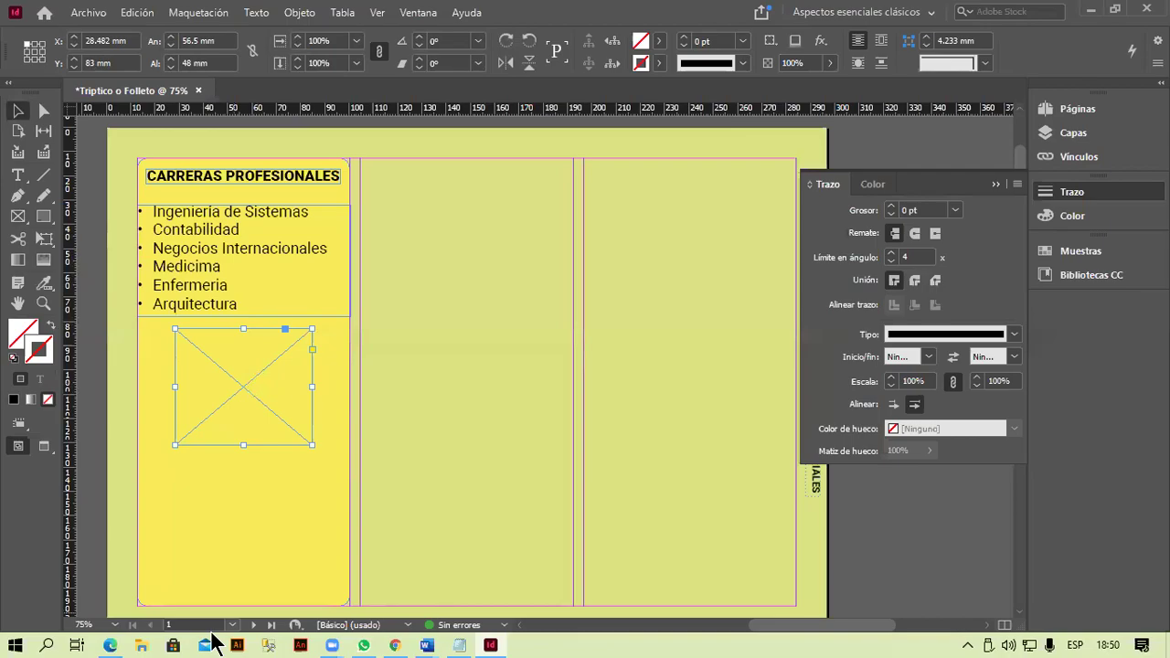
- Switch to Chrome and search Google Images for "carreras profesionales" in a new tab
left_click(395, 645)
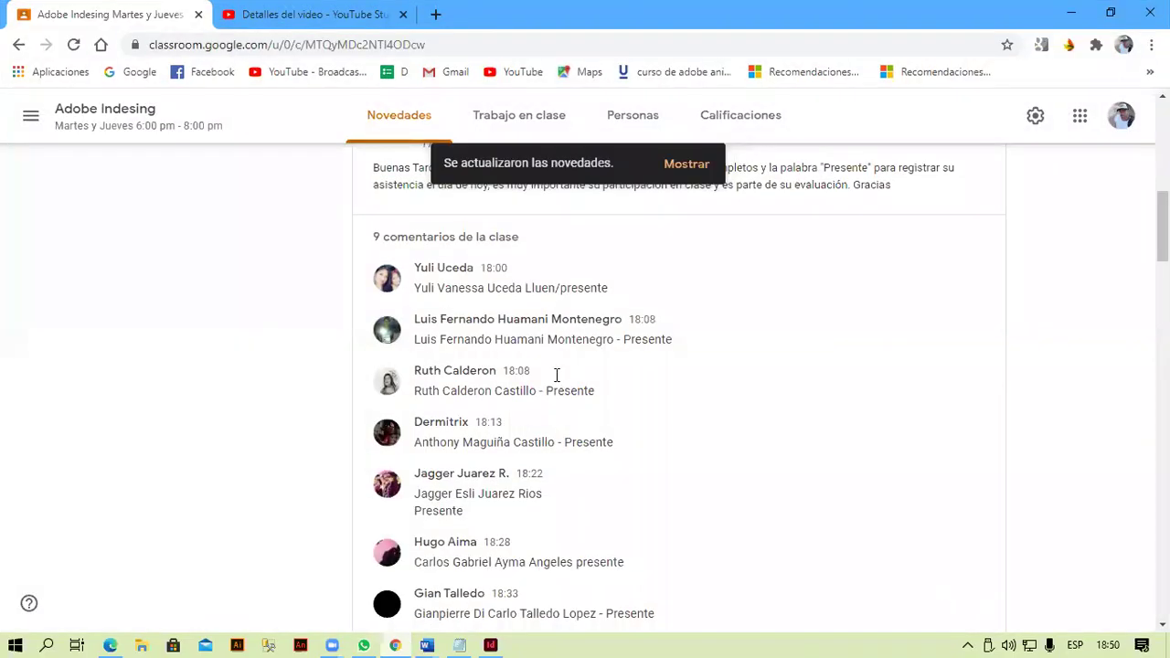
left_click(687, 164)
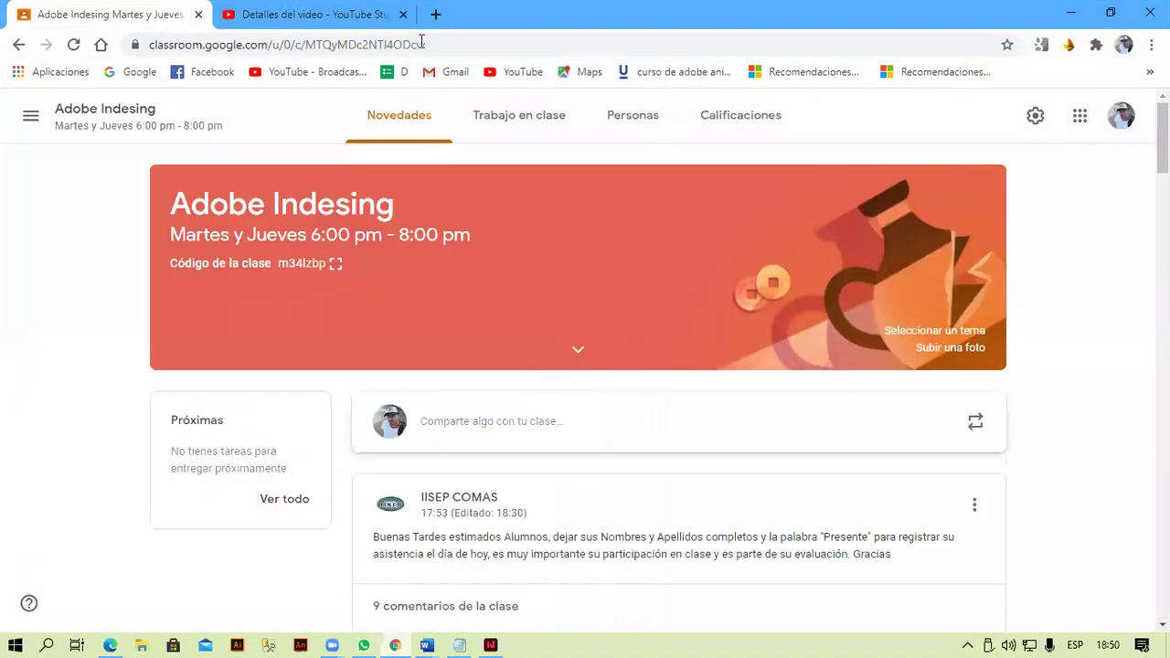
left_click(435, 13)
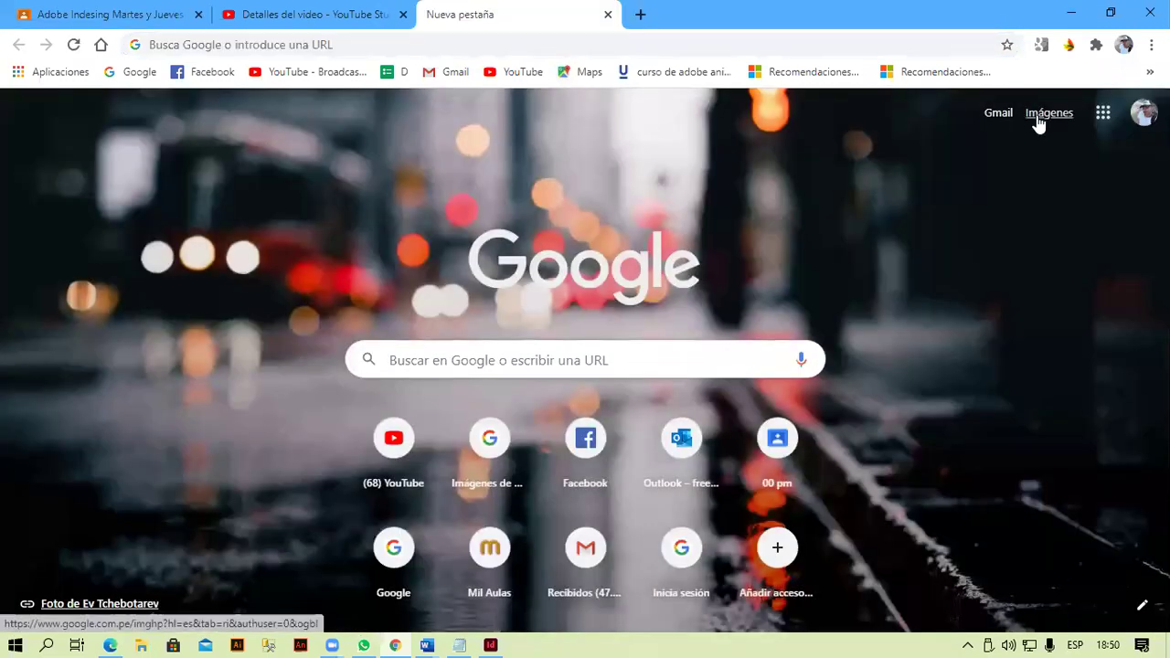
left_click(1035, 119)
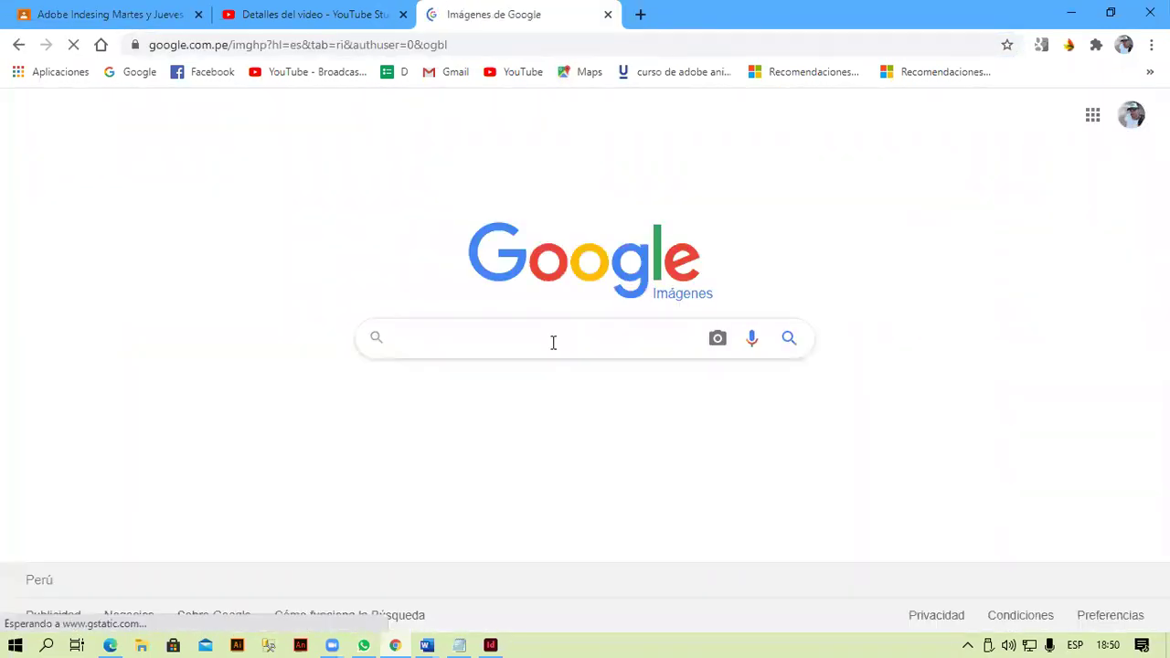
left_click(553, 342)
type("carreras")
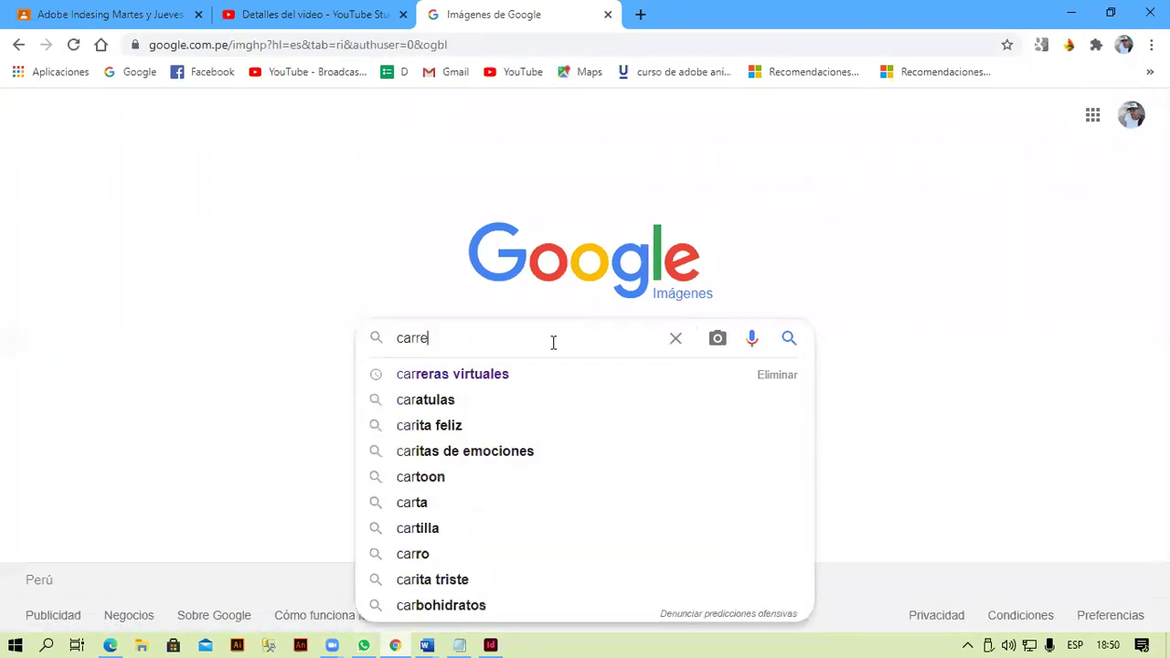
key("Down")
key("Down")
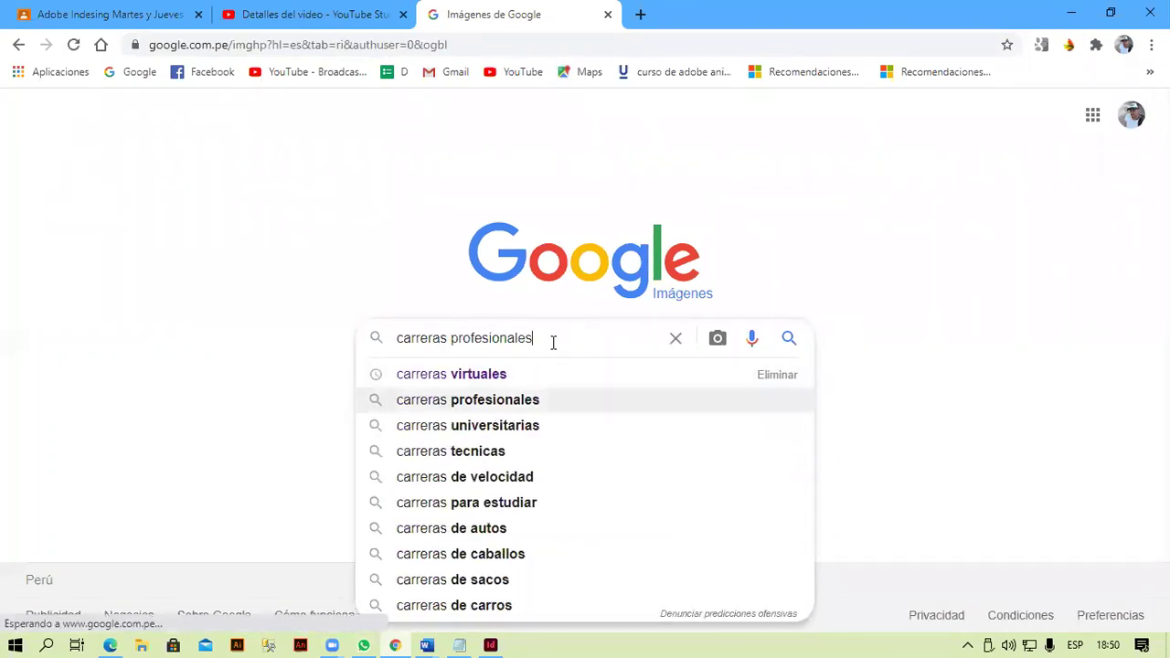
key("Return")
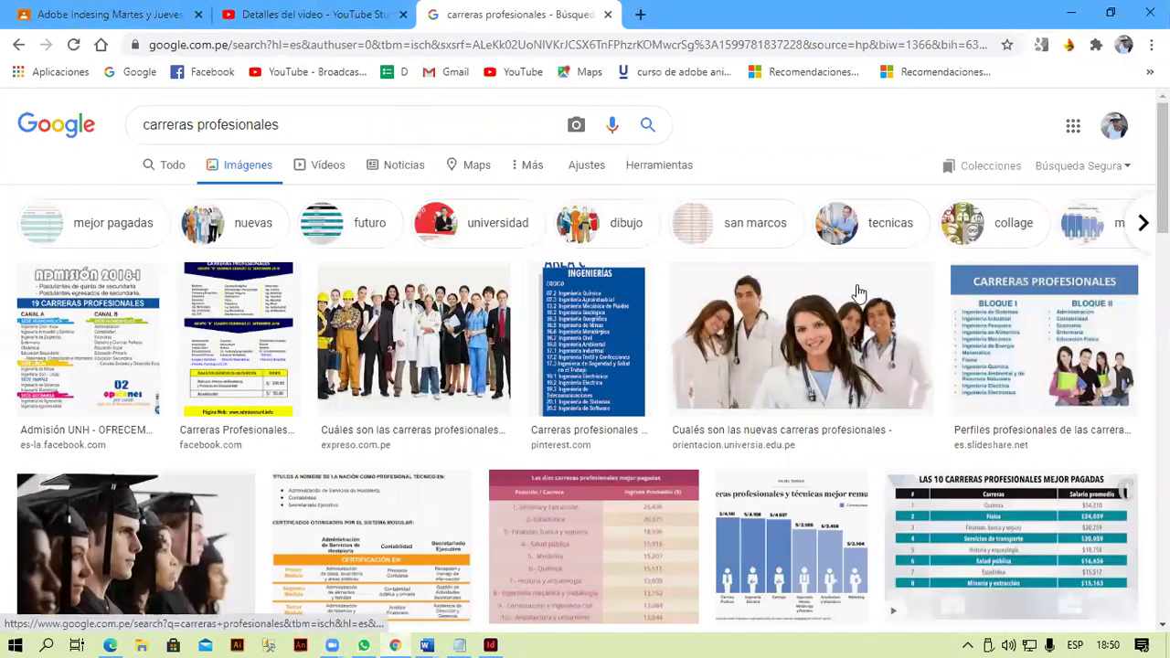
- Browse the image results and open the Peru.com photo of a smiling businesswoman in front of colleagues
scroll(791, 365, "down", 4)
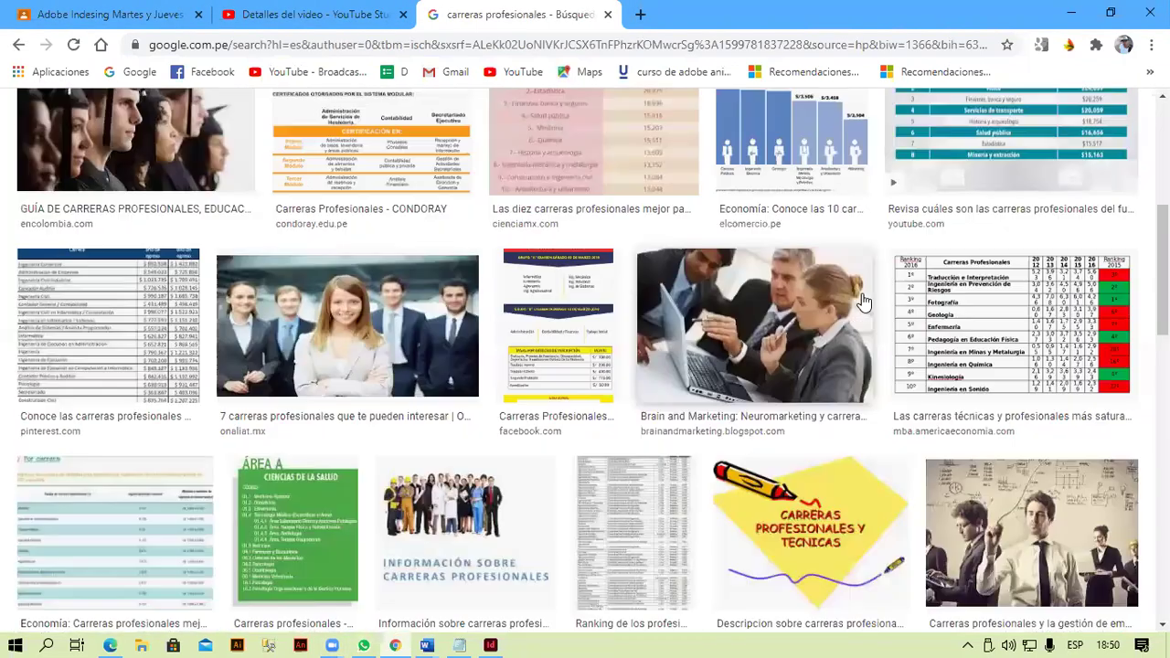
left_click(774, 356)
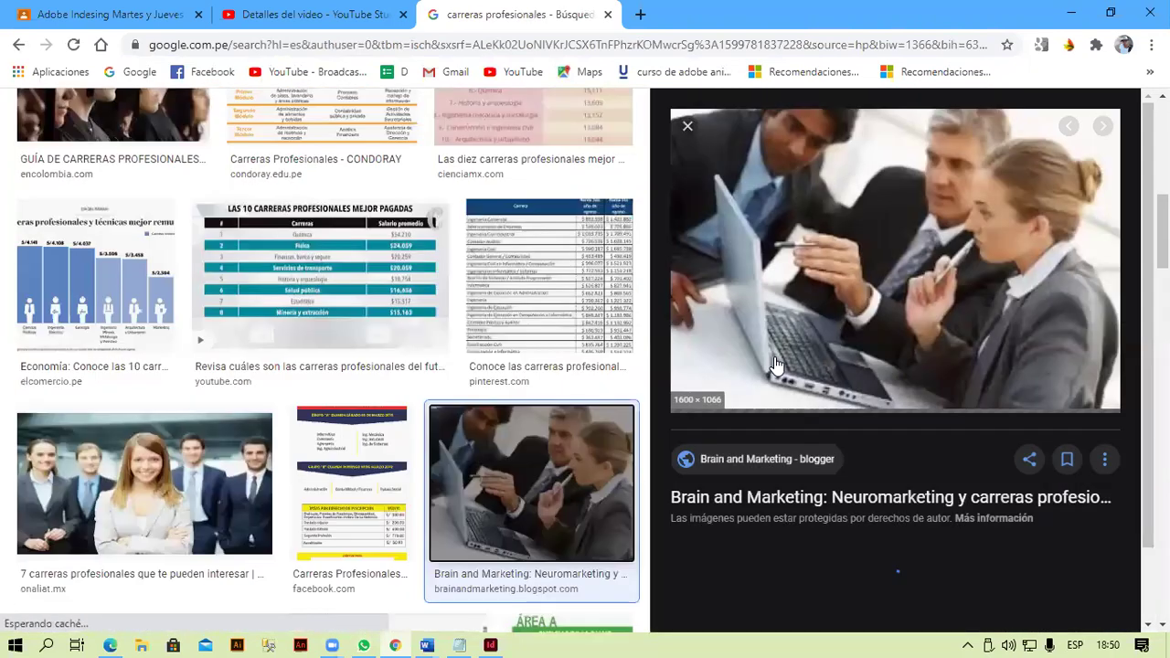
scroll(875, 342, "down", 2)
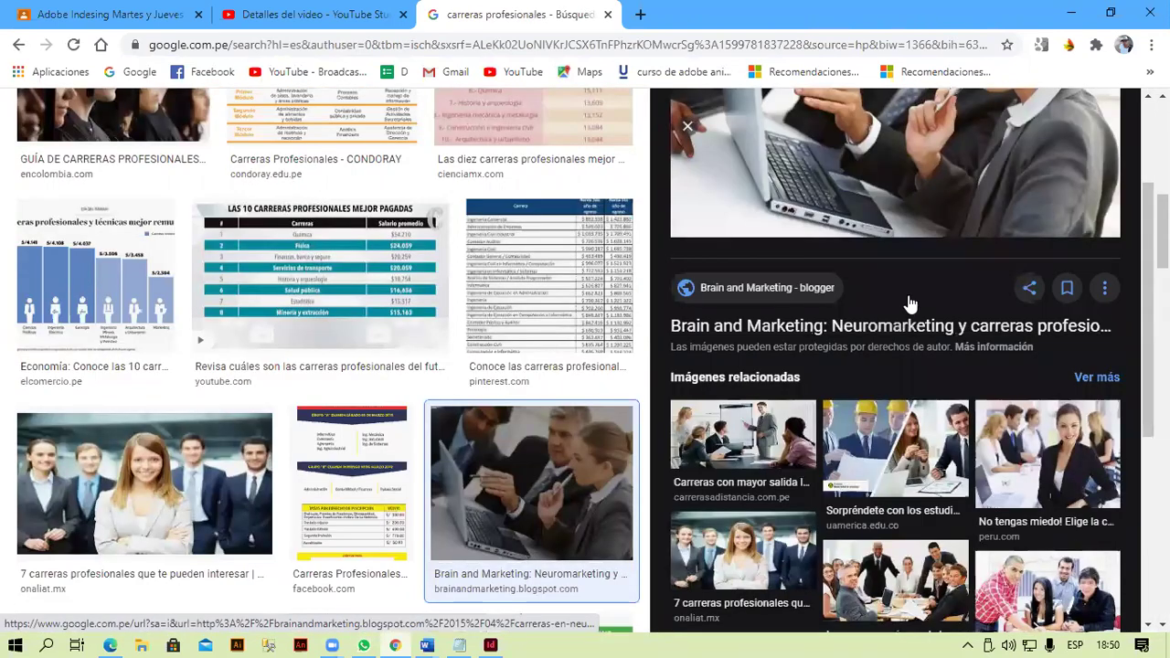
left_click(1066, 452)
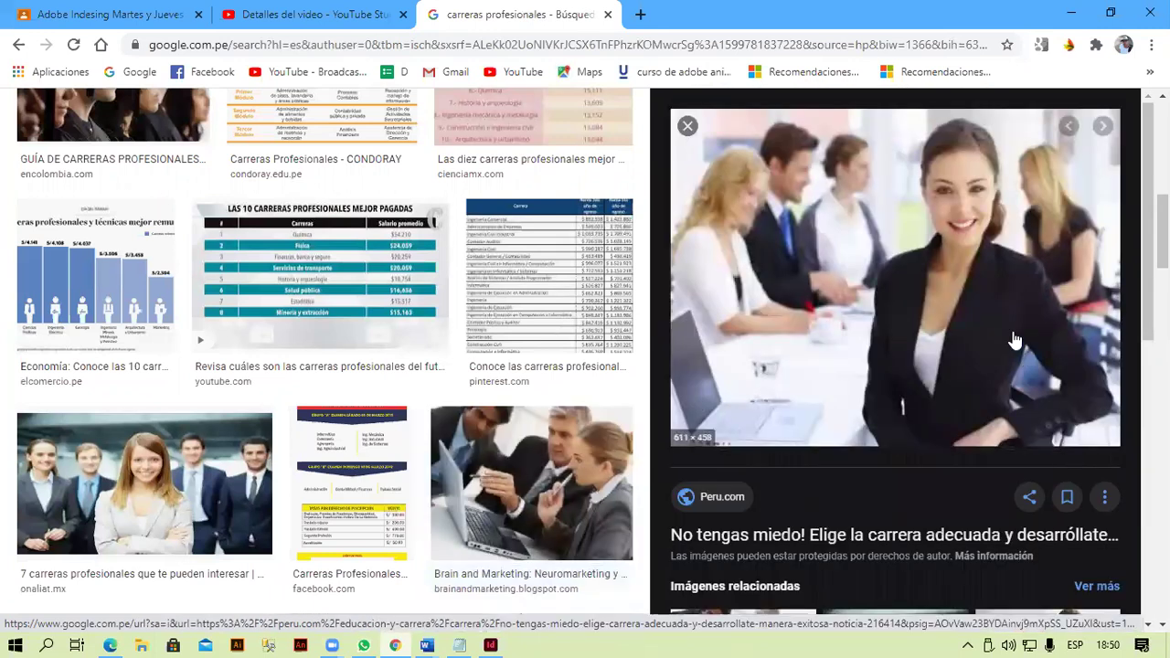
- Save the businesswoman photo to the Desktop (Escritorio) as a JPEG named carerras and return to InDesign
right_click(976, 291)
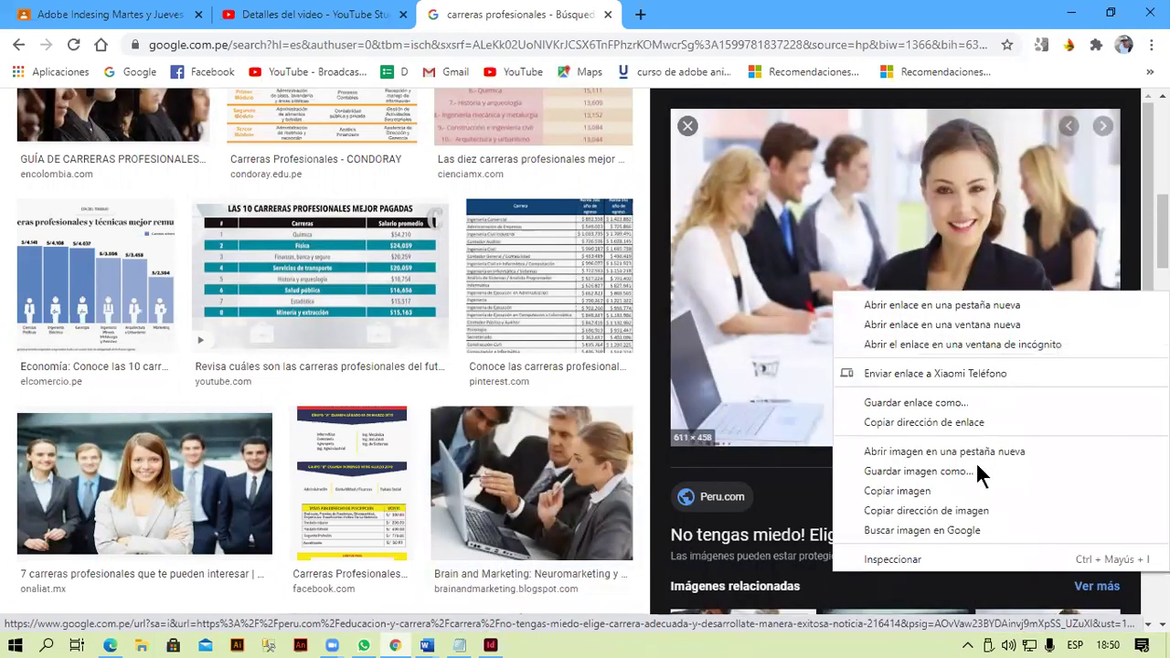
left_click(822, 411)
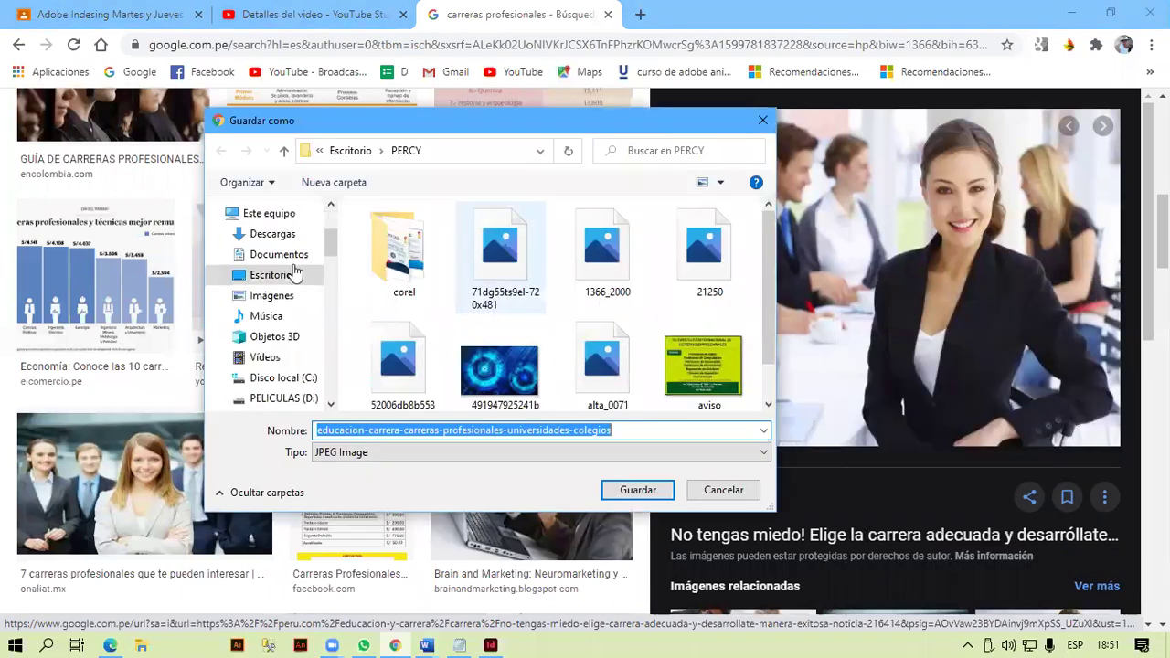
left_click(294, 274)
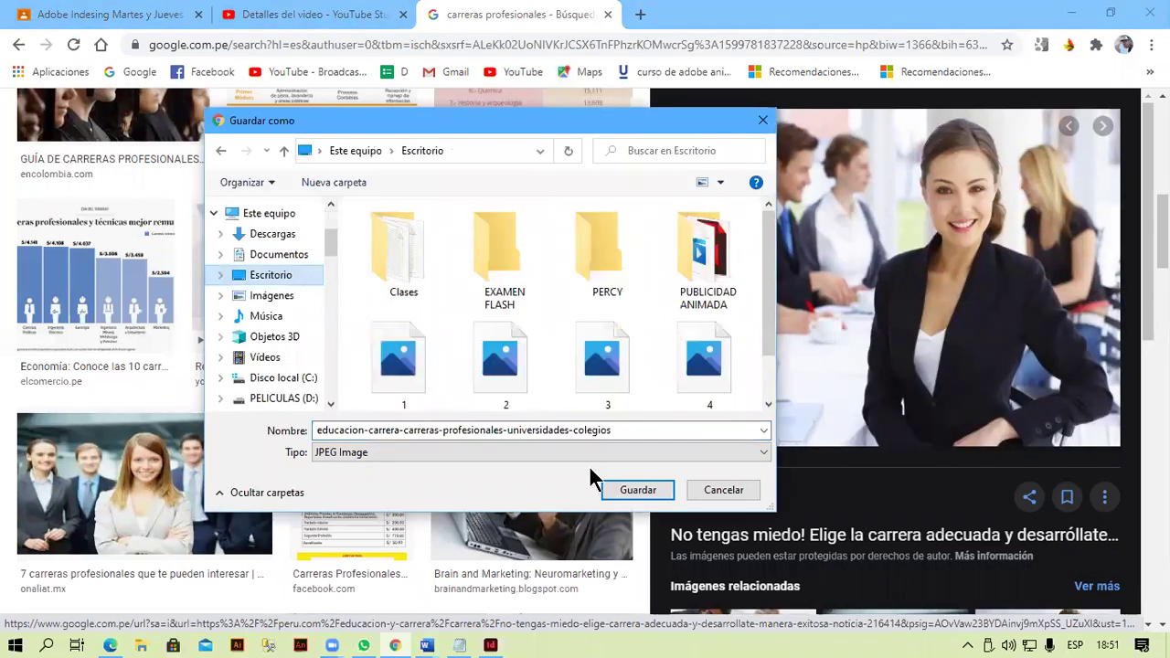
left_click(637, 430)
type("carerras")
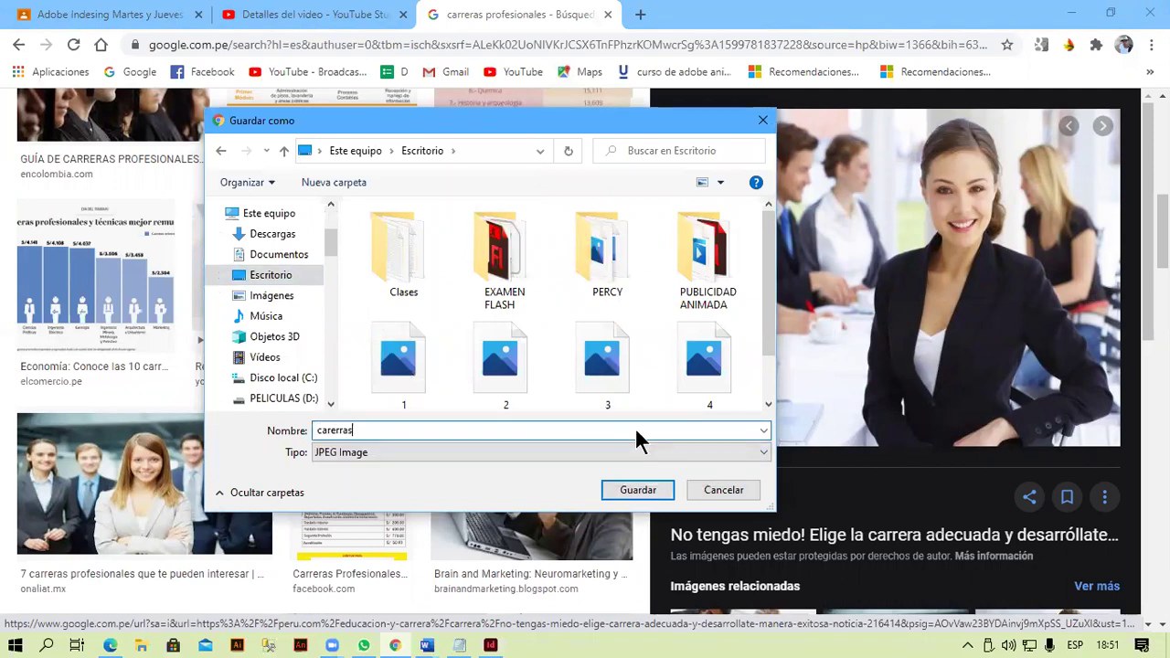
key("Return")
left_click(1069, 13)
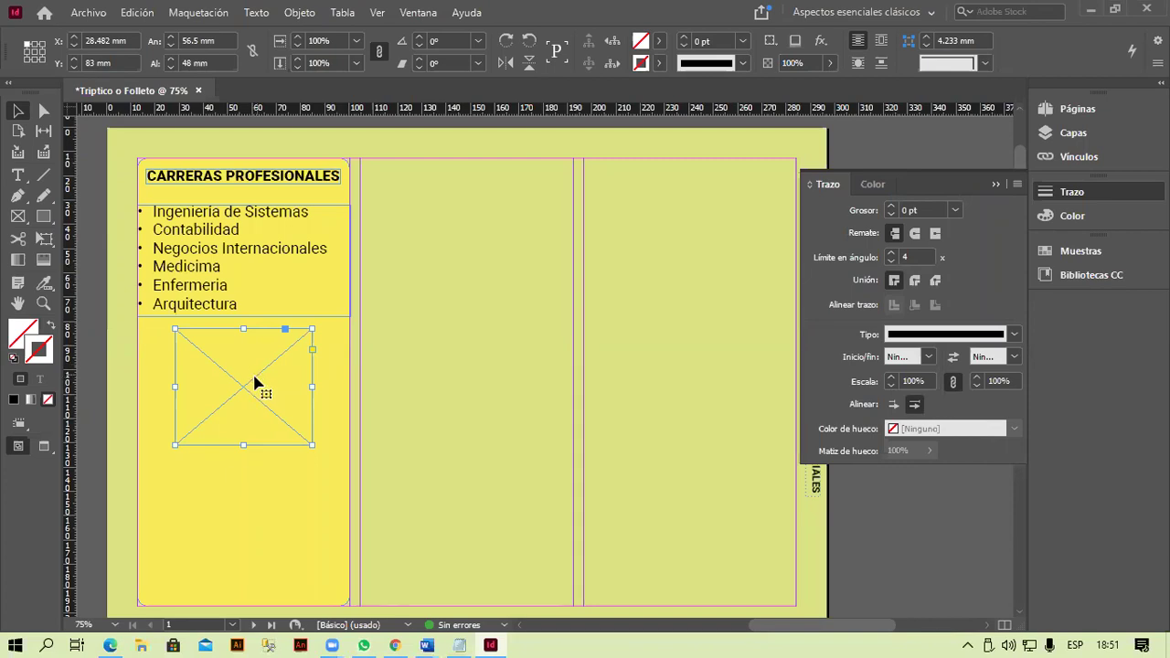
left_click(88, 12)
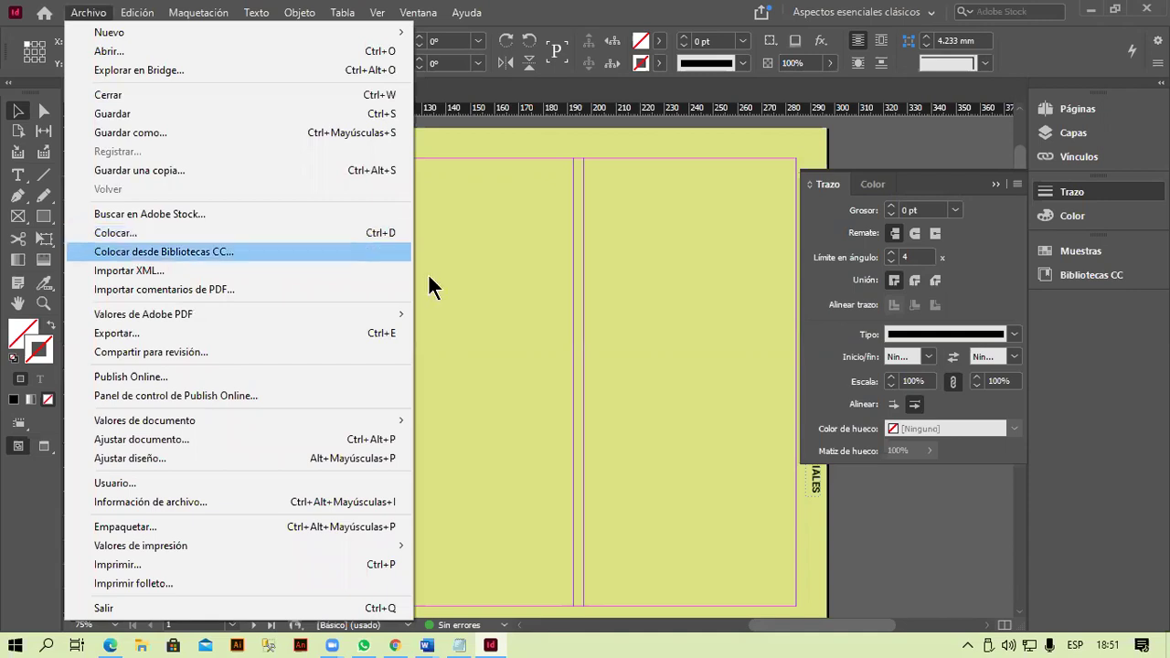
left_click(263, 384)
left_click(263, 384)
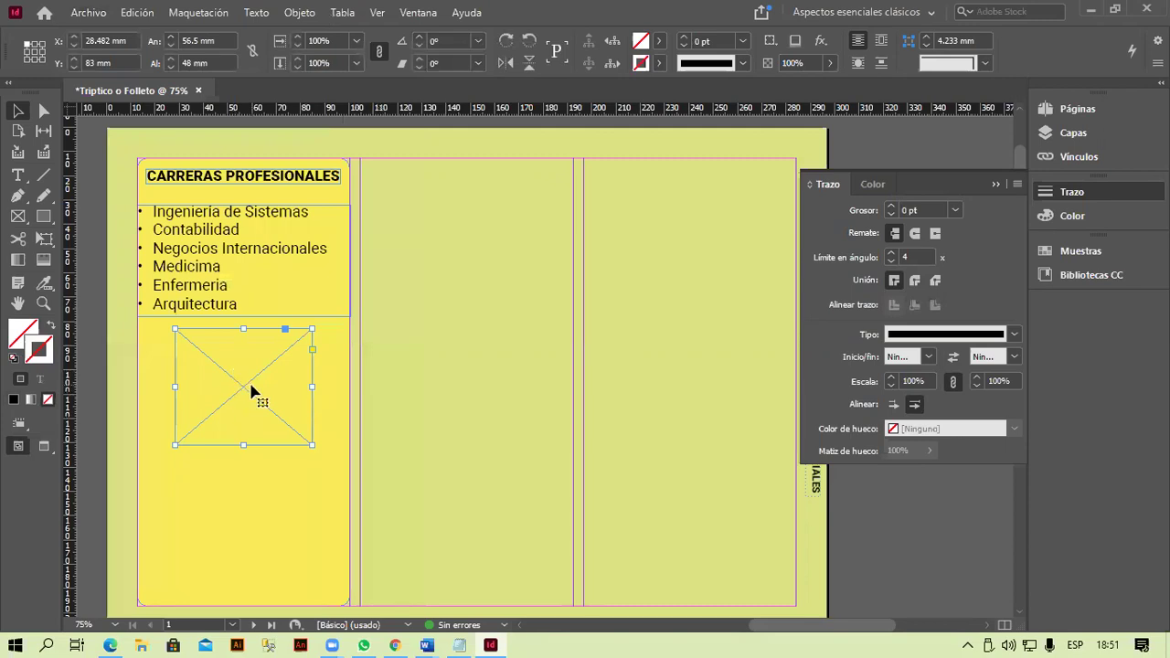
- Place the carerras image from the Desktop into the picture frame below the list
left_click(85, 13)
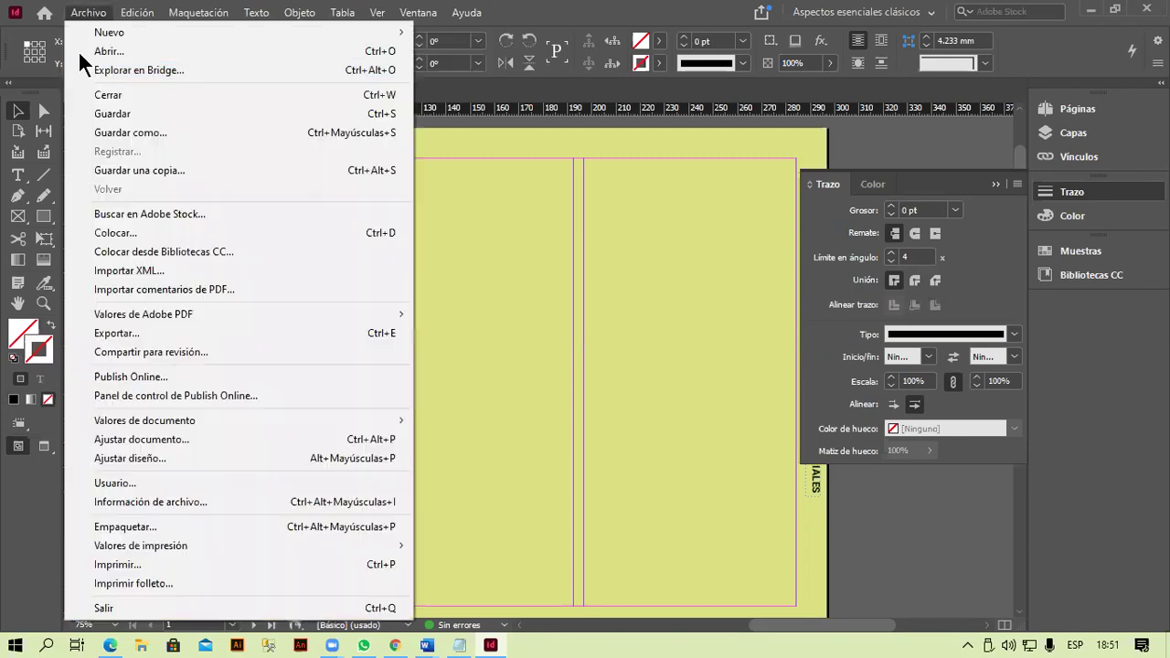
left_click(137, 231)
left_click(373, 265)
left_click_drag(868, 309, 867, 407)
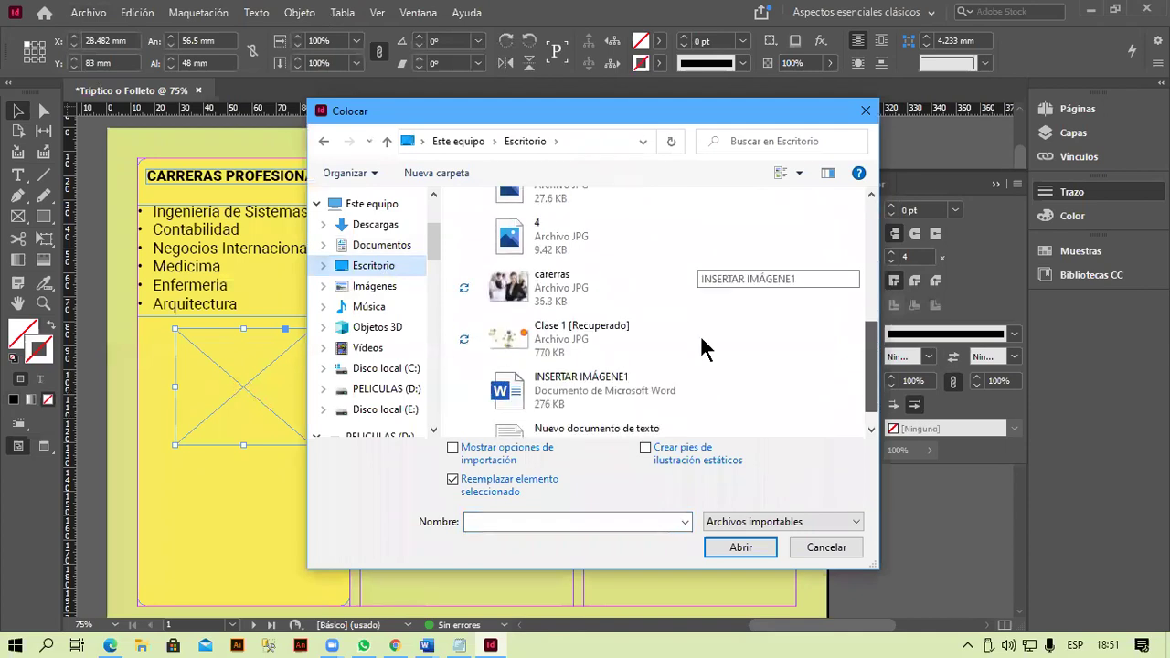
double_click(578, 295)
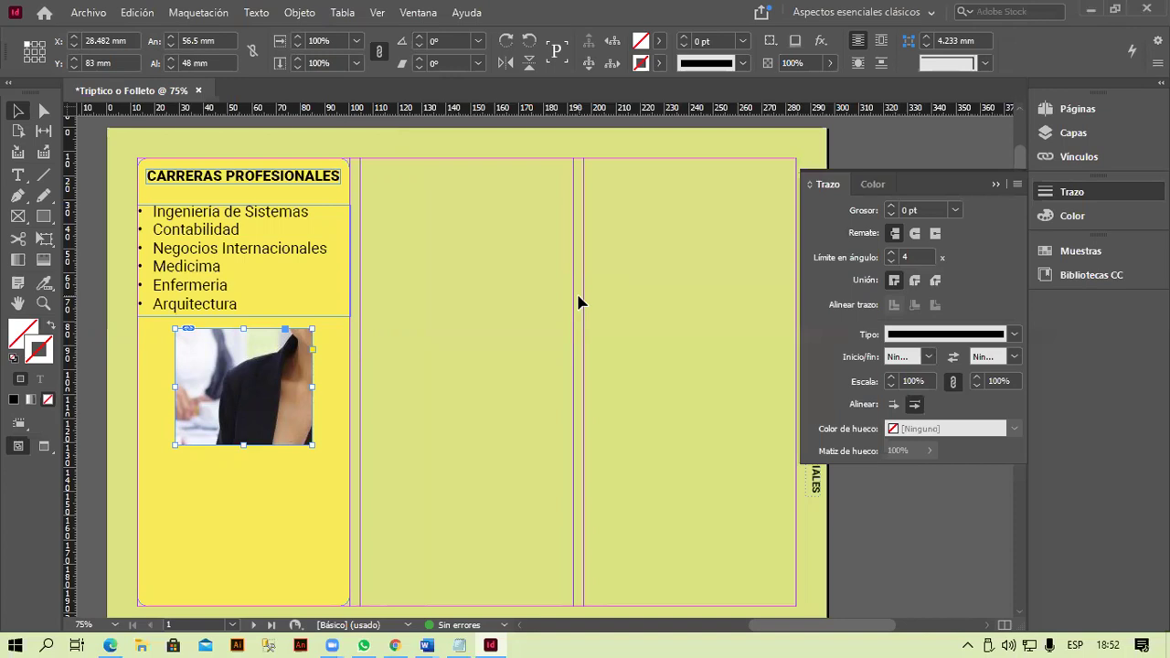
- Scale the photo inside its frame to about 101.5 × 74 mm and shift it left to bring the woman's face into the frame
left_click(258, 407)
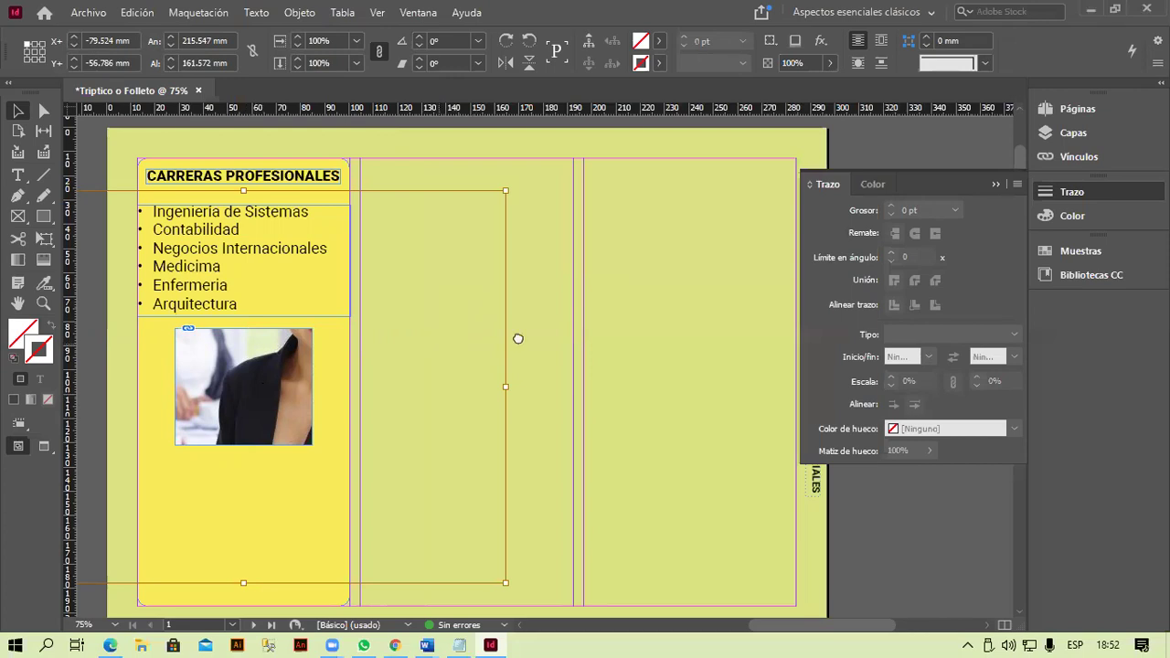
scroll(519, 338, "left", 3)
left_click_drag(107, 573, 277, 476)
left_click_drag(632, 180, 522, 296)
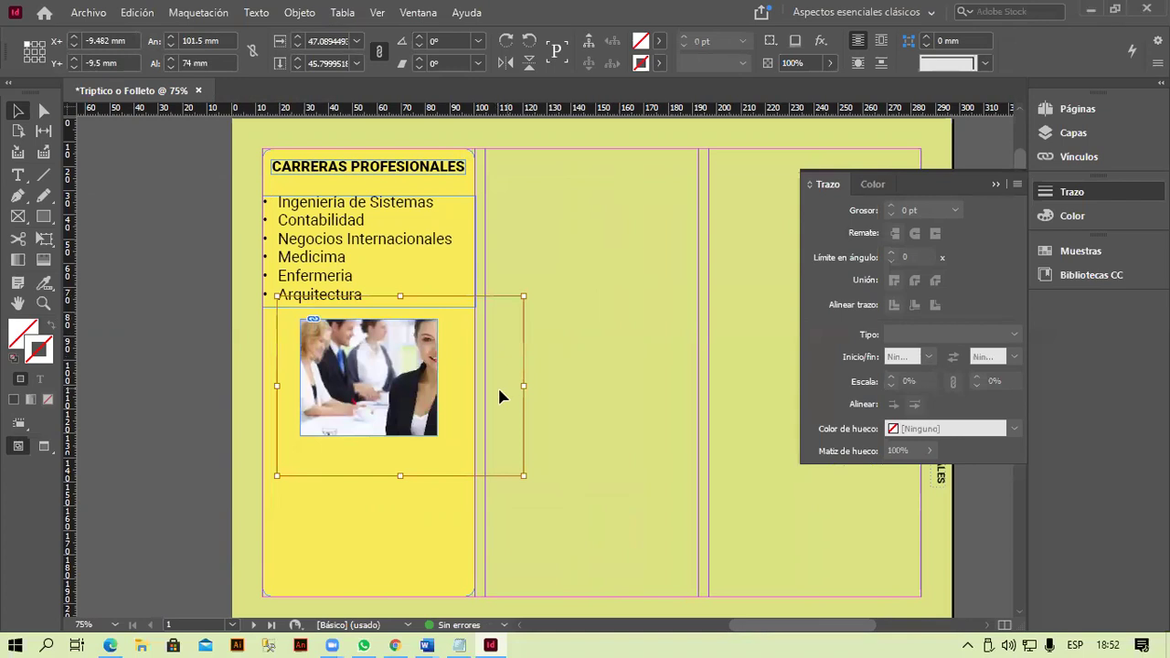
left_click(392, 391)
left_click_drag(367, 377, 358, 389)
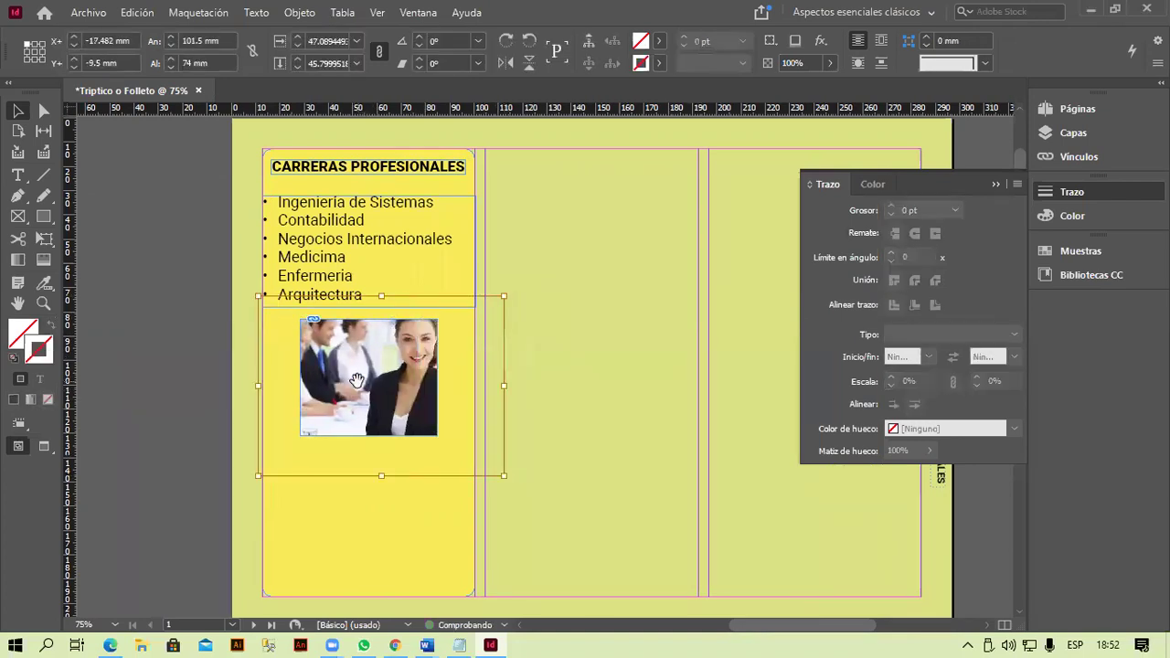
left_click(378, 515)
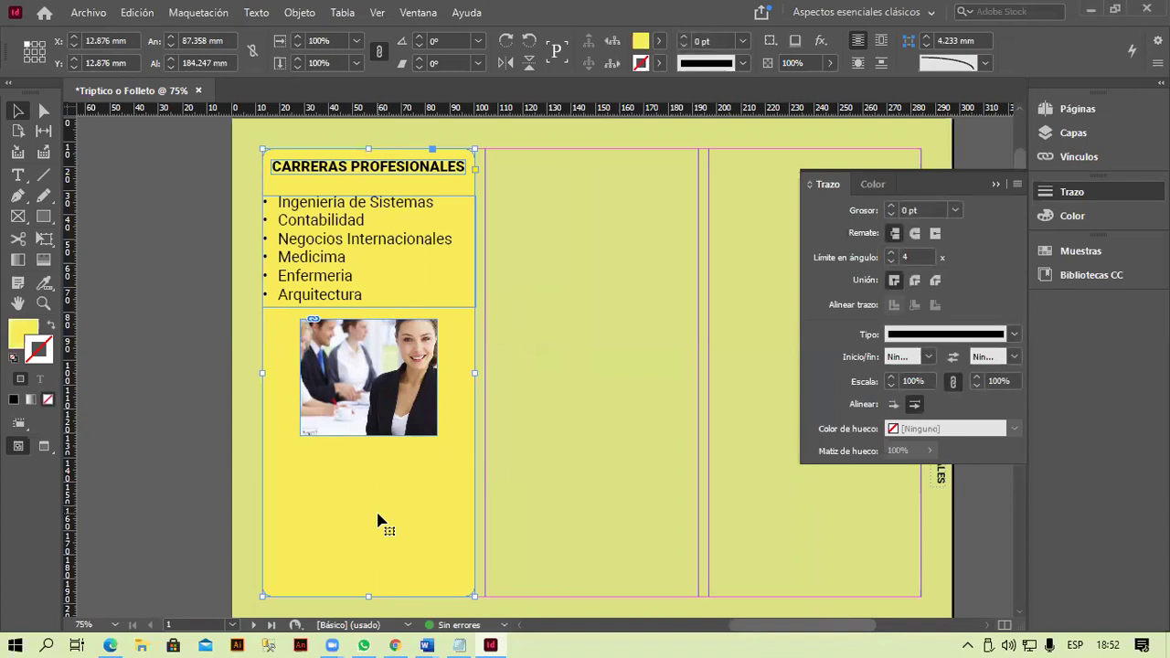
right_click(372, 393)
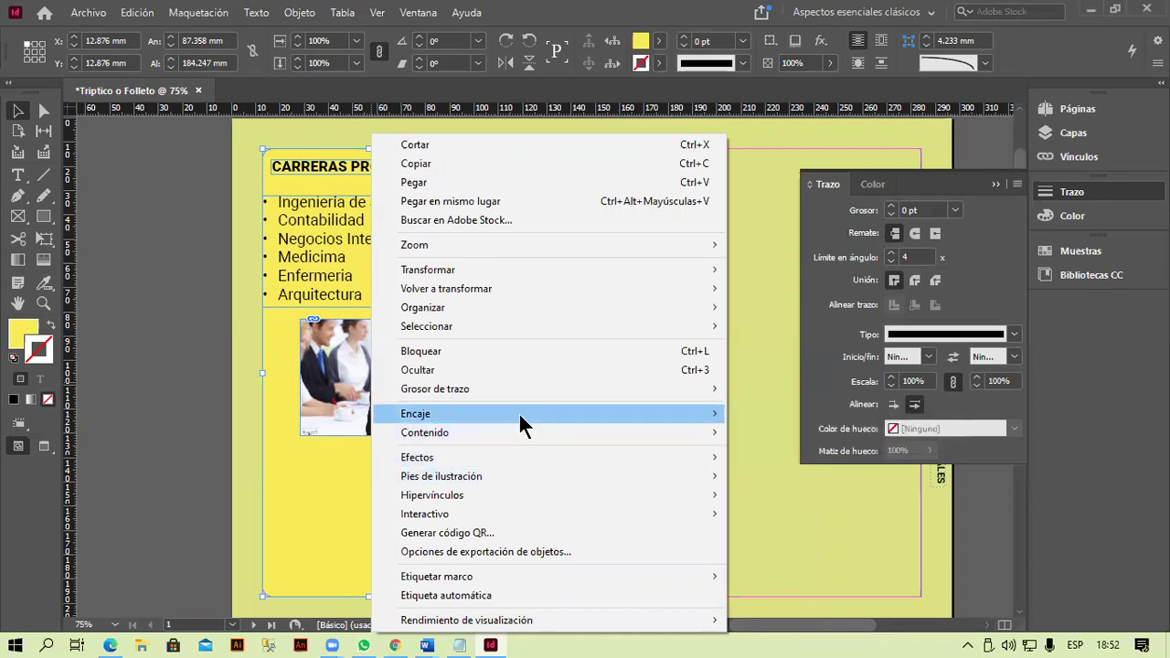
mouse_move(518, 423)
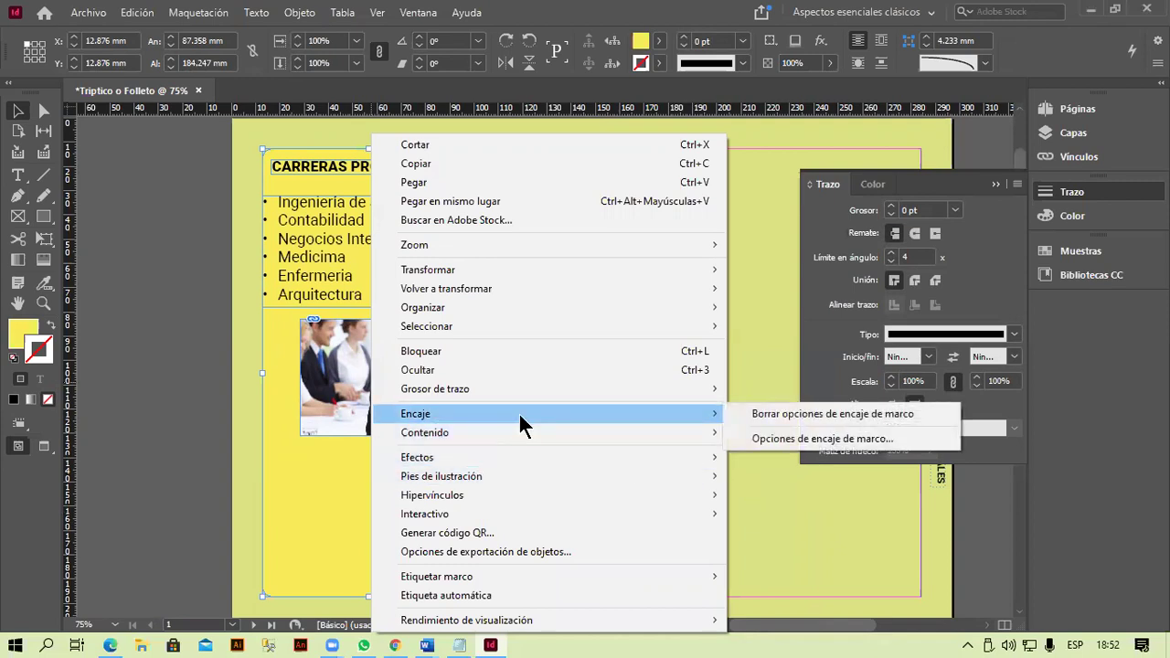
left_click(376, 373)
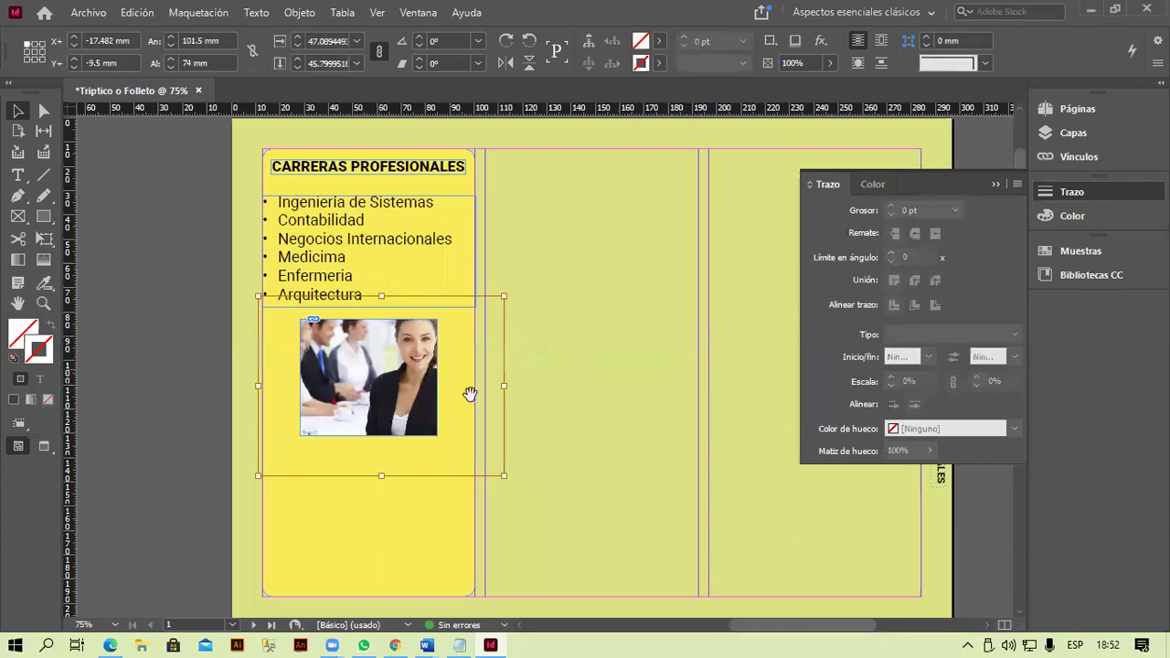
left_click(568, 382)
- Fit the businesswoman photo's content to its frame with the Encajar contenido a marco option
left_click(428, 427)
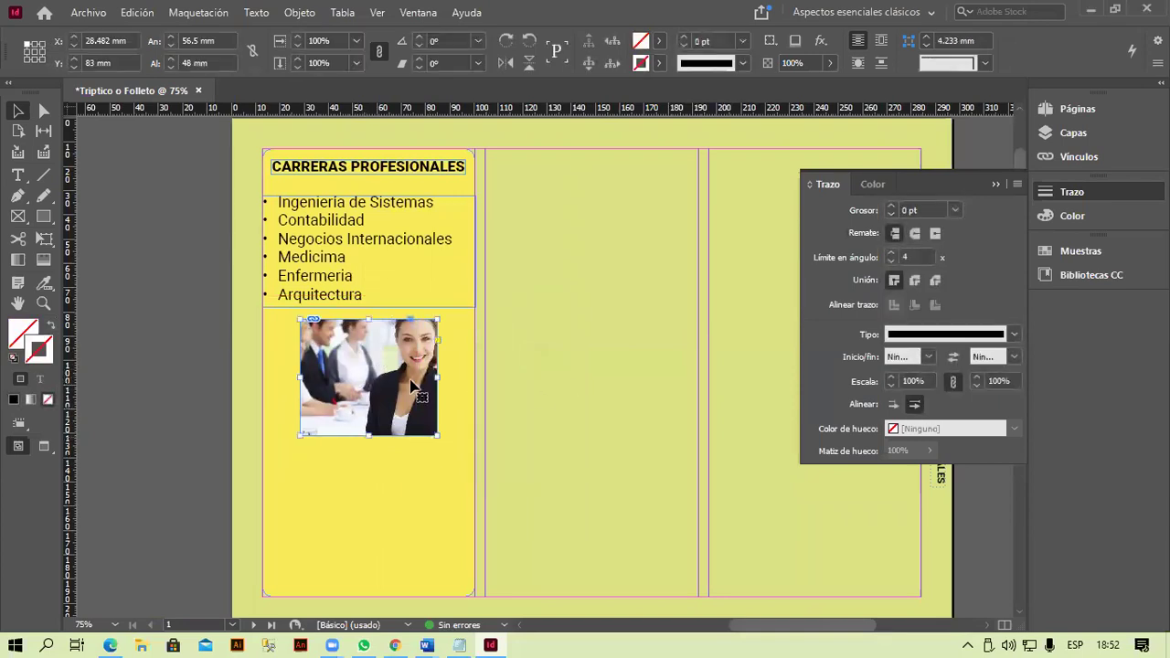
right_click(412, 380)
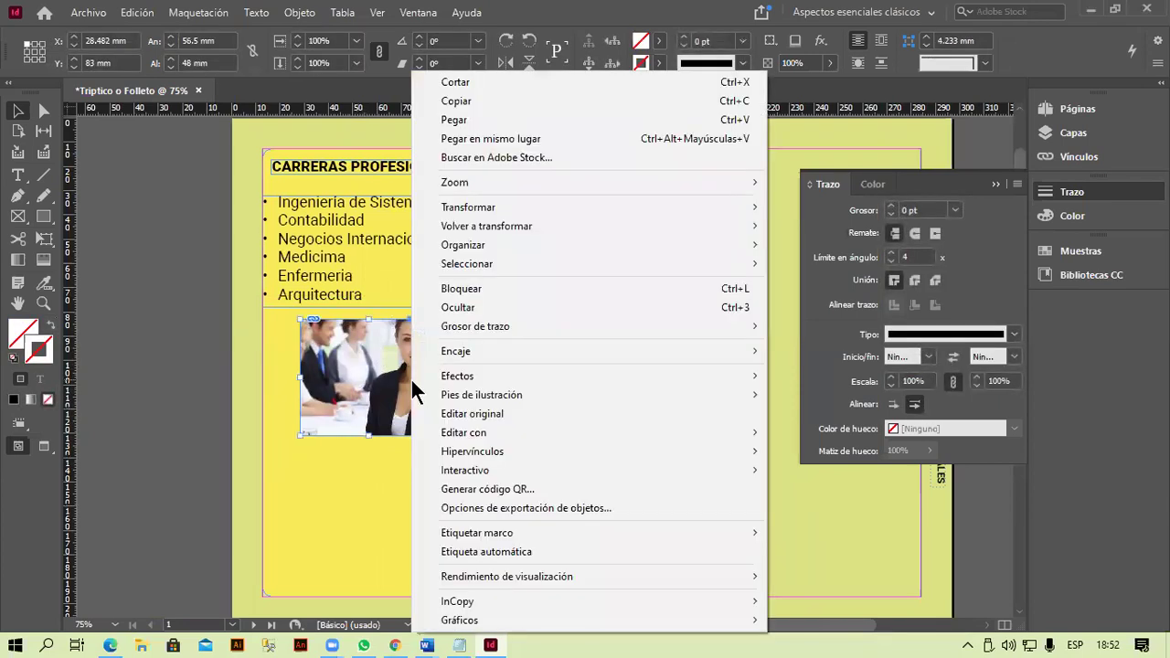
mouse_move(473, 355)
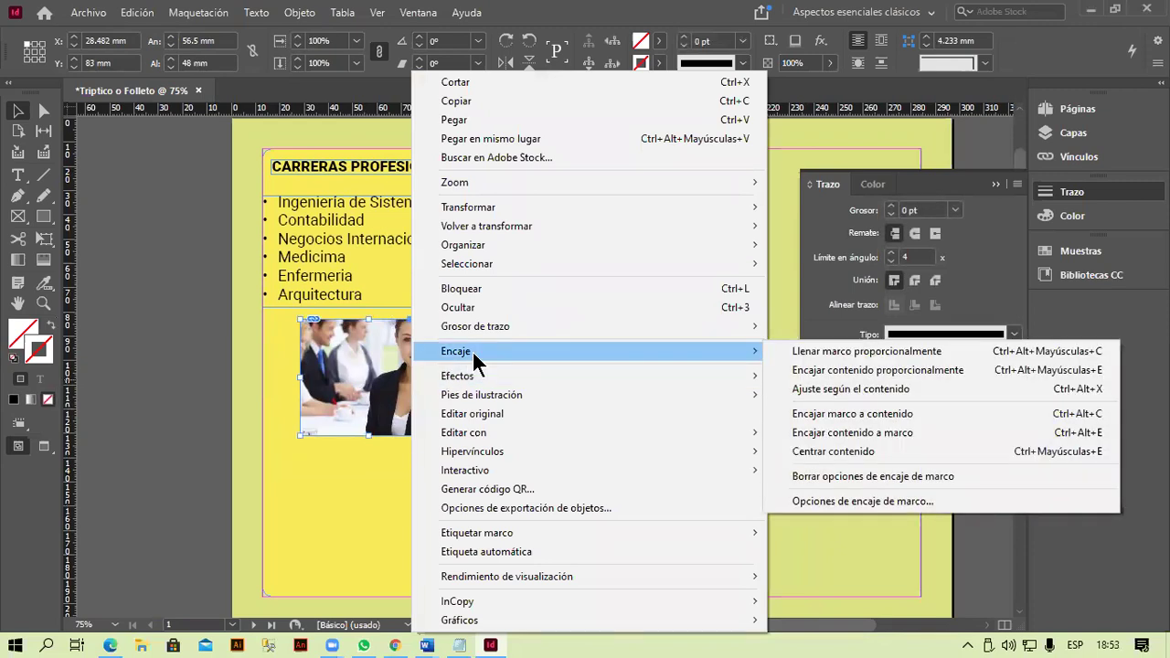
left_click(326, 447)
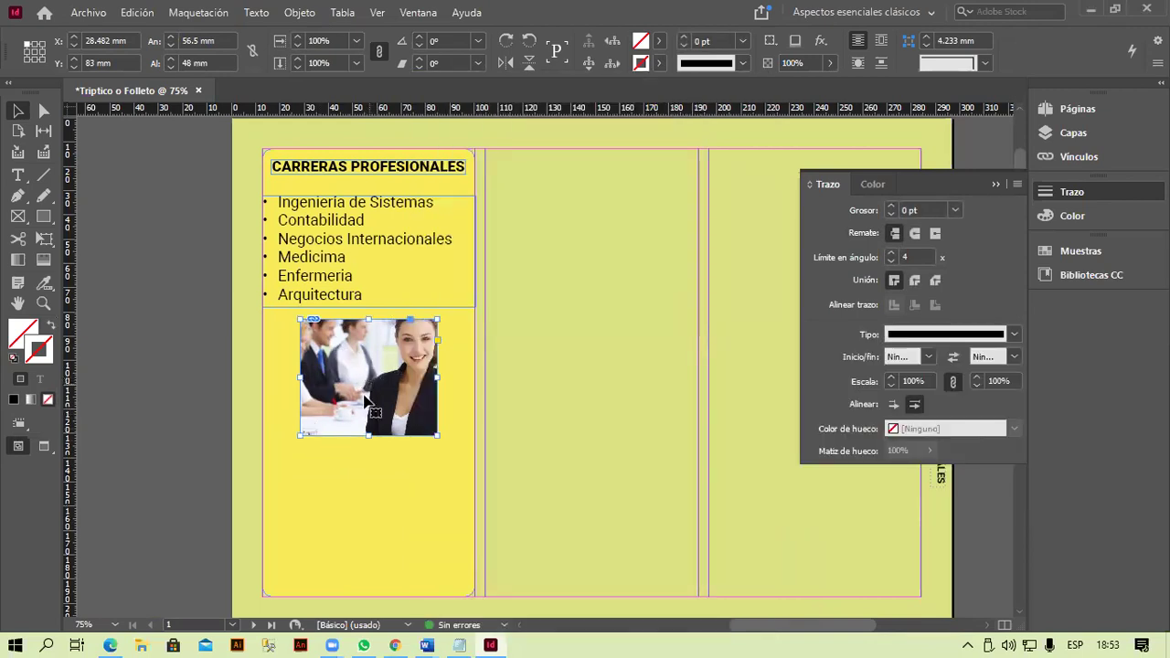
right_click(317, 422)
mouse_move(623, 352)
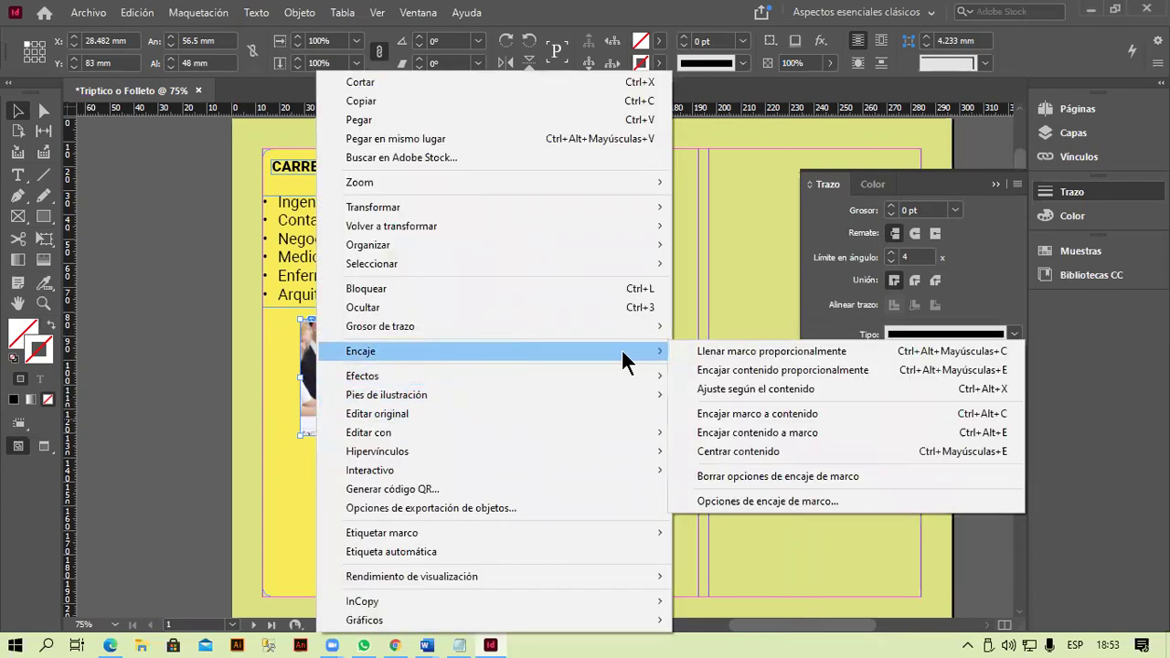
left_click(797, 435)
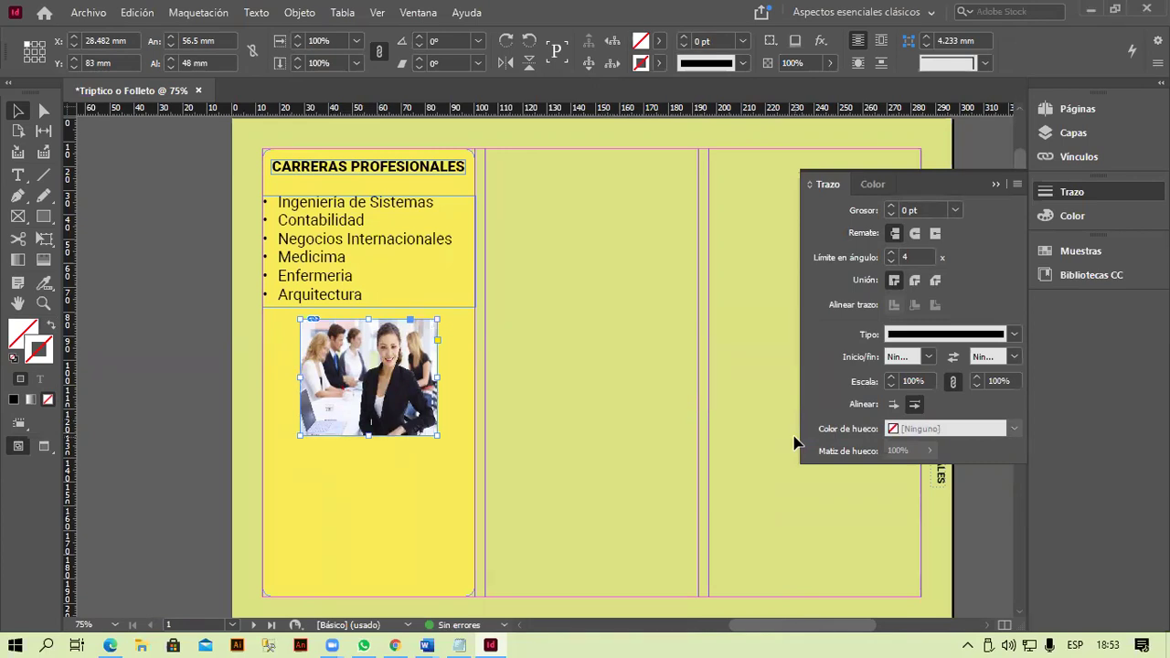
- Give the photo frame a 4 pt stroke of type Fino - Grueso
left_click(831, 186)
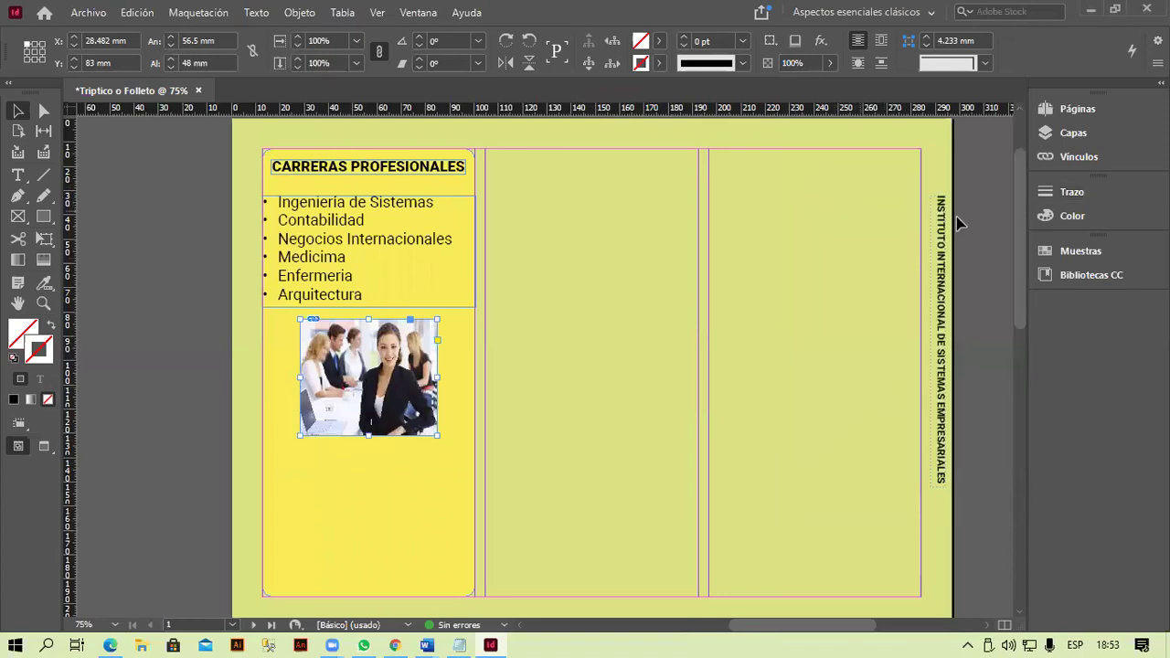
left_click(1071, 194)
left_click(891, 207)
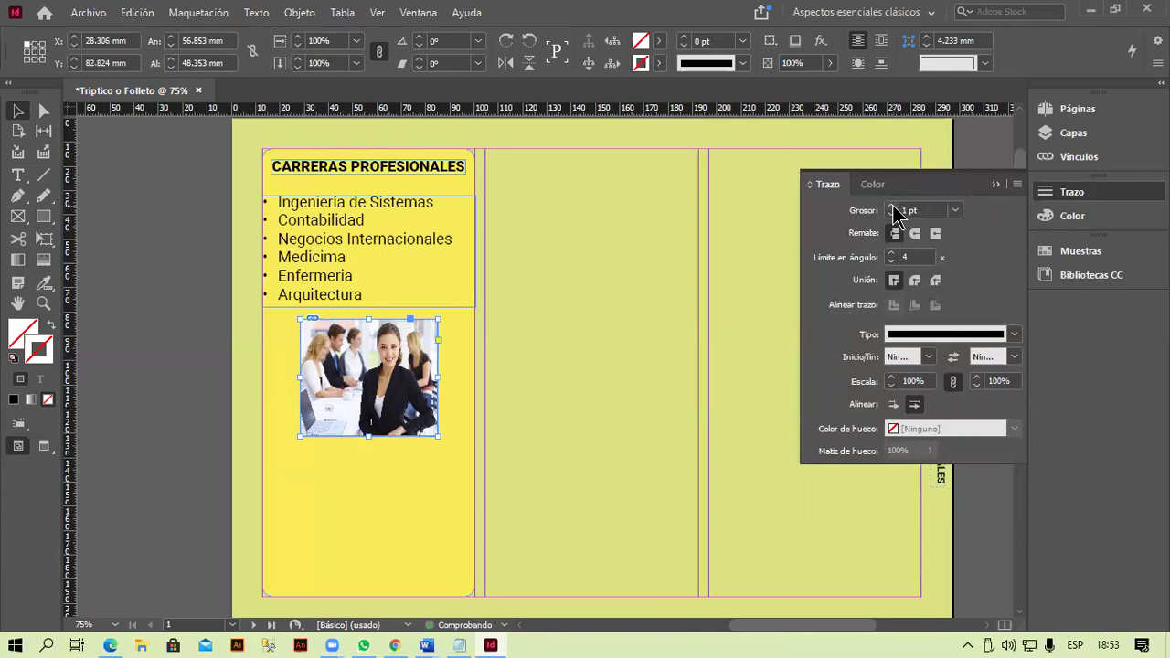
left_click(891, 207)
left_click(891, 207)
left_click(891, 206)
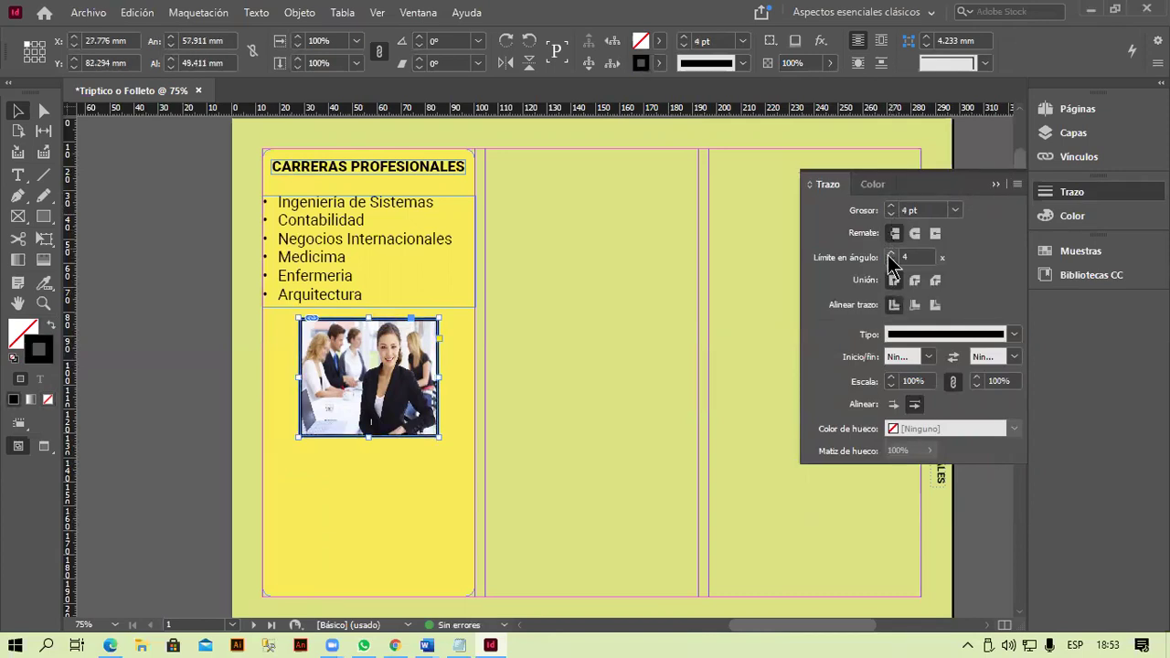
left_click(930, 336)
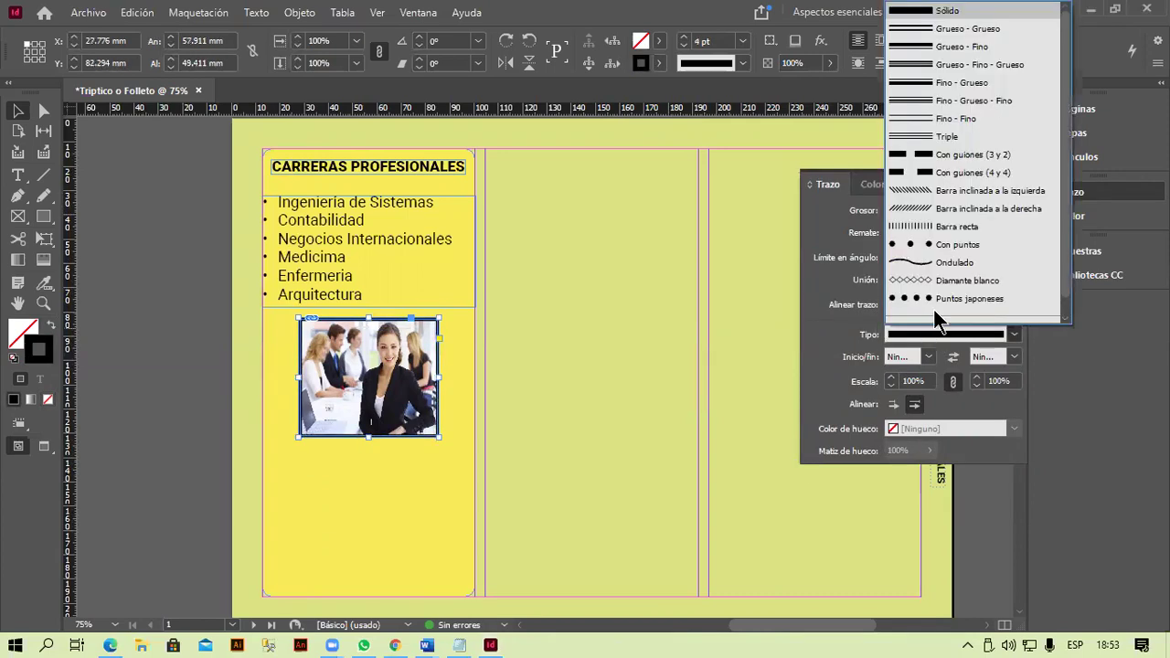
left_click(956, 84)
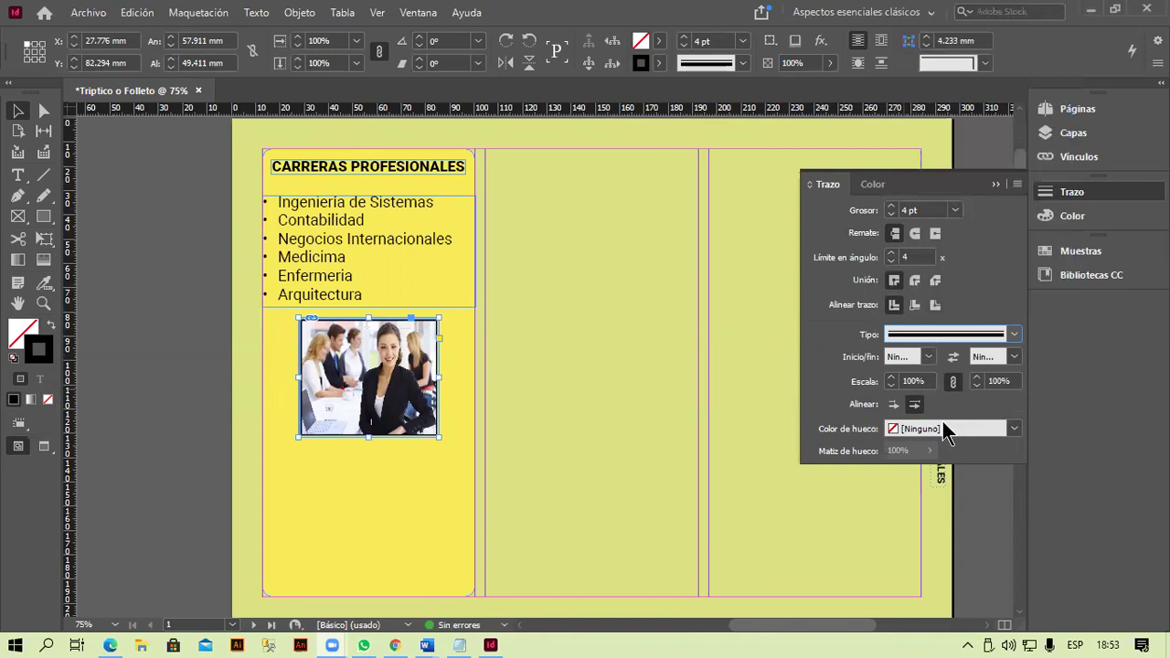
- Set the gap colour of the photo frame's stroke to green C=75 M=5 Y=100 K=0
left_click(1015, 429)
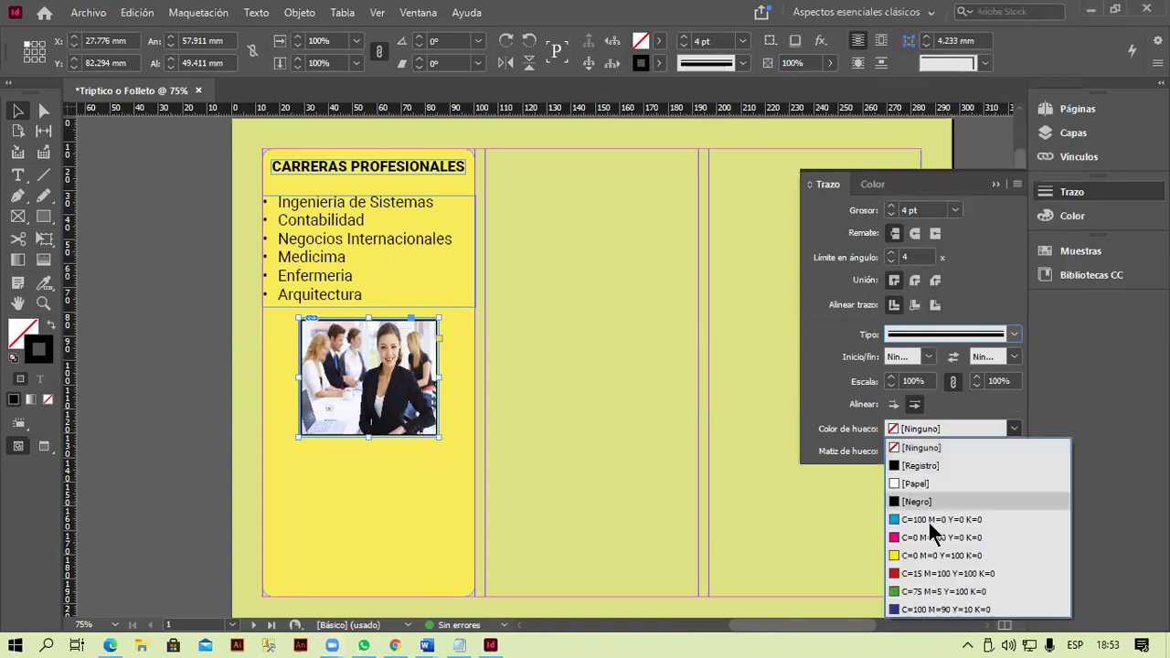
left_click(900, 593)
left_click(588, 430)
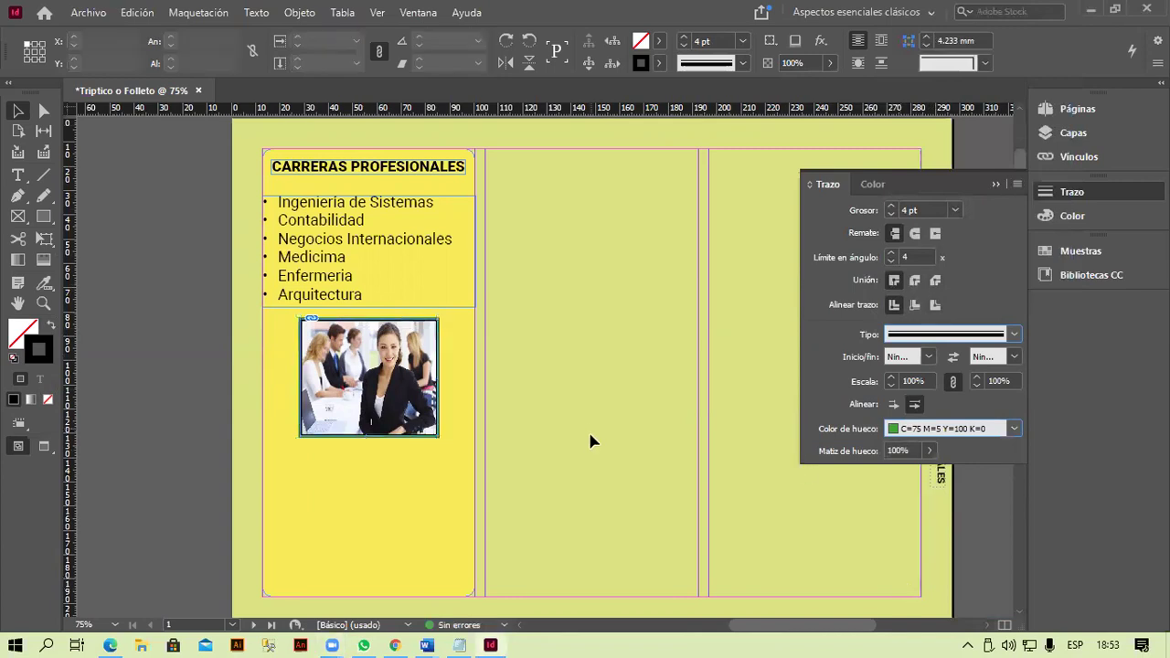
left_click(436, 519)
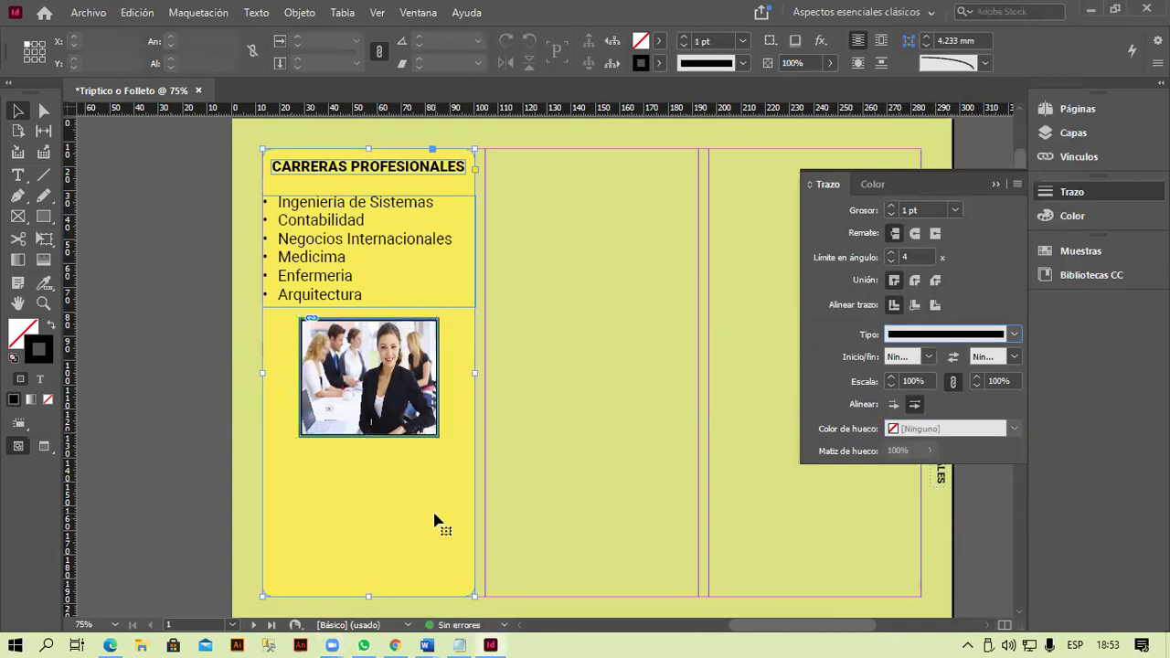
- Colour the photo frame's stroke red with the C=15 M=100 Y=100 K=0 swatch
left_click(400, 407)
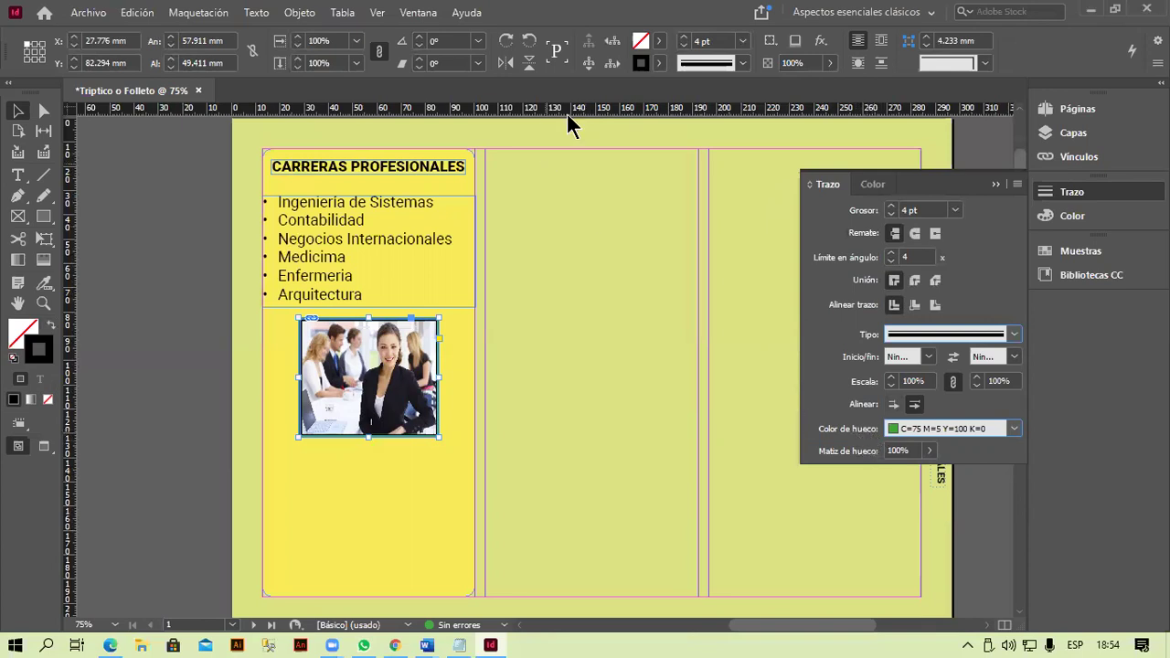
left_click(660, 64)
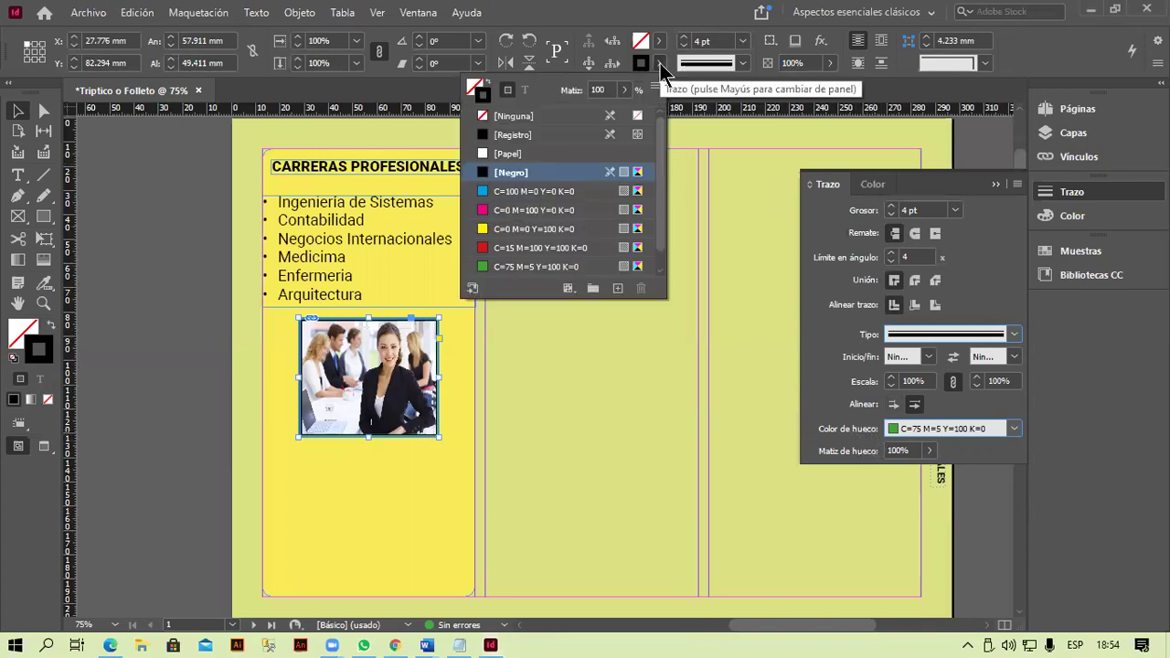
left_click(540, 232)
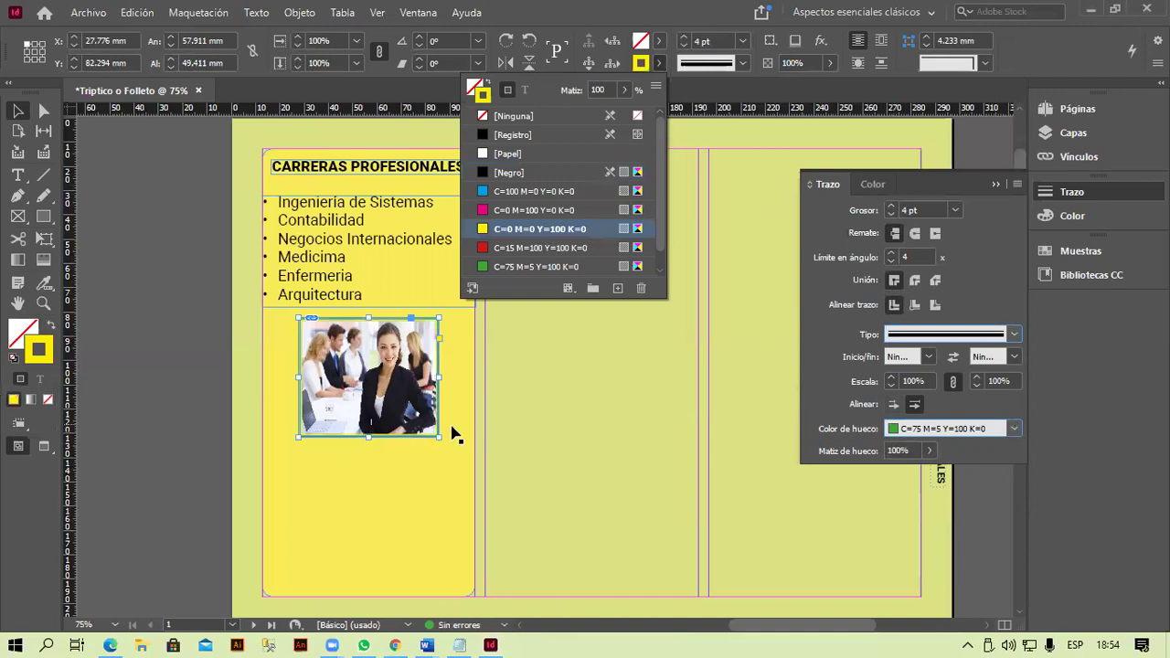
left_click(526, 248)
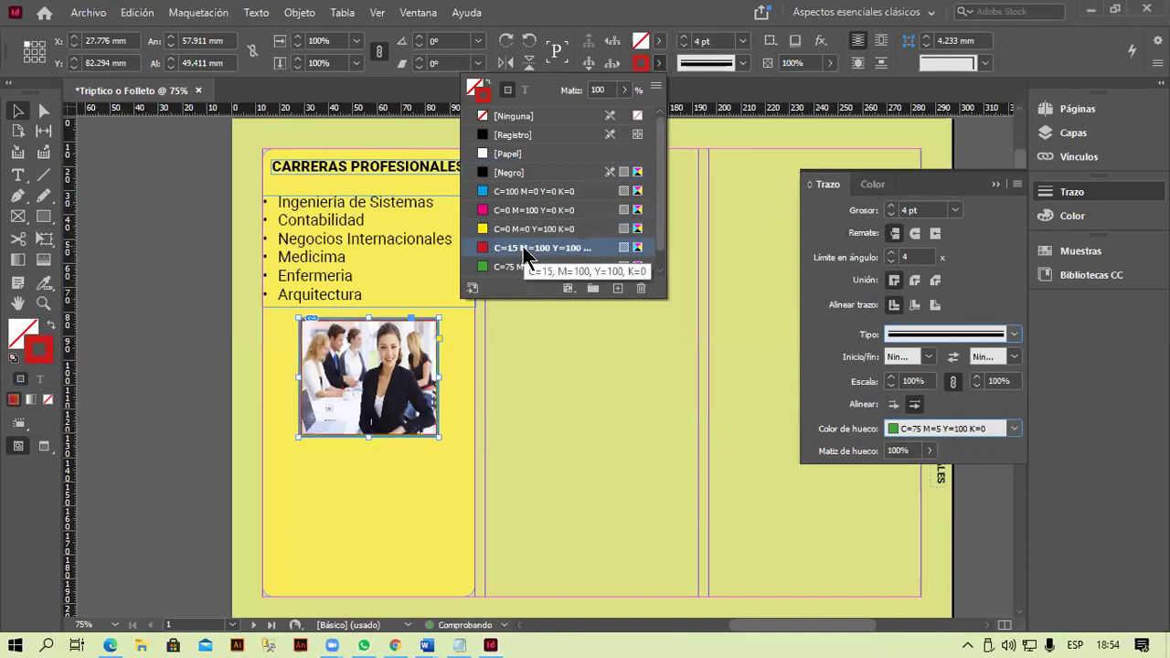
left_click(412, 521)
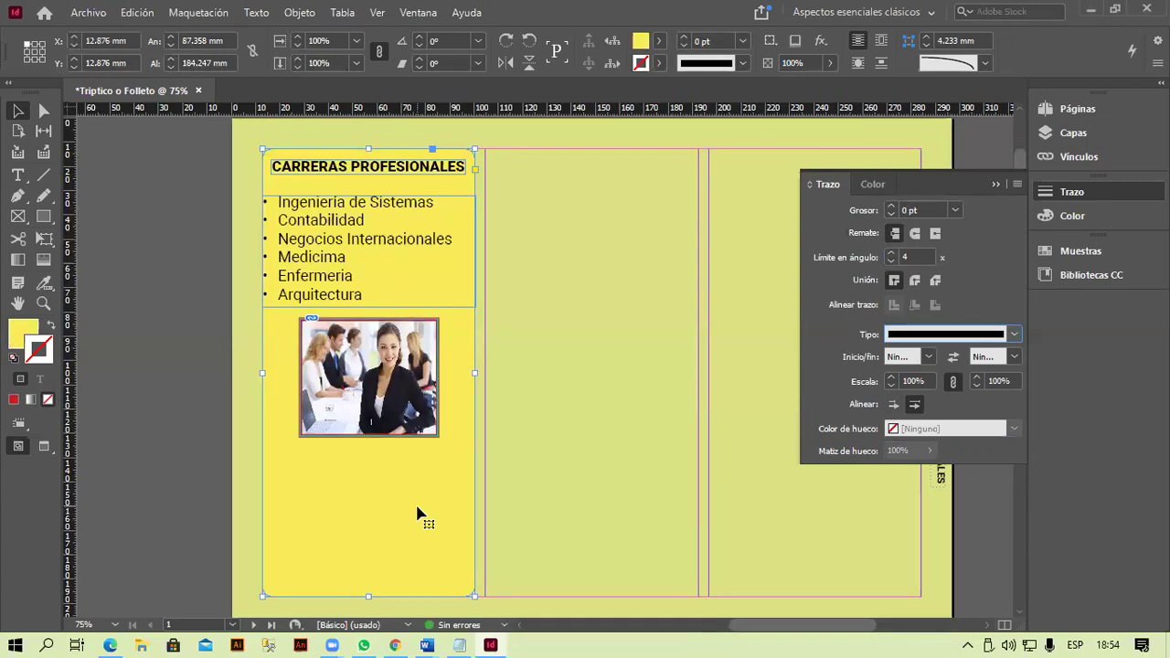
scroll(417, 514, "down", 1)
scroll(411, 517, "up", 1)
- Add a text frame about 50 × 10 mm below the photo reading "Ingeniería de Sistemas"
left_click(17, 175)
left_click_drag(263, 458, 384, 482)
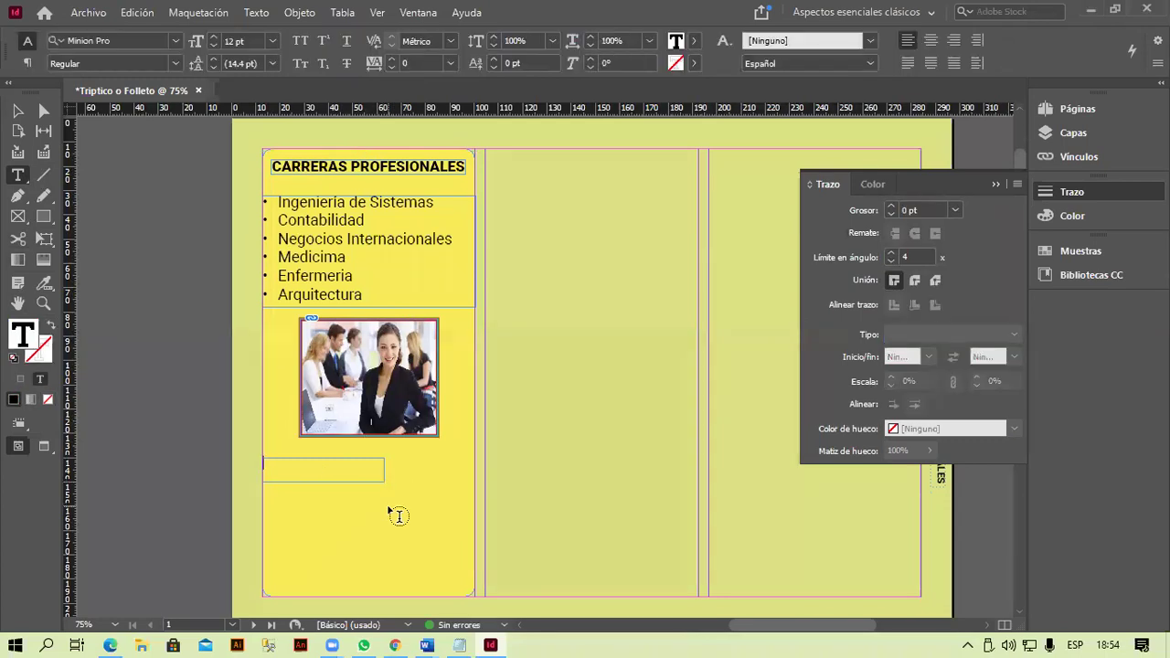
type("Ingeniería de Sistemas")
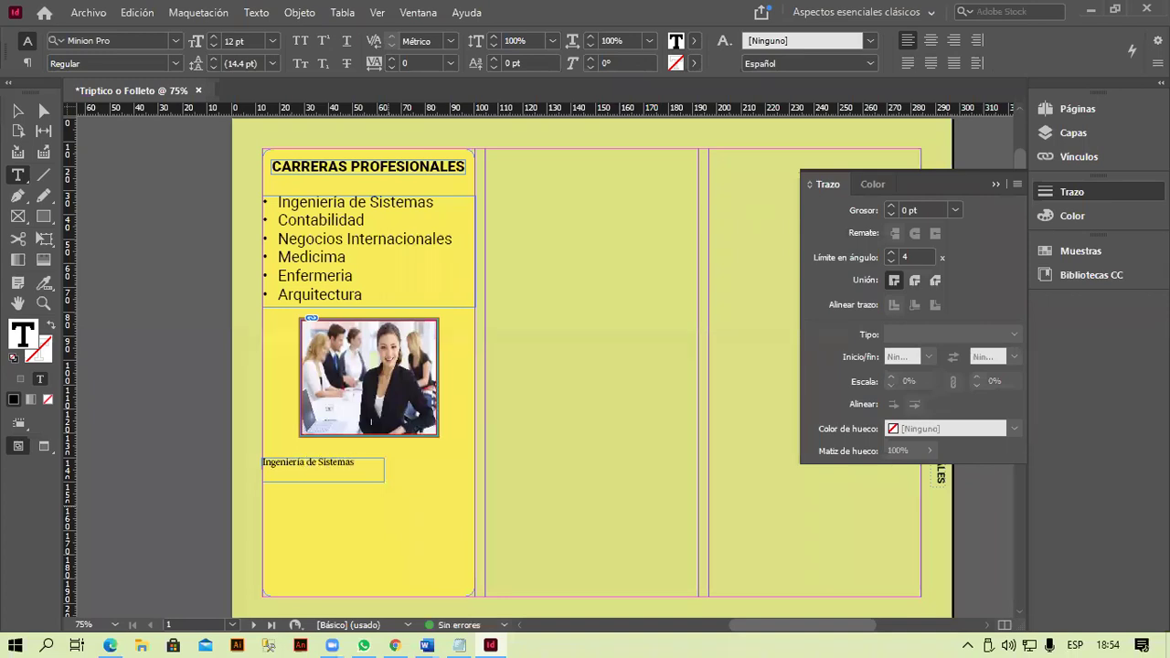
- Format the "Ingeniería de Sistemas" text below the photo in Roboto Black at 14 pt
triple_click(327, 459)
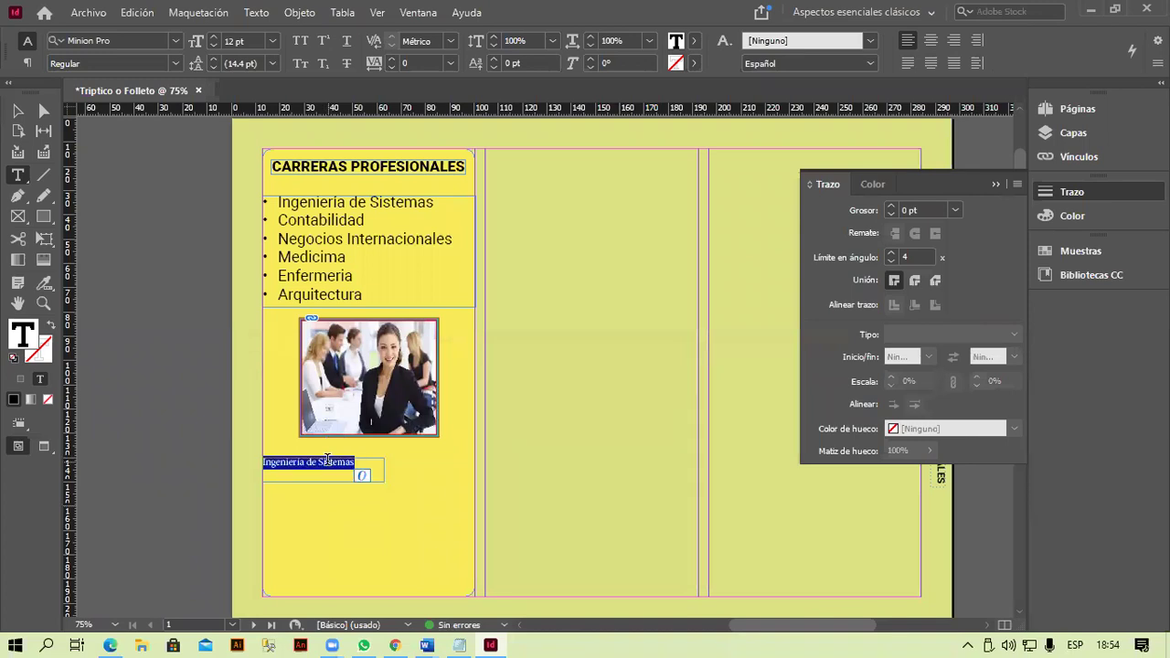
left_click(135, 40)
type("ro")
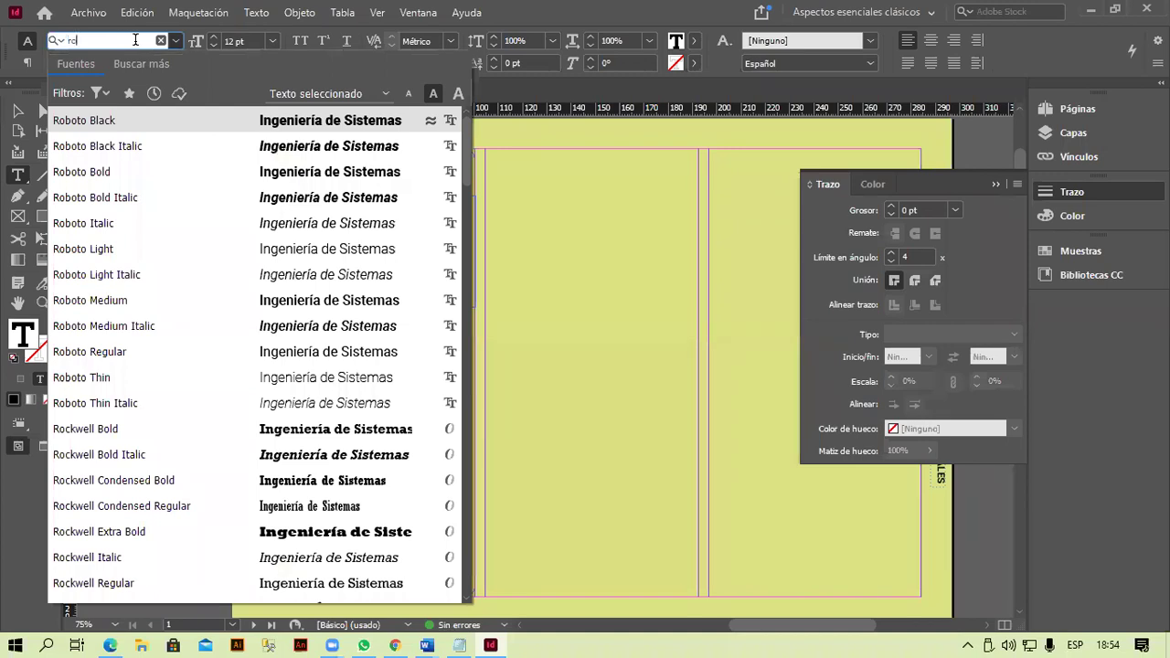
left_click(128, 119)
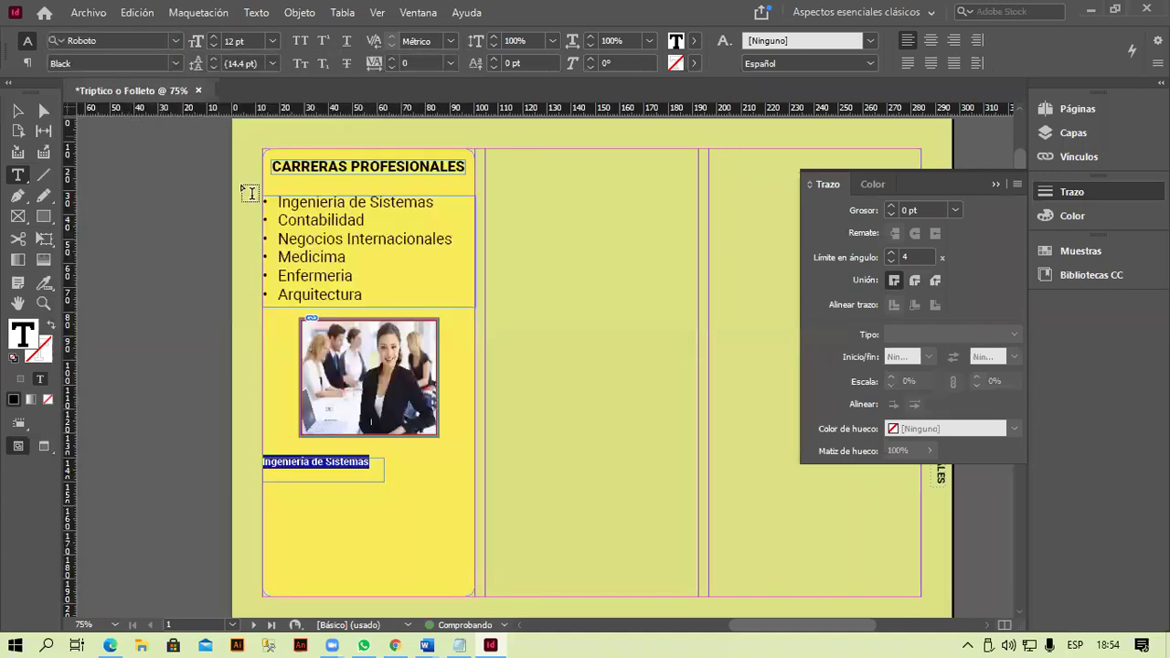
left_click(227, 40)
type("14")
key("Return")
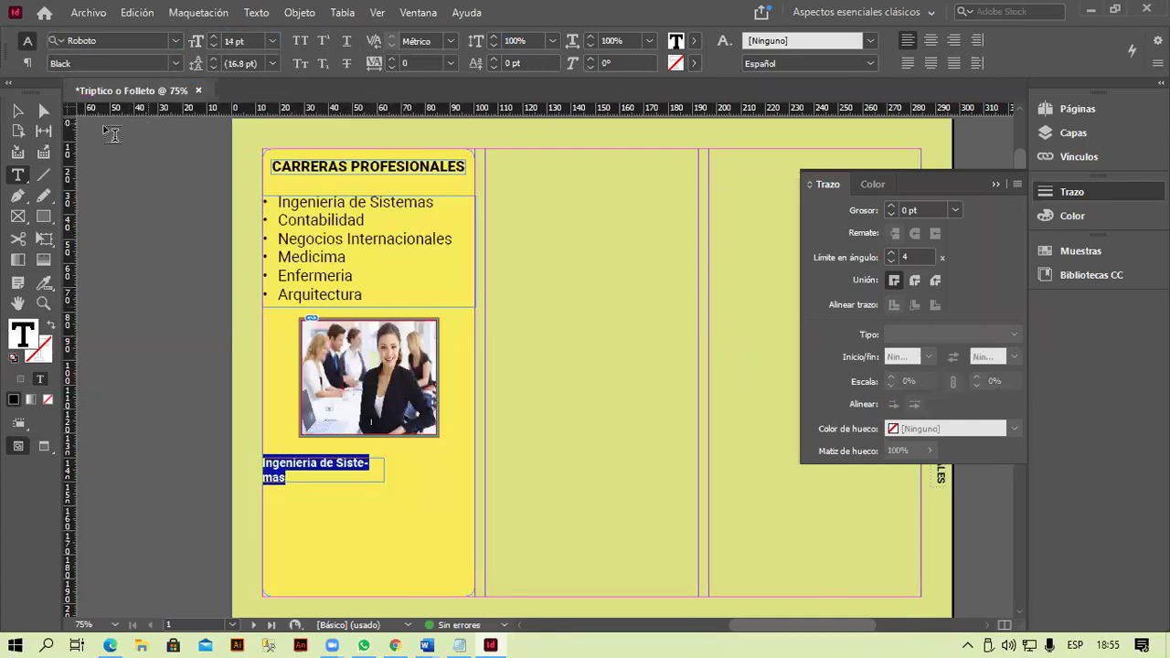
- Resize the subheading's text frame to about 60 × 6 mm so the text fits on one line
left_click(17, 110)
left_click(384, 475)
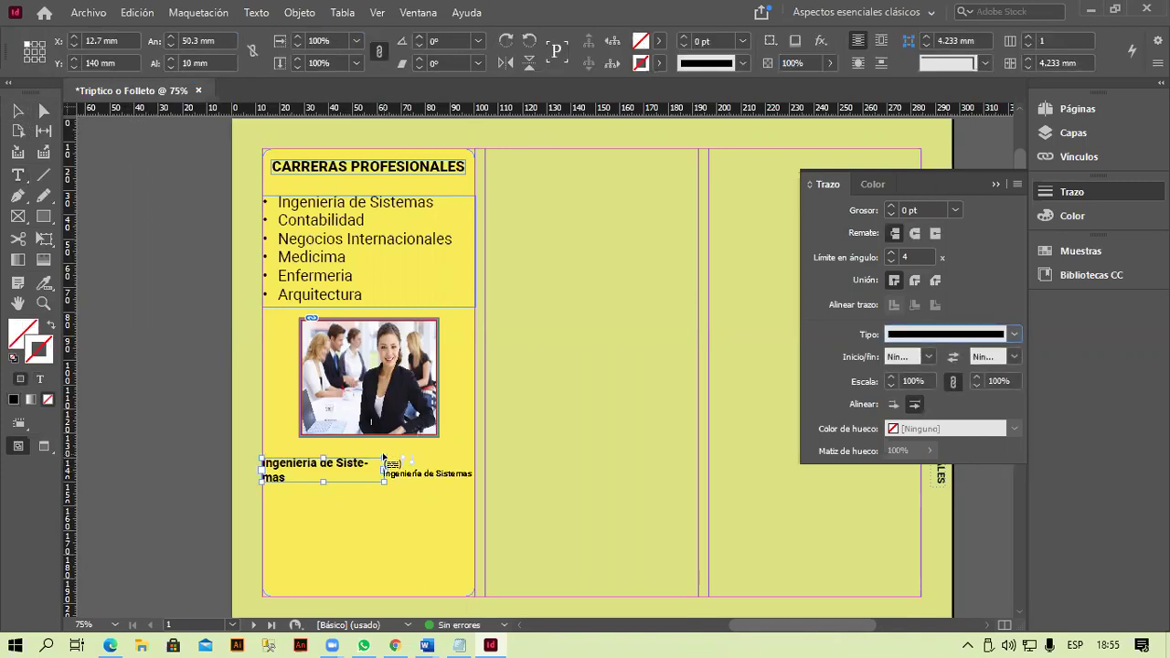
key("Escape")
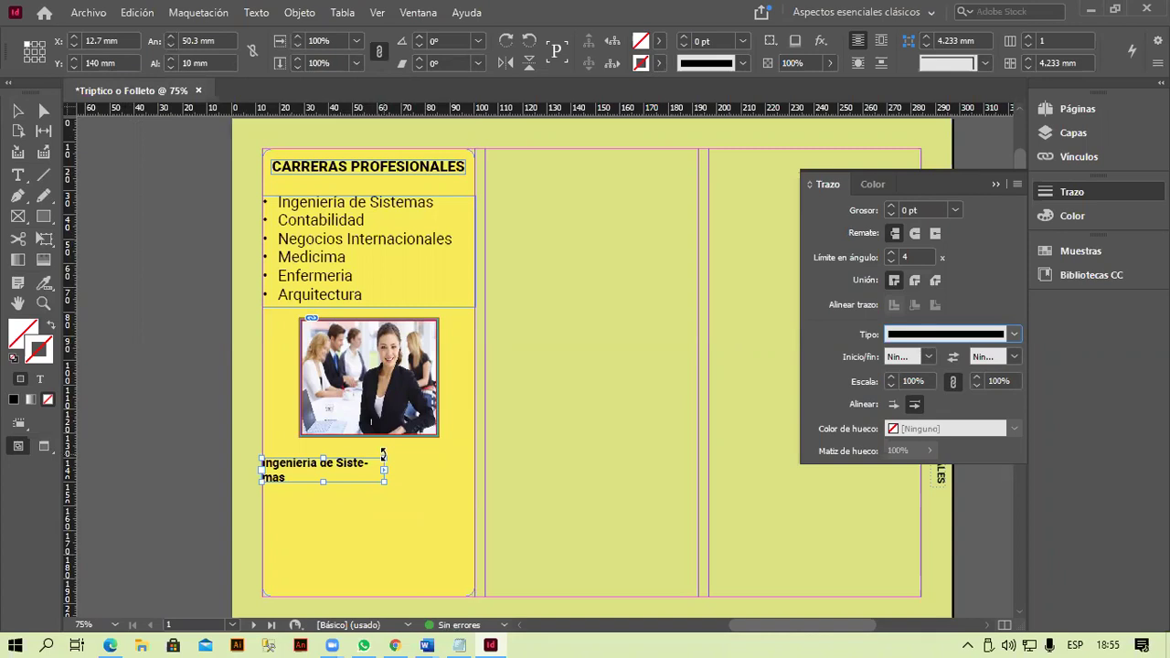
left_click_drag(387, 478, 408, 479)
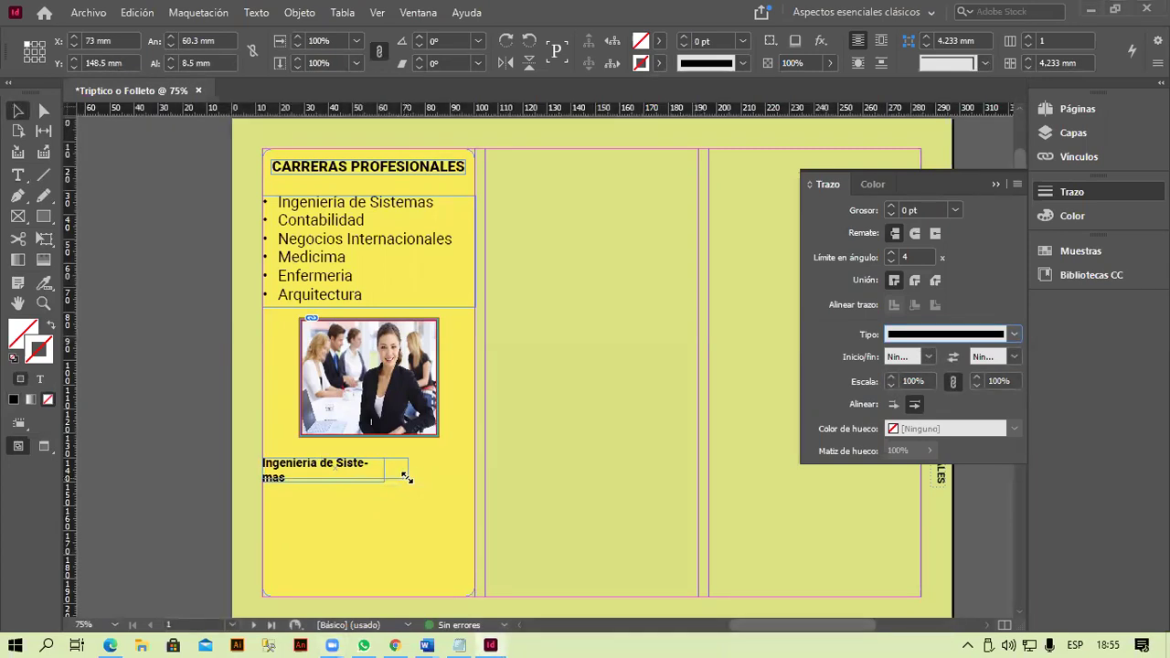
left_click_drag(337, 479, 336, 470)
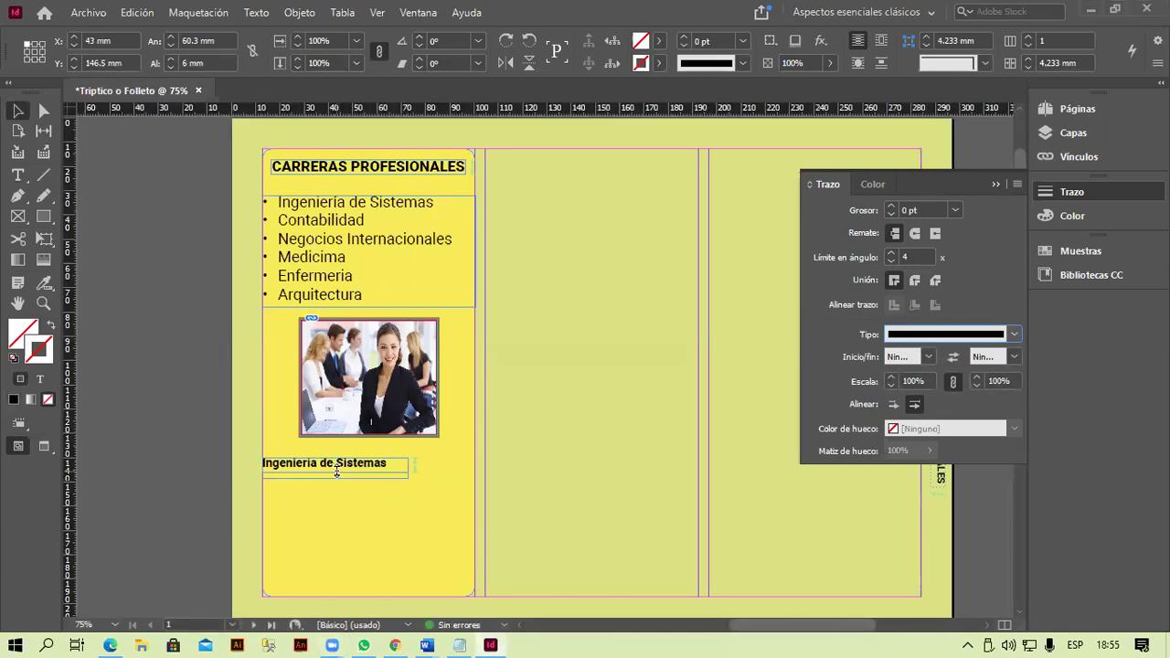
left_click(389, 507)
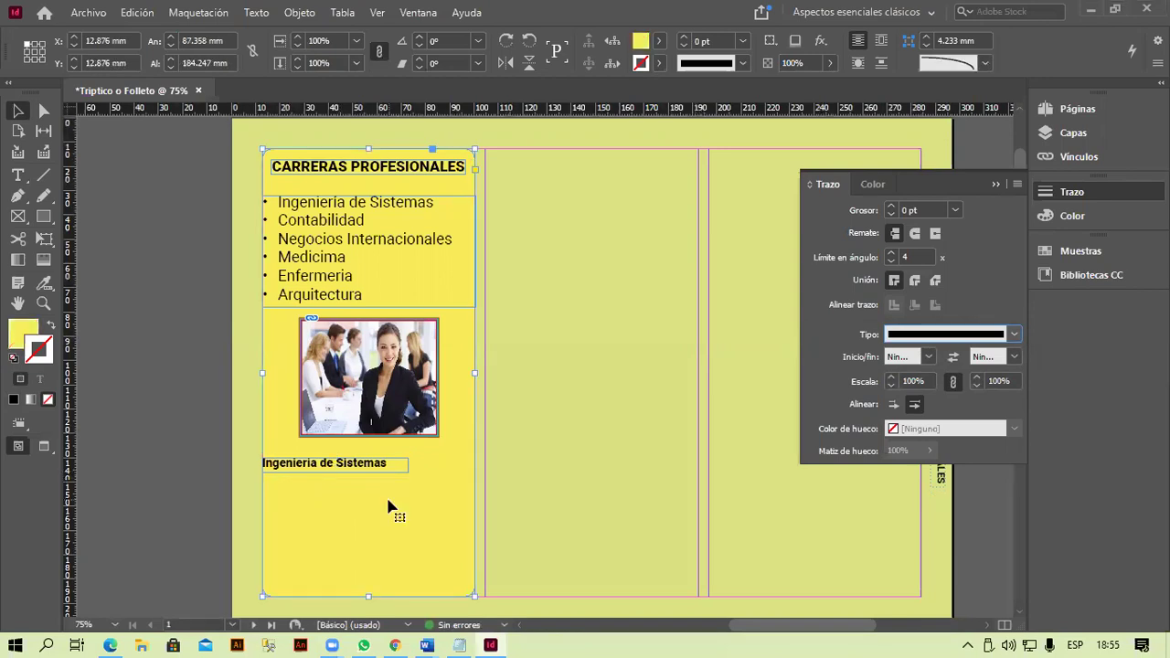
- Draw an empty text frame across the first column below the subheading, about 87 × 48 mm, starting at Y 149.5 mm
scroll(388, 508, "down", 3)
scroll(389, 508, "up", 6)
scroll(388, 508, "down", 3)
left_click(18, 174)
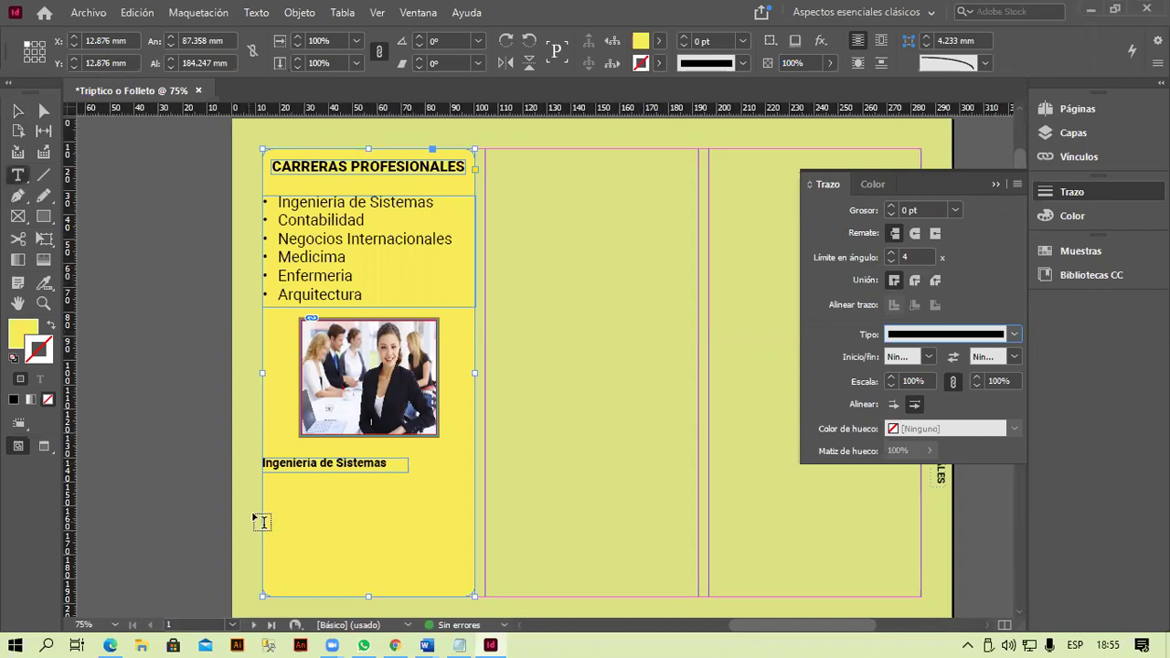
left_click_drag(265, 477, 470, 592)
left_click(18, 110)
left_click_drag(369, 473, 368, 481)
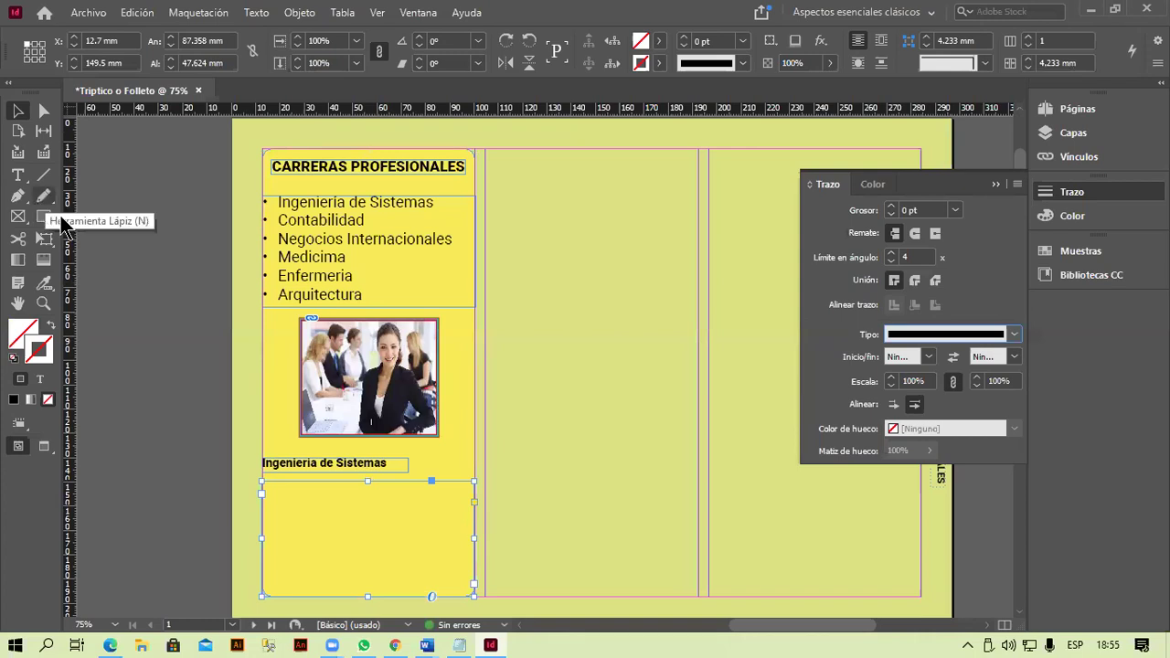
- Draw a text frame about 41 × 63 mm in the middle column and move it to the column's upper-right corner
left_click(17, 175)
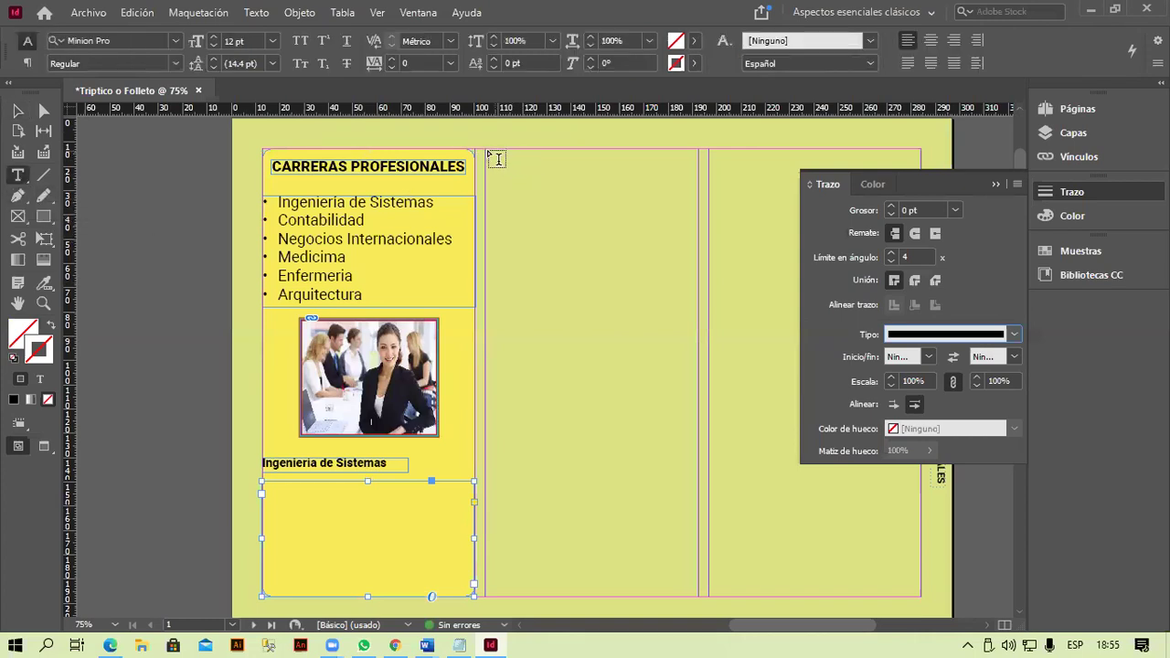
left_click_drag(486, 155, 585, 301)
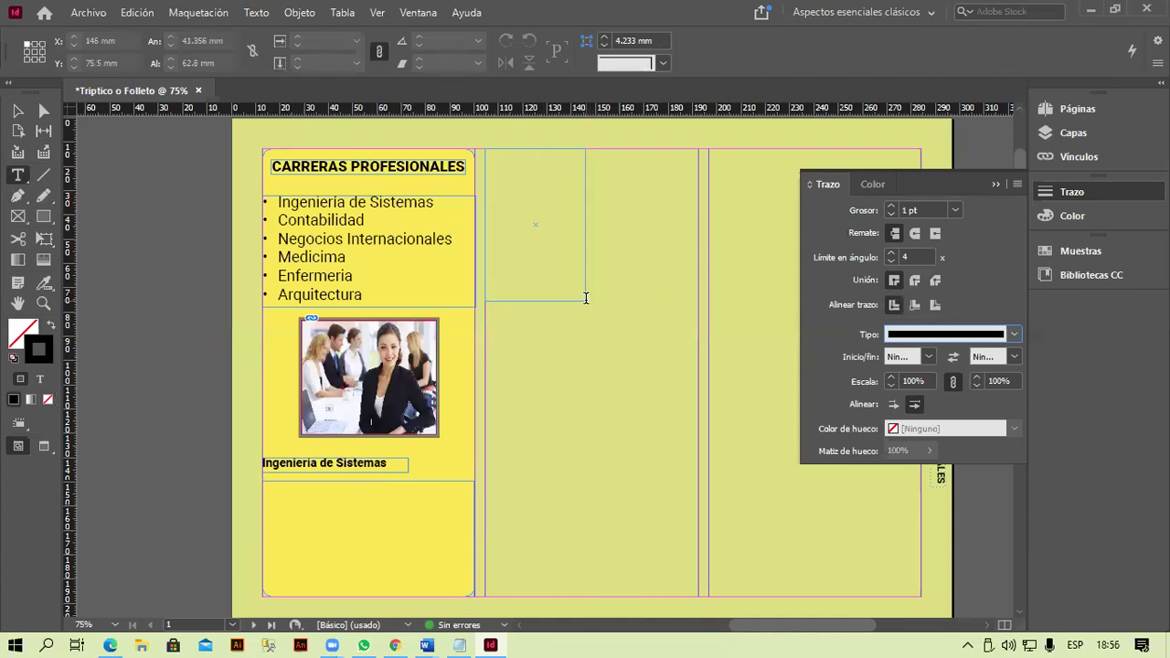
left_click(17, 112)
left_click_drag(542, 225, 647, 222)
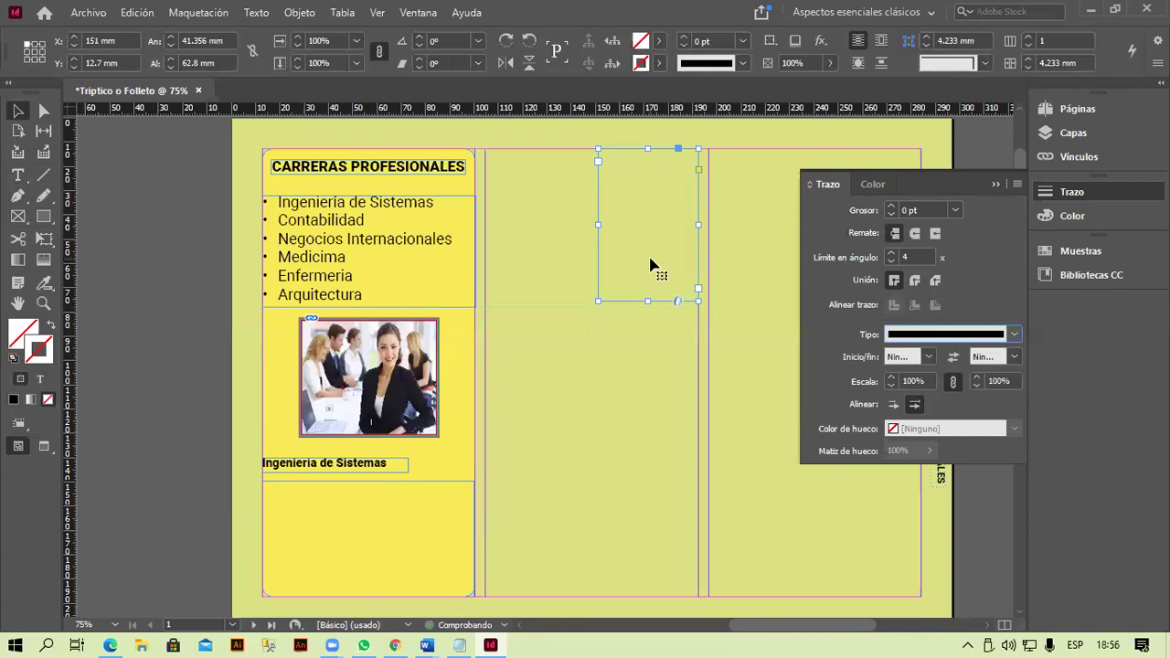
- Duplicate the middle column's text frame beside the original at X 107.144 mm, keeping both top edges aligned
left_click_drag(637, 264, 542, 261)
left_click(608, 409)
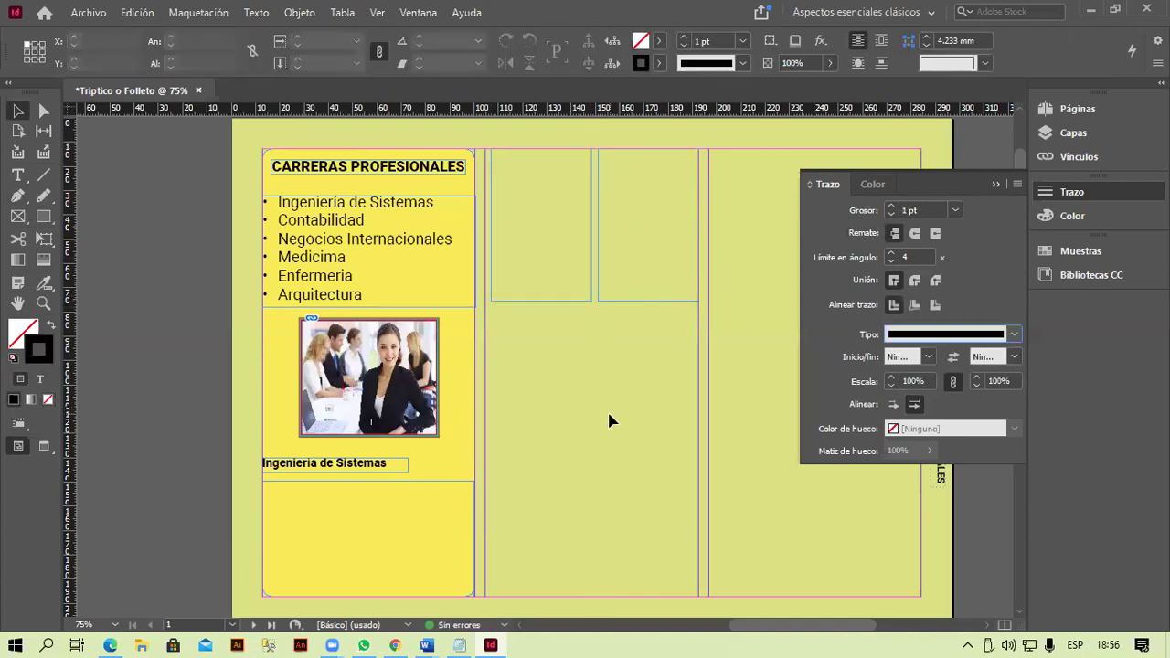
left_click(400, 517)
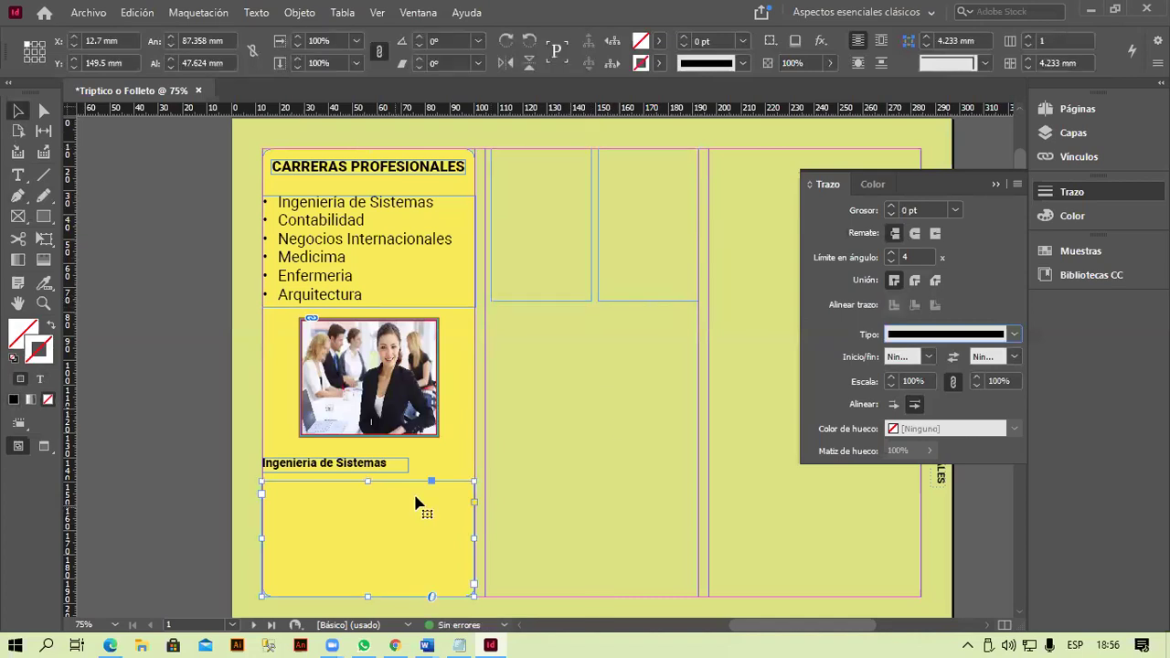
left_click(544, 274)
left_click(630, 273)
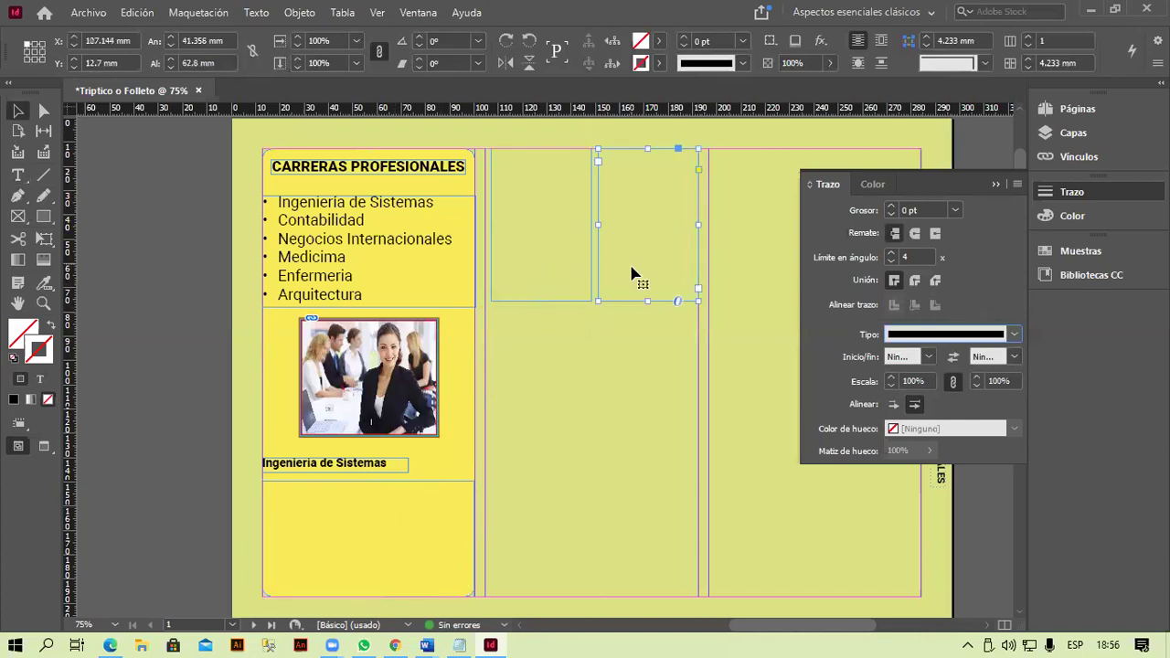
left_click(407, 540)
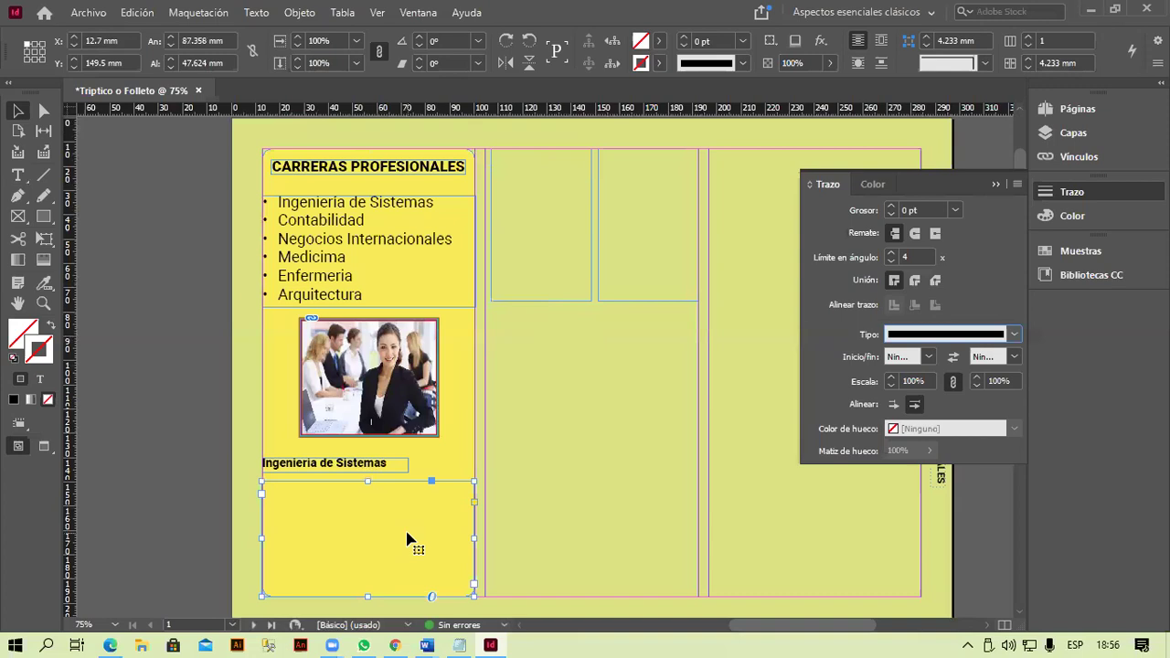
- Draw a circular ellipse frame 47 mm in diameter in the middle column and centre it below the two text frames at about Y 79.5 mm
left_click(18, 216)
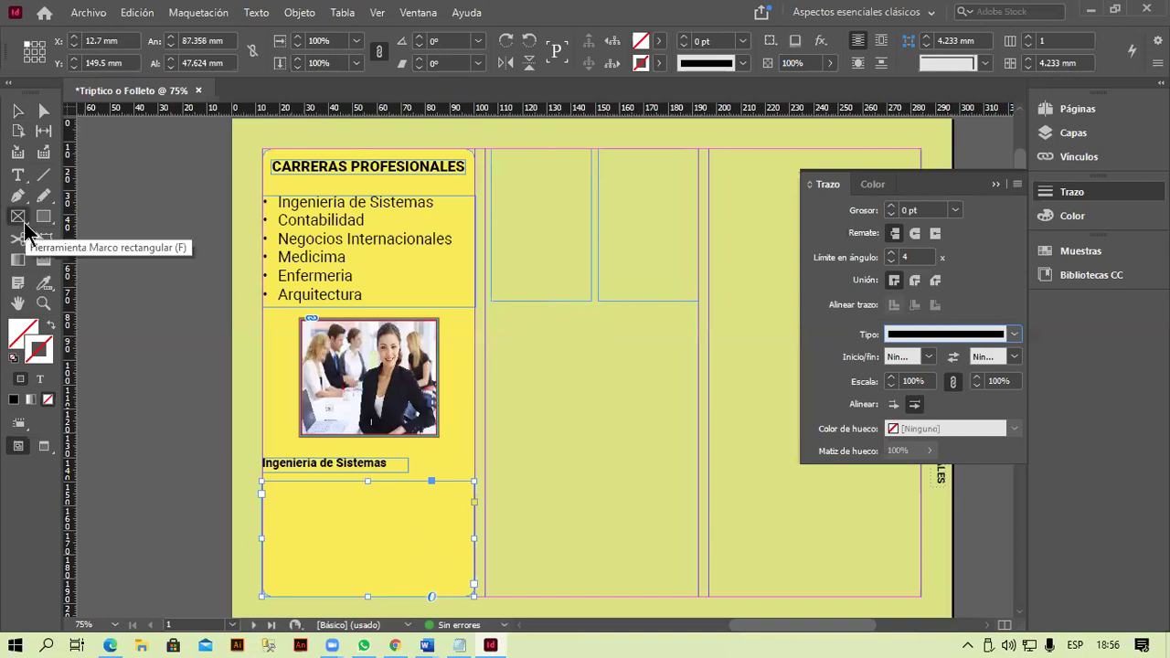
left_click(18, 217)
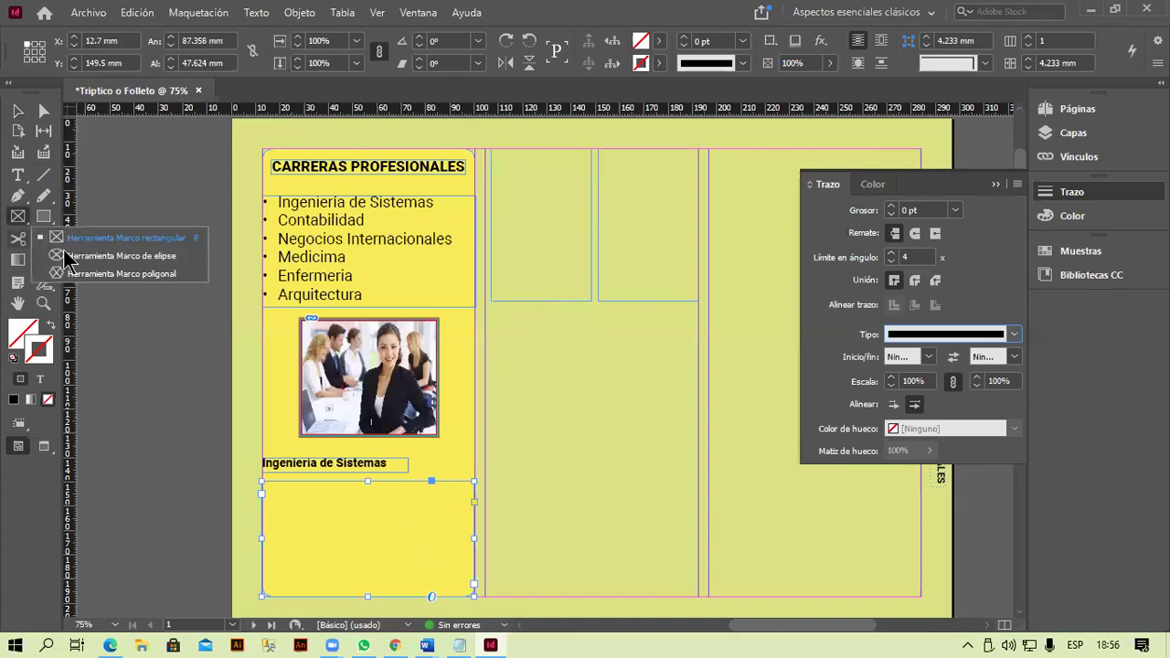
left_click(91, 258)
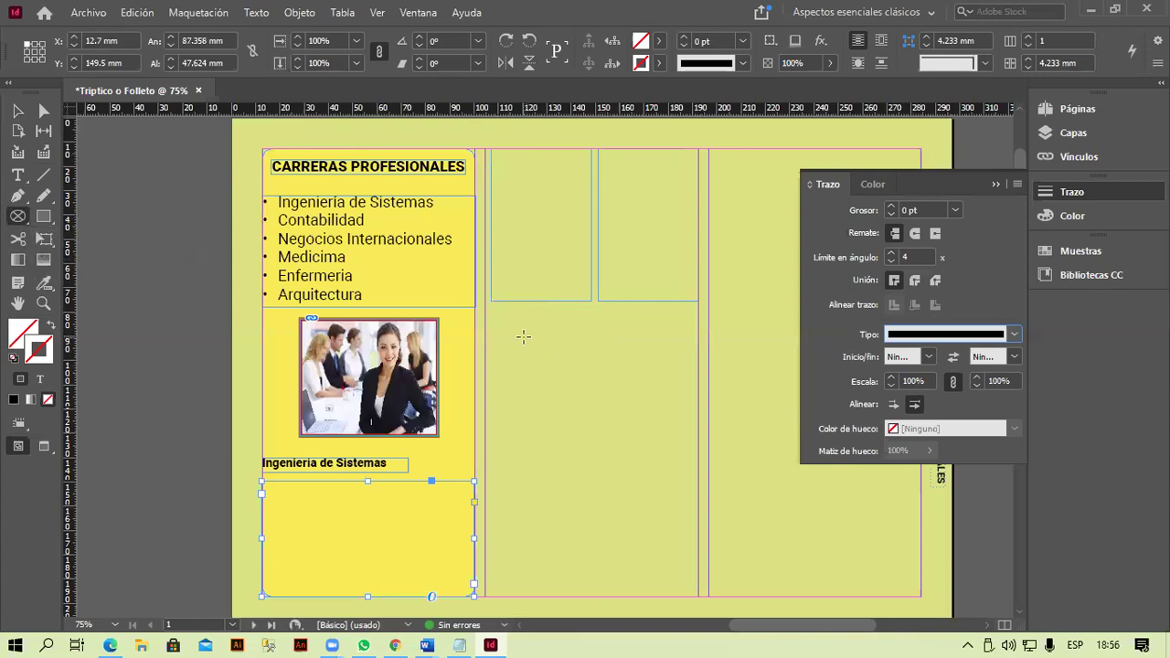
left_click_drag(523, 335, 638, 451)
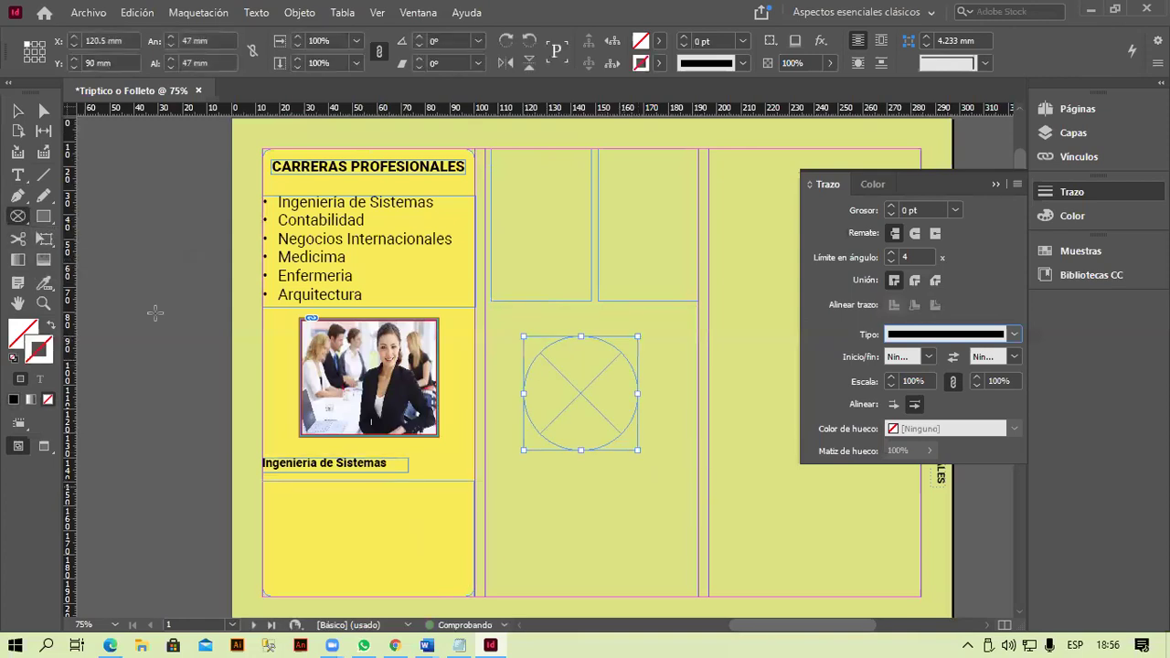
left_click(18, 111)
left_click_drag(594, 412, 606, 390)
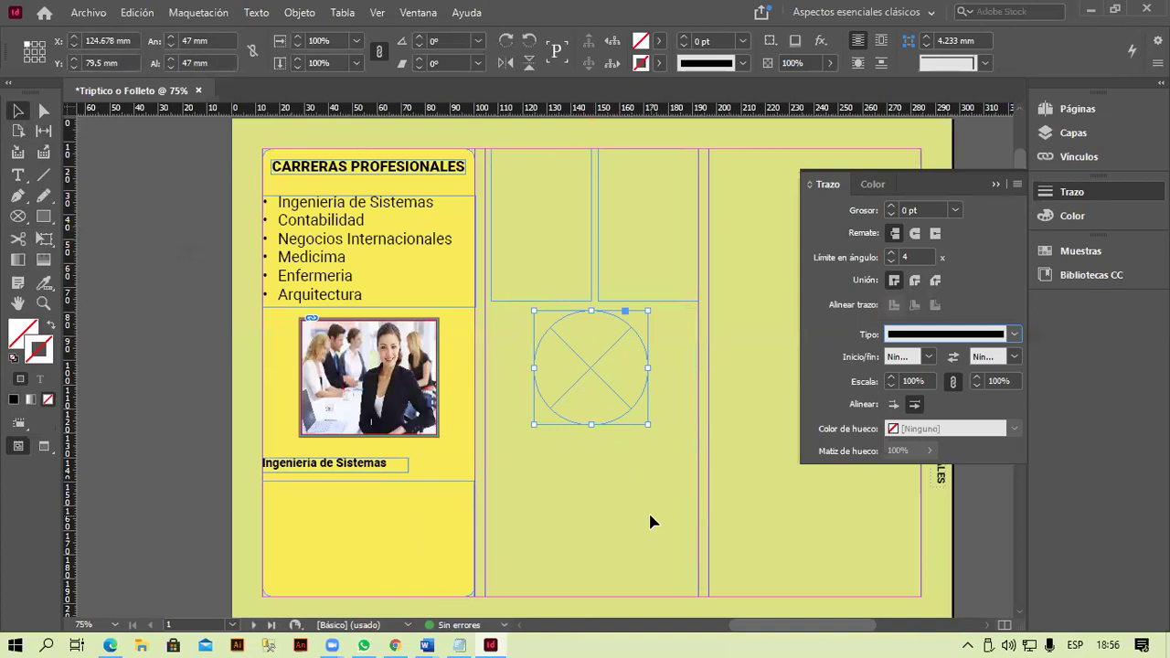
- Thread the empty text frame under "Ingeniería de Sistemas" into the first text frame of the middle column
left_click(410, 554)
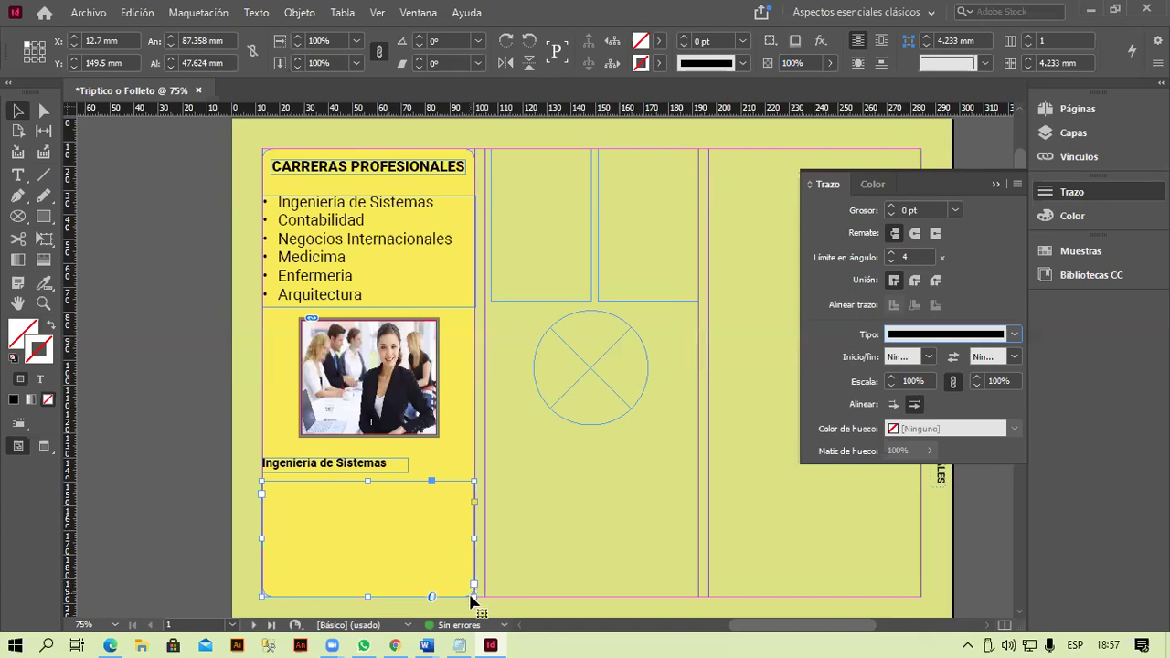
scroll(468, 582, "up", 3)
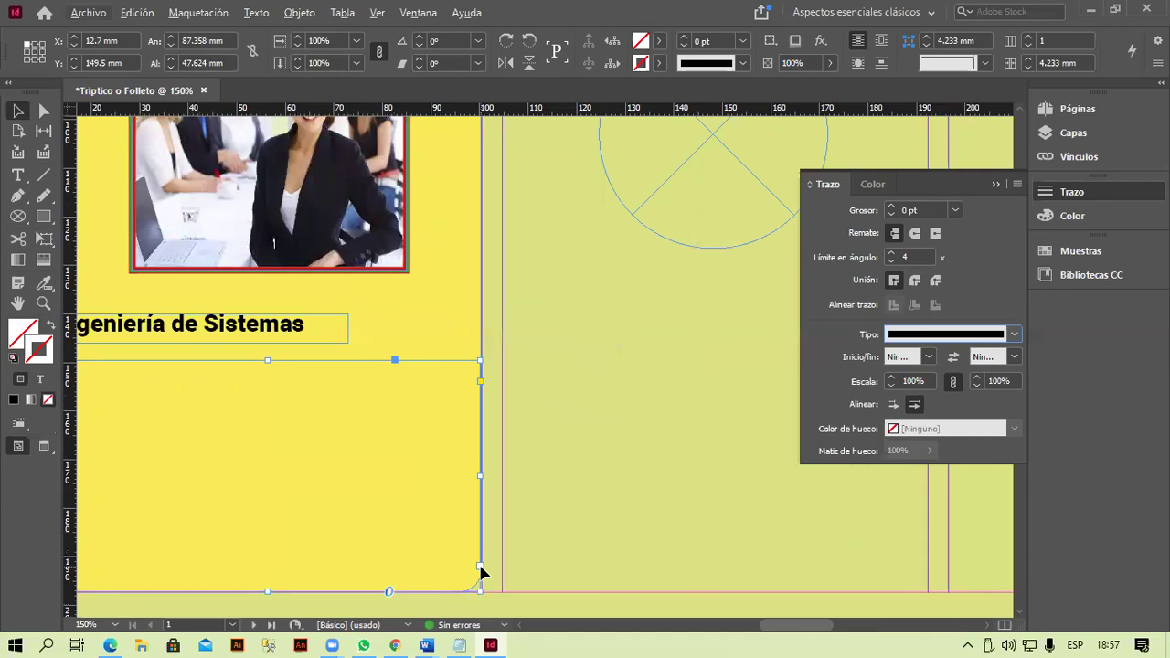
key("ctrl+minus")
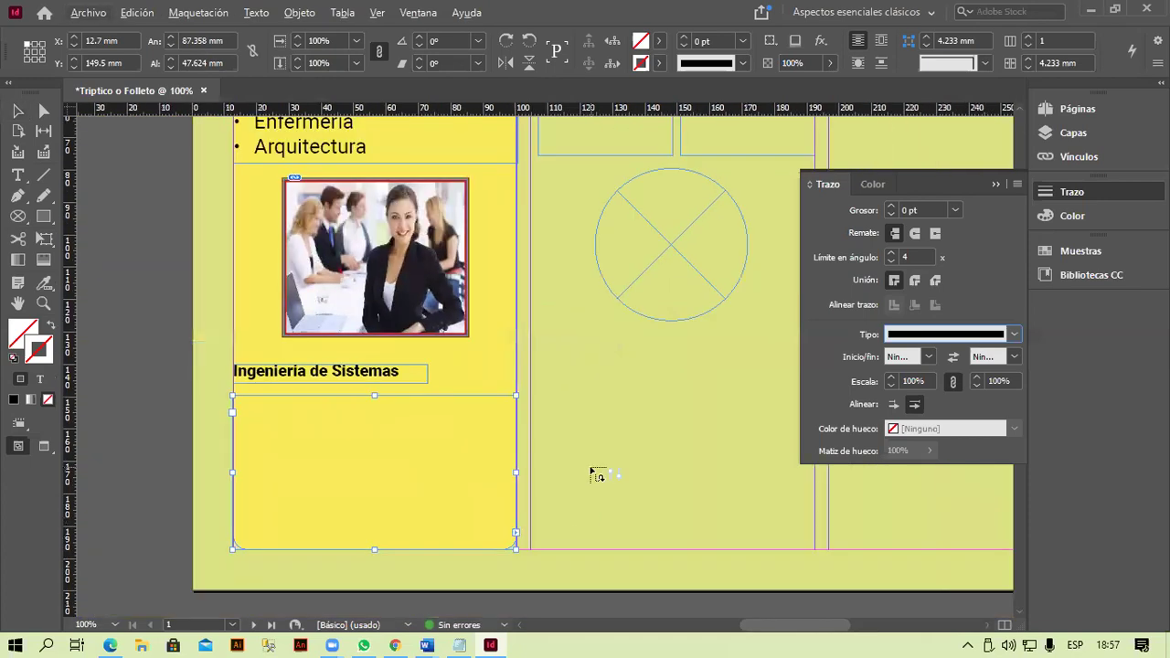
scroll(646, 464, "up", 5)
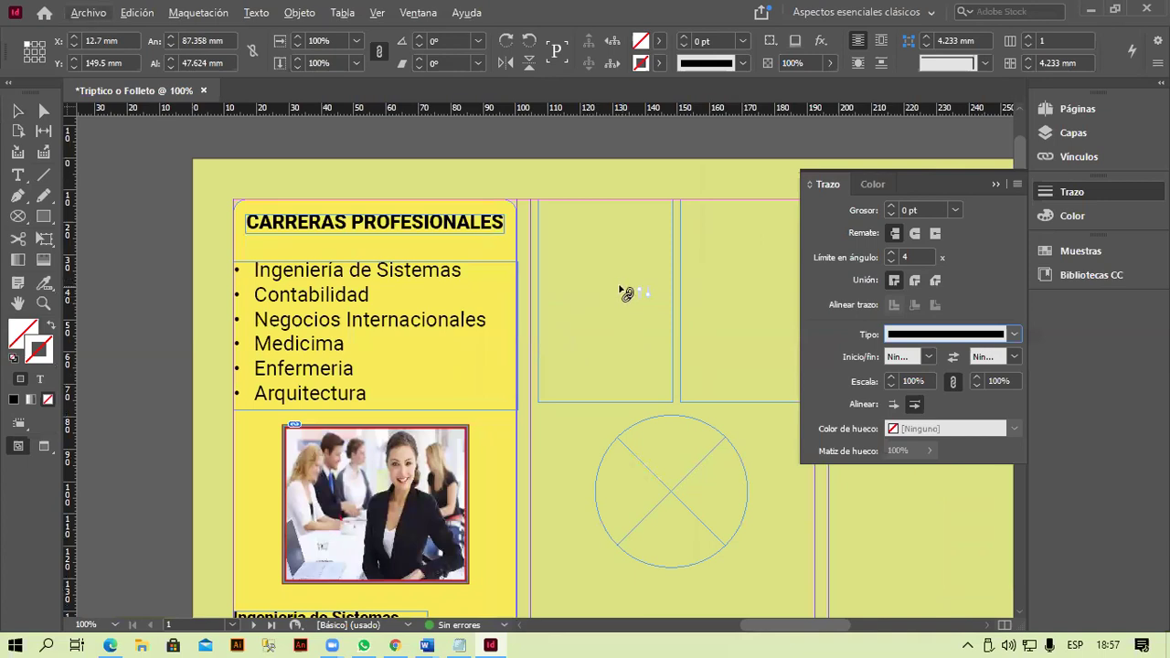
left_click(624, 296)
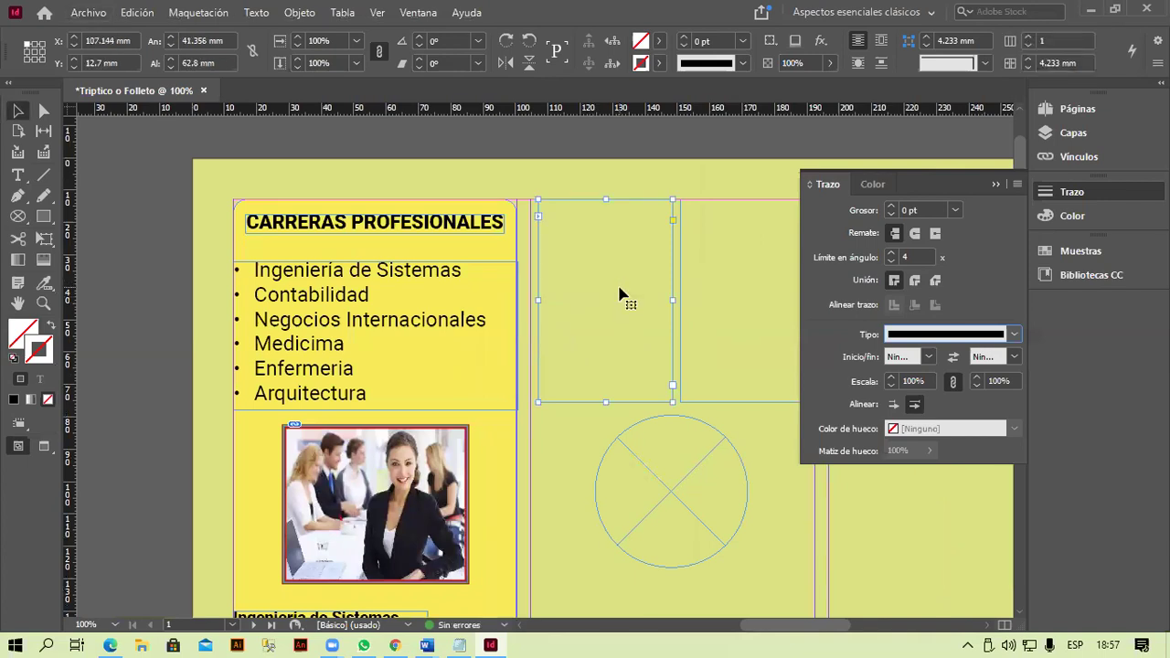
- Thread the middle column's first text frame into the second one beside it
scroll(619, 293, "down", 4)
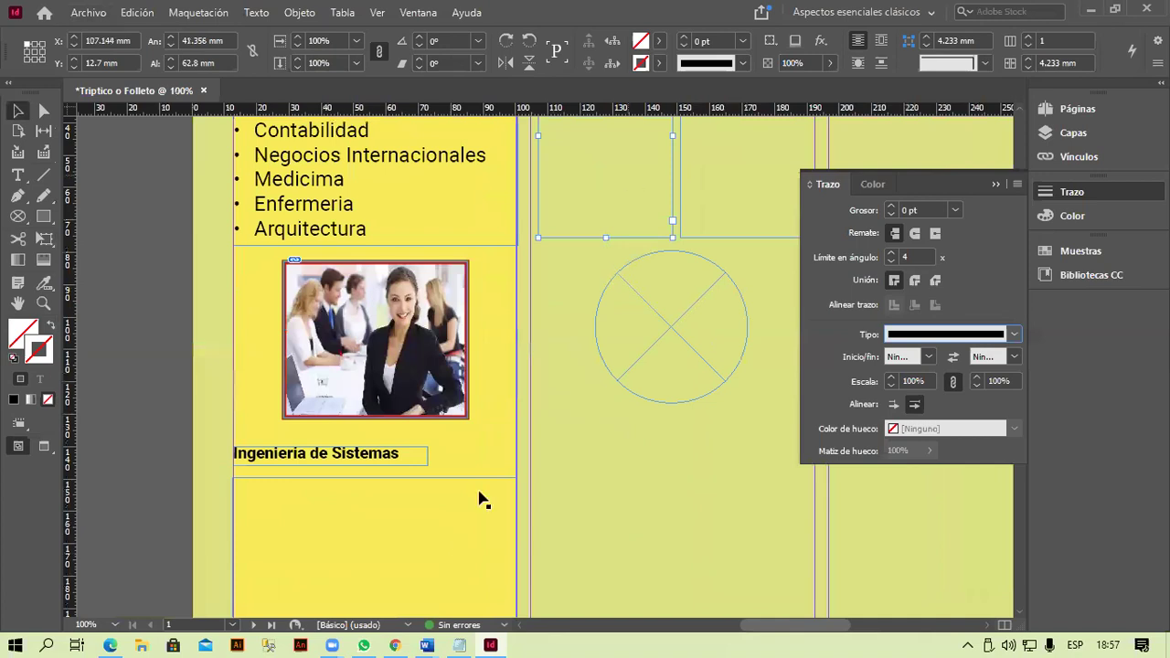
scroll(670, 428, "up", 3)
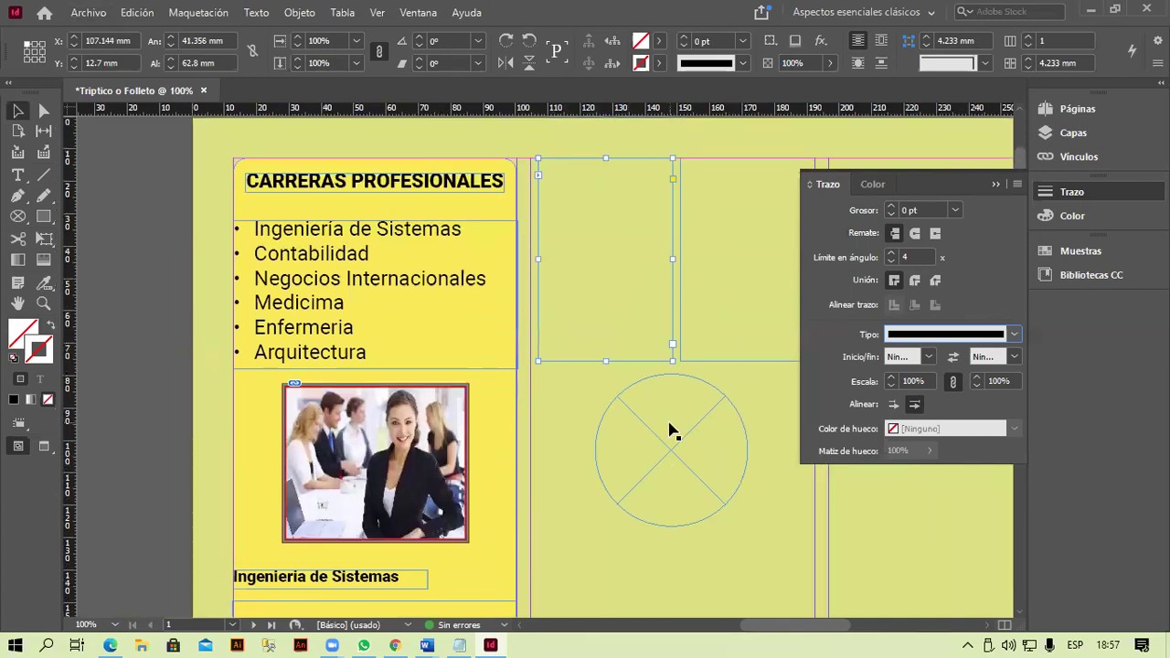
scroll(512, 412, "right", 5)
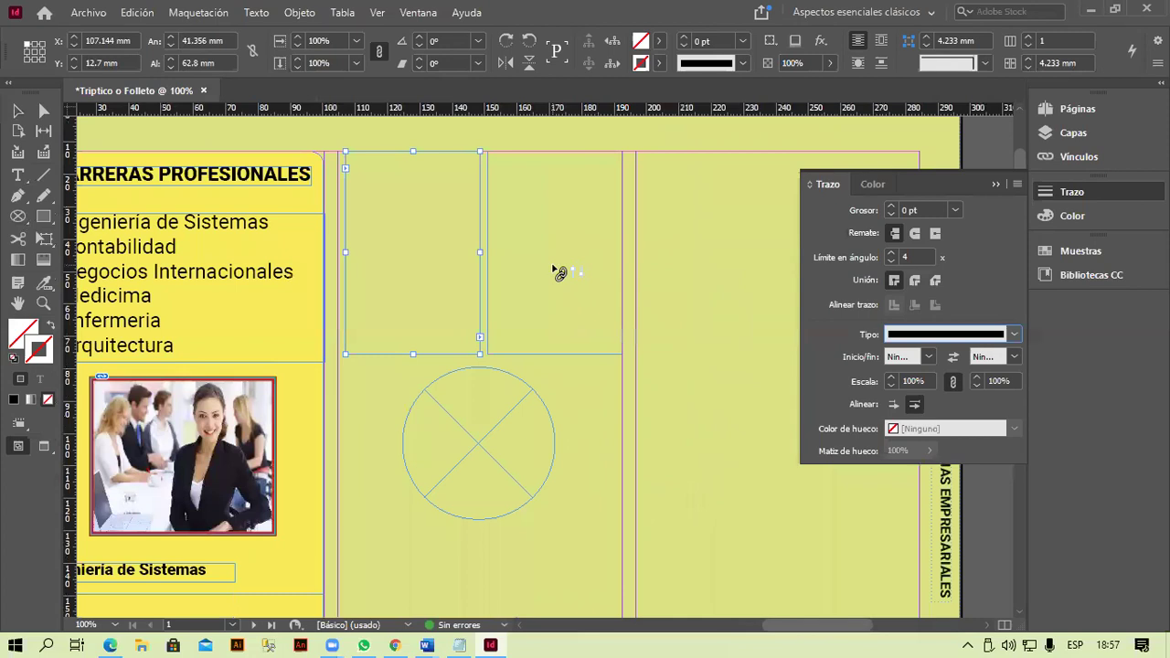
left_click(556, 273)
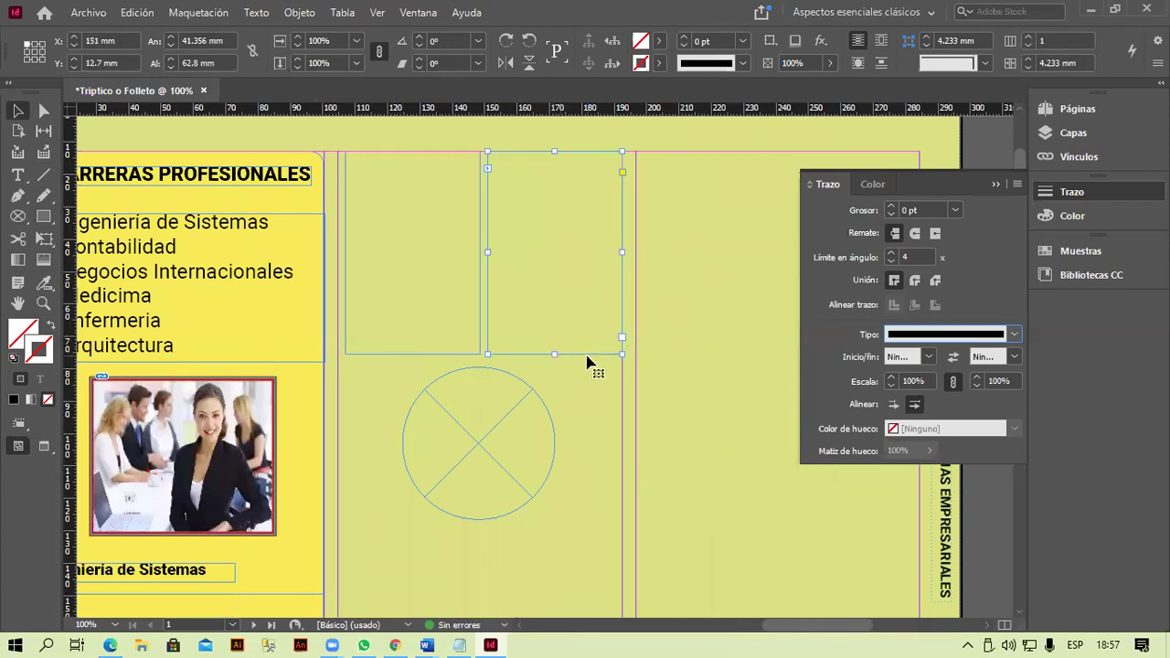
- Fill the three threaded text frames with placeholder text, starting from the frame under "Ingeniería de Sistemas"
scroll(569, 423, "down", 1)
scroll(530, 501, "down", 3)
scroll(535, 504, "up", 1)
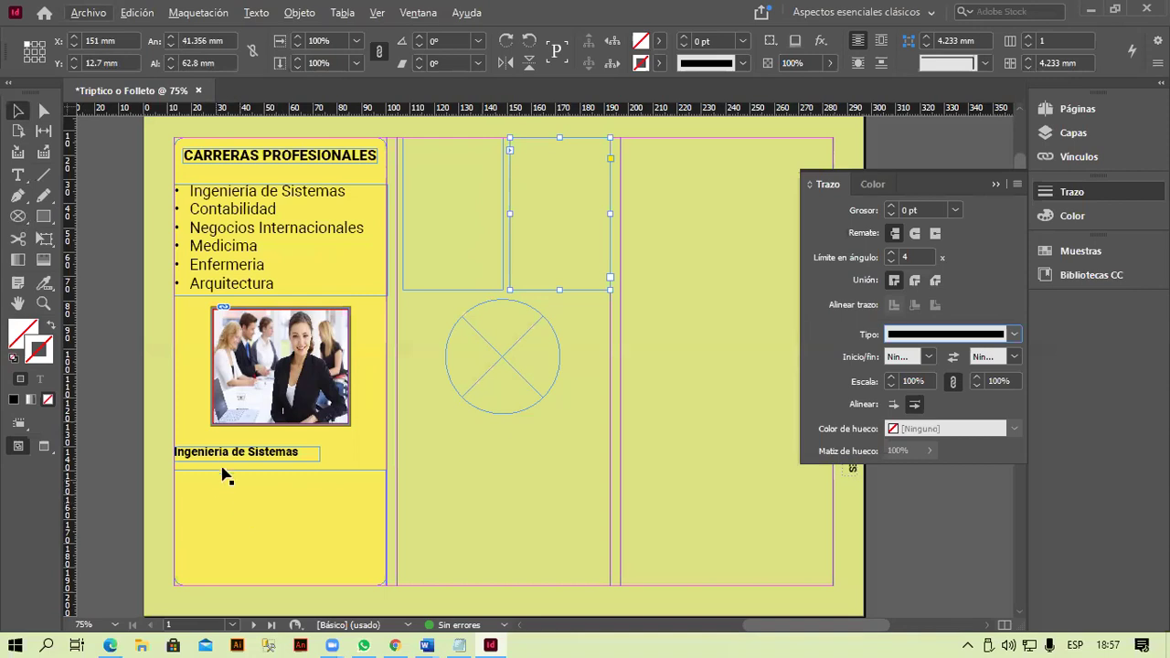
double_click(204, 488)
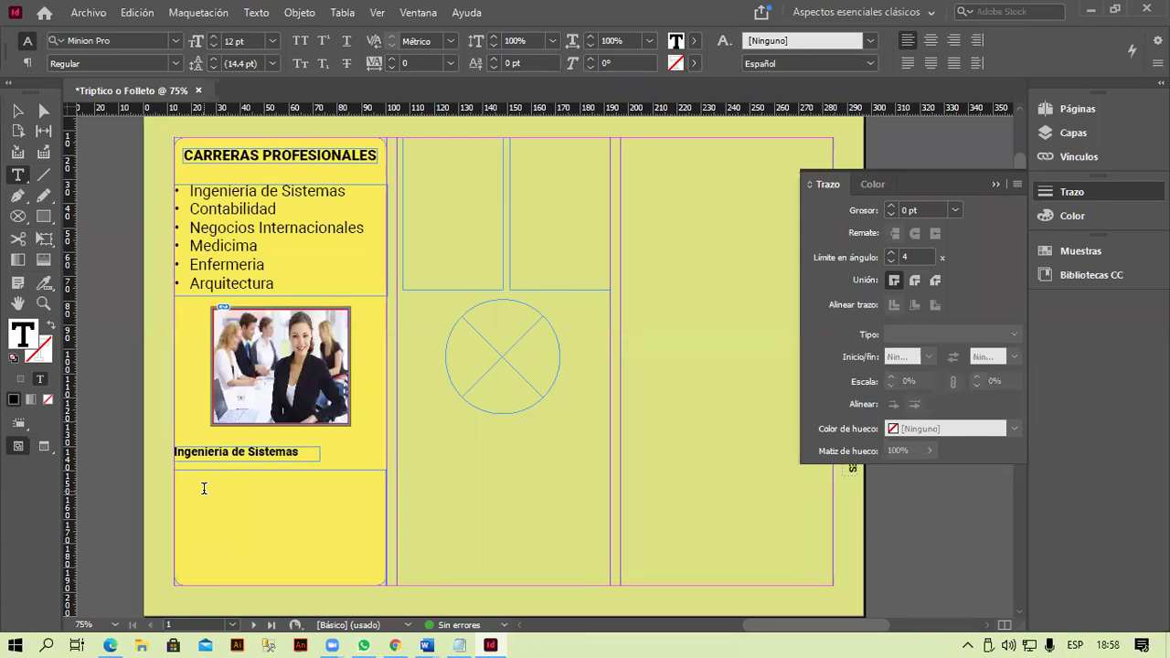
left_click(17, 110)
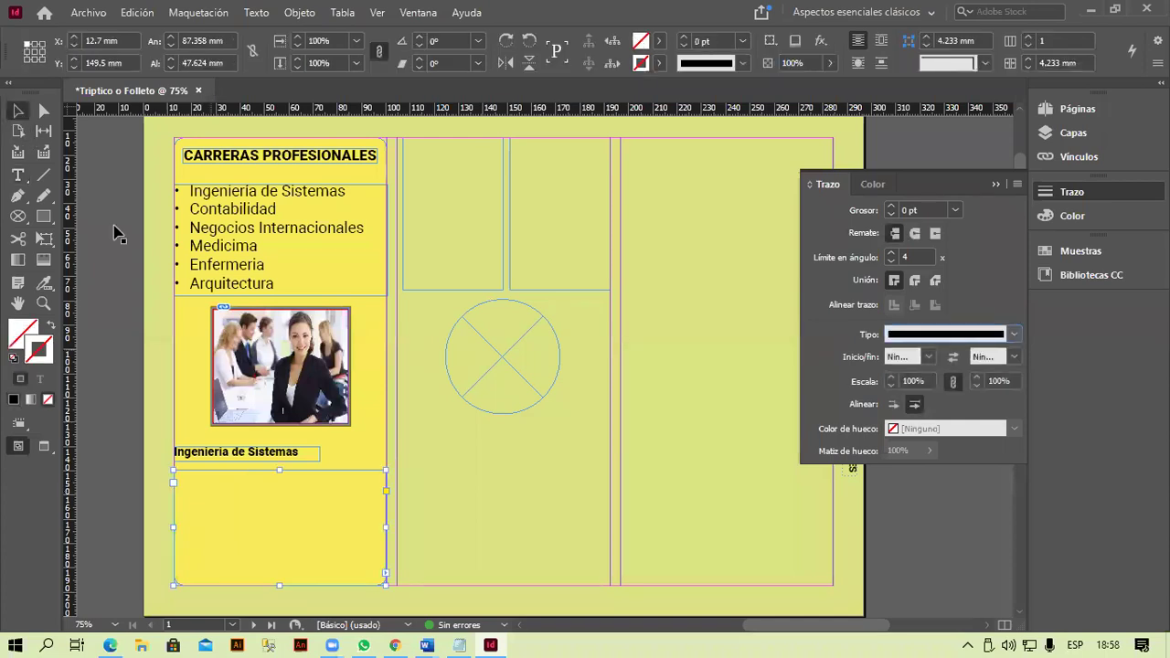
double_click(232, 498)
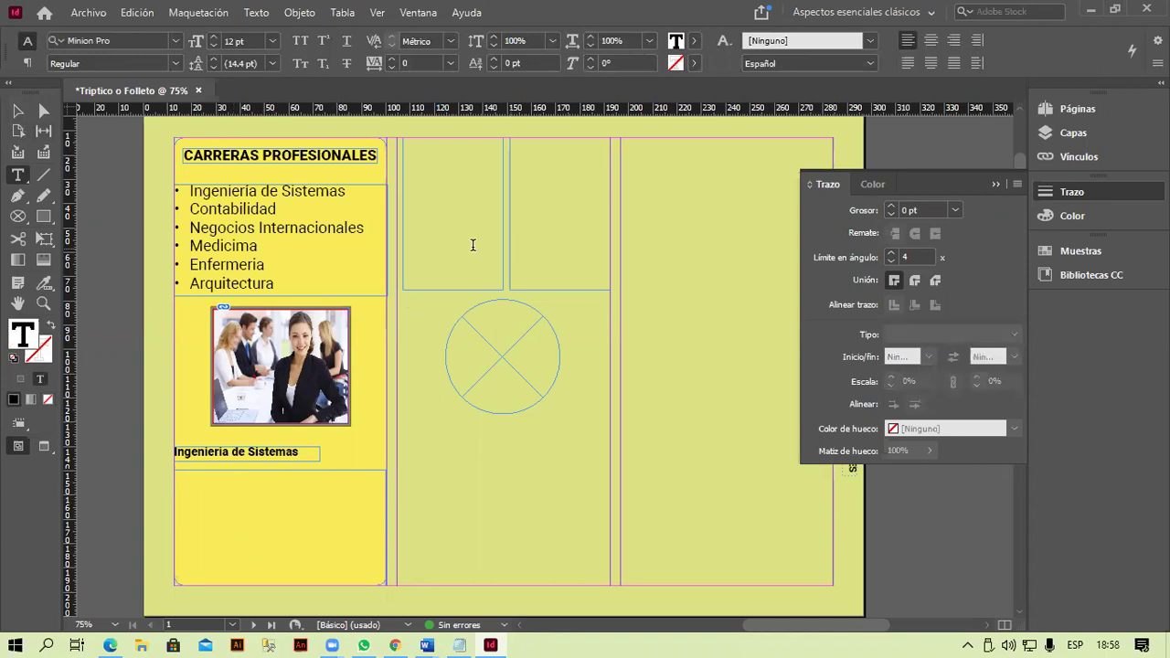
left_click(256, 13)
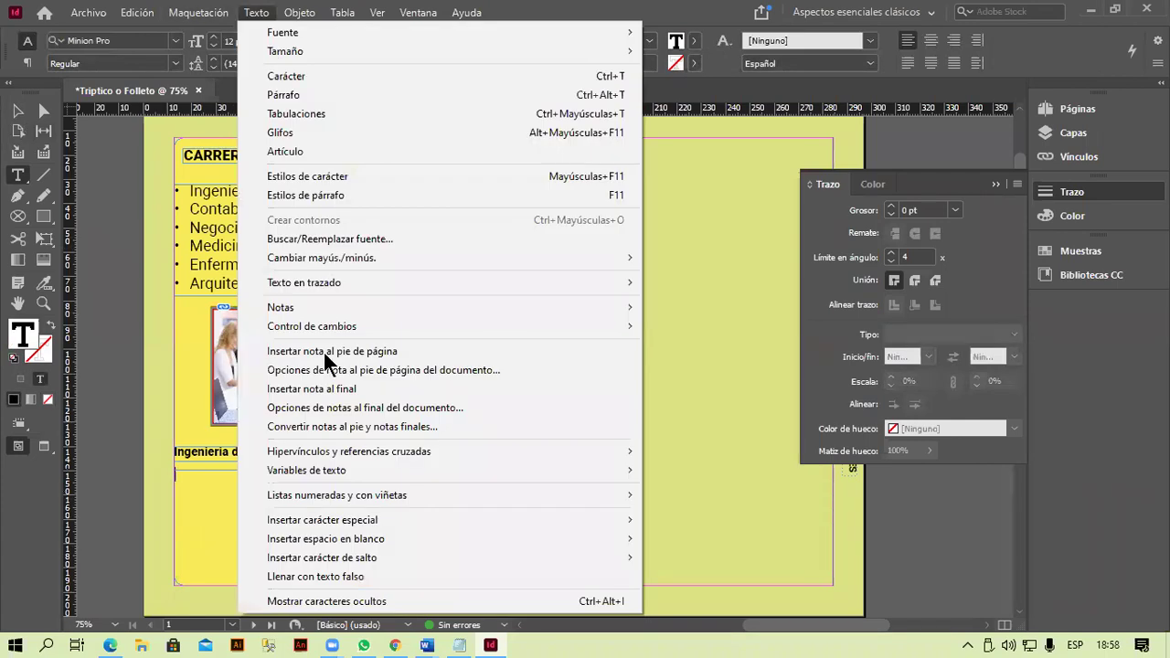
left_click(353, 575)
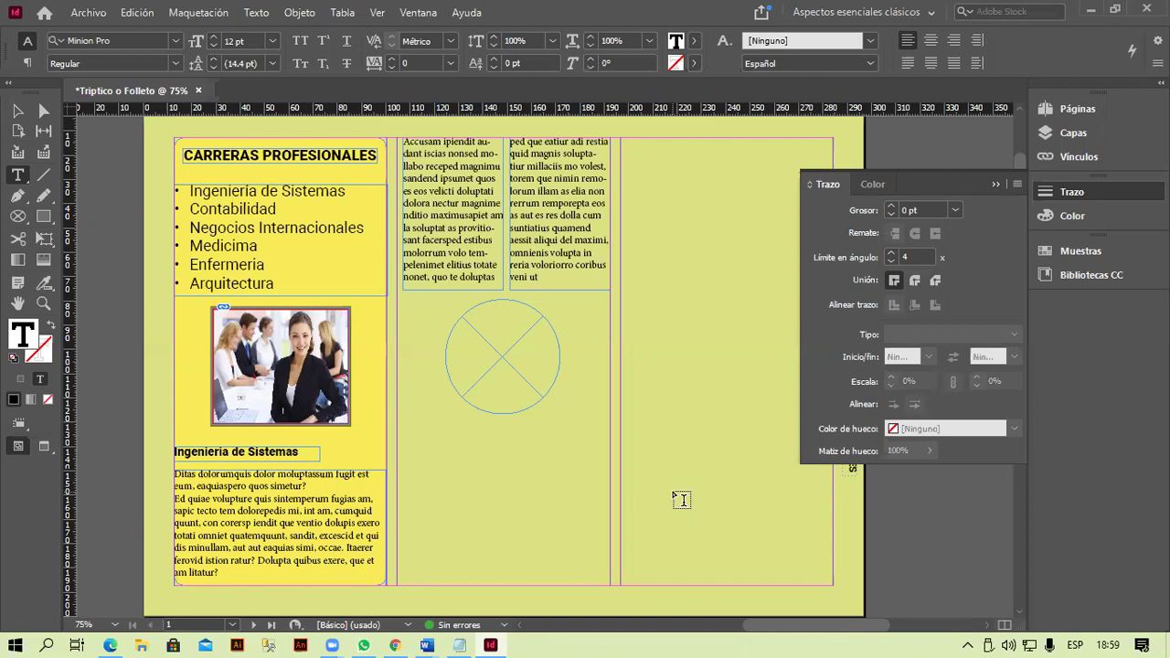
- Collapse the stroke settings, switch to WhatsApp, and send a screenshot of the layout to the "Indesign M-j 6-8 pm" group
left_click(995, 184)
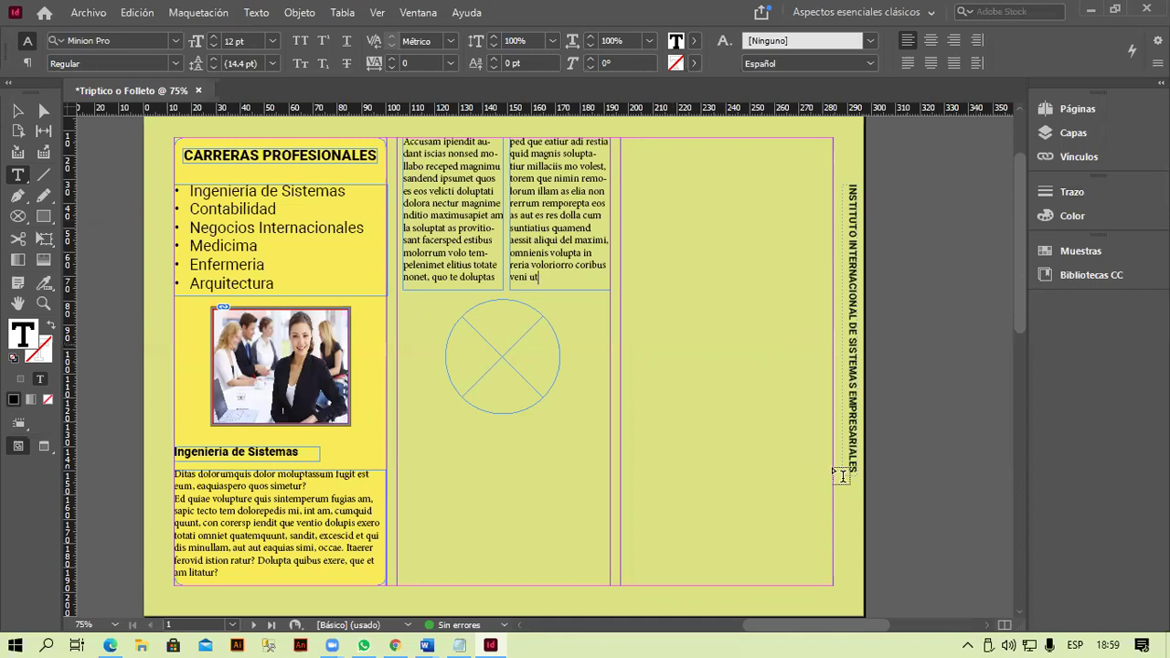
left_click(364, 646)
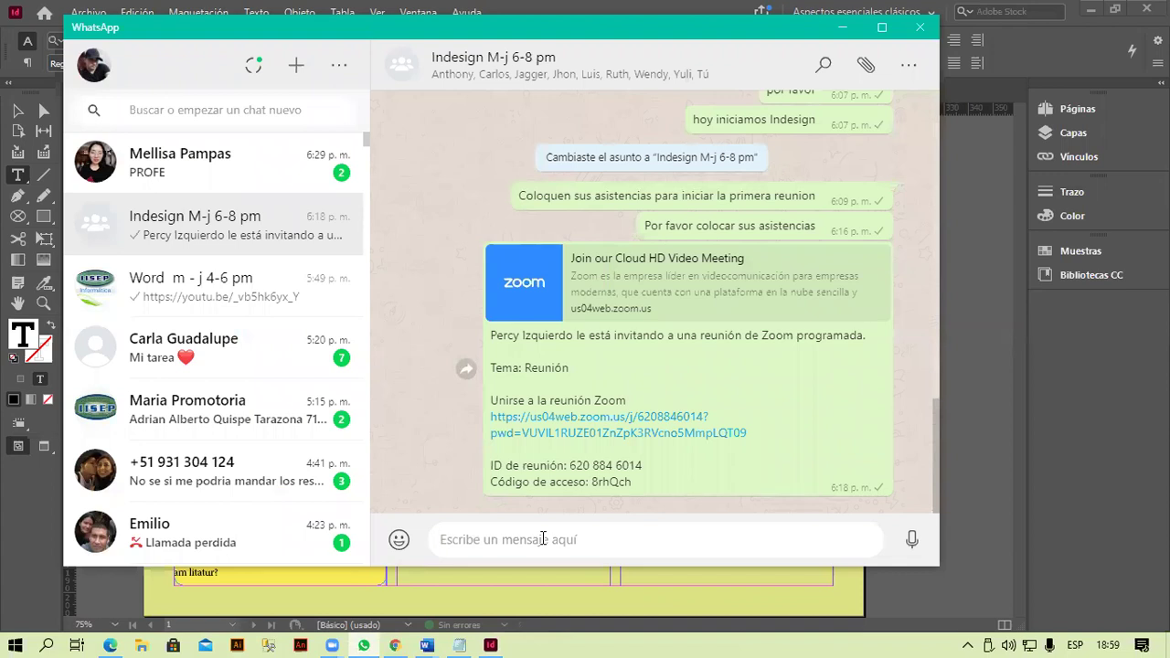
key("ctrl+v")
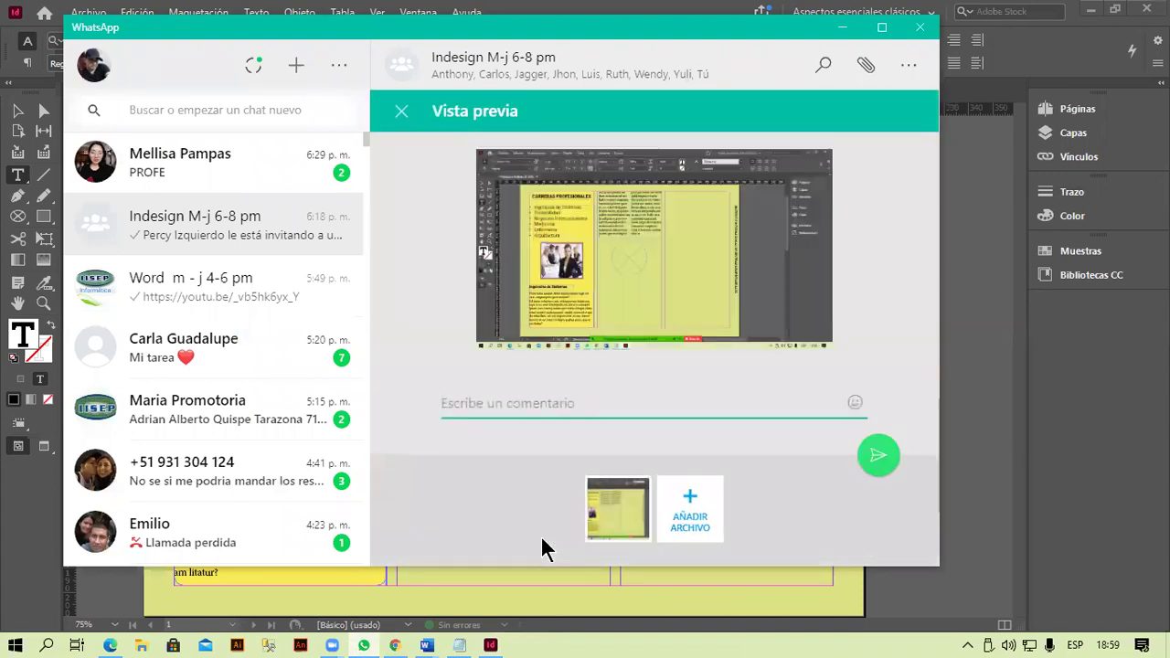
key("Escape")
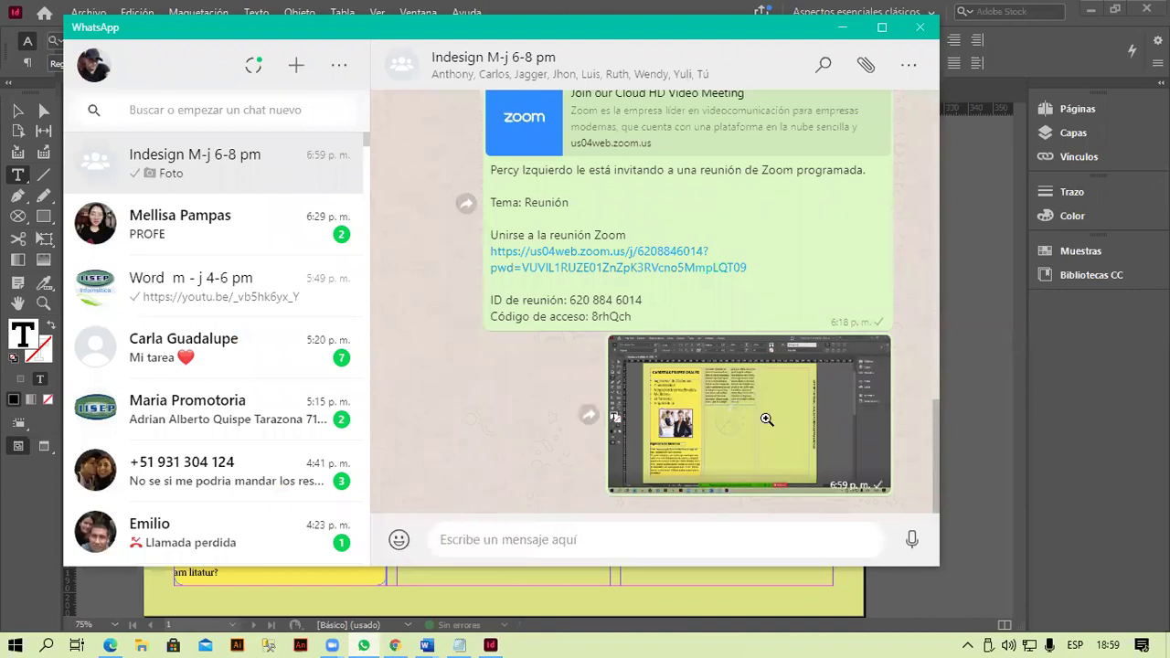
left_click(765, 419)
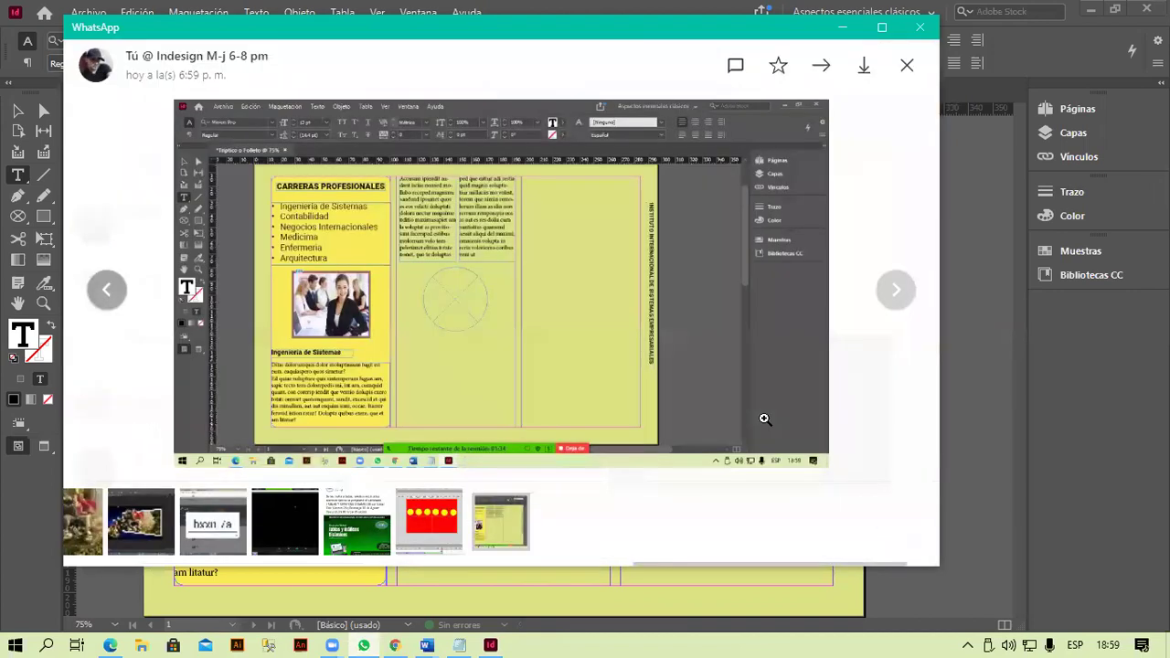
left_click(918, 31)
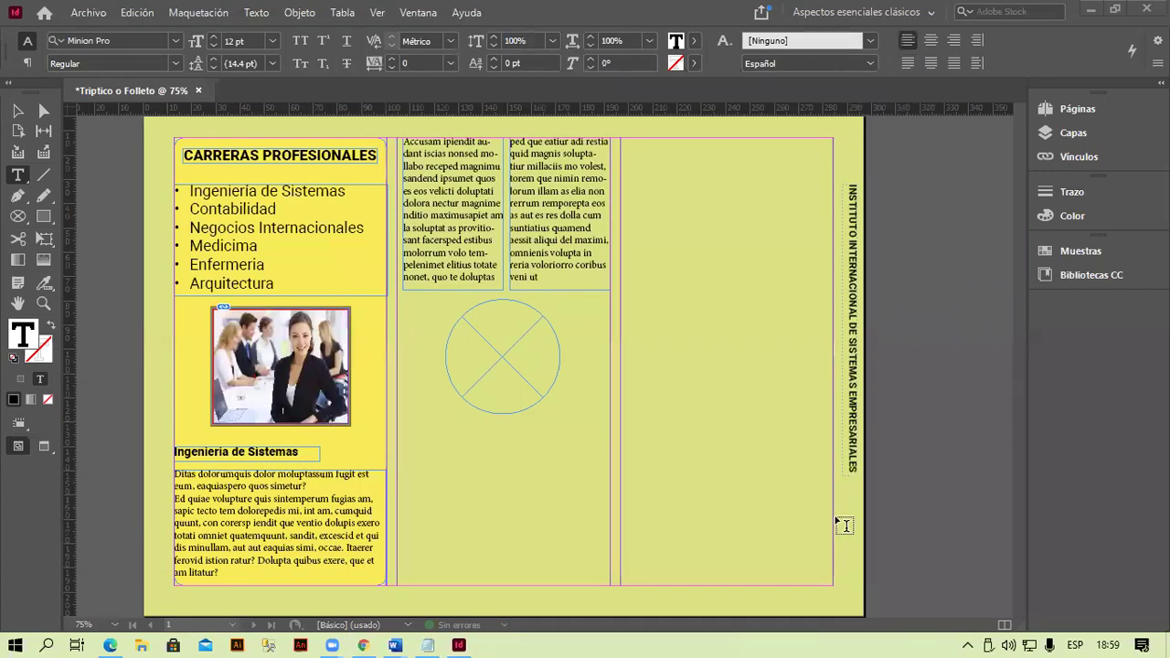